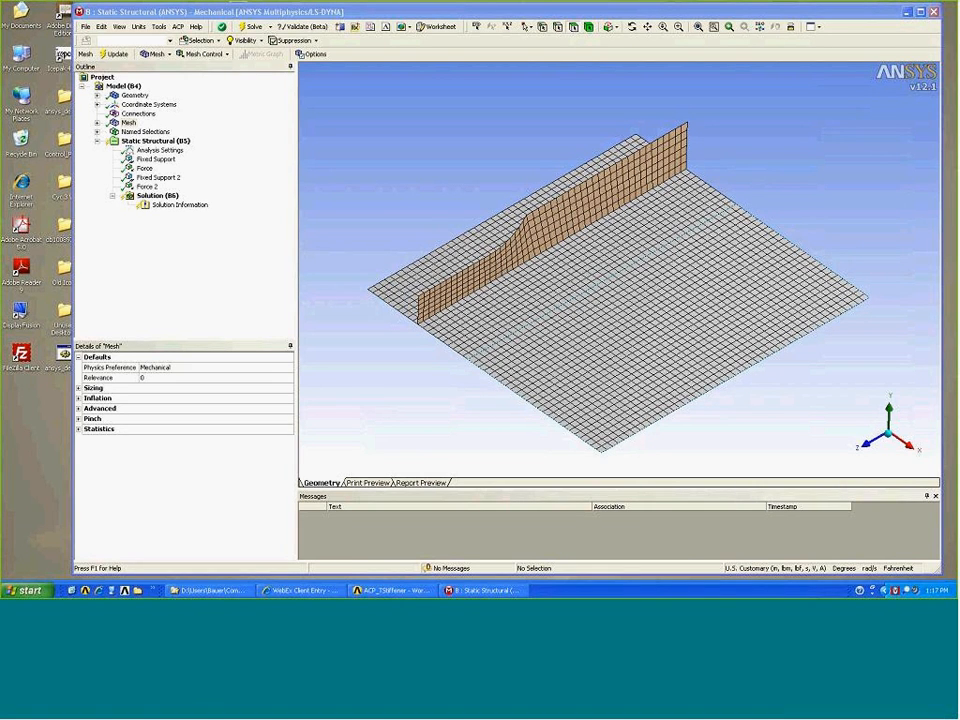
Examine the panel mesh and its mapped face meshing controls, plus the supports and forces defined under Static Structural.
left_click(96, 123)
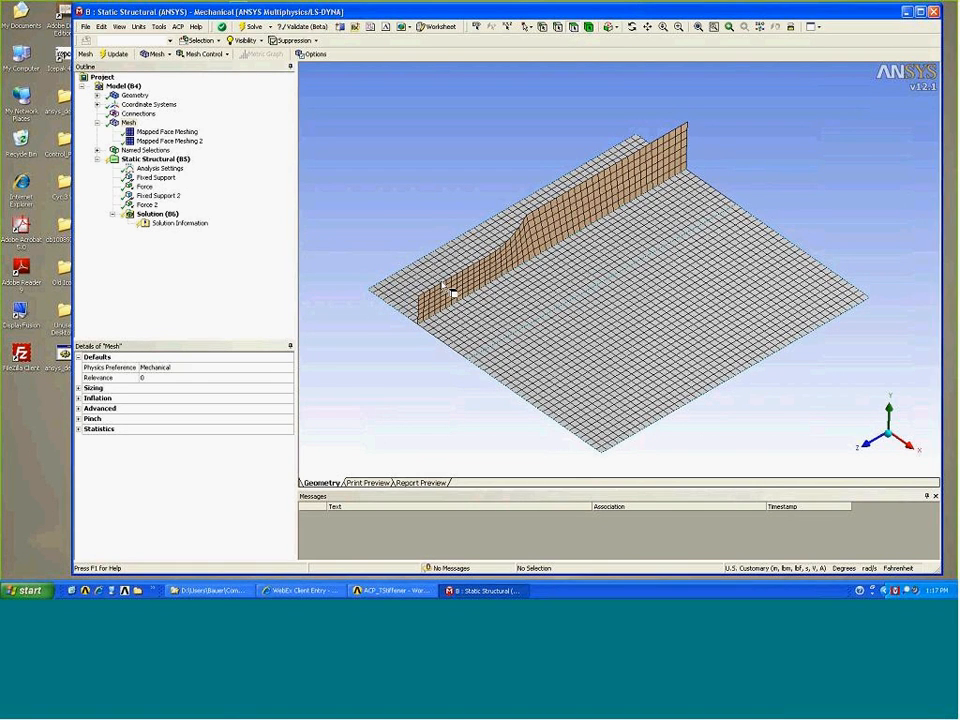
mouse_move(452, 292)
left_mouse_down()
mouse_move(439, 259)
mouse_move(467, 253)
mouse_move(452, 268)
mouse_move(467, 285)
left_mouse_up()
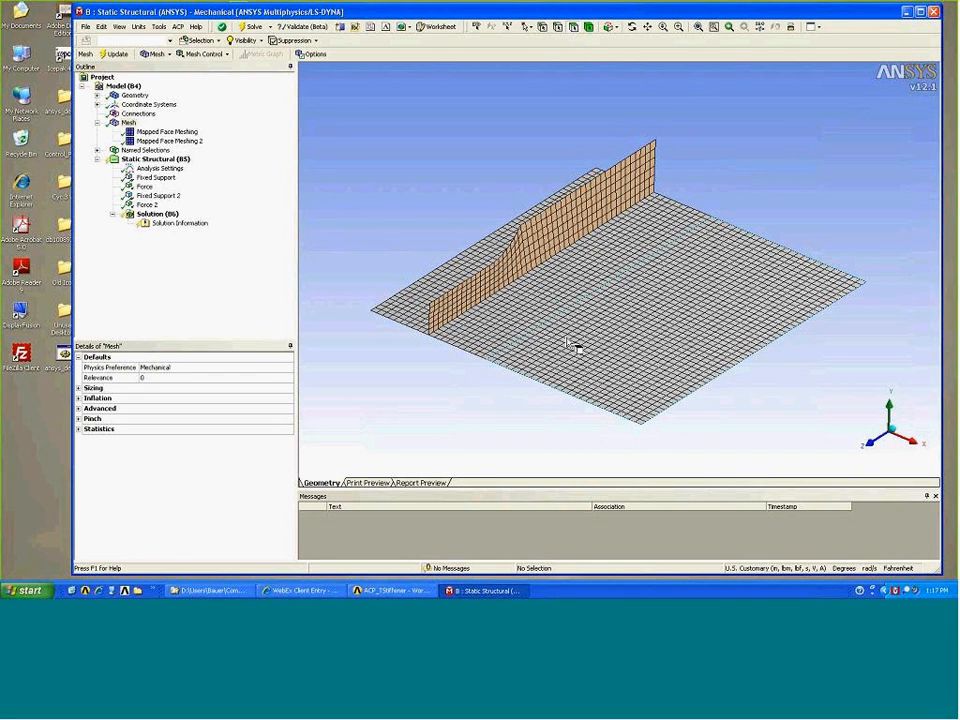
middle_click_drag(568, 345, 596, 390)
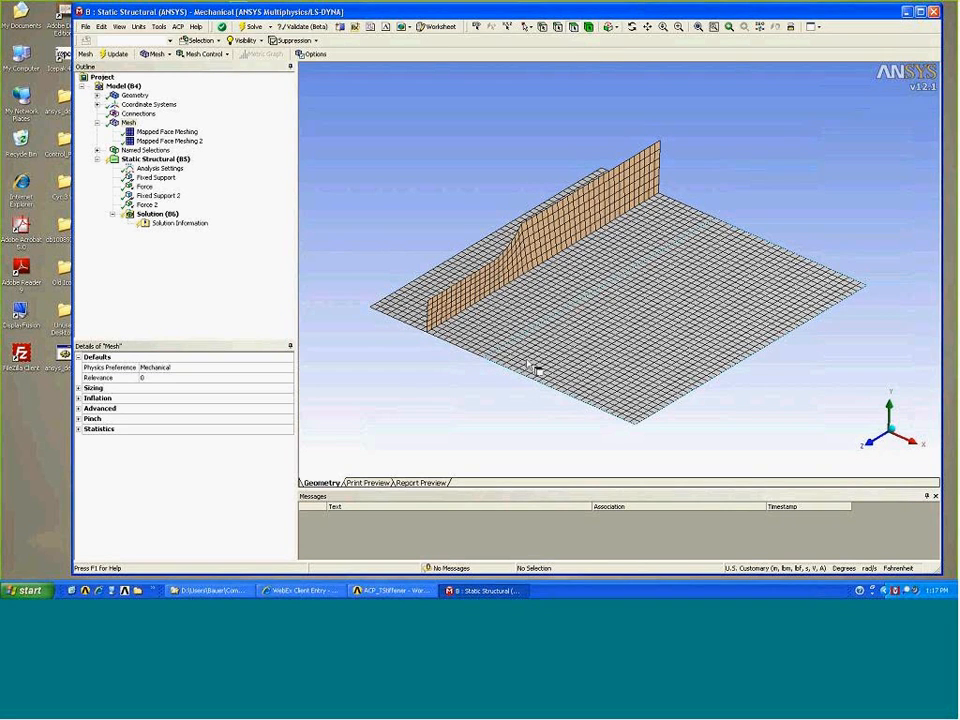
middle_click_drag(541, 370, 485, 318)
left_click(150, 159)
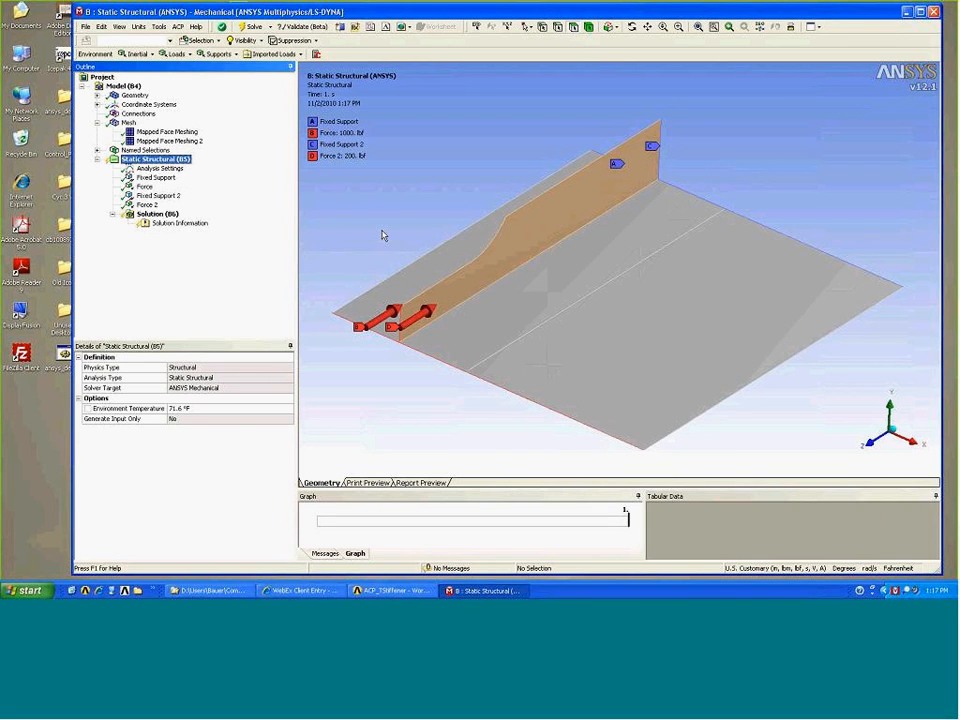
middle_click_drag(384, 236, 570, 249)
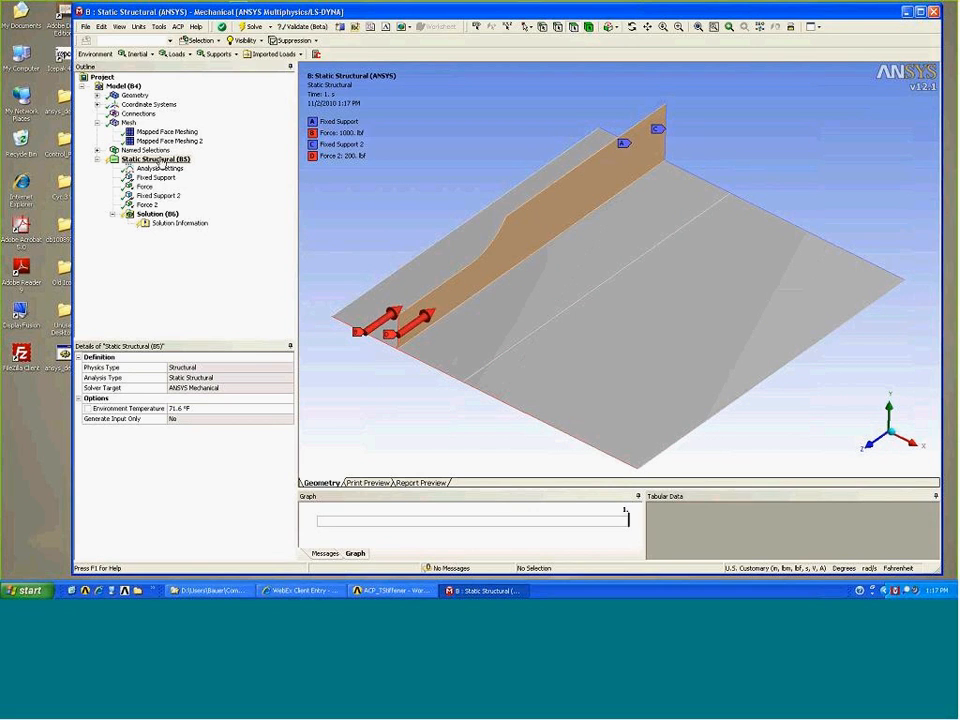
Launch the standalone ACP program from the ACP 12.1.5 group of the ANSYS 12.1 installation.
left_click(178, 27)
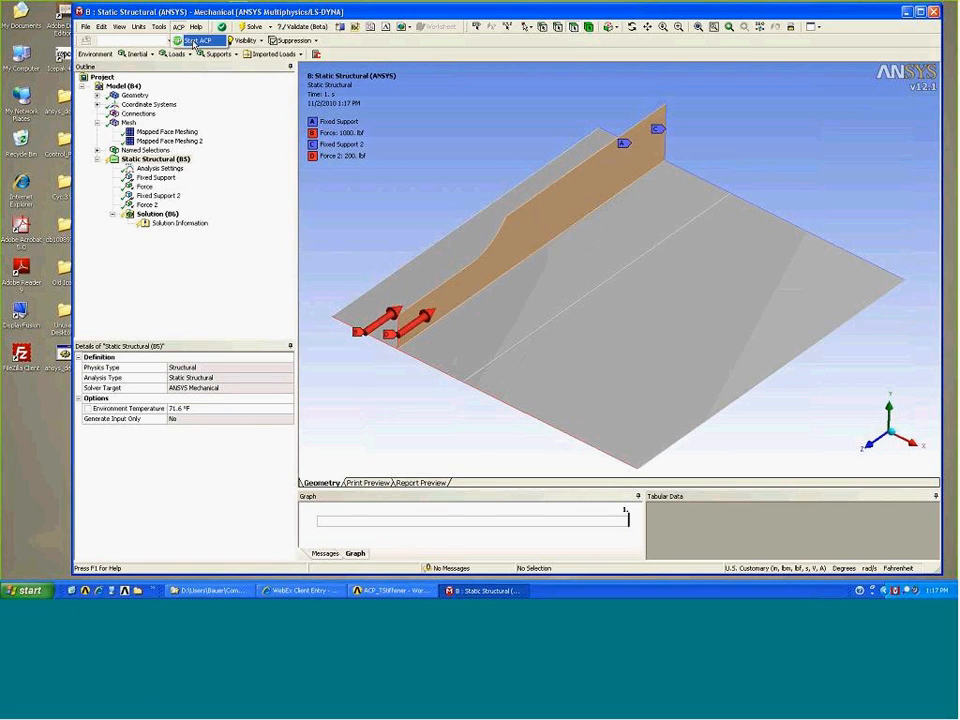
left_click(193, 42)
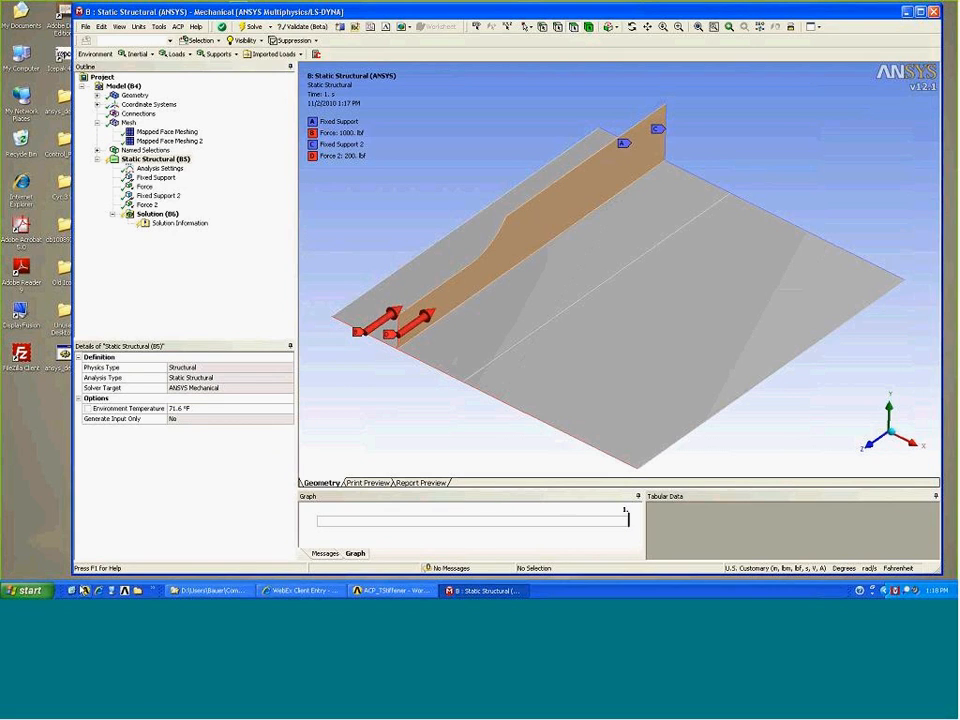
left_click(30, 591)
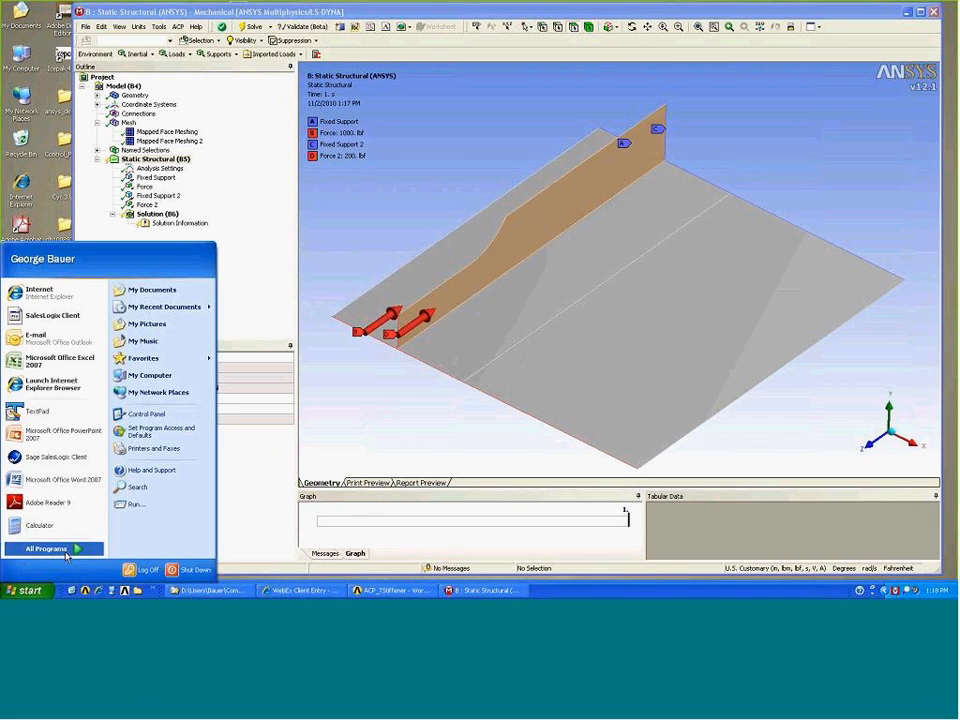
left_click(66, 556)
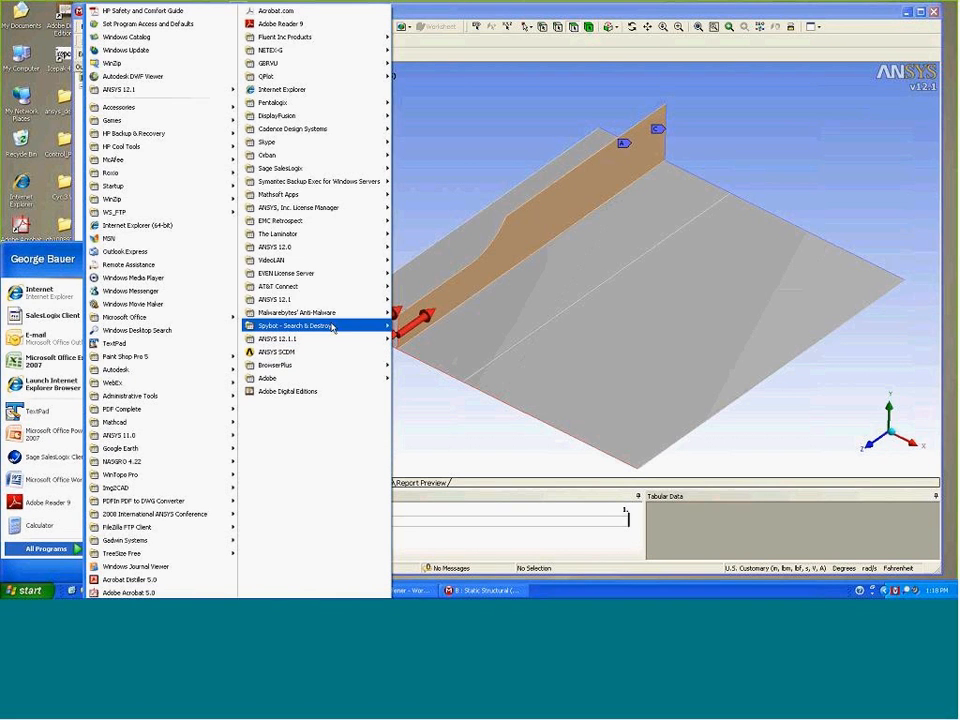
mouse_move(345, 299)
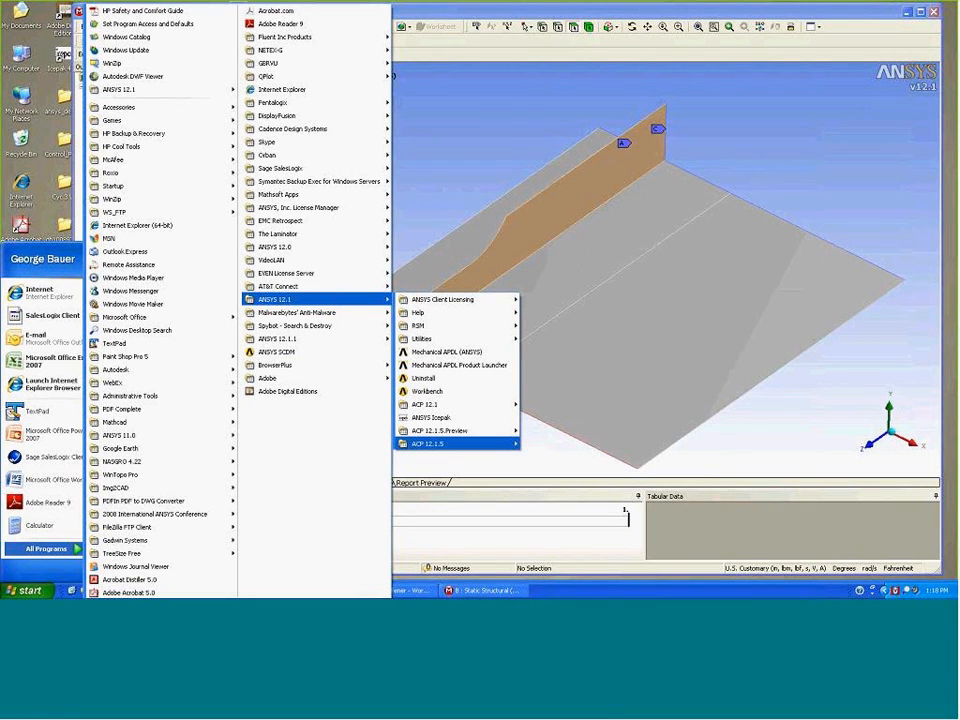
mouse_move(501, 448)
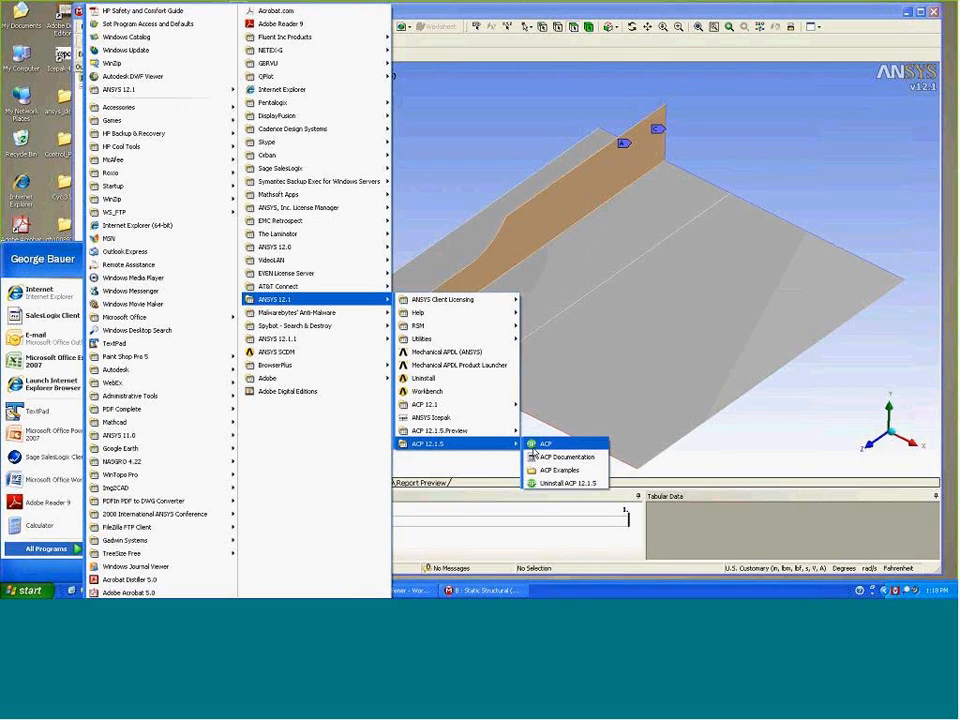
left_click(565, 450)
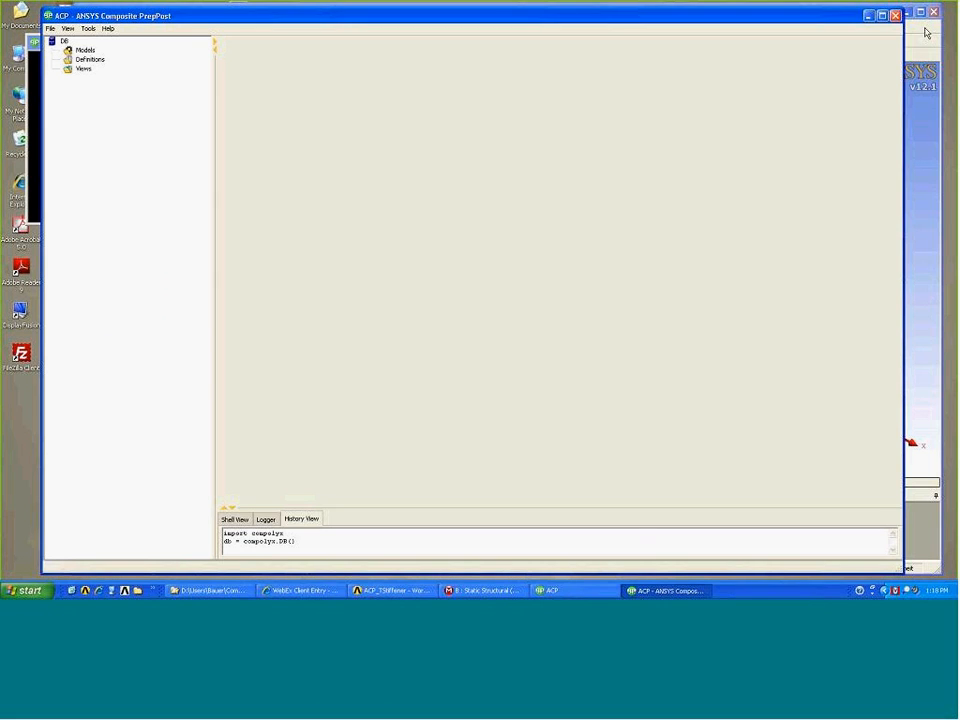
Minimize the Mechanical window and reposition the ACP - ANSYS Composite PrepPost window on the desktop.
left_click(927, 33)
left_click(908, 13)
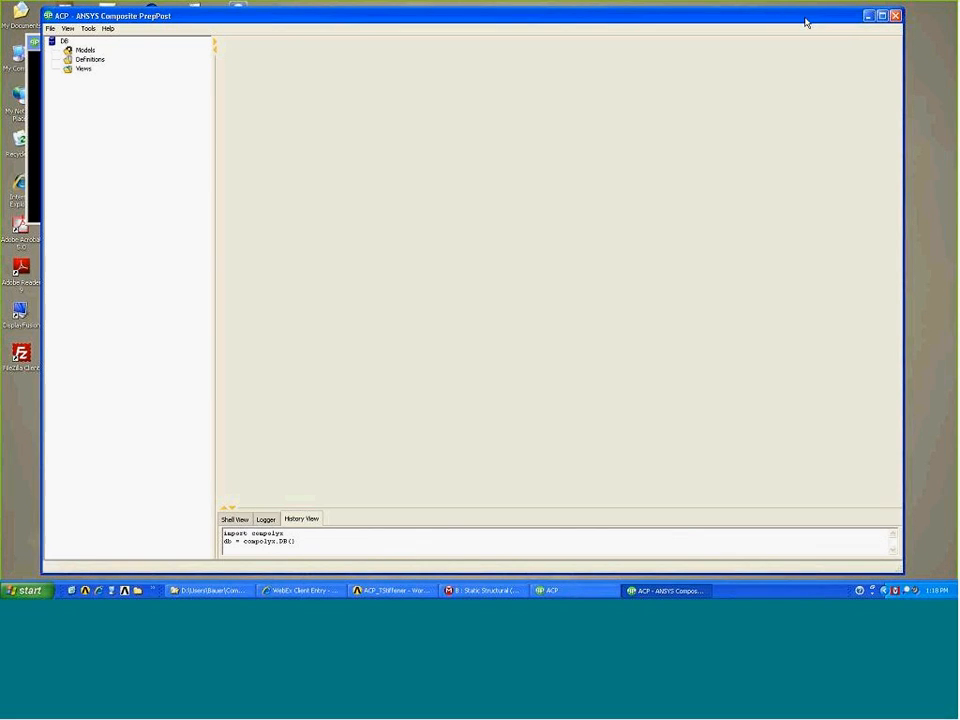
left_click_drag(806, 22, 841, 23)
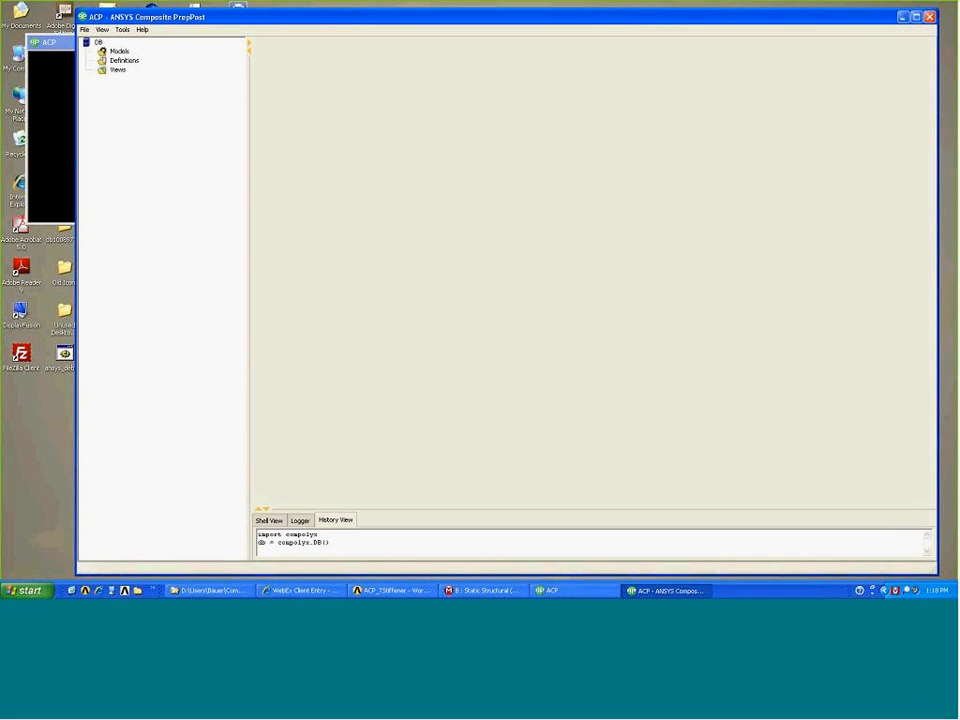
Import TStiffener.cdb from the ACP_Training_Webex folder as a pre-processing model in ANSYS input file format, named TStiffener.
left_click(85, 30)
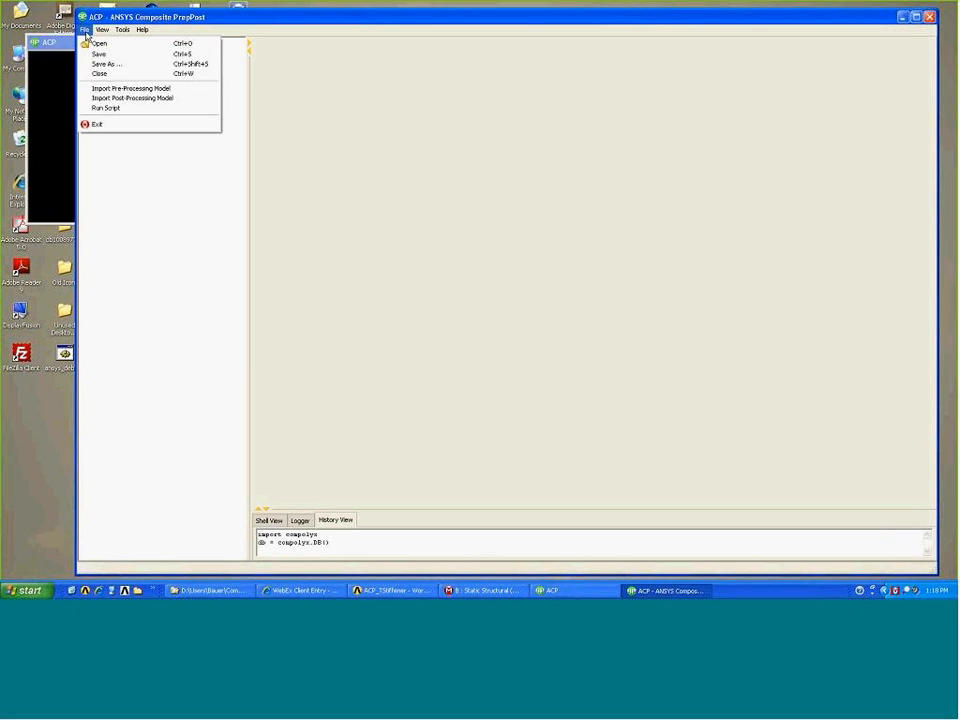
left_click(152, 89)
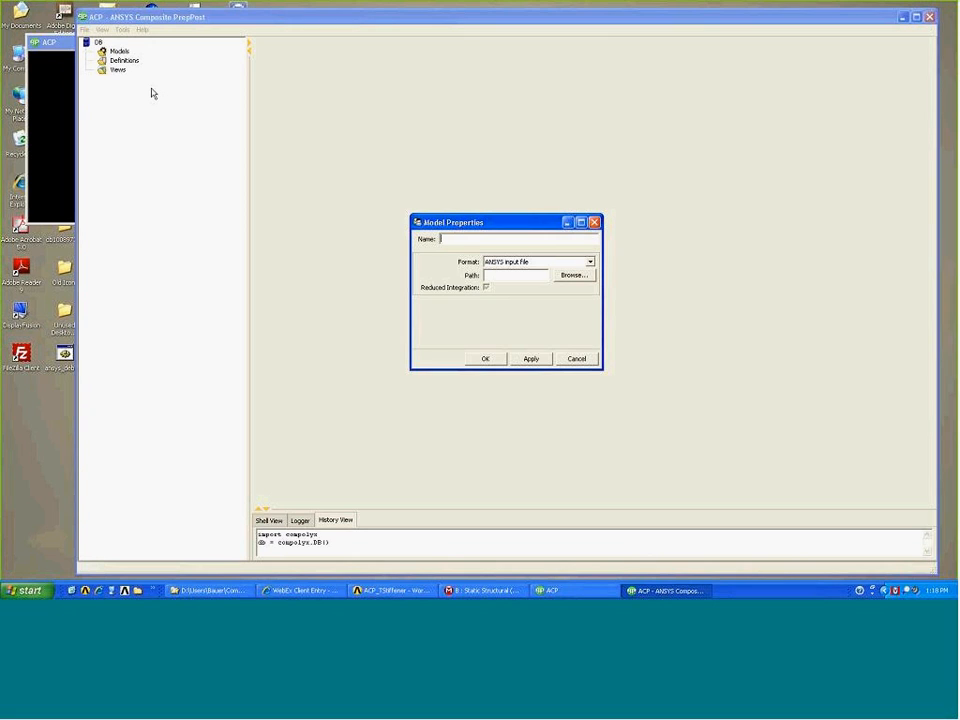
left_click(575, 275)
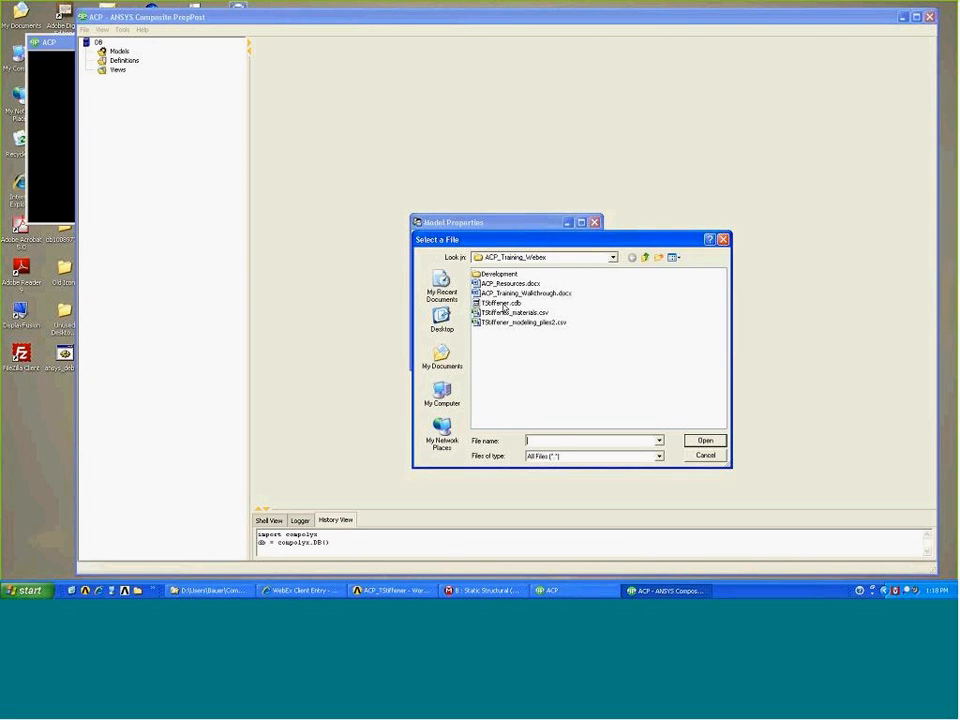
left_click(500, 302)
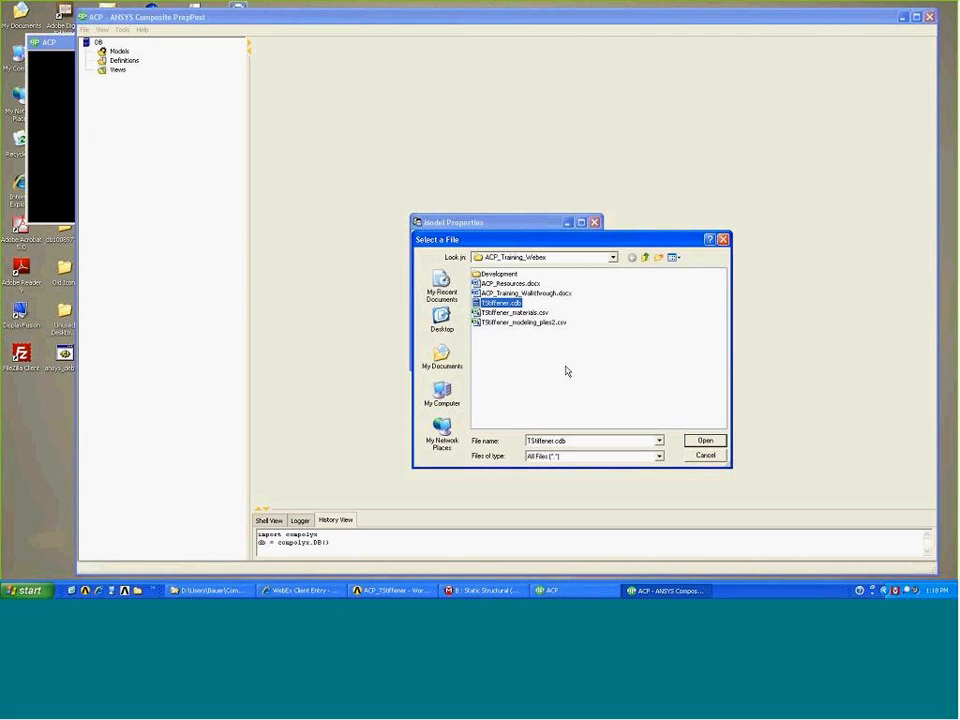
left_click(714, 443)
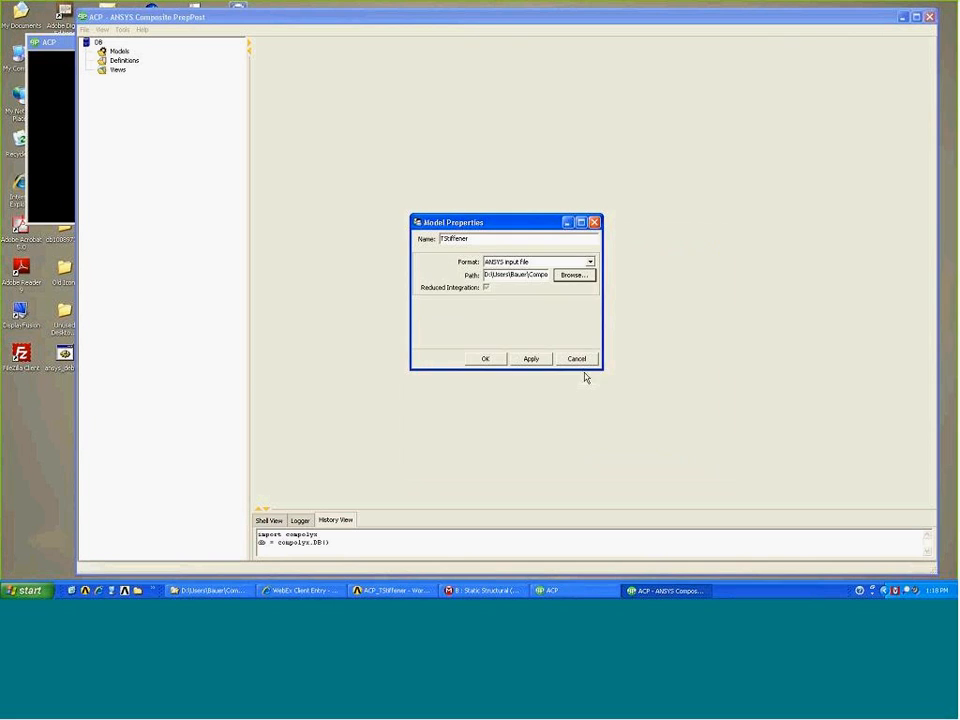
left_click(486, 359)
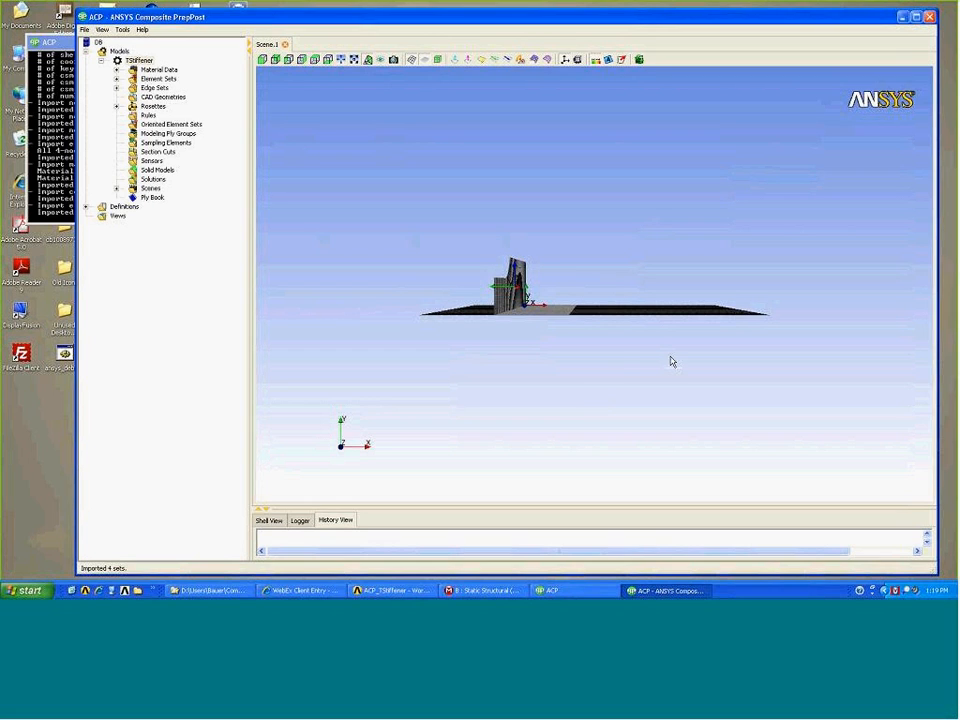
Expand Material Data, Element Sets, Edge Sets and Rosettes of the TStiffener model to review the imported entities.
left_click_drag(649, 302, 189, 107)
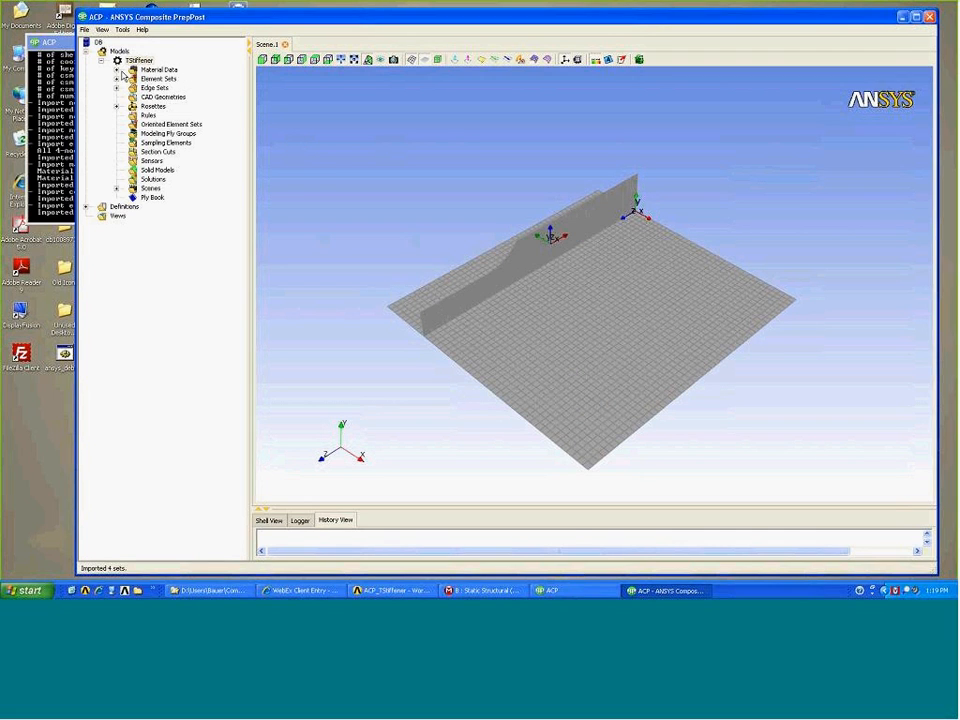
double_click(158, 69)
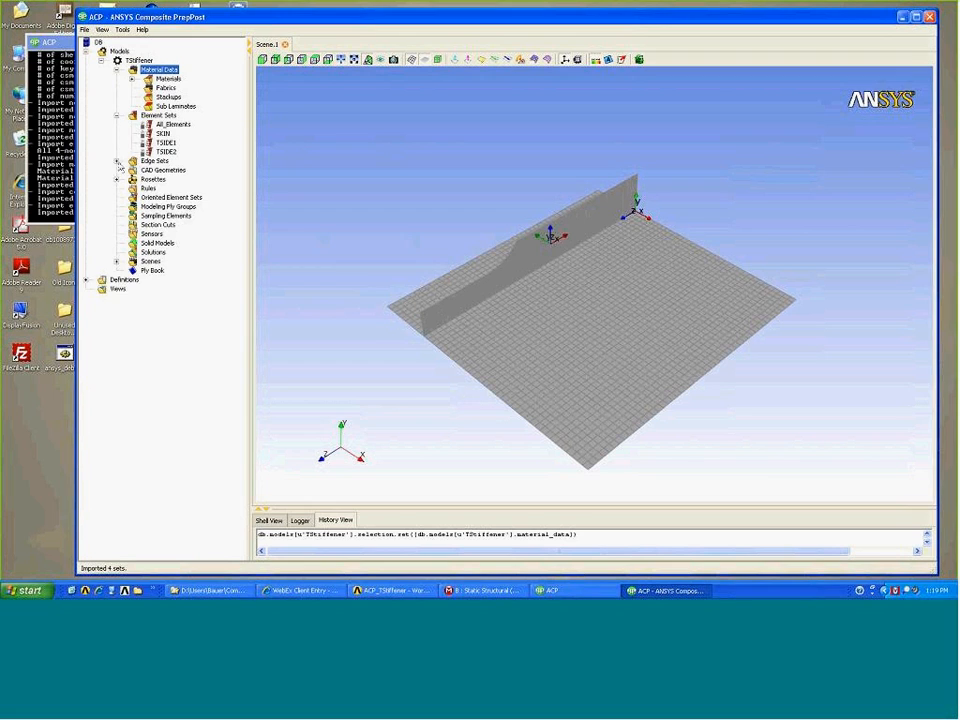
left_click(117, 161)
left_click(116, 188)
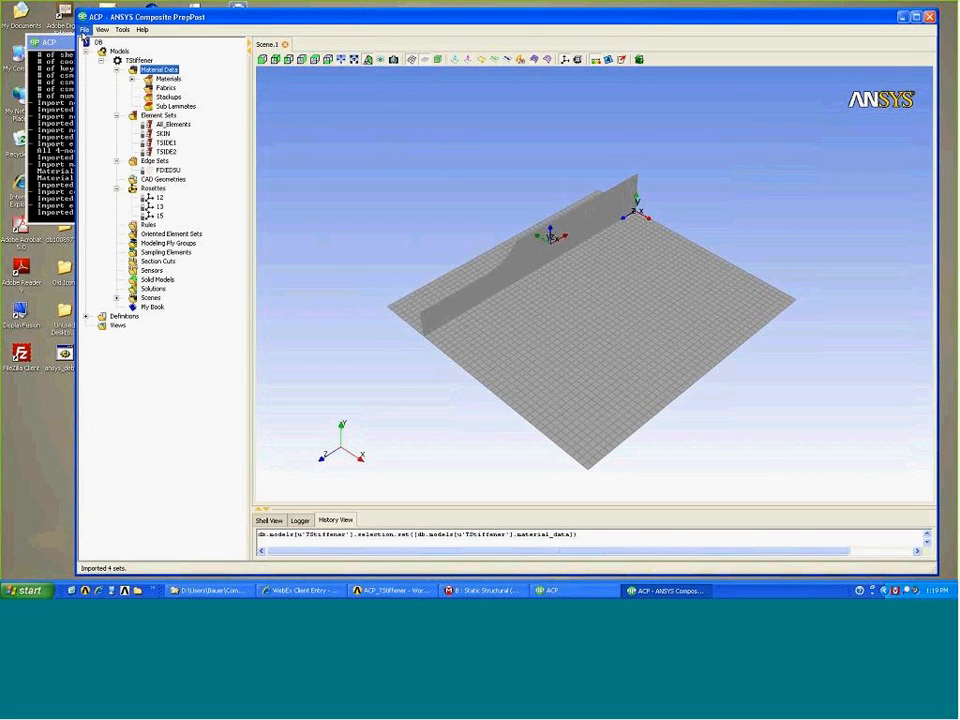
left_click(85, 30)
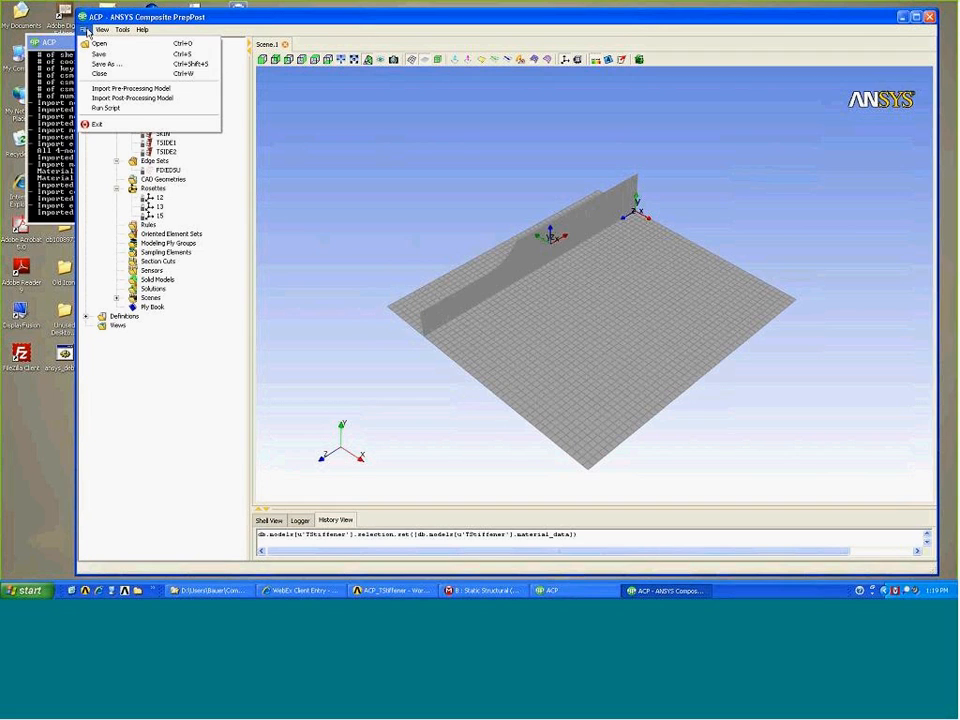
mouse_move(123, 31)
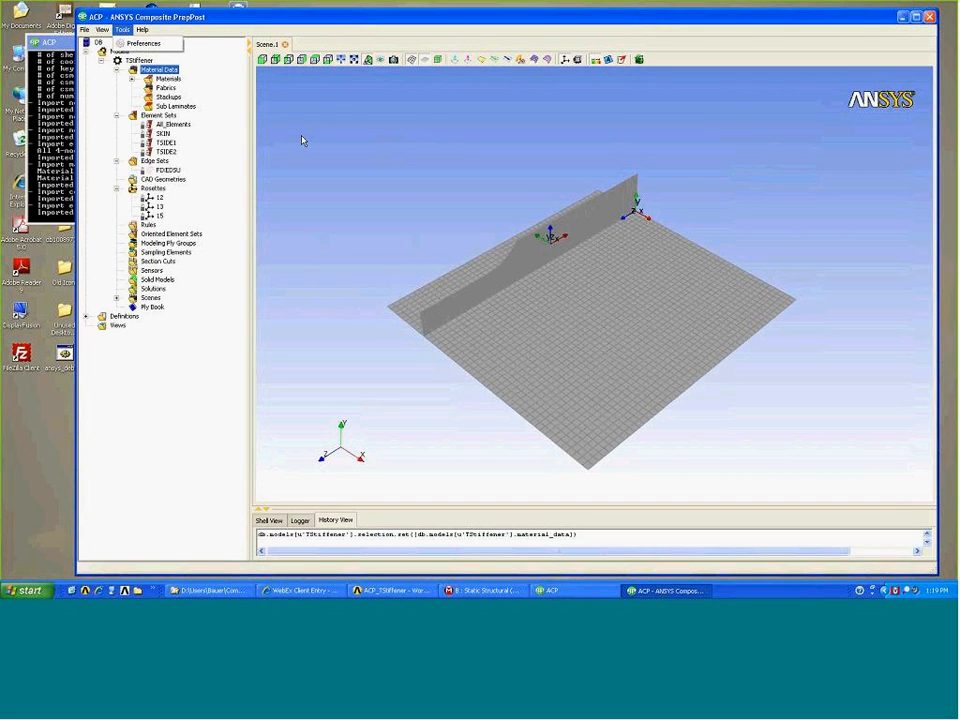
left_click(262, 47)
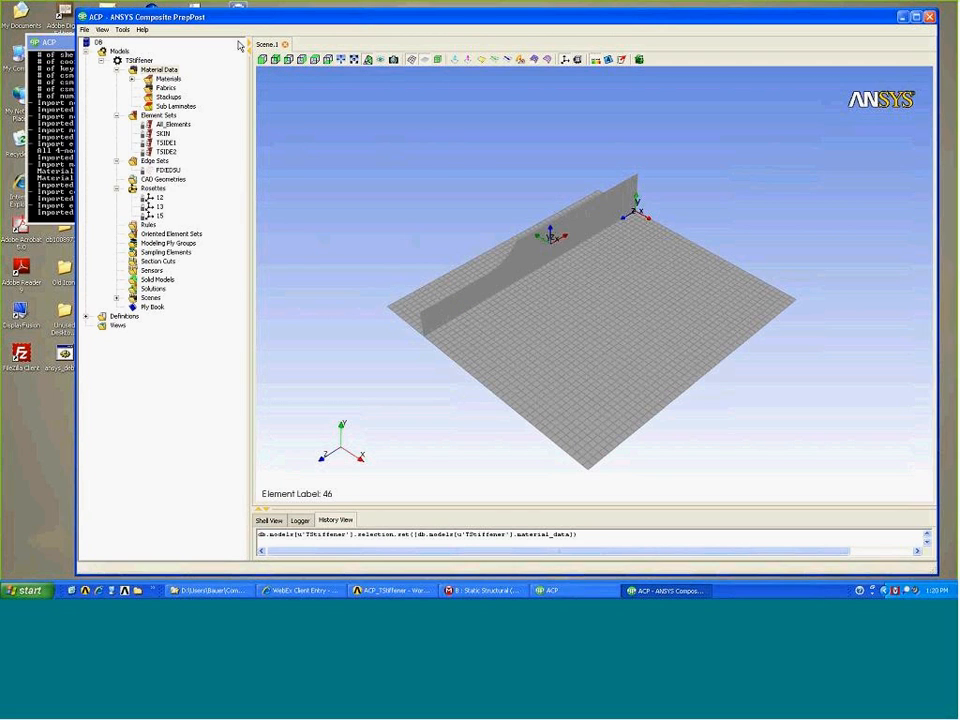
Inspect the TStiffener model along its standard axes and from the opposite side of the stiffener.
left_click(275, 60)
left_click(274, 60)
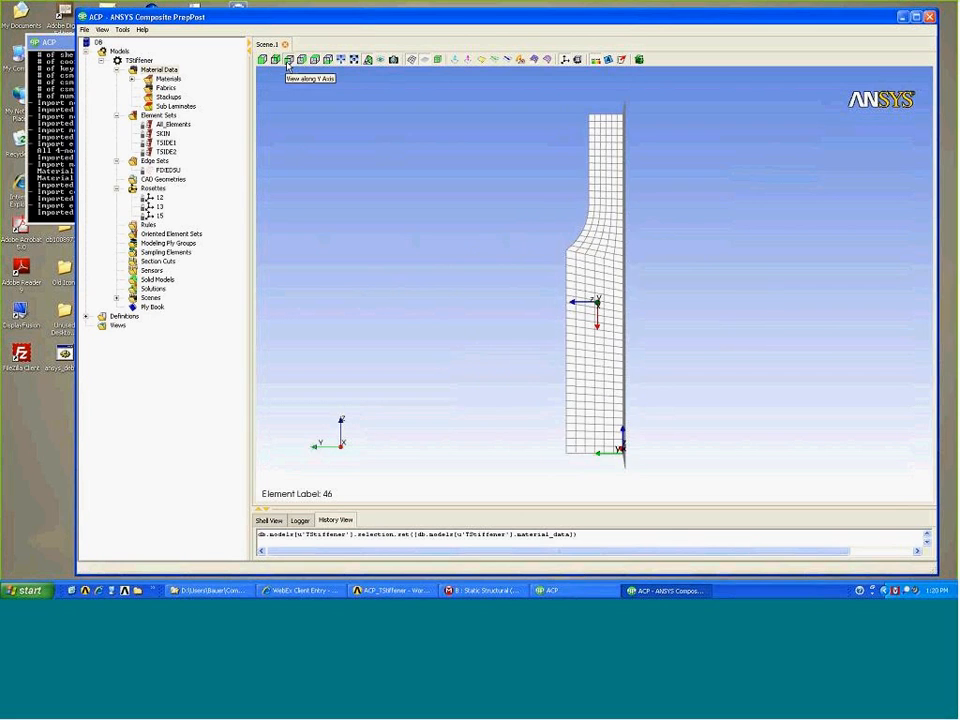
left_click(262, 60)
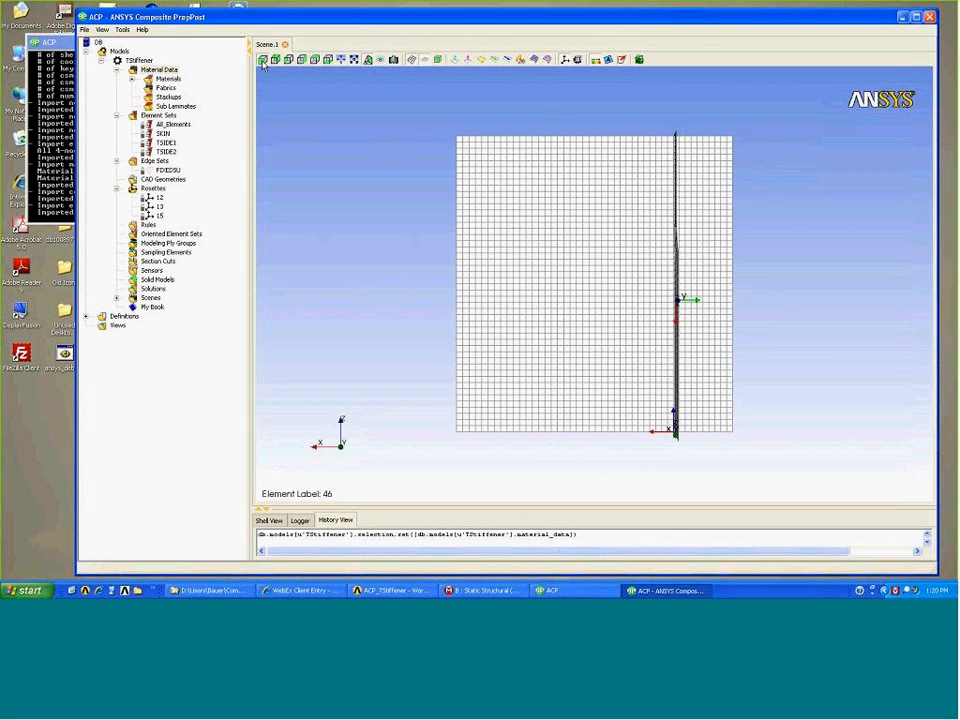
left_click(263, 61)
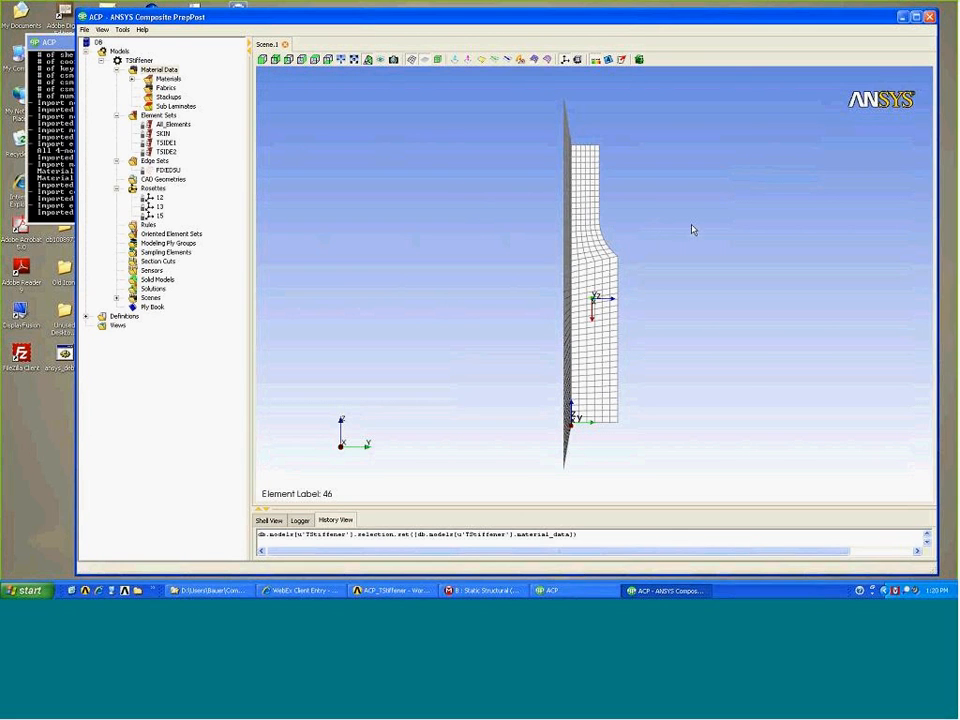
left_click_drag(643, 218, 457, 208)
left_click_drag(699, 227, 611, 364)
left_click_drag(701, 257, 624, 319)
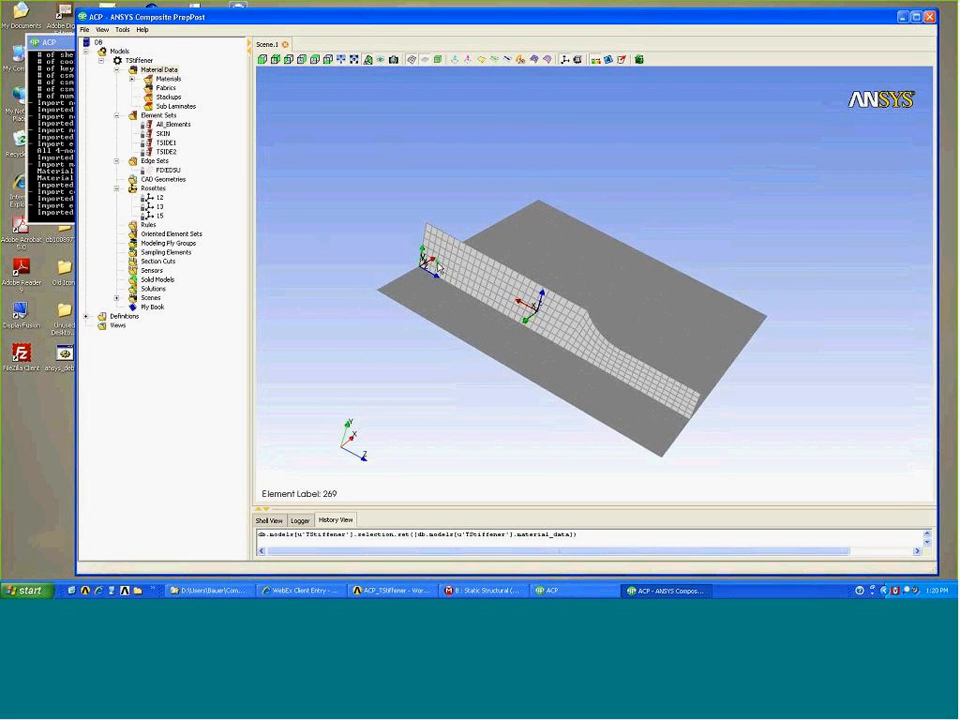
Examine the rosettes at the base of the stiffener up close, and fit the whole panel back into an angled view.
left_click_drag(399, 230, 577, 349)
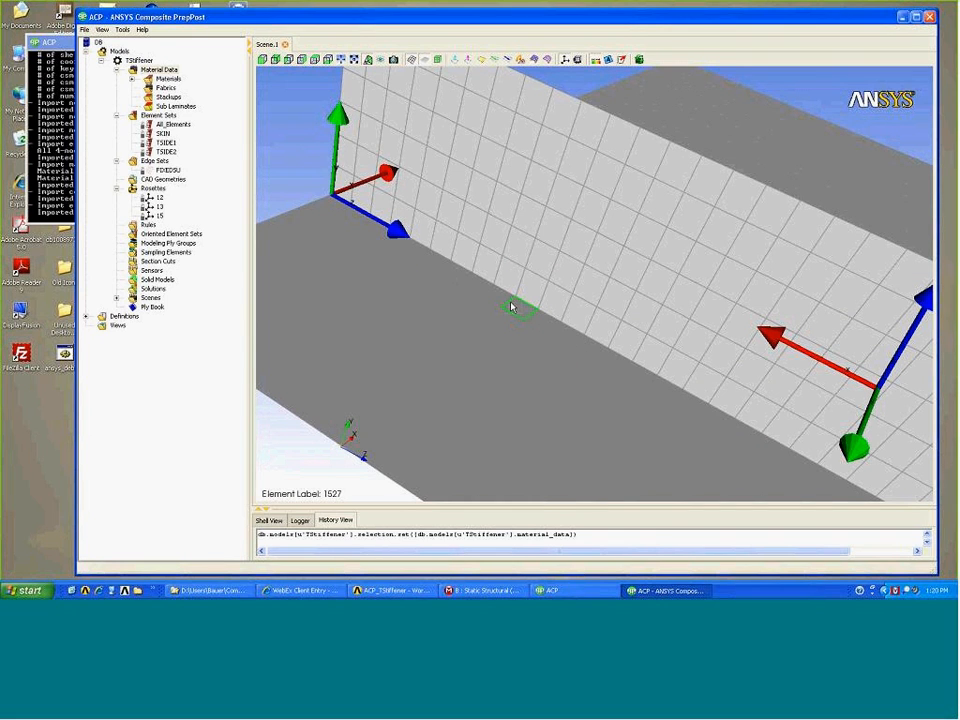
scroll(511, 306, "down", 5)
left_click_drag(473, 232, 563, 312)
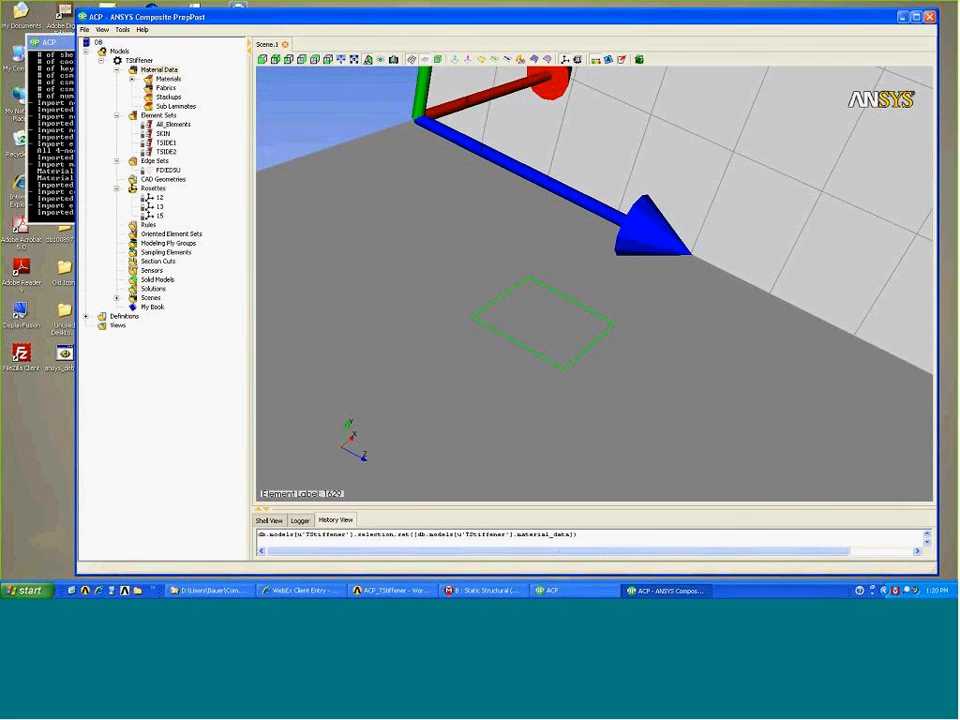
left_click(341, 62)
scroll(467, 379, "down", 2)
middle_click_drag(467, 379, 600, 310)
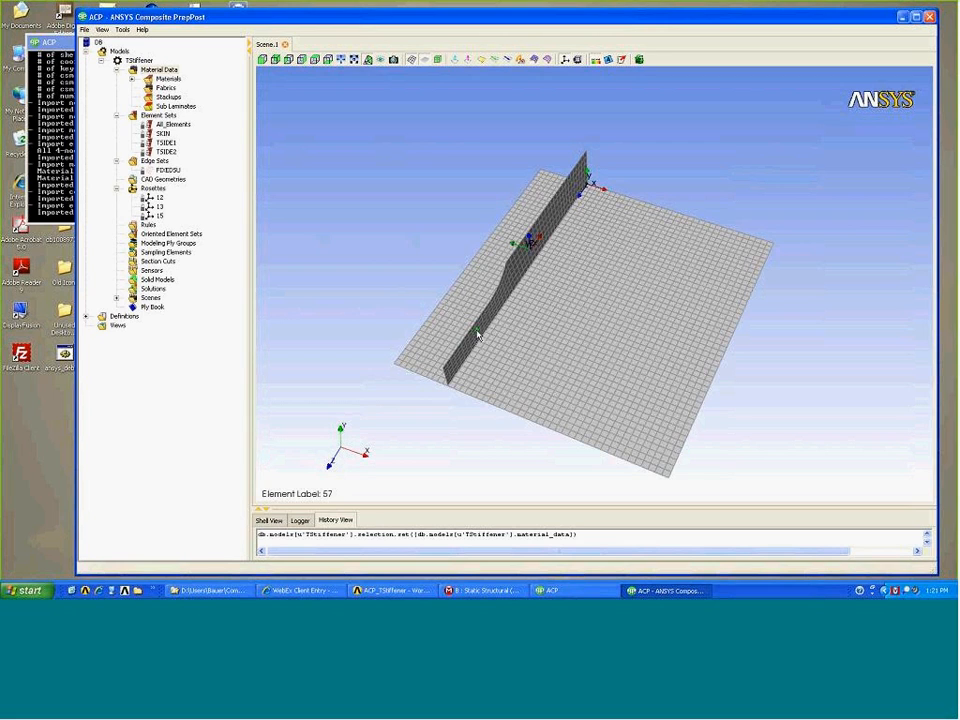
left_click_drag(441, 311, 401, 146)
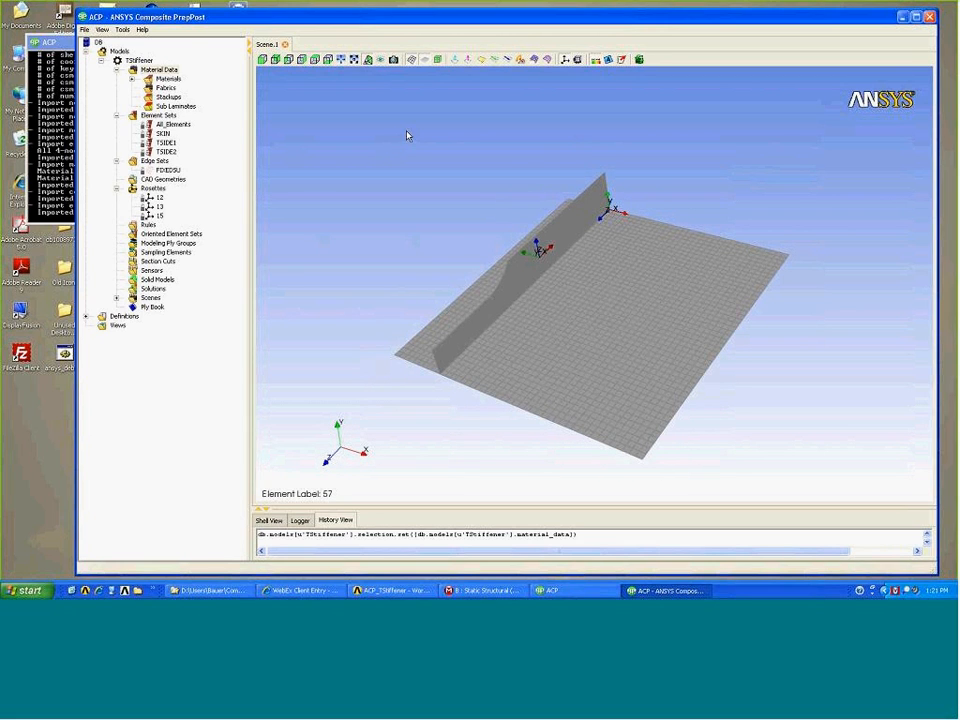
left_click_drag(516, 229, 478, 227)
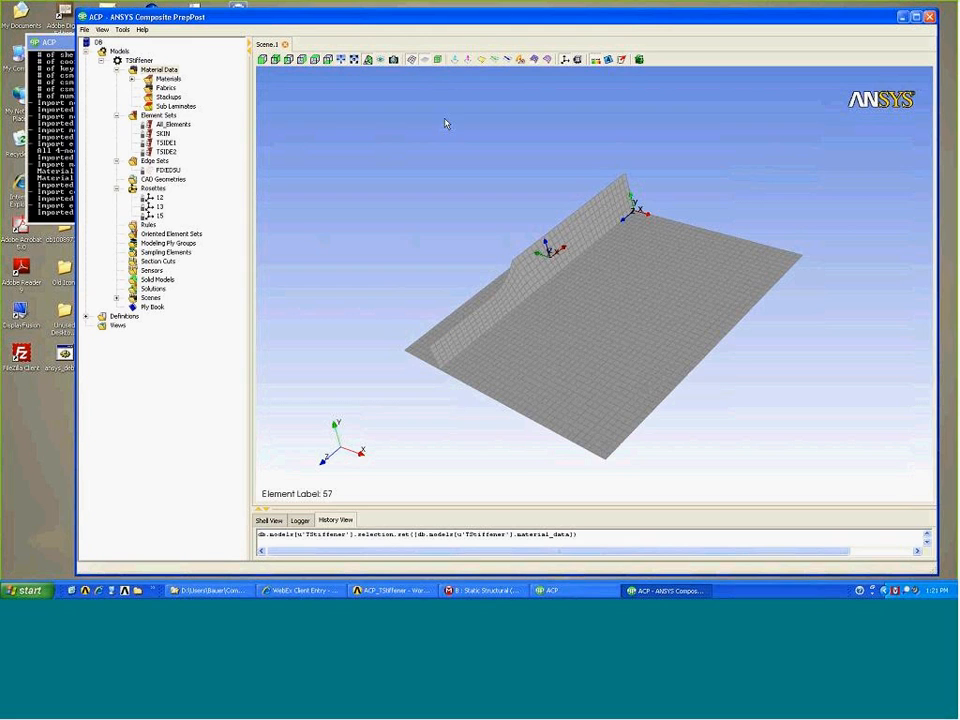
Compare the perspective and parallel projections of the stiffened panel from different angles.
left_click(368, 63)
left_click_drag(556, 207, 595, 262)
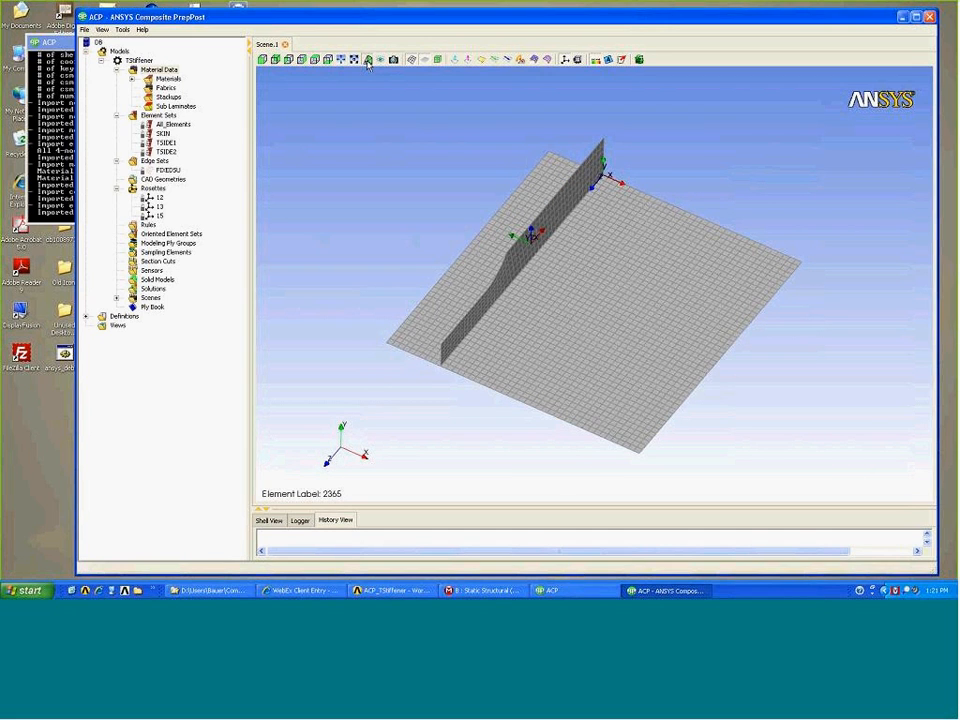
left_click(367, 63)
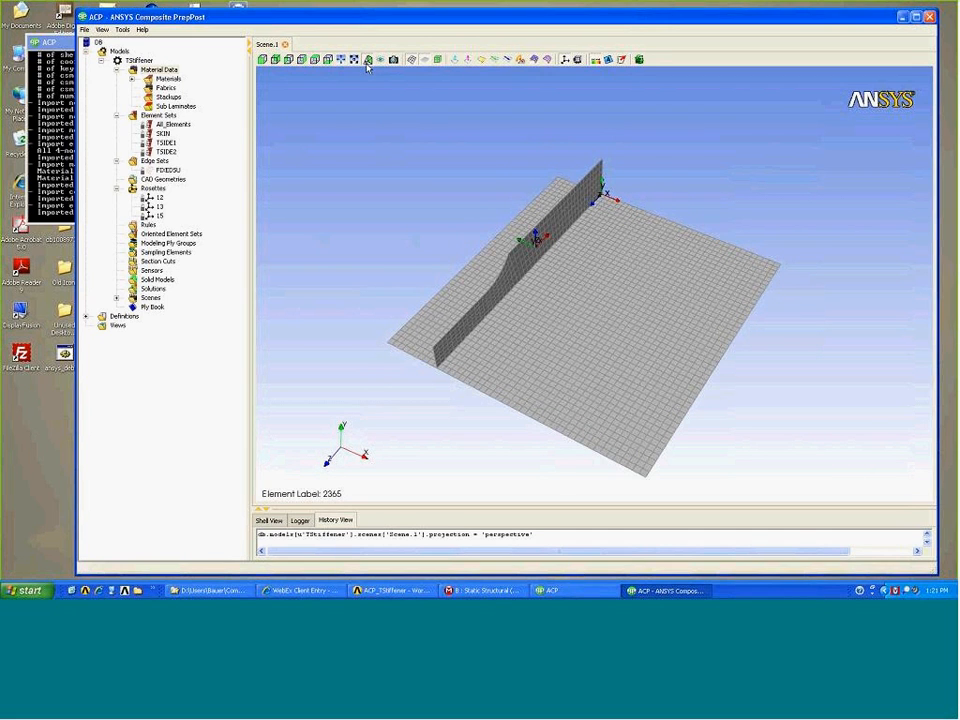
left_click(367, 63)
left_click_drag(527, 238, 507, 243)
scroll(507, 243, "up", 3)
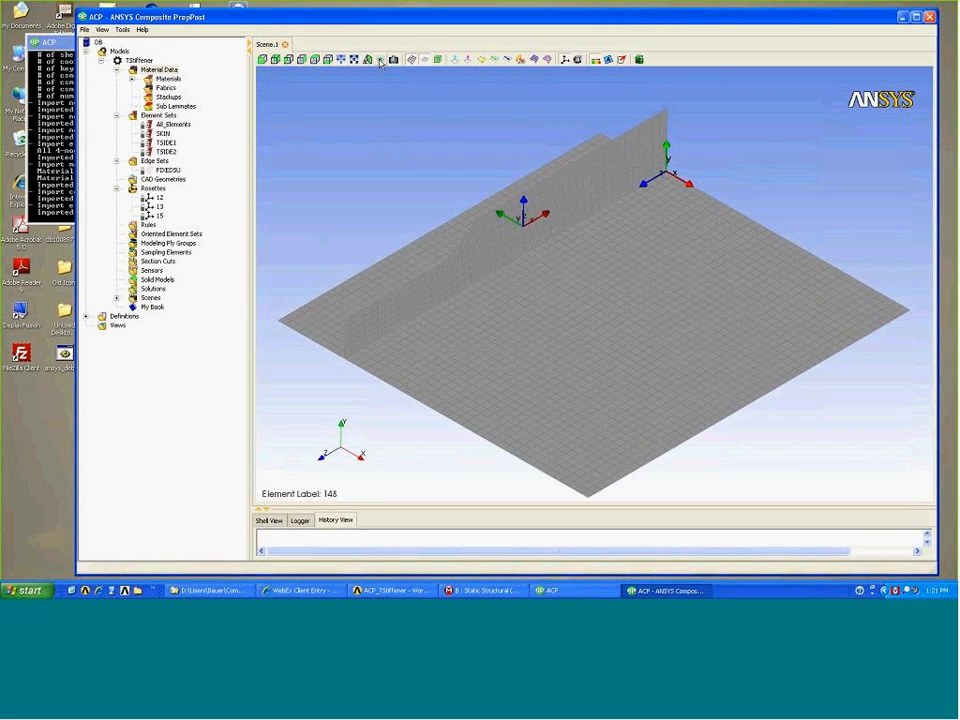
Save the current angled view of the panel, orbit away from it, and restore the saved view from Views.
left_click(380, 62)
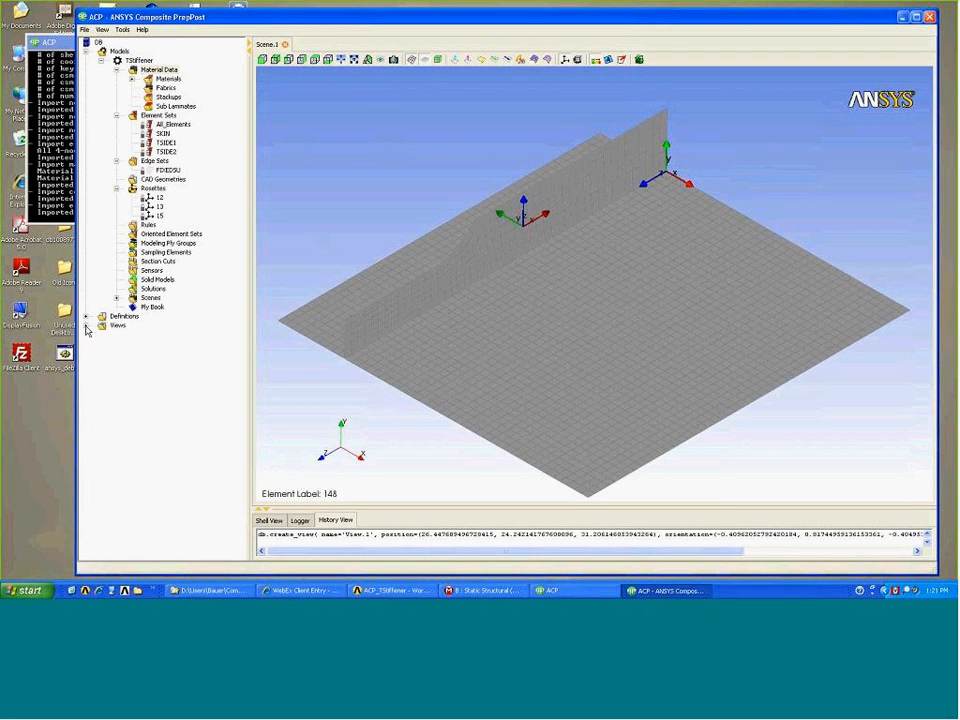
left_click(87, 328)
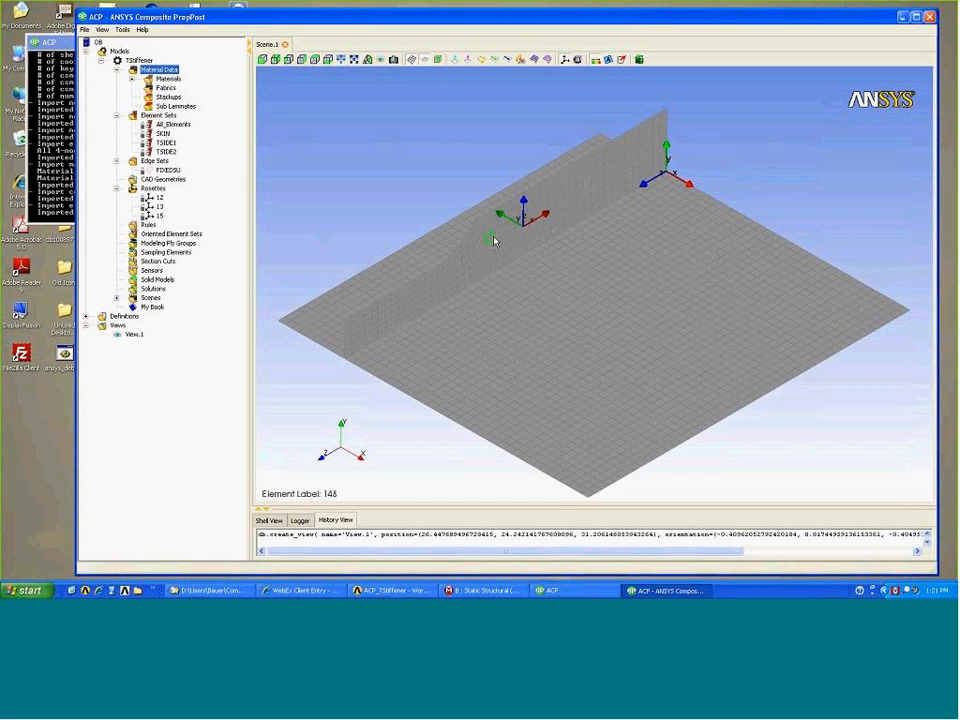
left_click_drag(495, 241, 590, 234)
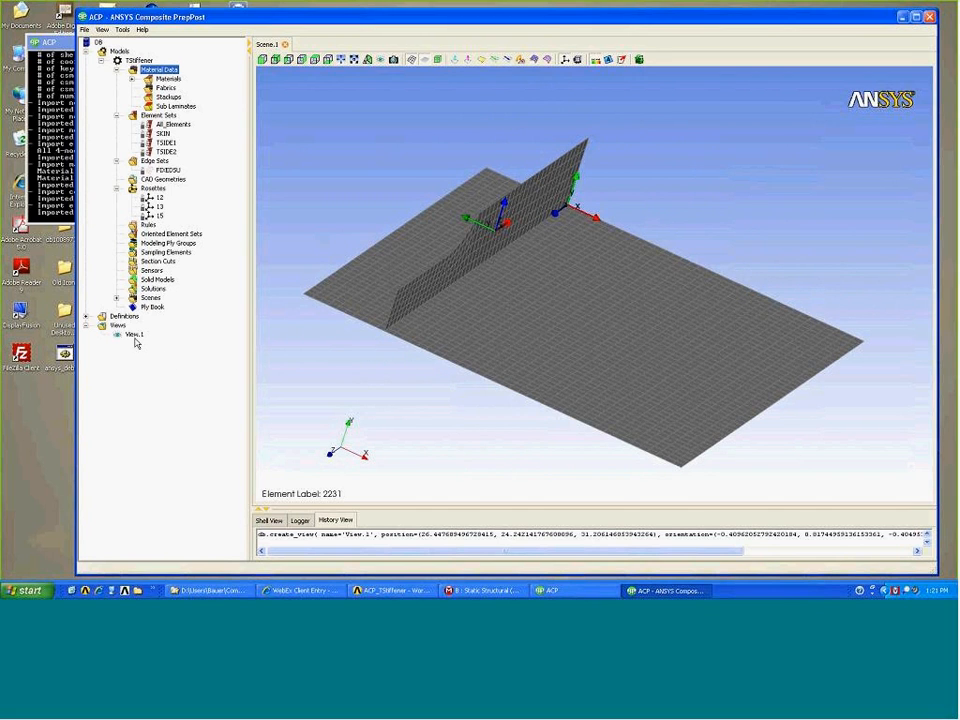
double_click(133, 336)
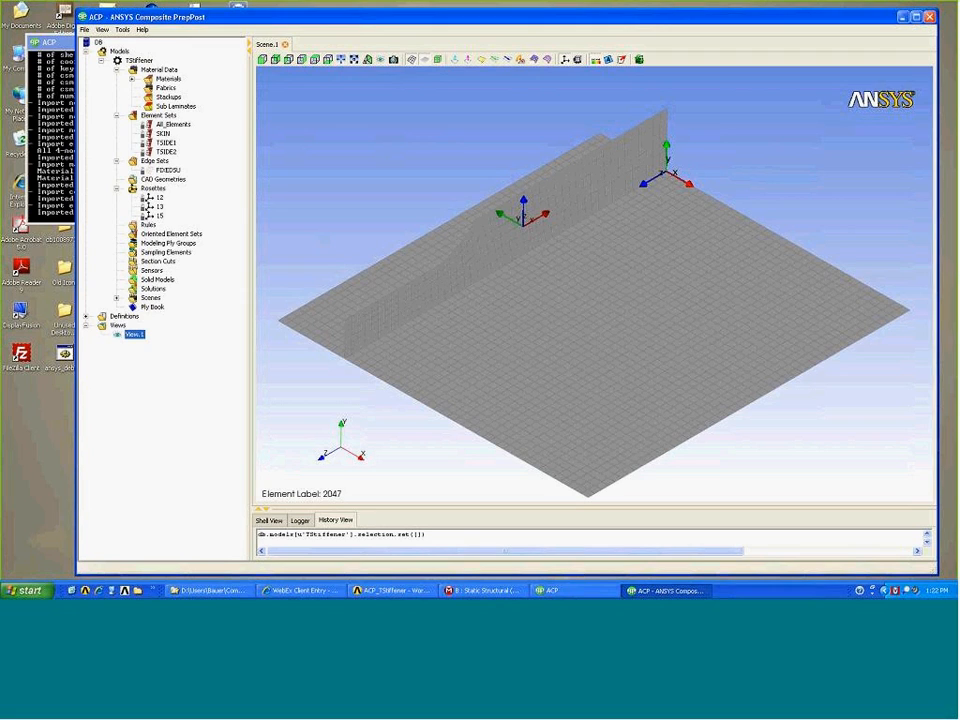
Switch the shell surface and the element edges off and on in turn to compare how the panel mesh displays.
left_click(424, 62)
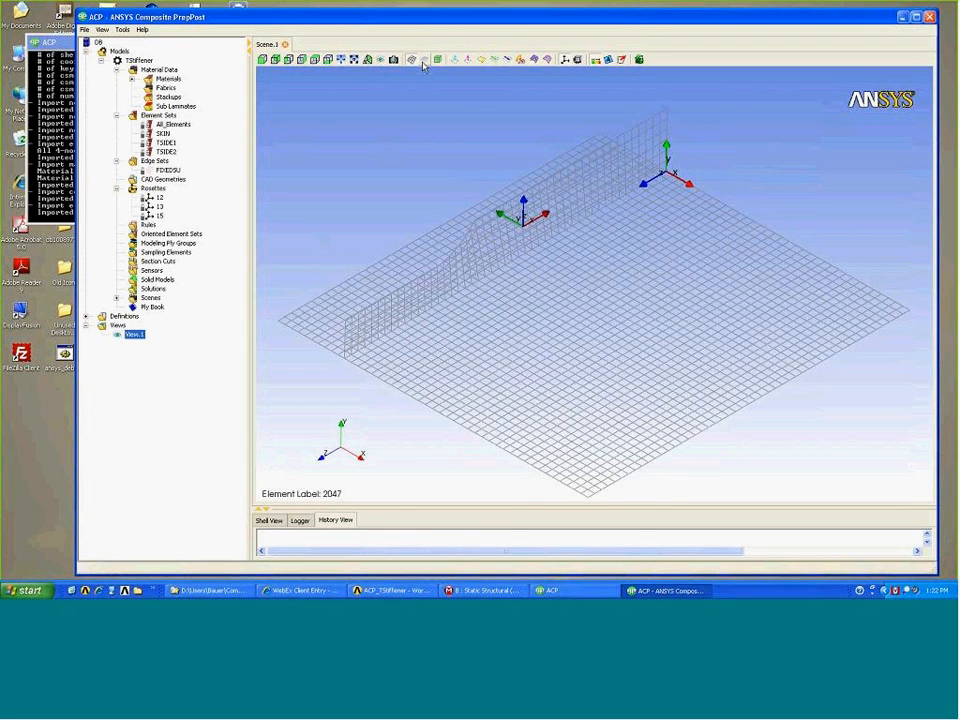
left_click(412, 62)
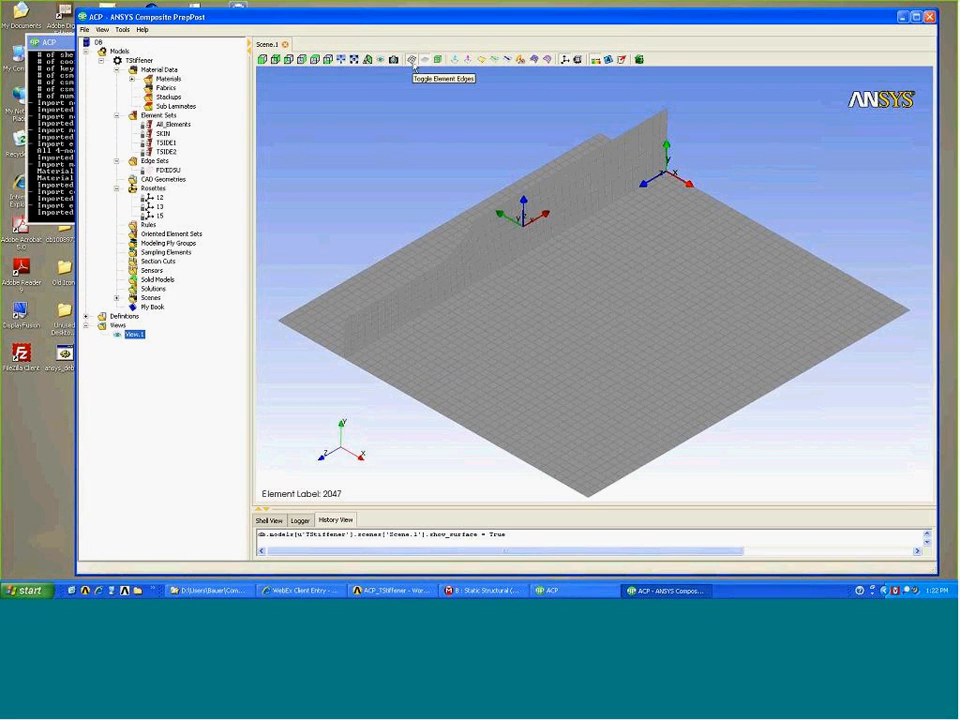
left_click(412, 62)
left_click_drag(553, 193, 569, 219)
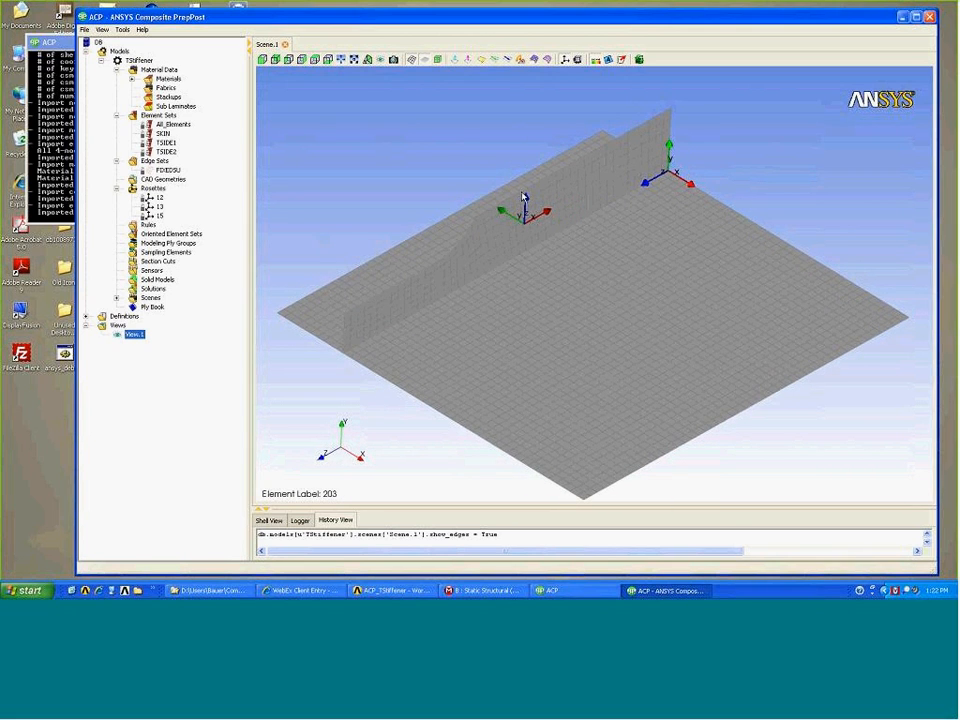
left_click_drag(524, 196, 526, 177)
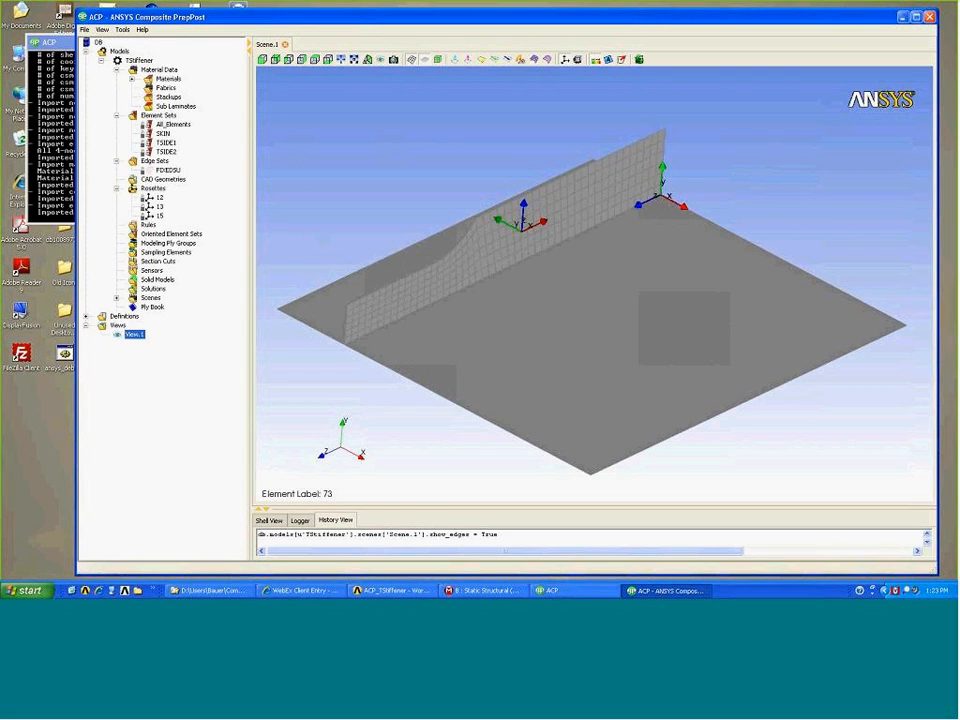
Expand the imported Materials and review material 1's engineering constants and strain limits without changing anything.
left_click(133, 79)
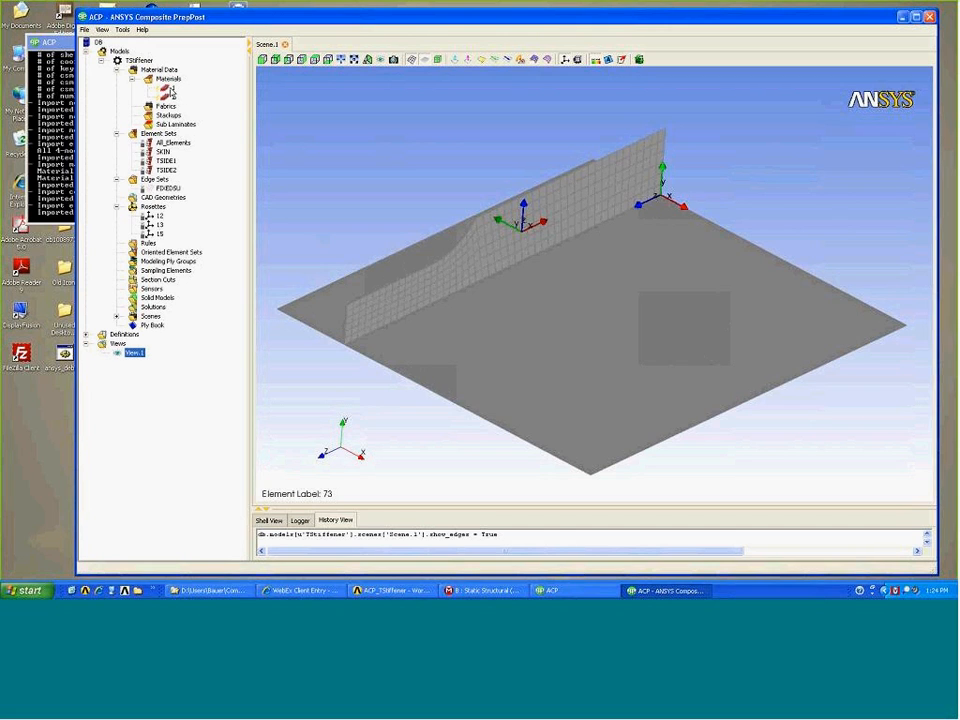
left_click(171, 92)
double_click(171, 92)
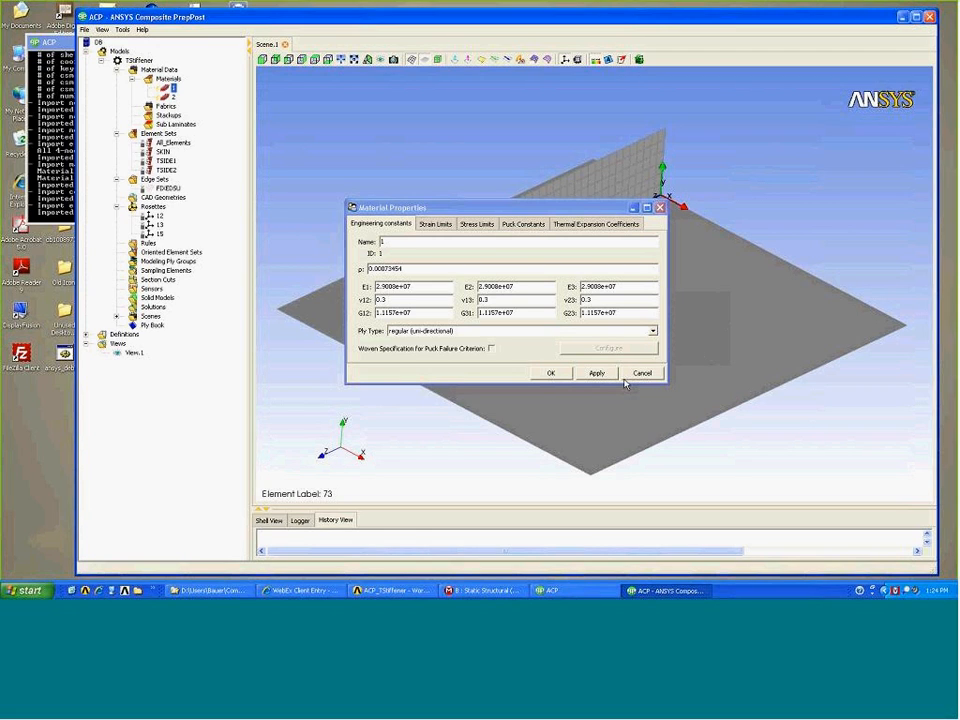
left_click(425, 226)
left_click(382, 224)
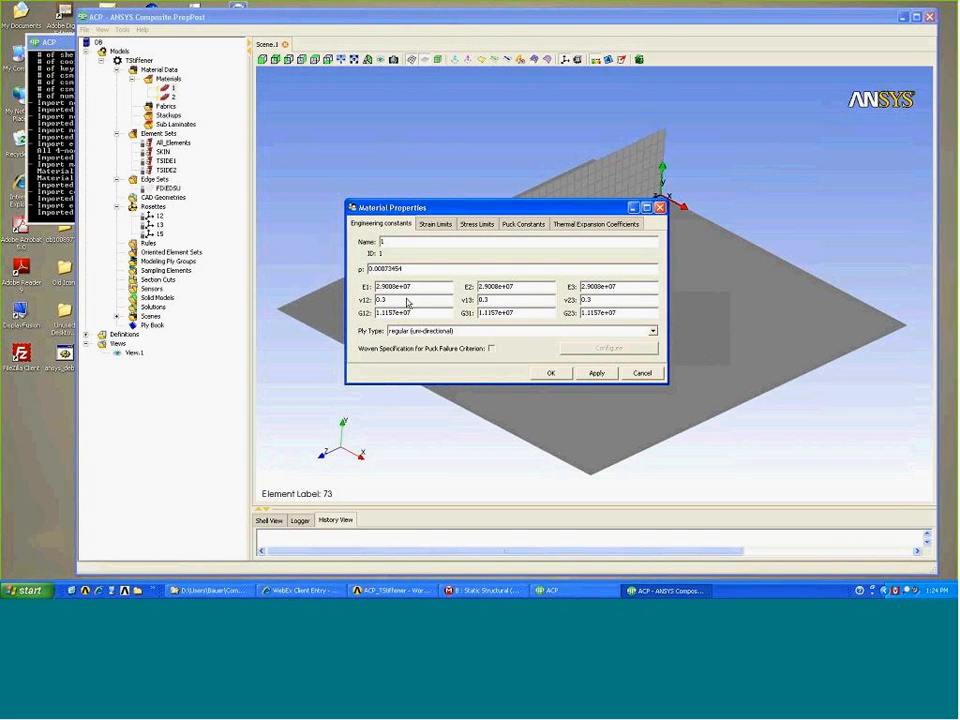
left_click(643, 373)
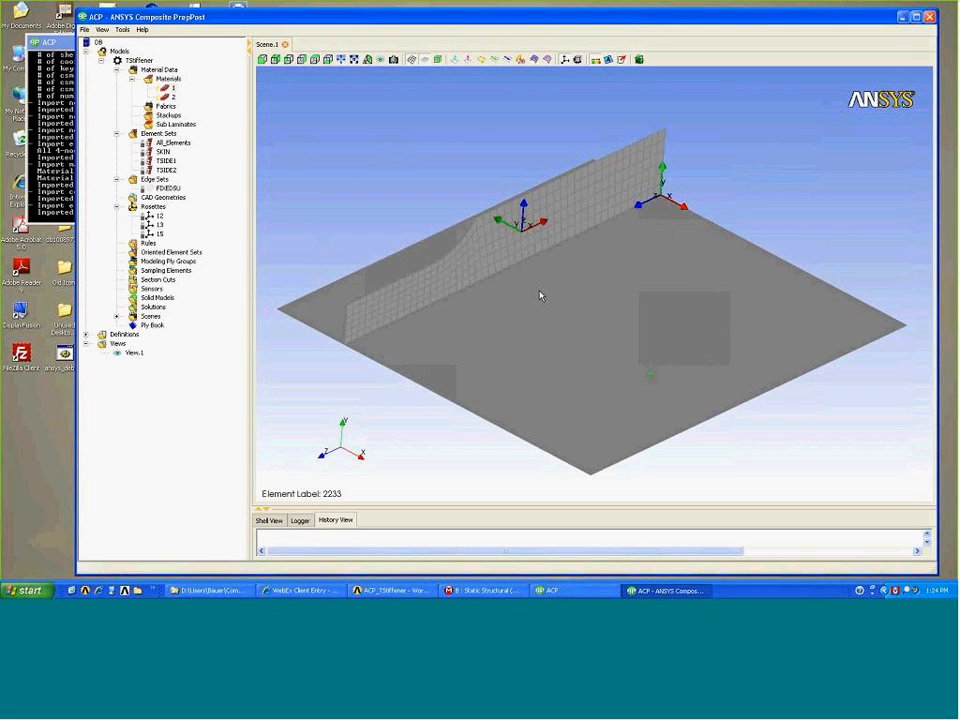
Delete the imported materials 1 and 2 from the TStiffener model's material data.
left_click(171, 88)
left_click(170, 96)
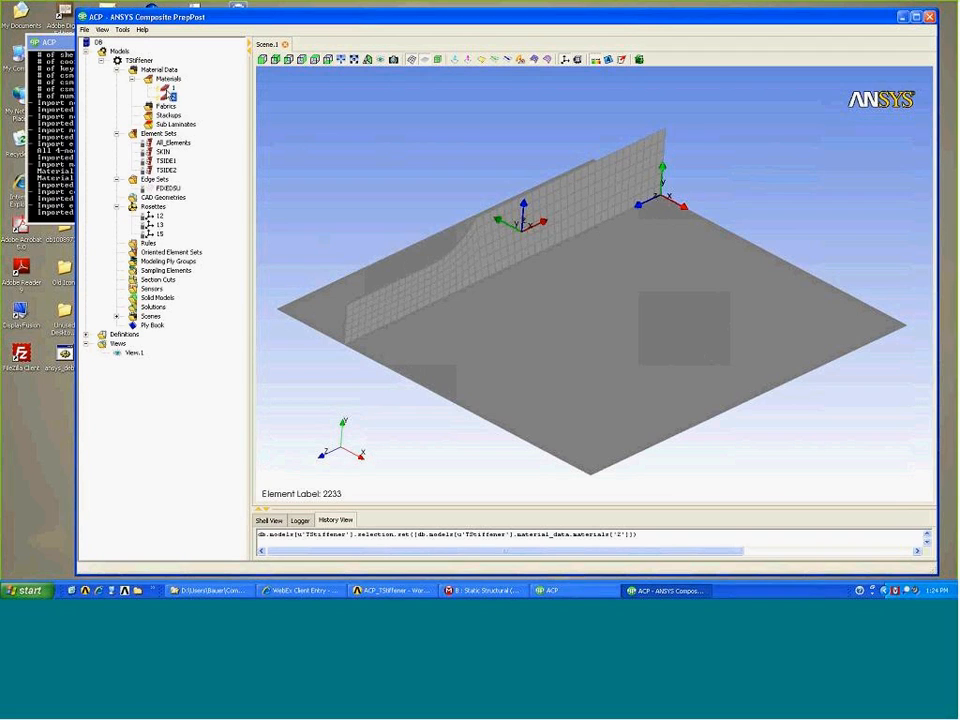
left_click(168, 88, "ctrl")
right_click(162, 86)
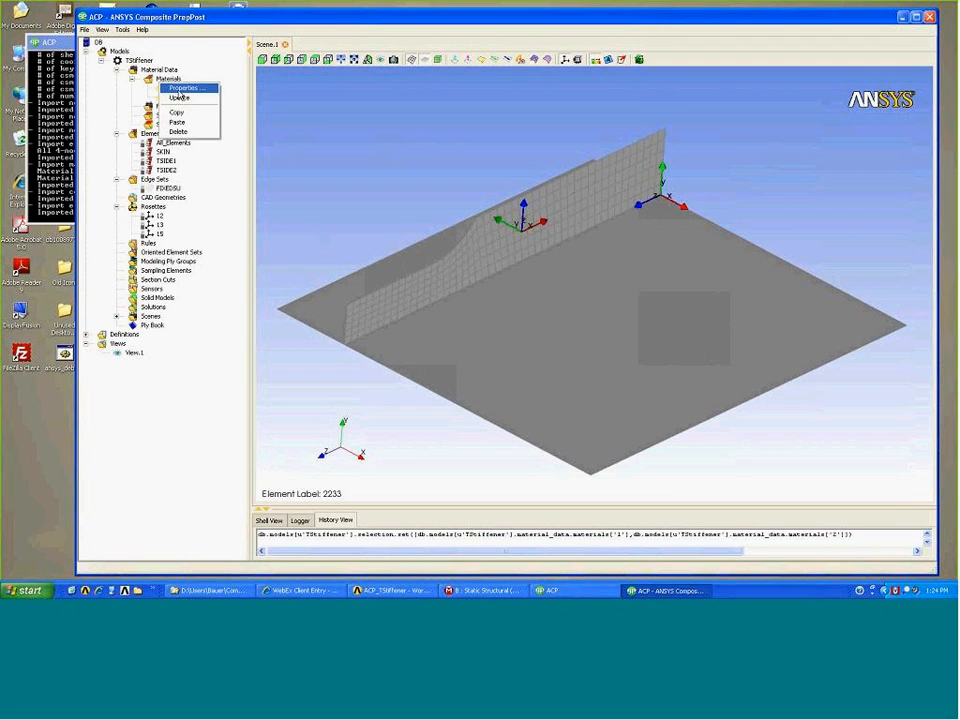
left_click(186, 131)
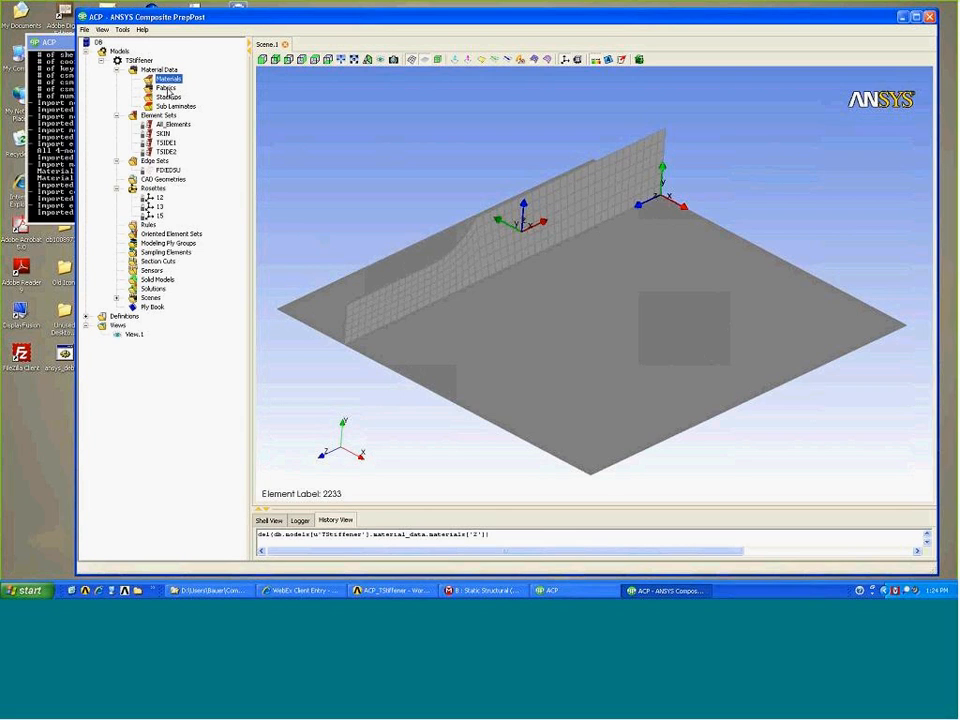
right_click(174, 80)
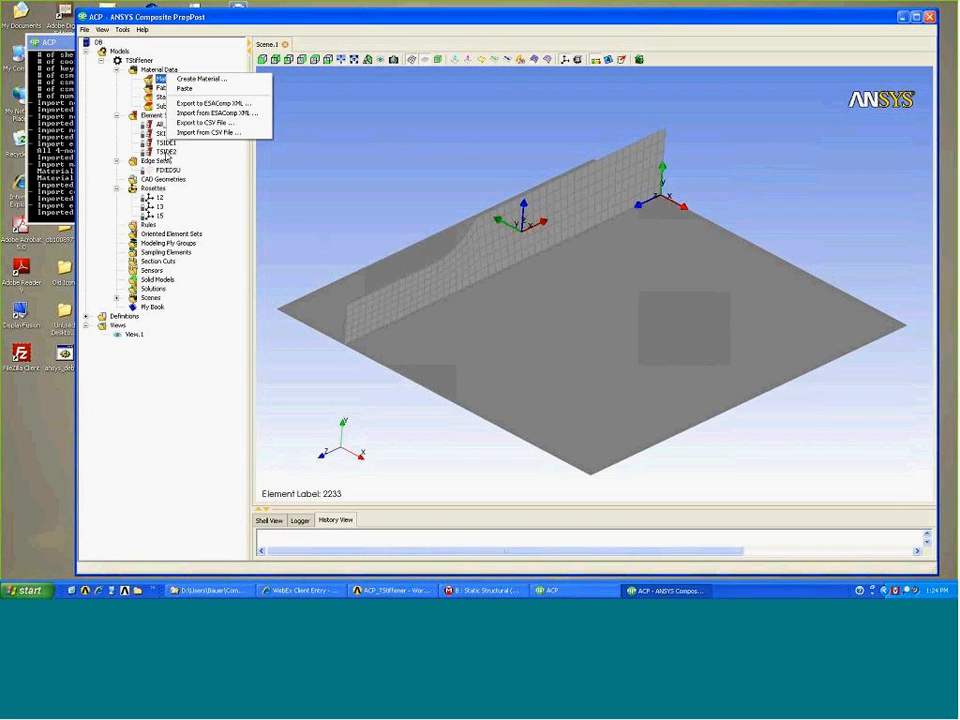
right_click(160, 151)
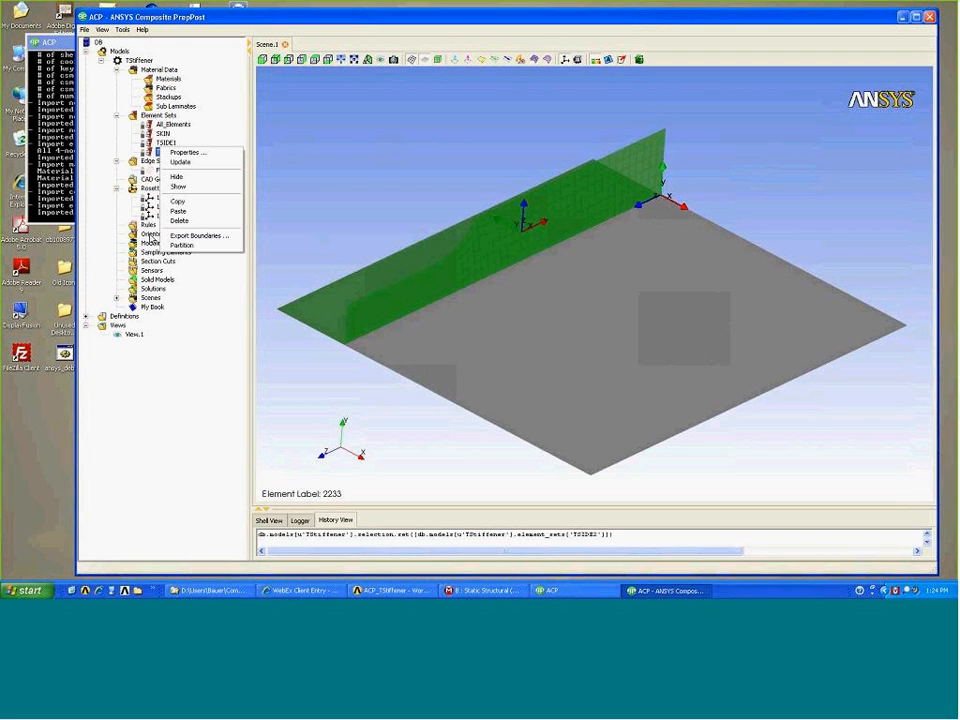
right_click(148, 232)
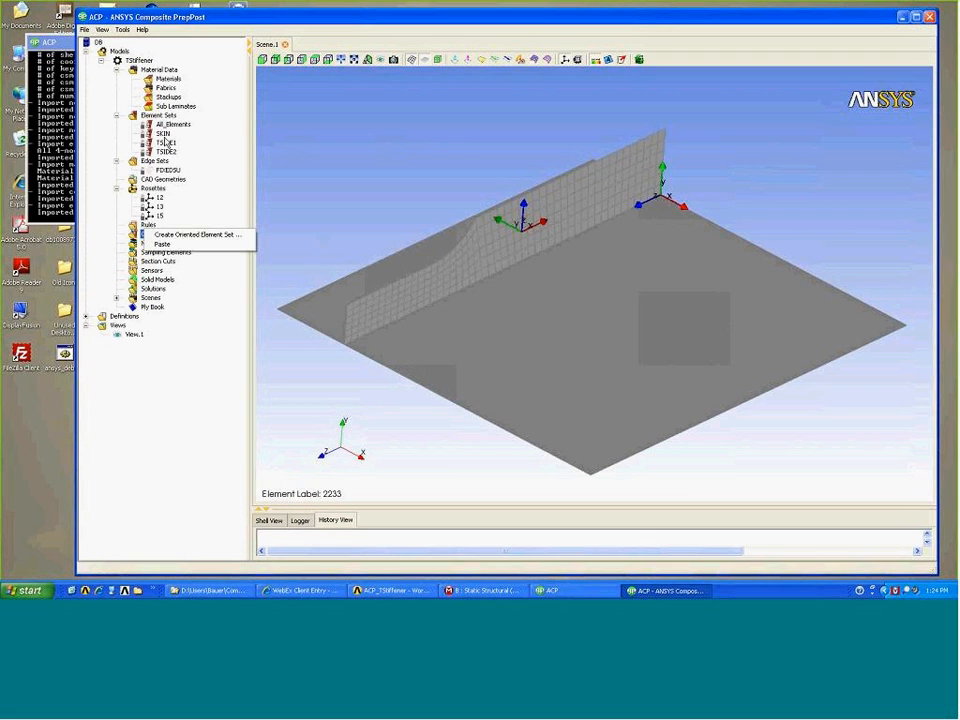
Create a new material in the TStiffener model and name it CarbonUni.
right_click(168, 79)
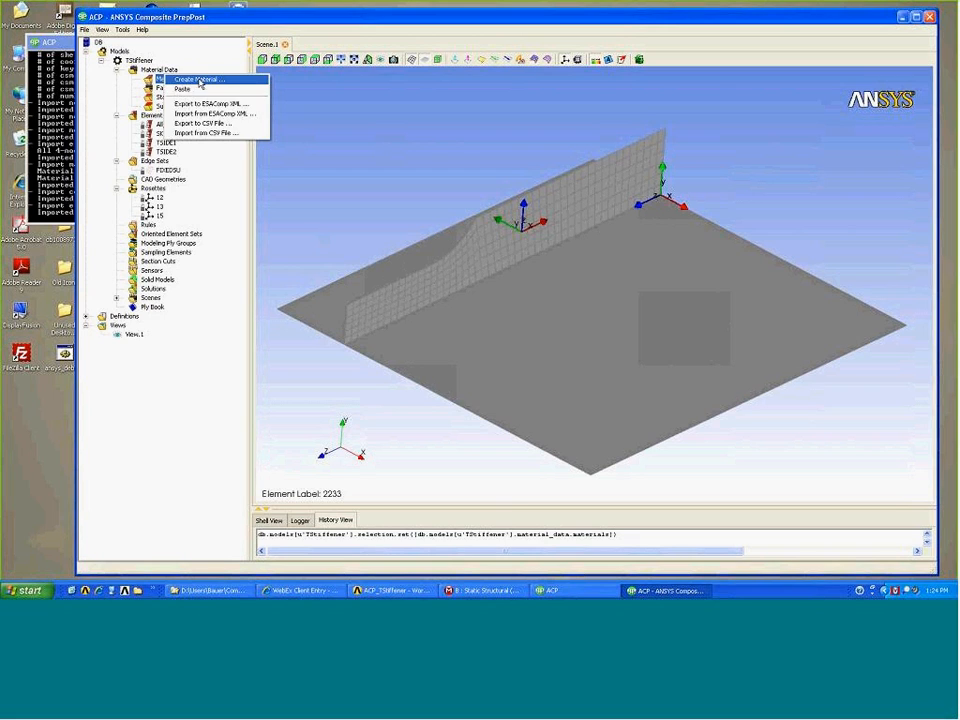
left_click(199, 80)
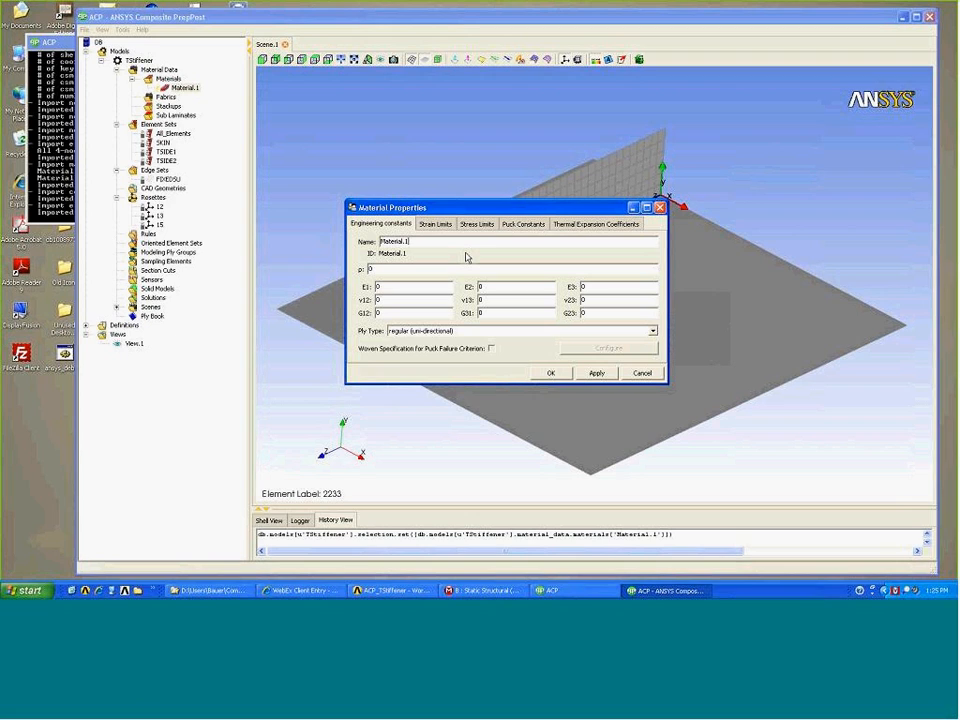
key("shift+Home")
type("CarbonUni")
Review the strain limit, stress limit and thermal expansion inputs available for CarbonUni, and return to its engineering constants.
left_click(437, 226)
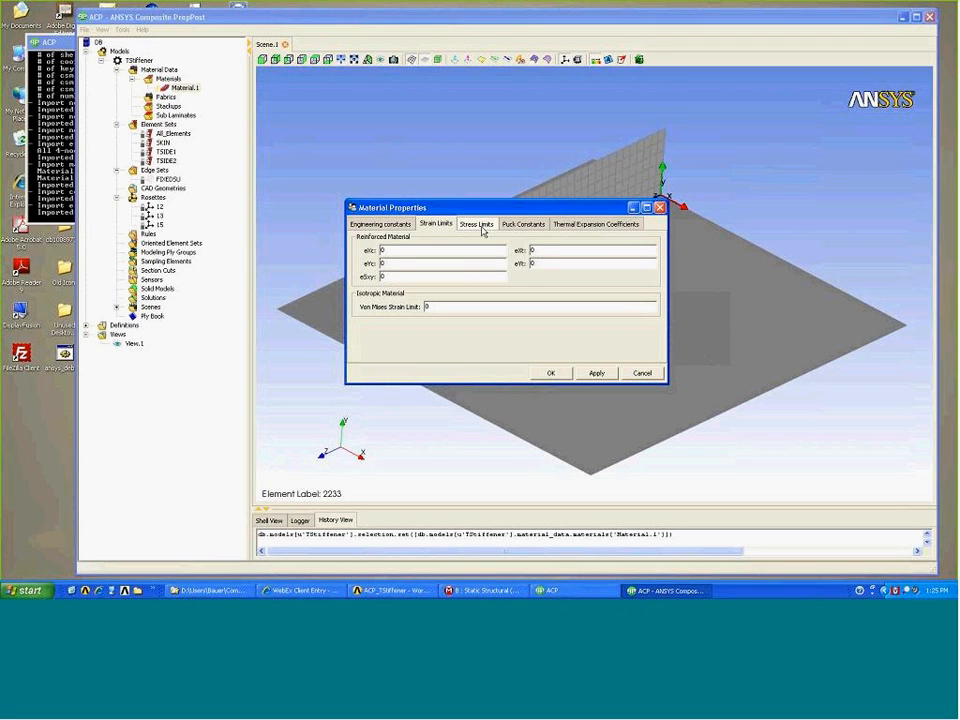
left_click(482, 224)
left_click(580, 224)
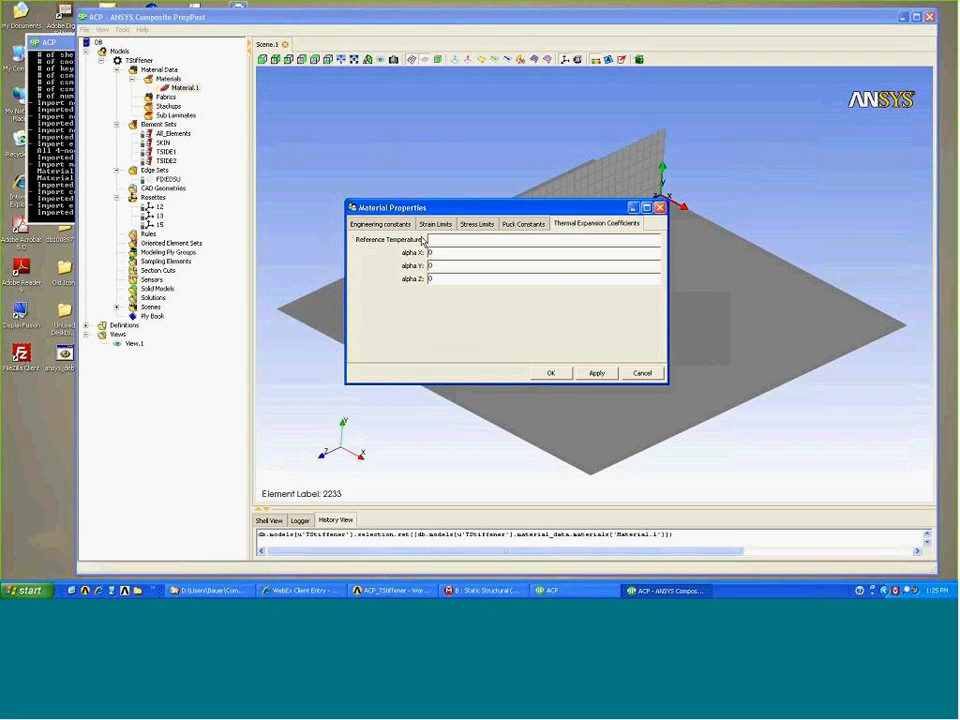
left_click(381, 224)
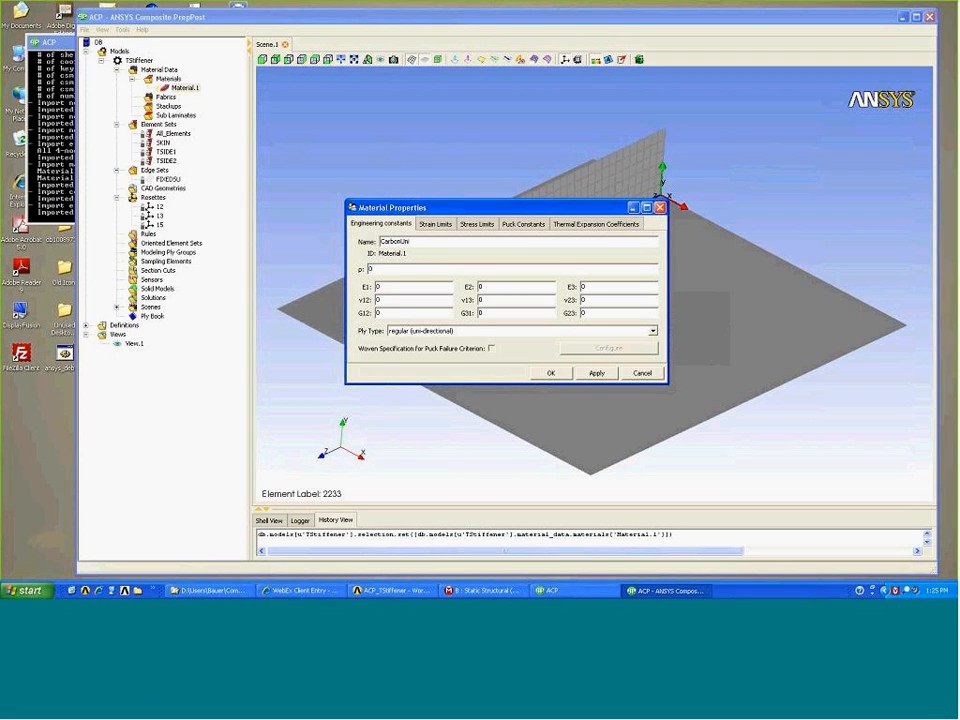
Set CarbonUni's density to 1.7e-4.
double_click(384, 272)
type(".")
key("BackSpace")
key("BackSpace")
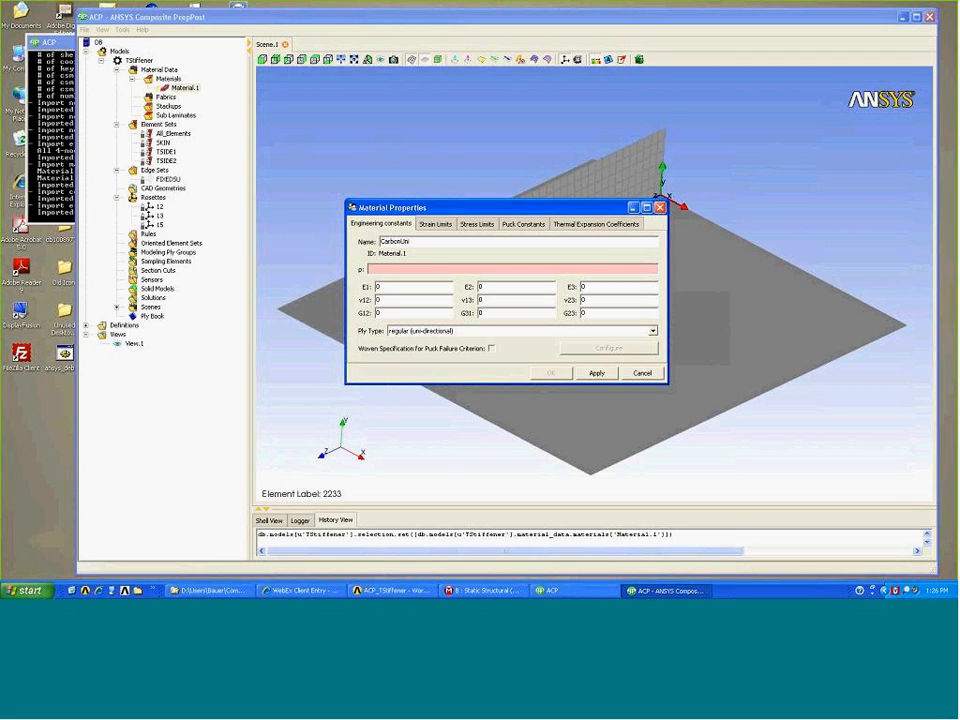
type("1.7")
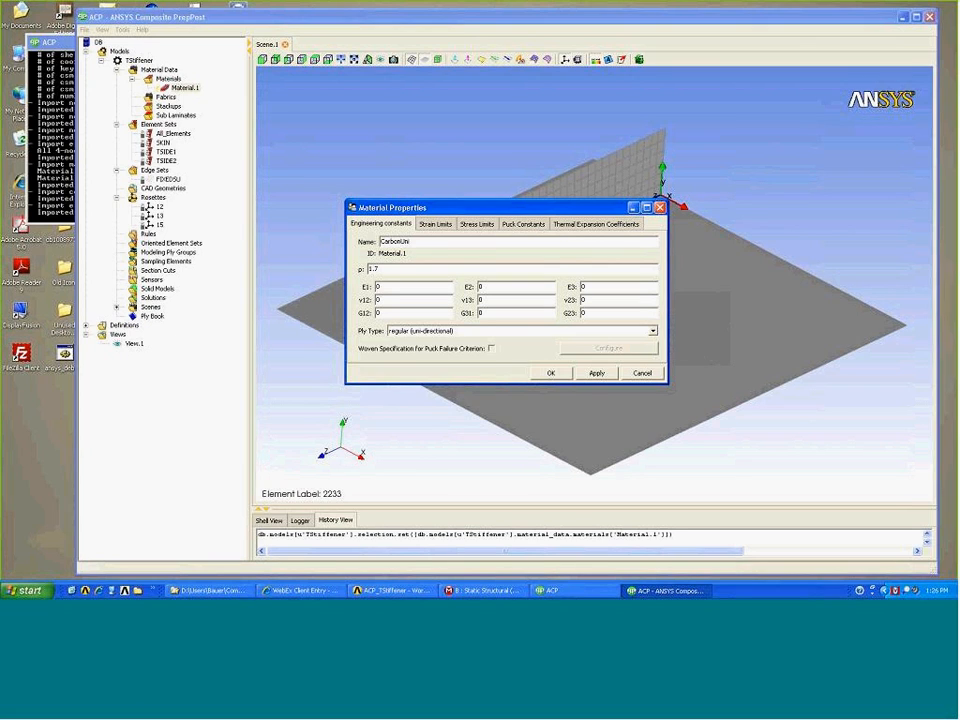
type("e-4")
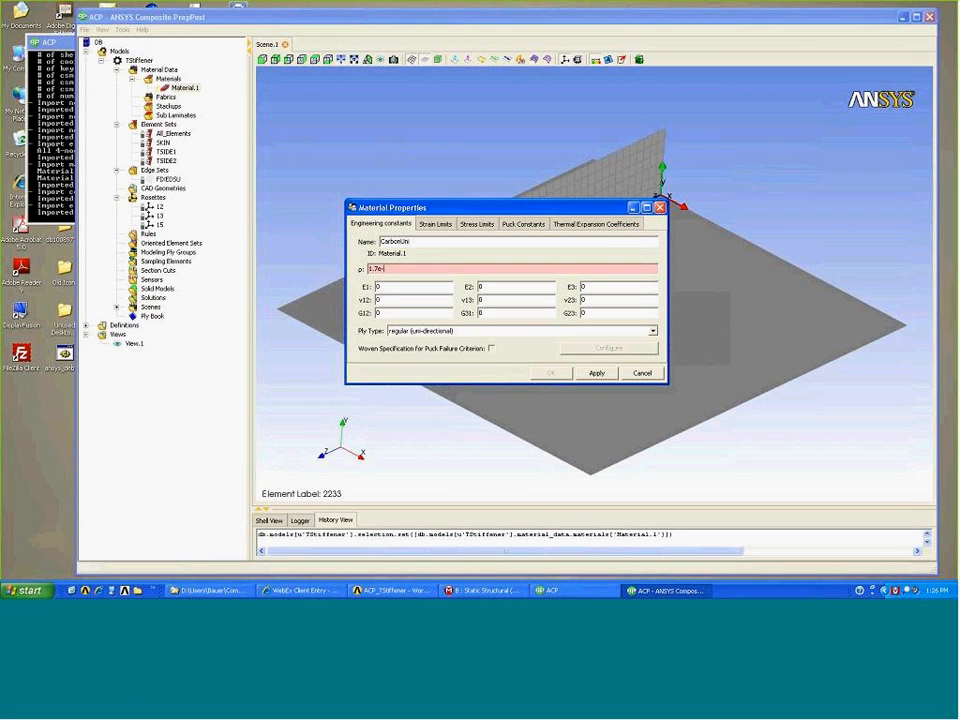
Set CarbonUni's Young's modulus E1 to 2.2e+7.
left_click(412, 290)
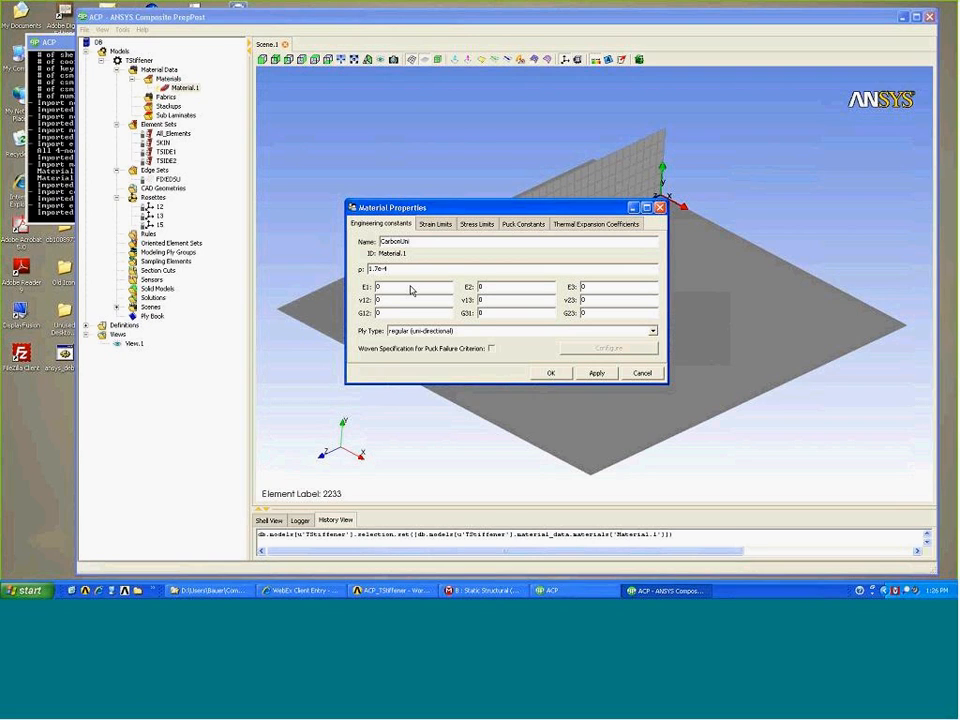
key("BackSpace")
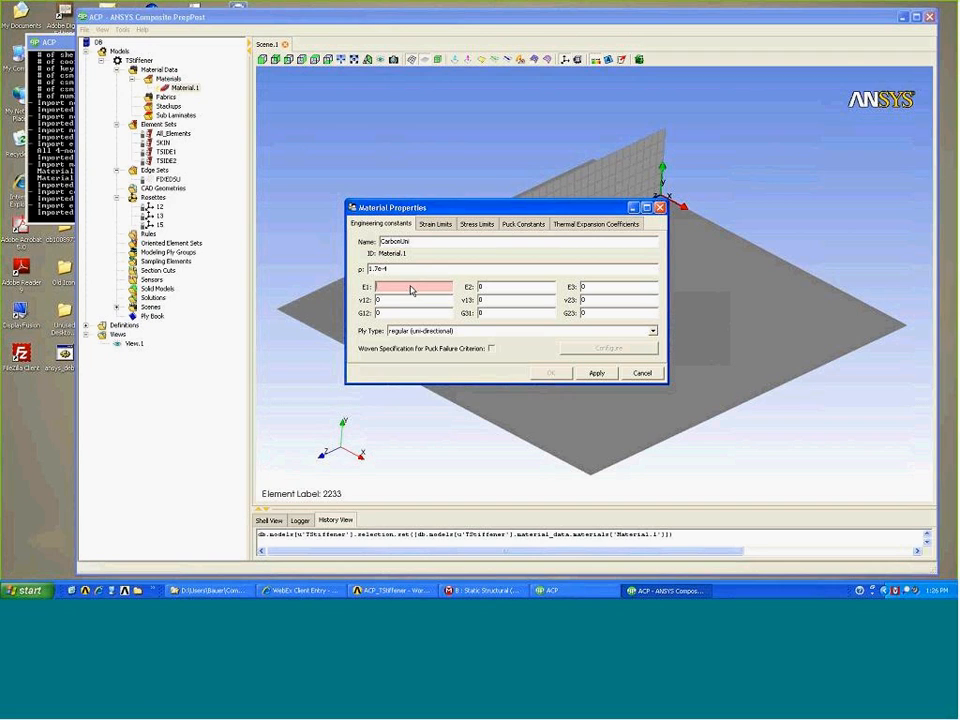
type("2.2")
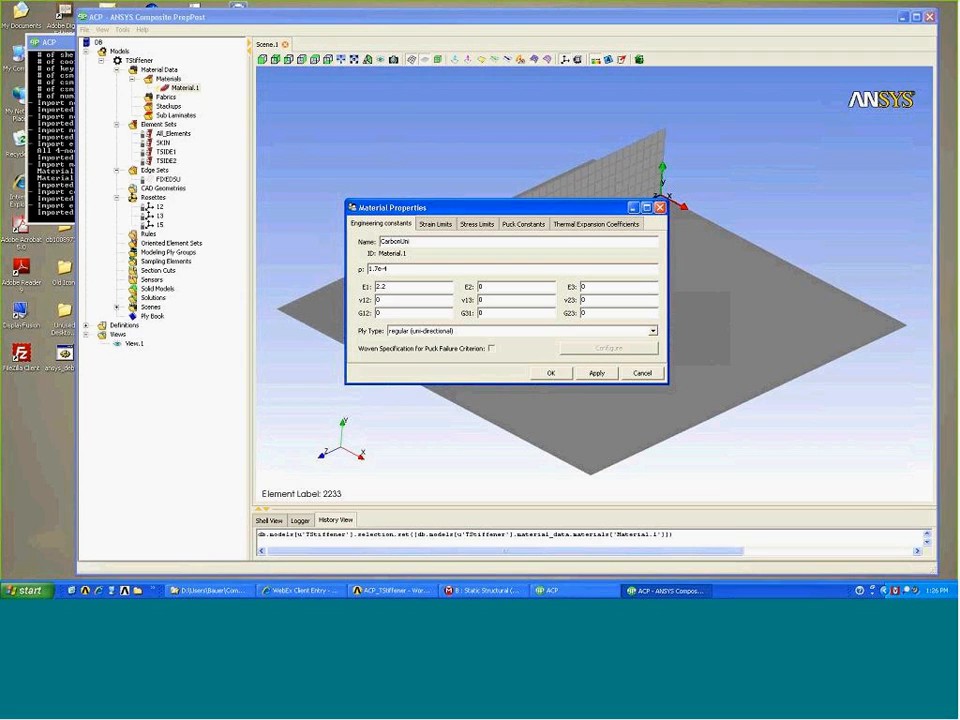
type("e+")
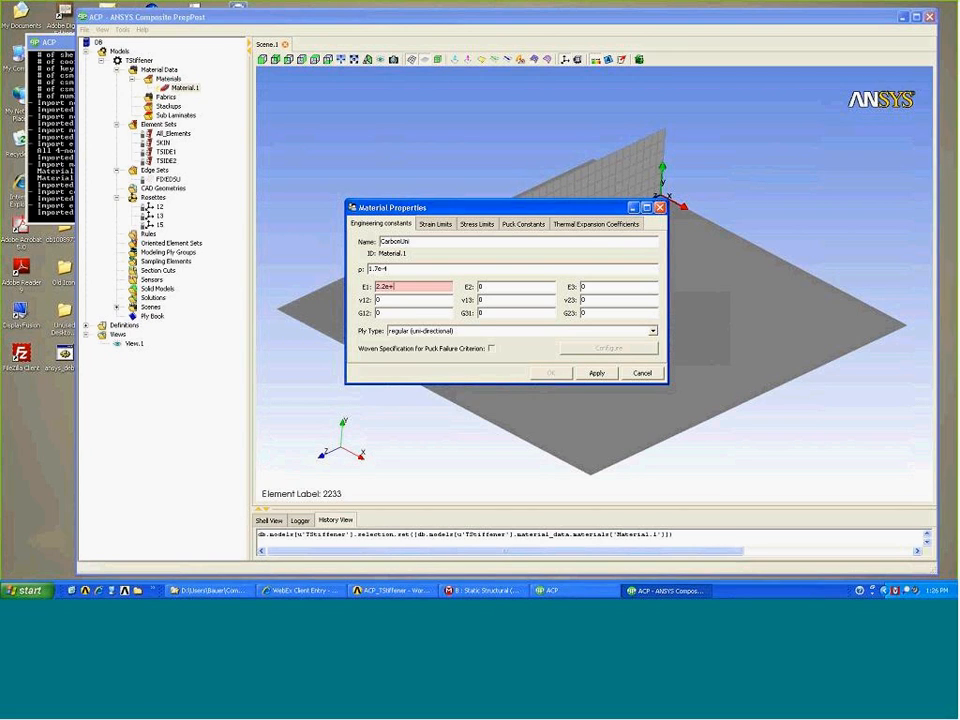
type("7")
Set CarbonUni's transverse Young's moduli E2 and E3 to 1.3e+06.
left_click(480, 287)
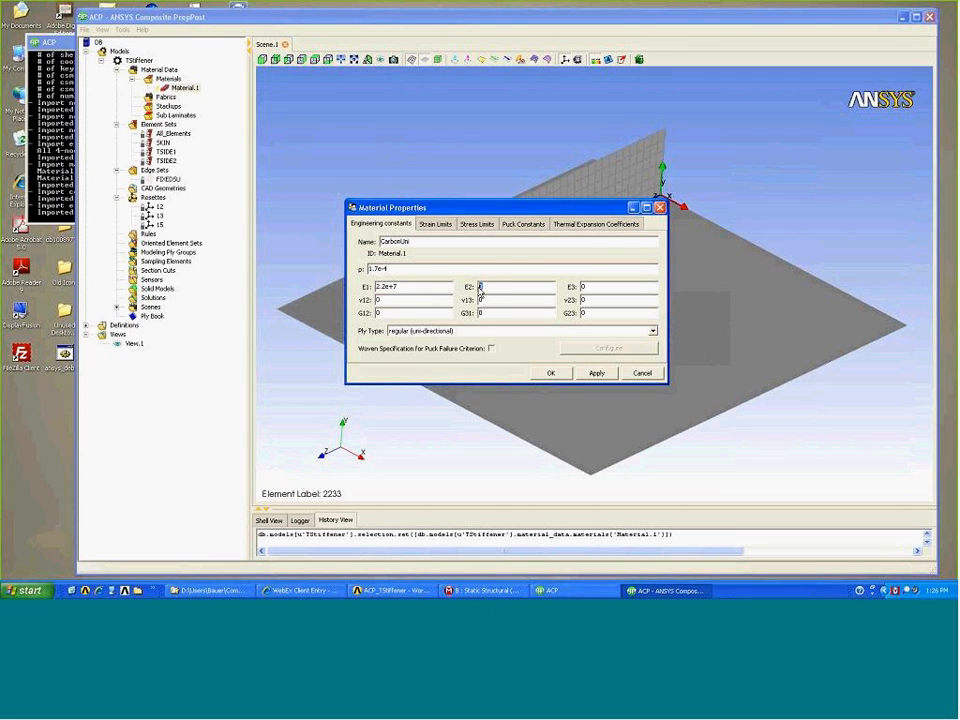
type("1.3e+06")
double_click(582, 287)
type("1.3e")
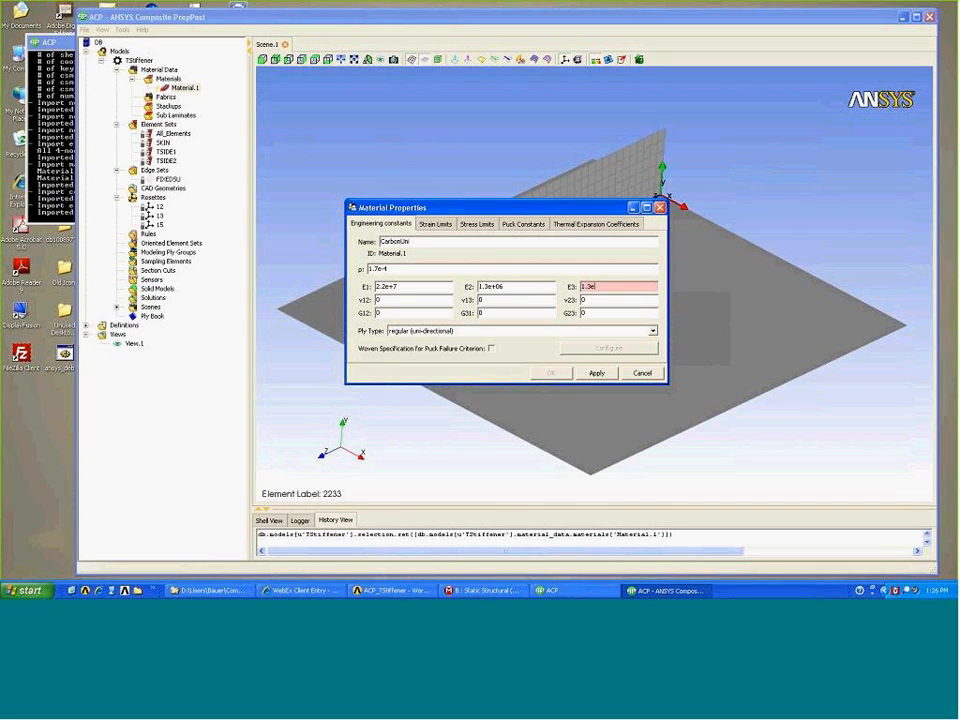
type("6")
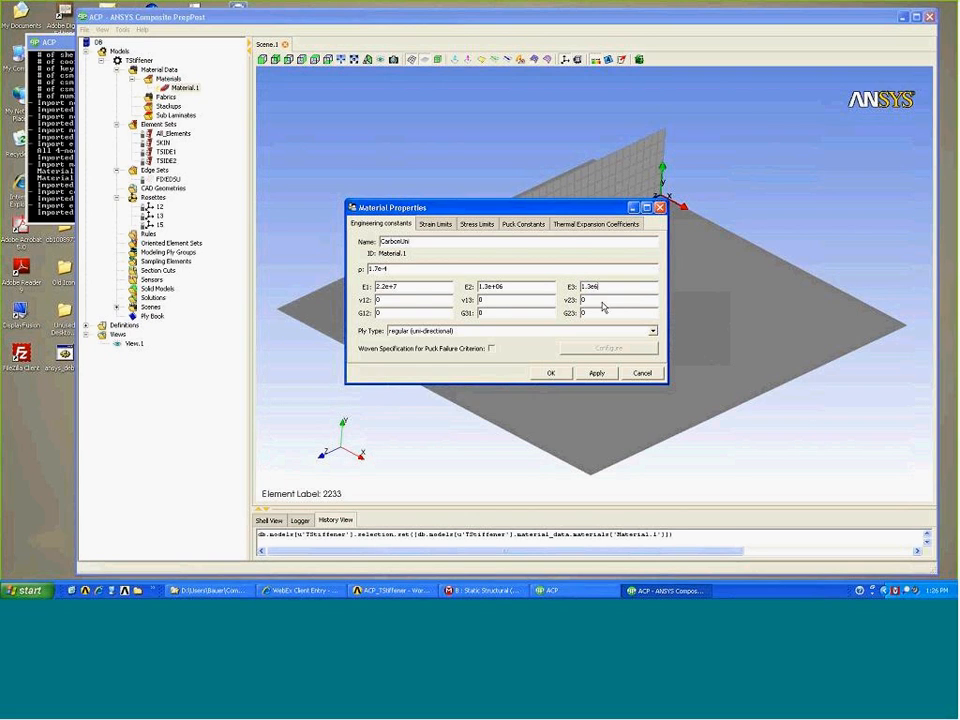
Set CarbonUni's Poisson's ratios v12 and v13 to .32 and v23 to .45.
double_click(381, 301)
type(".32")
double_click(474, 300)
type(".32")
double_click(590, 300)
type(".45")
Set CarbonUni's shear moduli G12 and G31 to 7.7e+5 and G23 to 4.3e5, and update the material.
left_click_drag(389, 315, 352, 316)
type("7.7e")
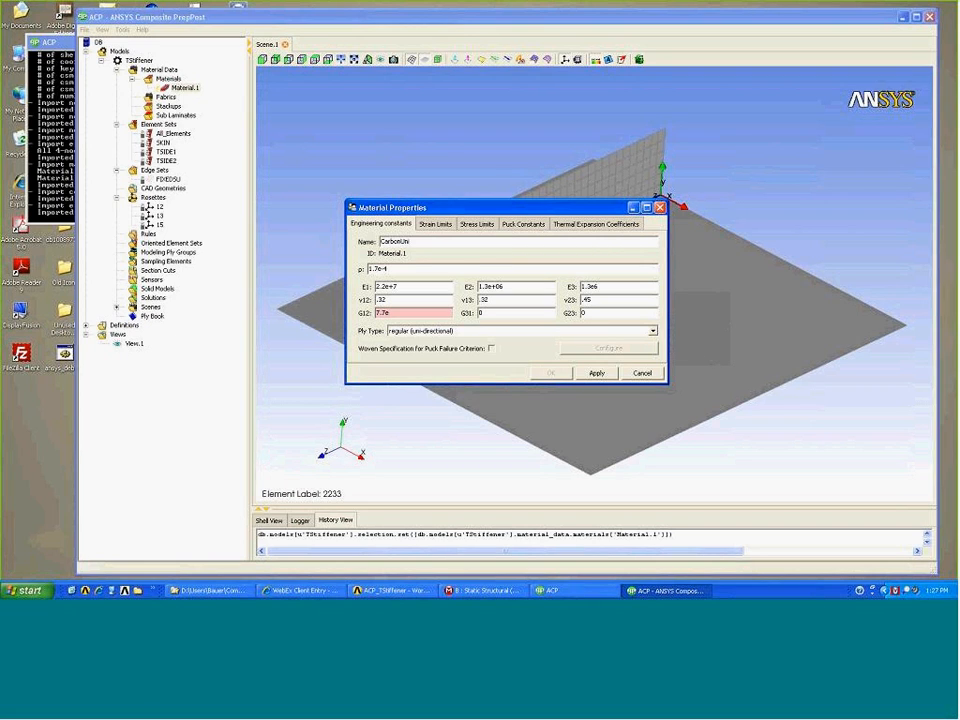
type("+5")
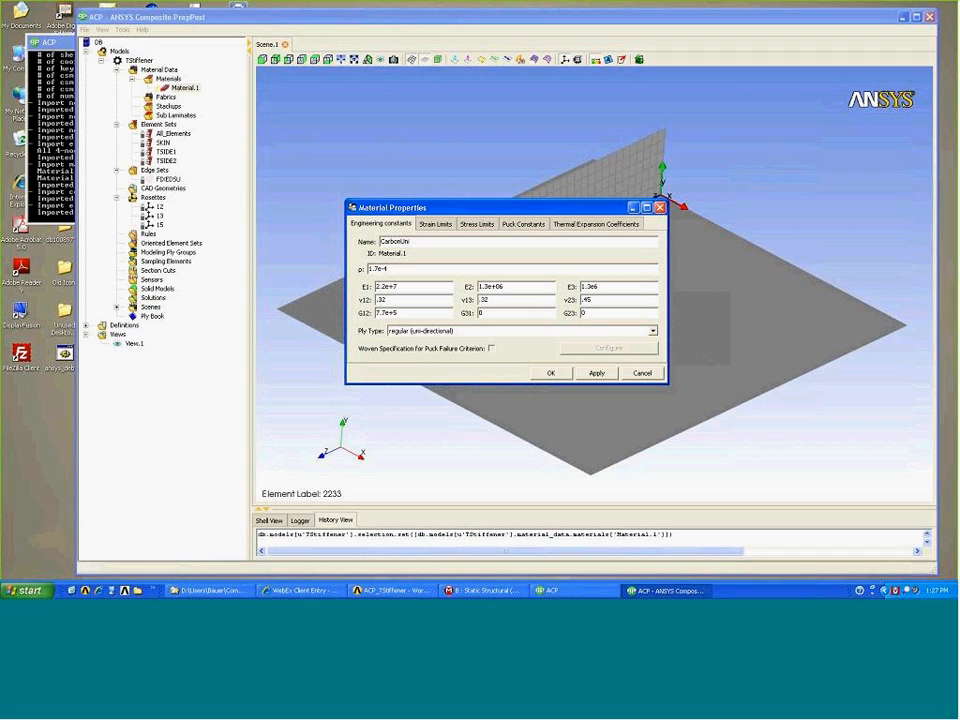
double_click(487, 316)
type("7.7e+5")
double_click(583, 313)
type("4.3e5")
left_click(556, 375)
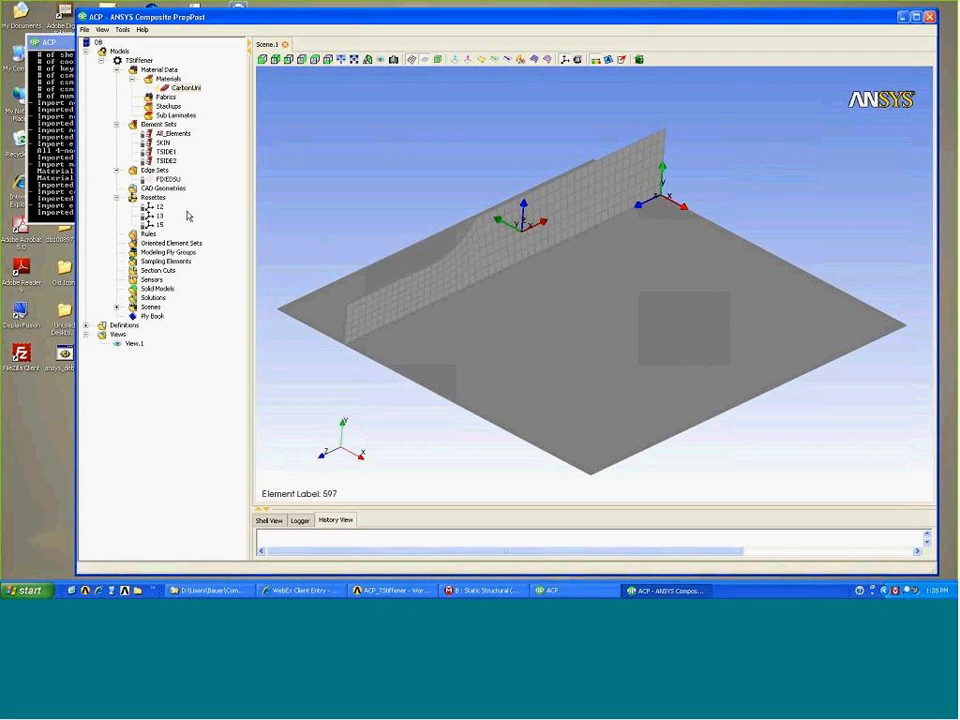
right_click(189, 89)
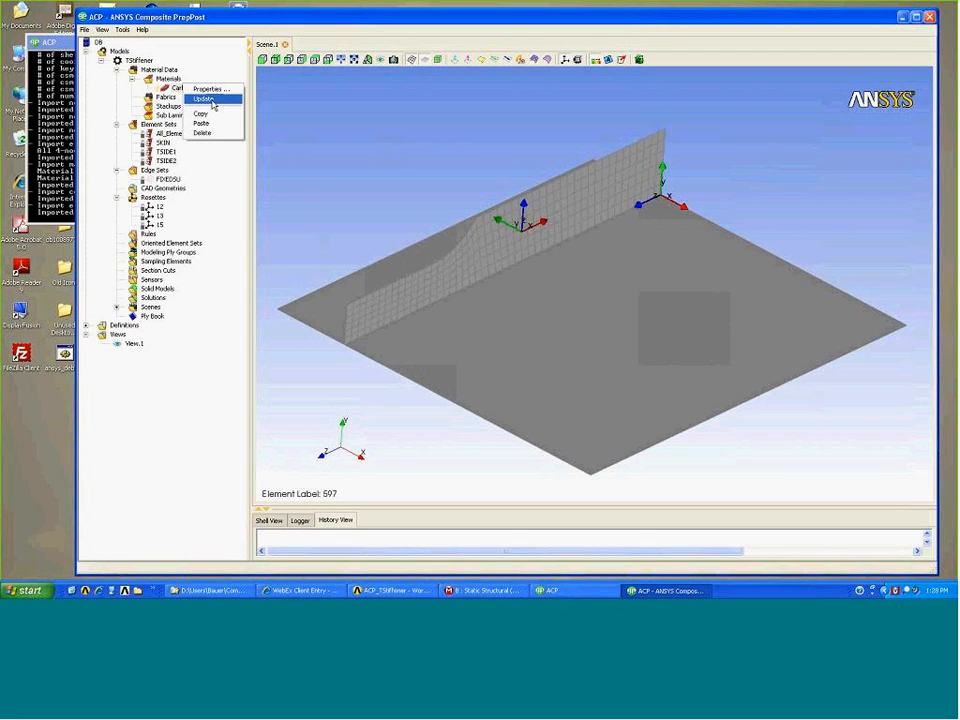
left_click(207, 100)
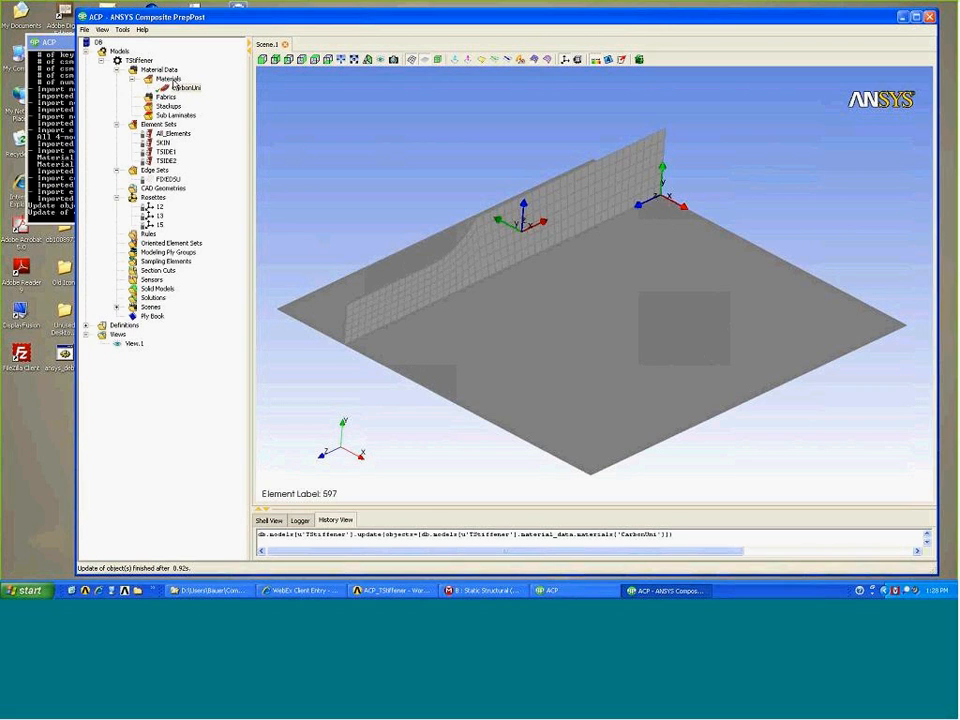
Import the materials from TStiffener_materials.csv in the ACP_Training_Webex folder, keeping the existing materials.
right_click(168, 77)
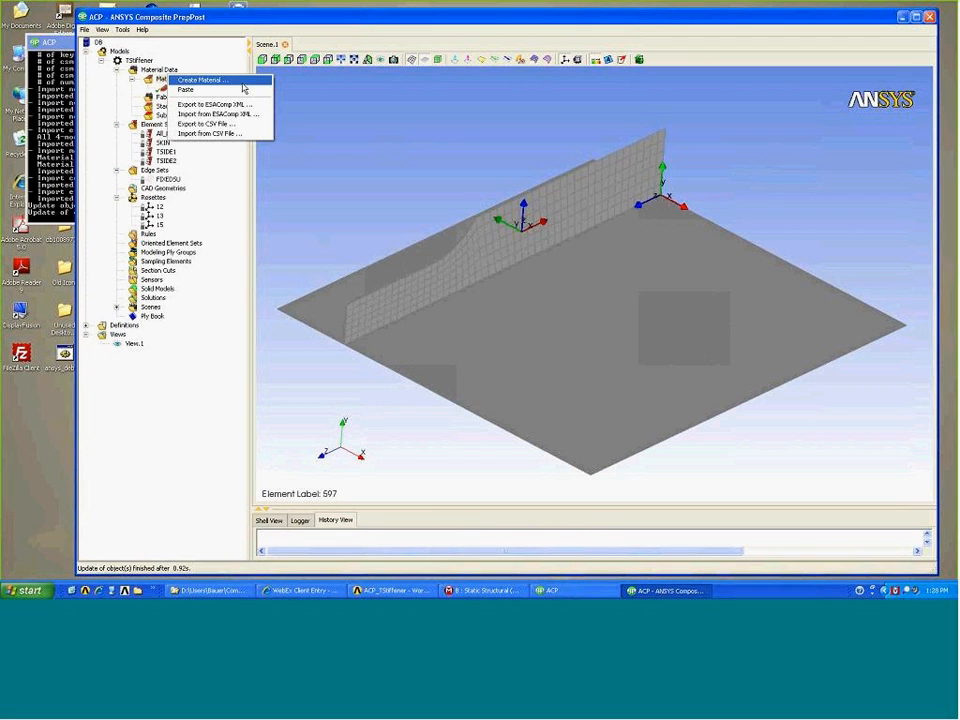
left_click(250, 136)
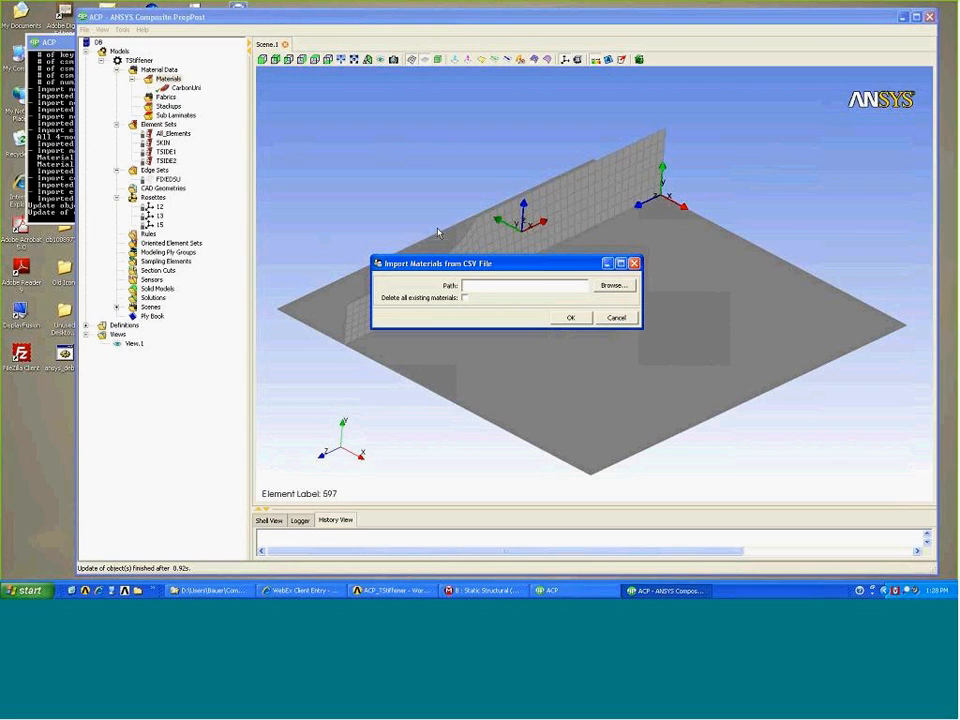
left_click(608, 285)
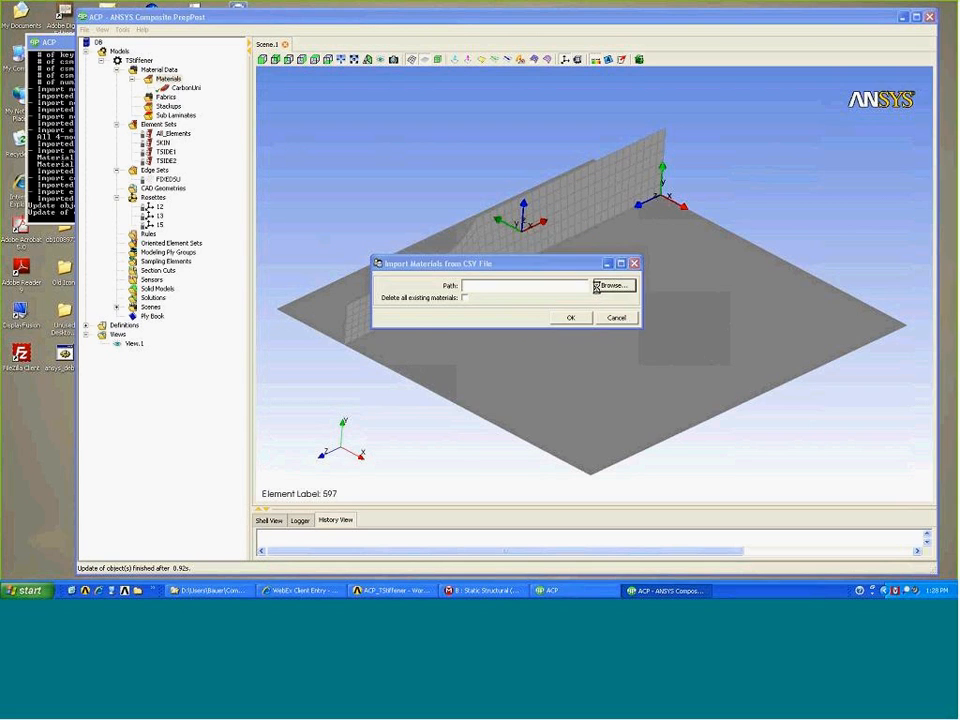
left_click(516, 284)
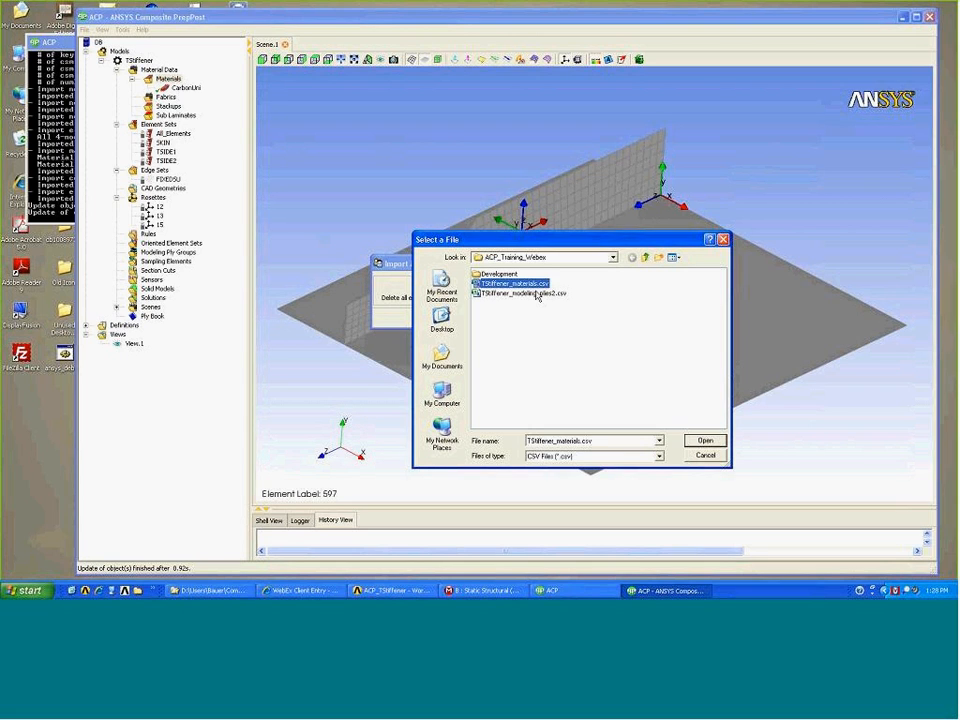
left_click(704, 439)
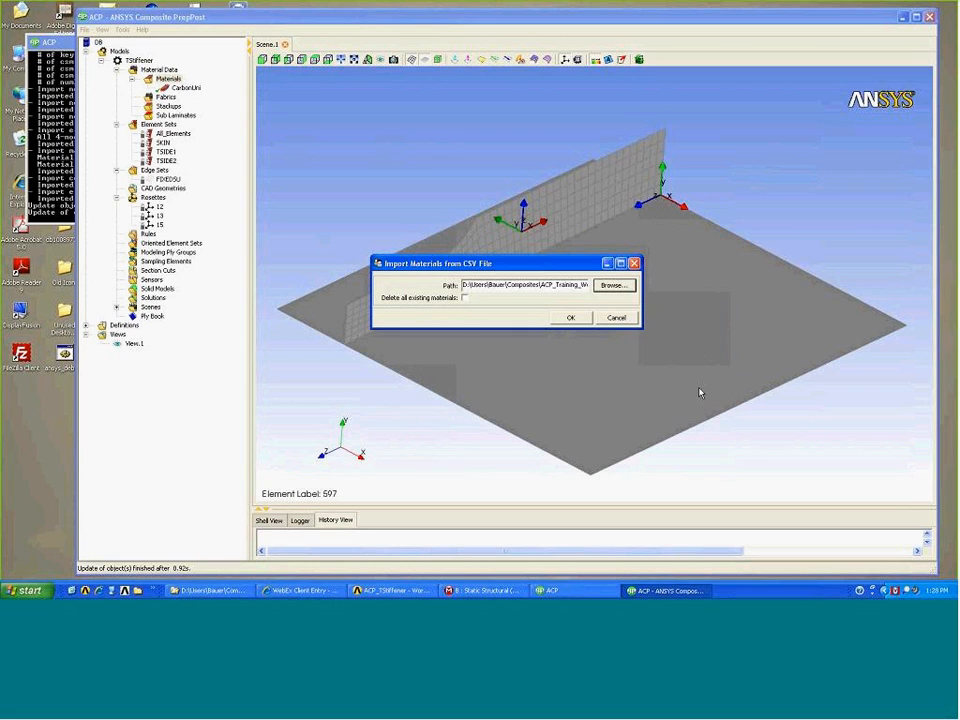
left_click(572, 318)
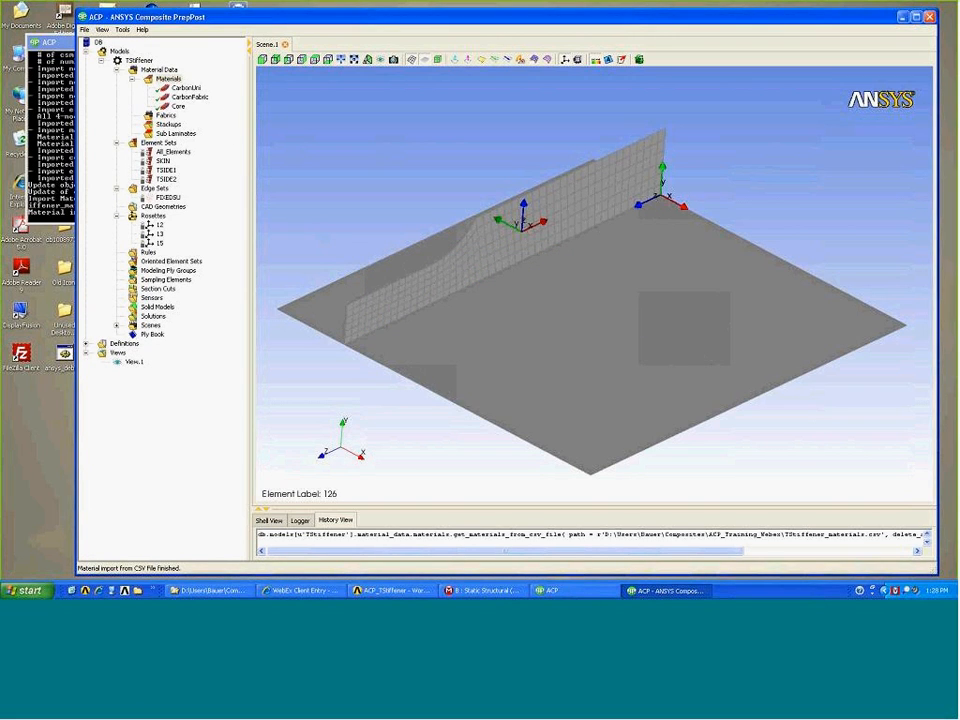
Examine the engineering constants and ply types of the imported CarbonFabric and Core materials.
left_click(205, 99)
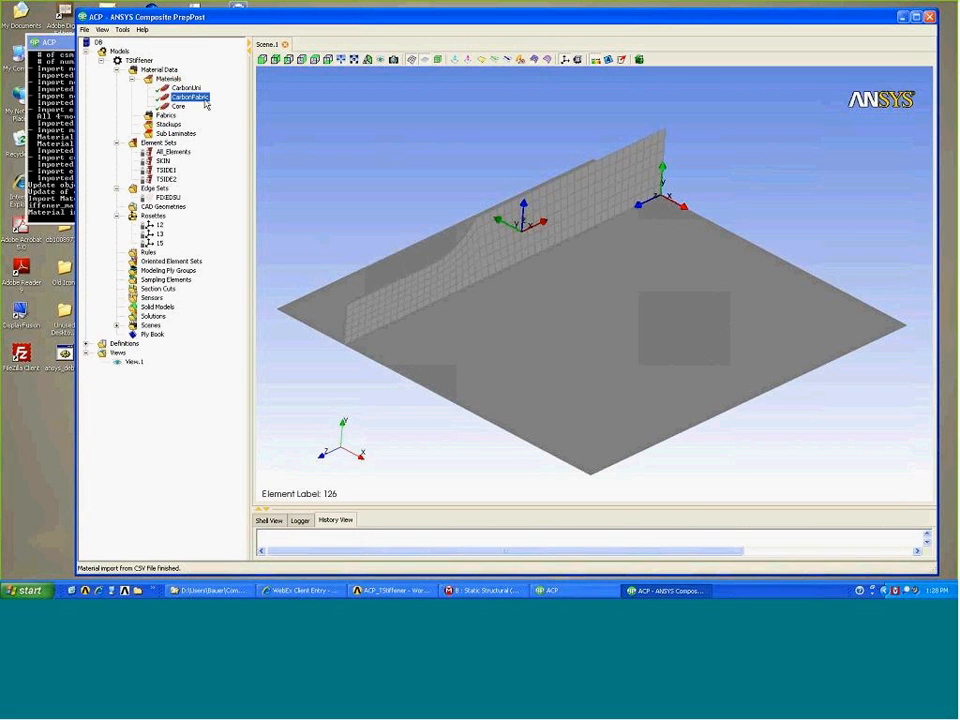
double_click(204, 100)
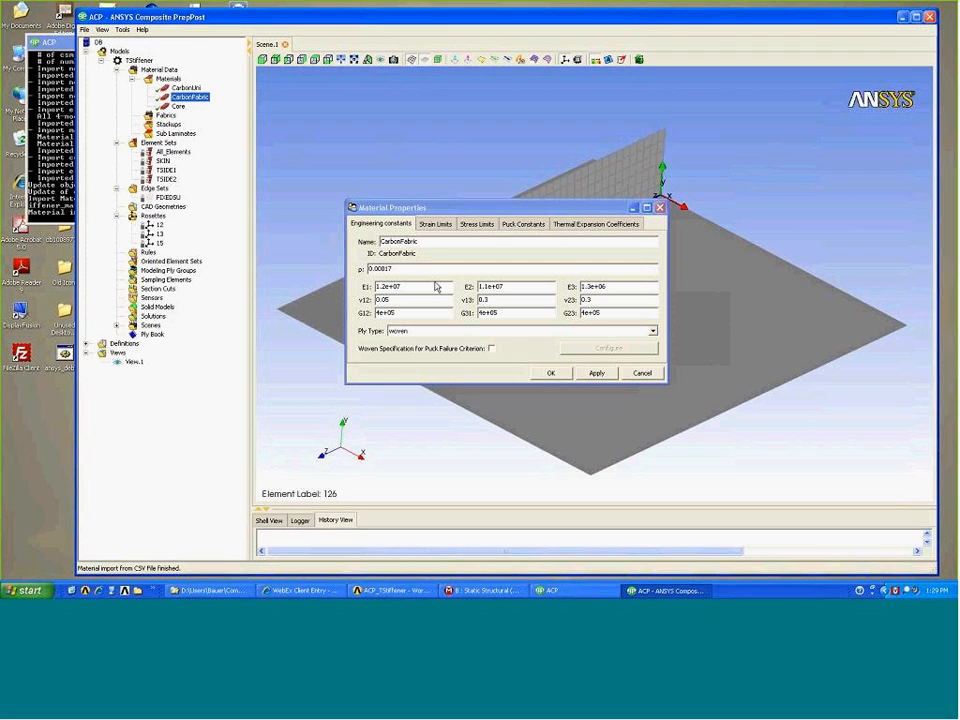
left_click(641, 373)
left_click(178, 107)
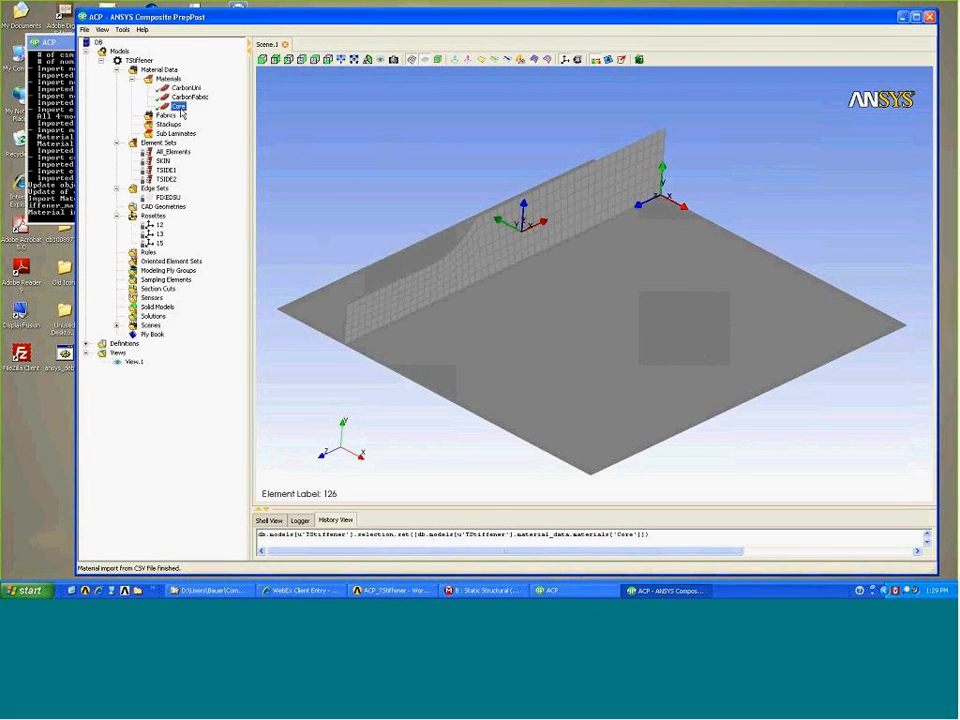
double_click(179, 107)
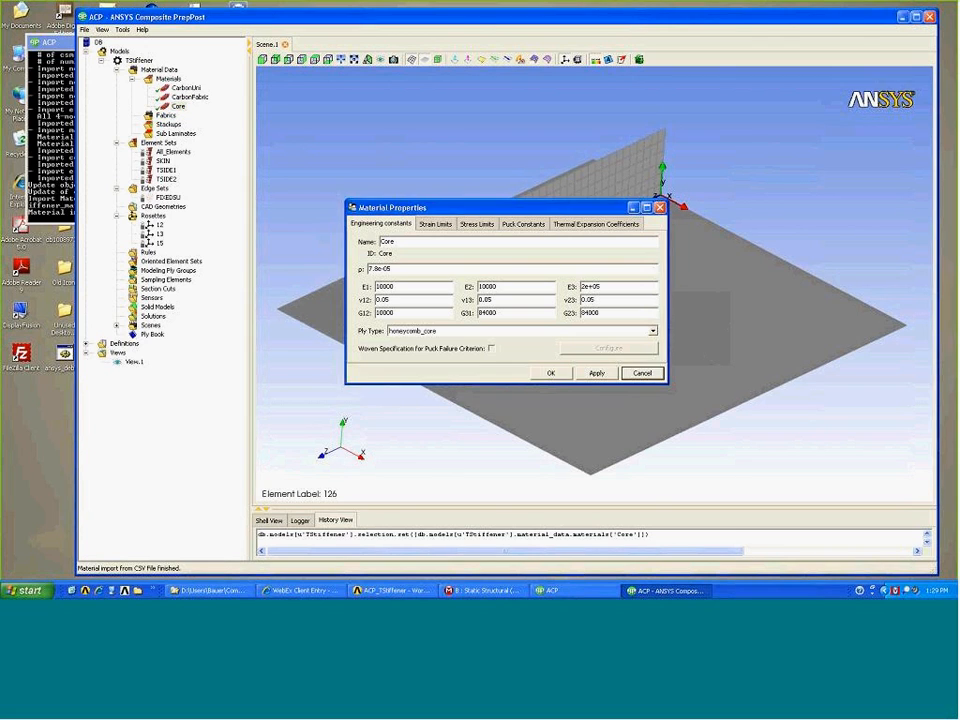
left_click(641, 373)
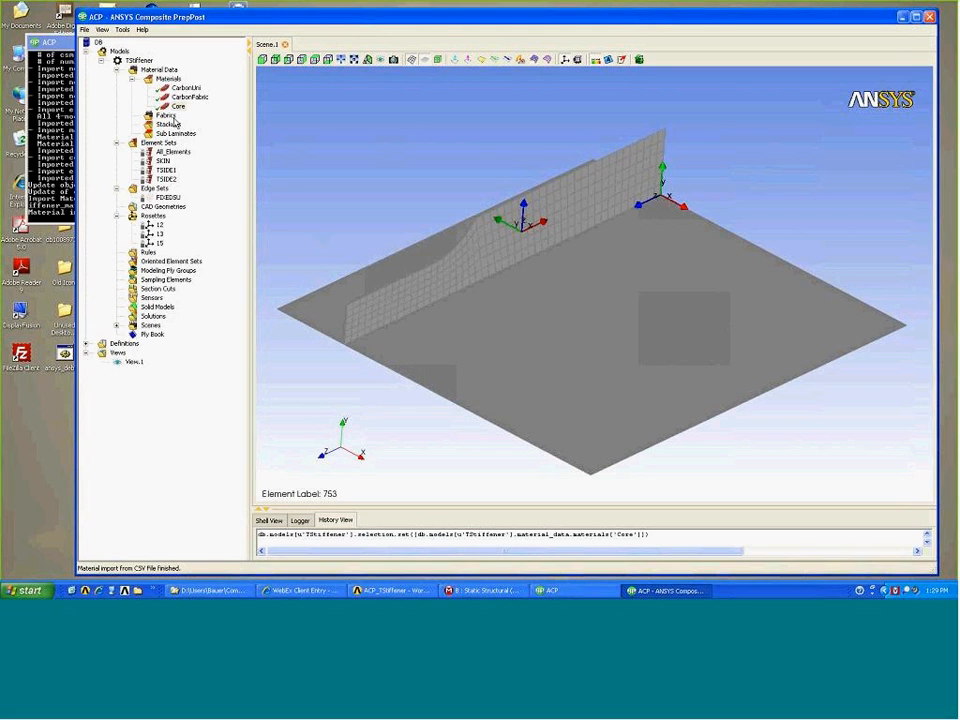
Create a fabric named Fabric.CarbonUni from the CarbonUni material with a thickness of 0.005.
left_click(167, 116)
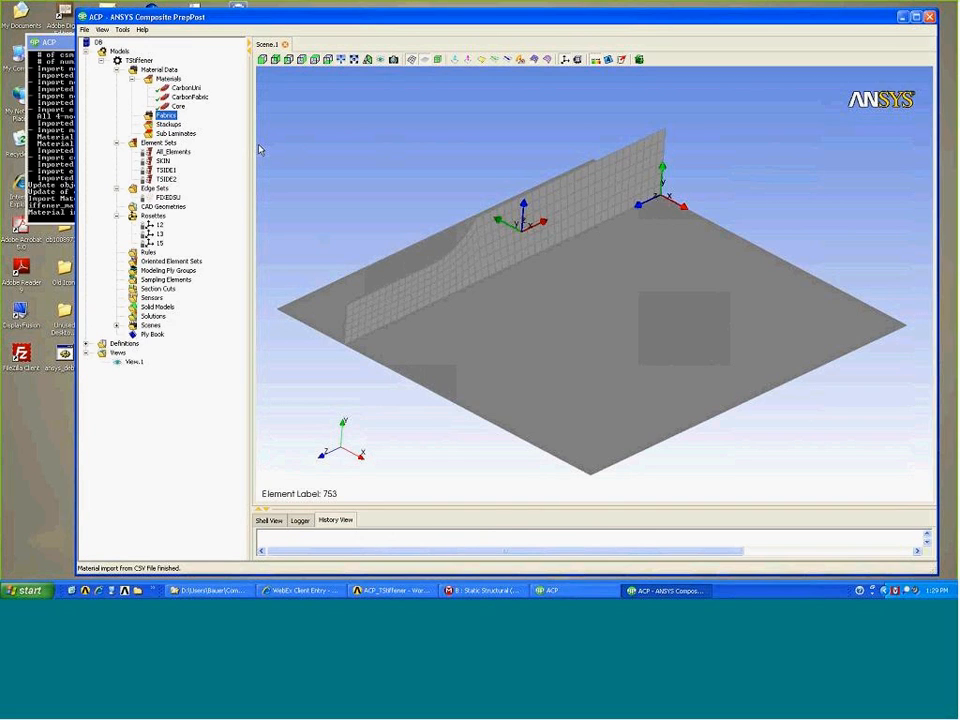
right_click(168, 113)
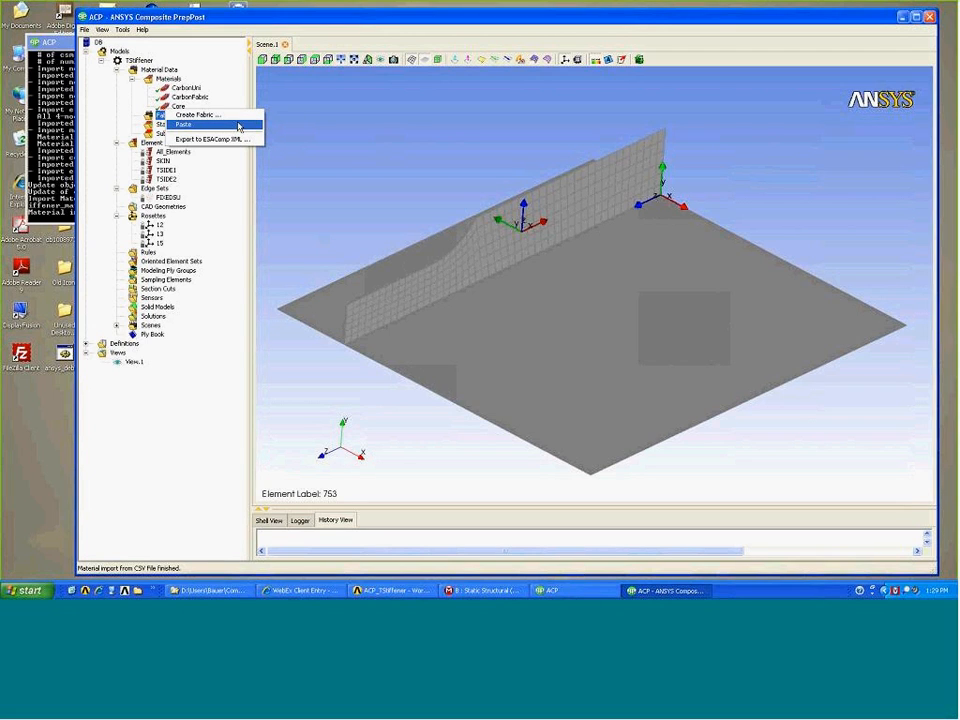
left_click(242, 116)
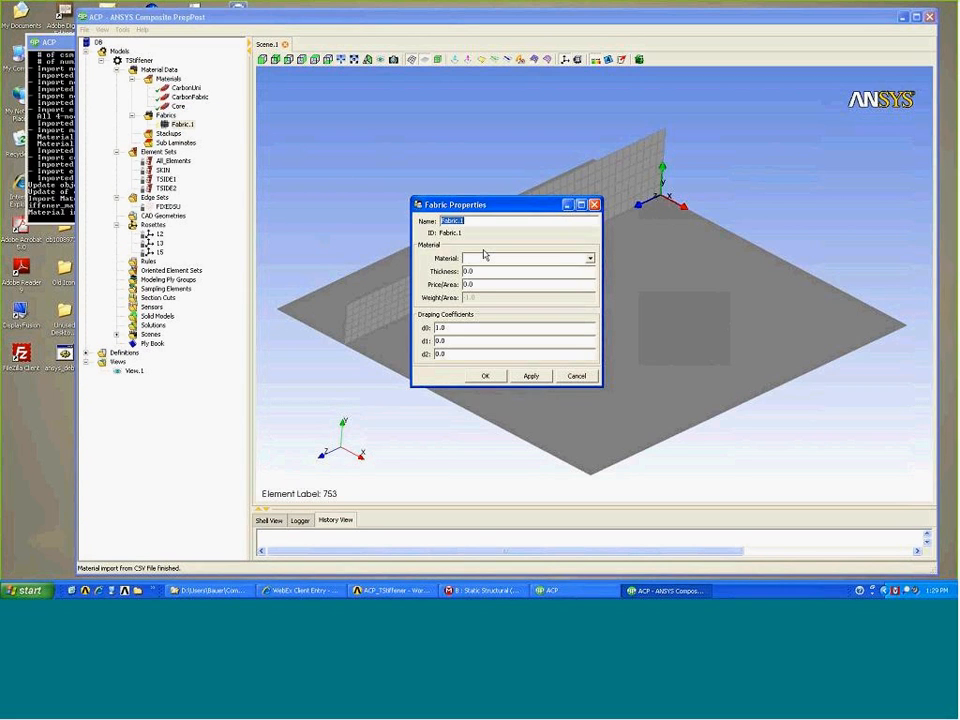
left_click_drag(460, 222, 486, 224)
type("CarbonUni")
left_click(590, 259)
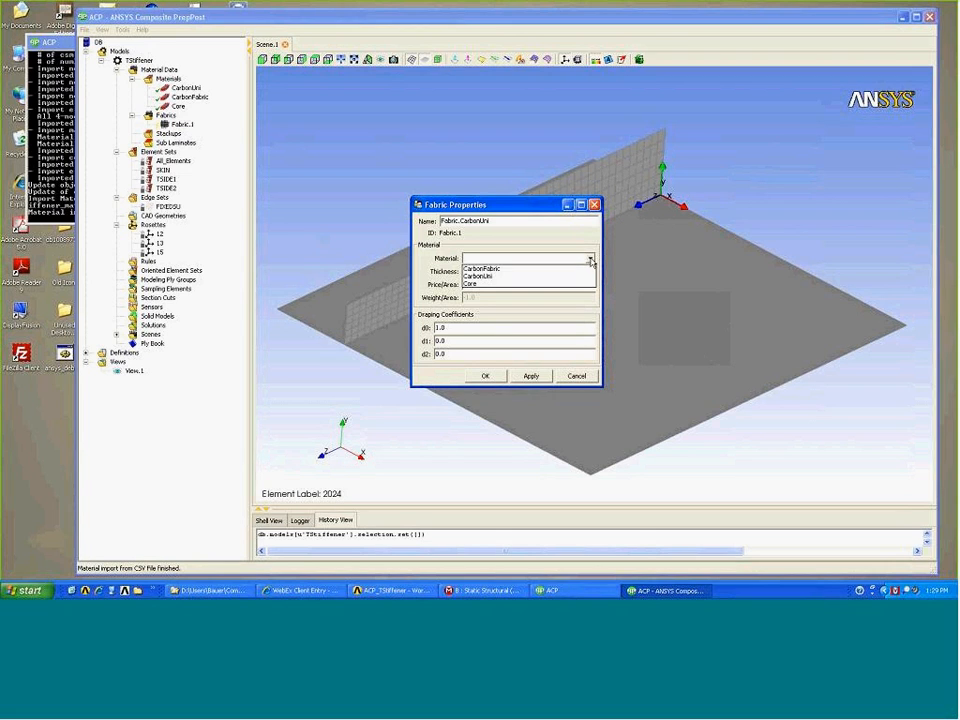
left_click(517, 278)
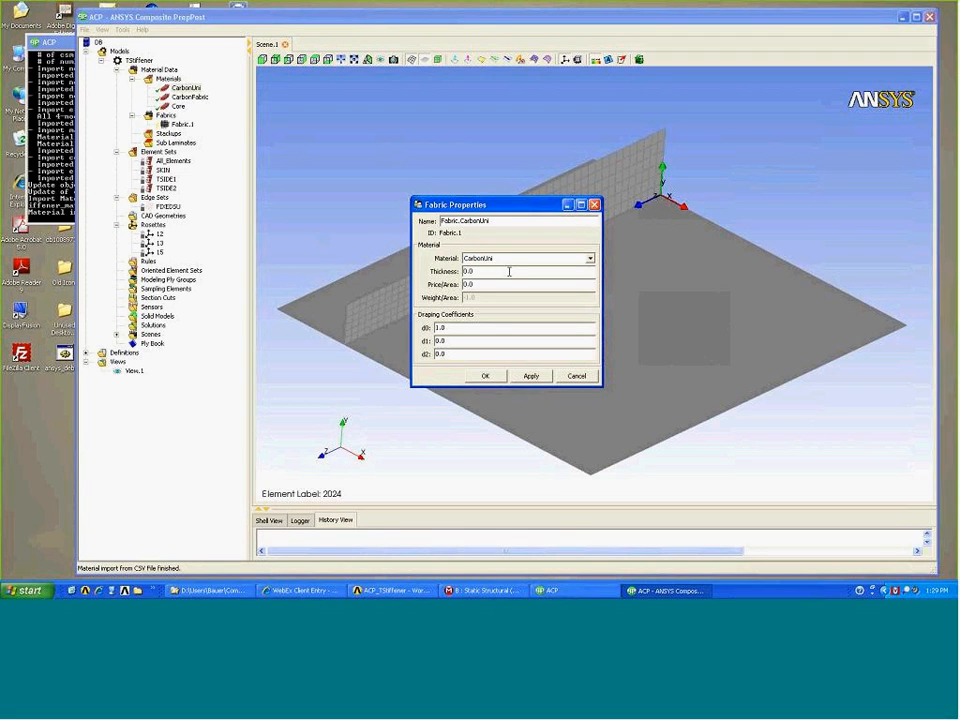
type("05")
left_click(485, 376)
Create a fabric named Fabric.Carbon from the CarbonFabric material with a thickness of 0.0075.
right_click(165, 115)
left_click(200, 117)
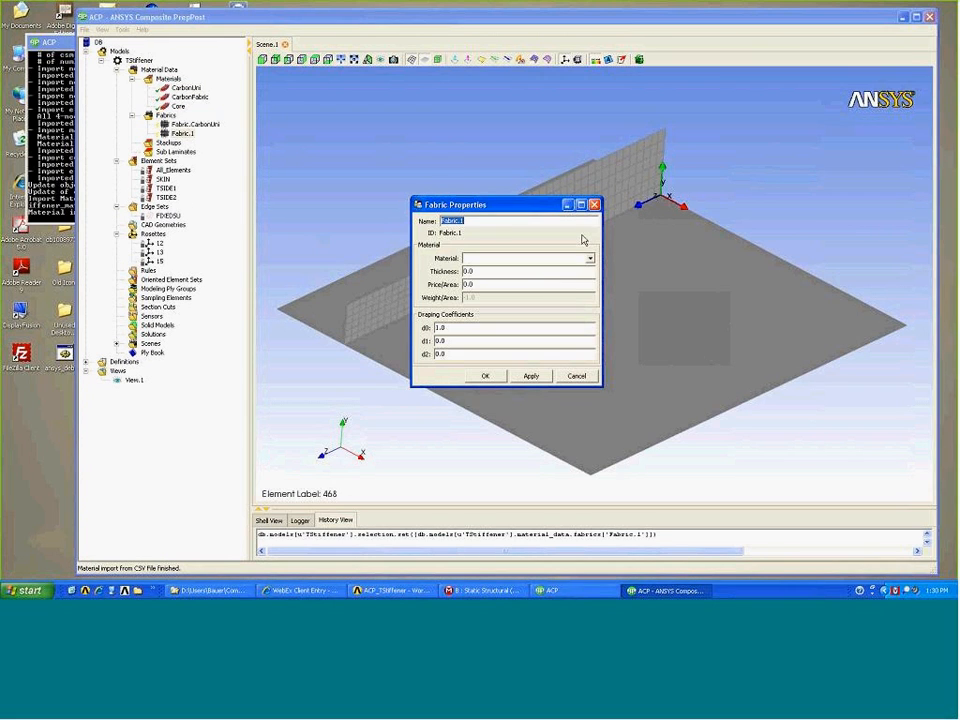
left_click_drag(460, 221, 500, 220)
type("Carbon")
left_click(589, 260)
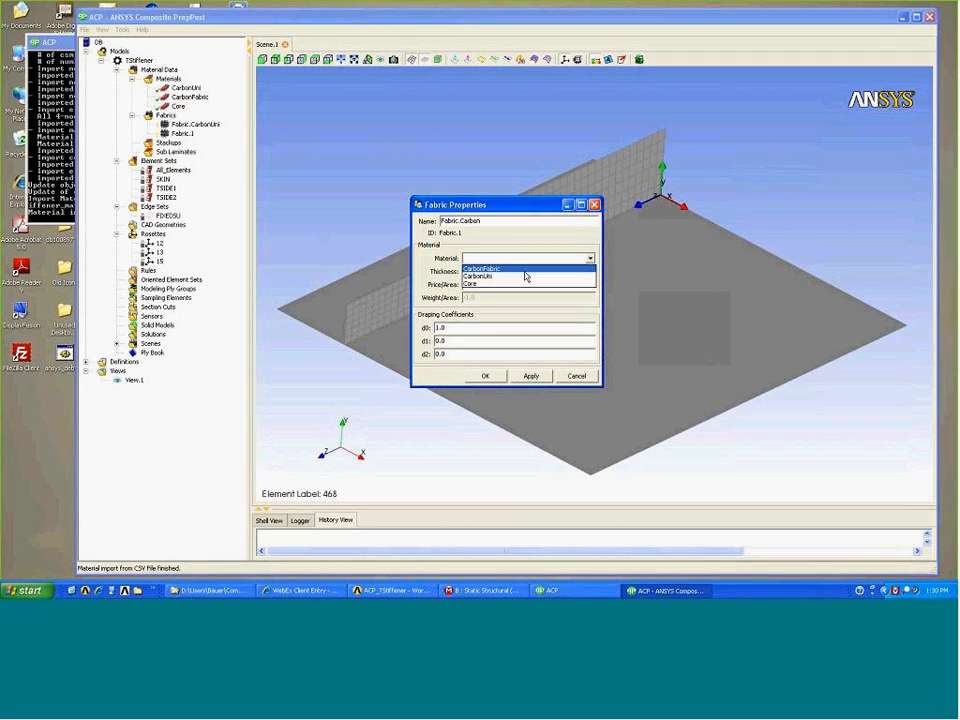
left_click(525, 275)
left_click(498, 274)
type("075")
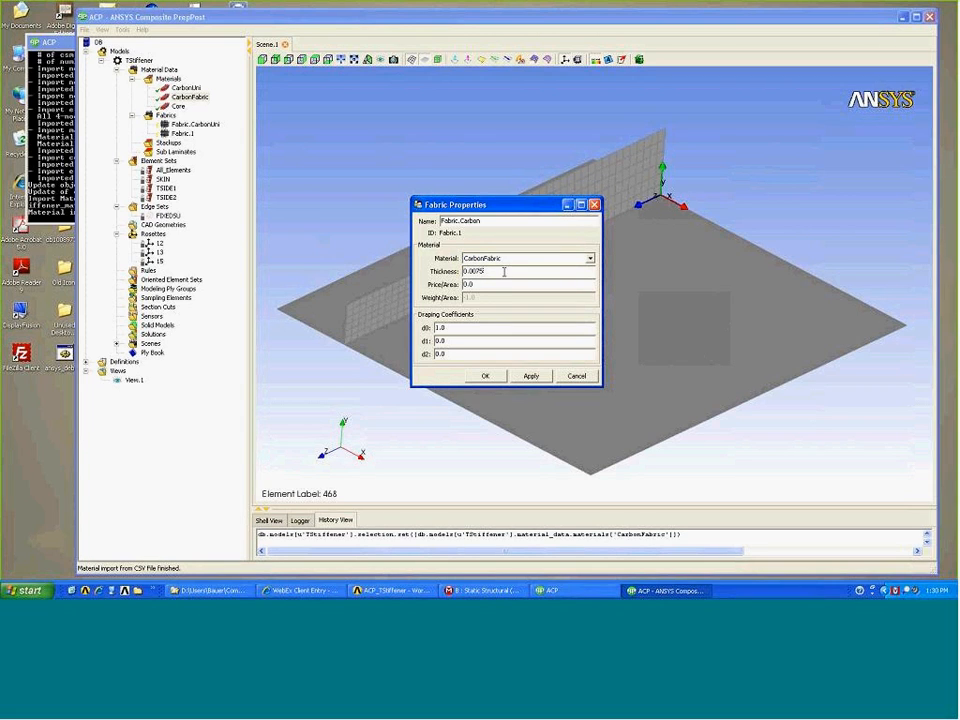
left_click(485, 375)
Create a fabric named Core from the Core material with a thickness of 0.25, and update the model.
right_click(180, 115)
left_click(220, 113)
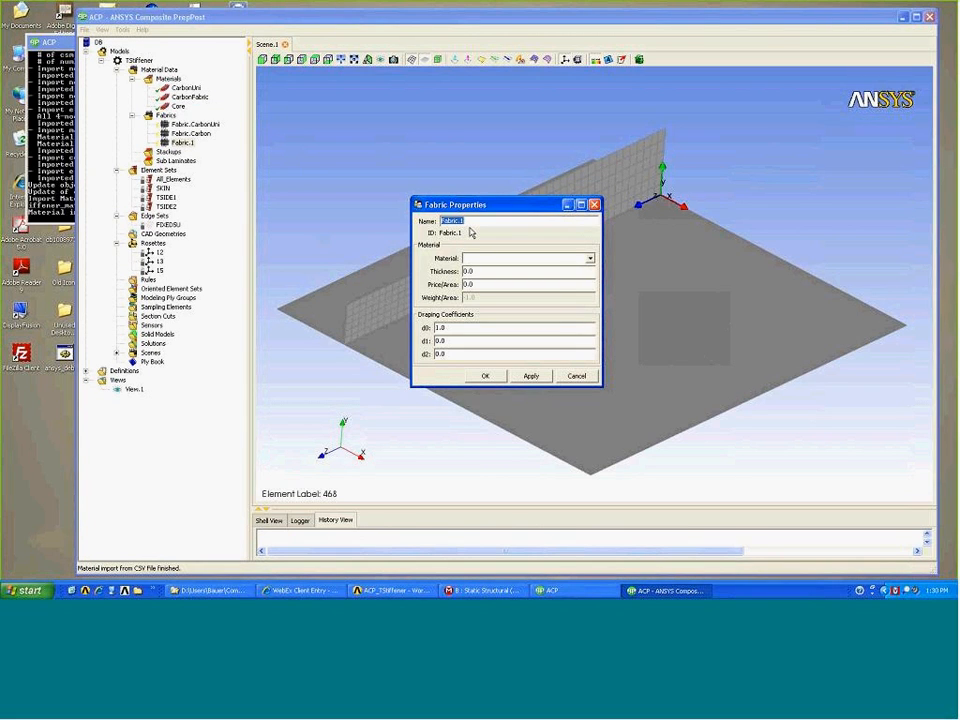
type("Core")
left_click(590, 258)
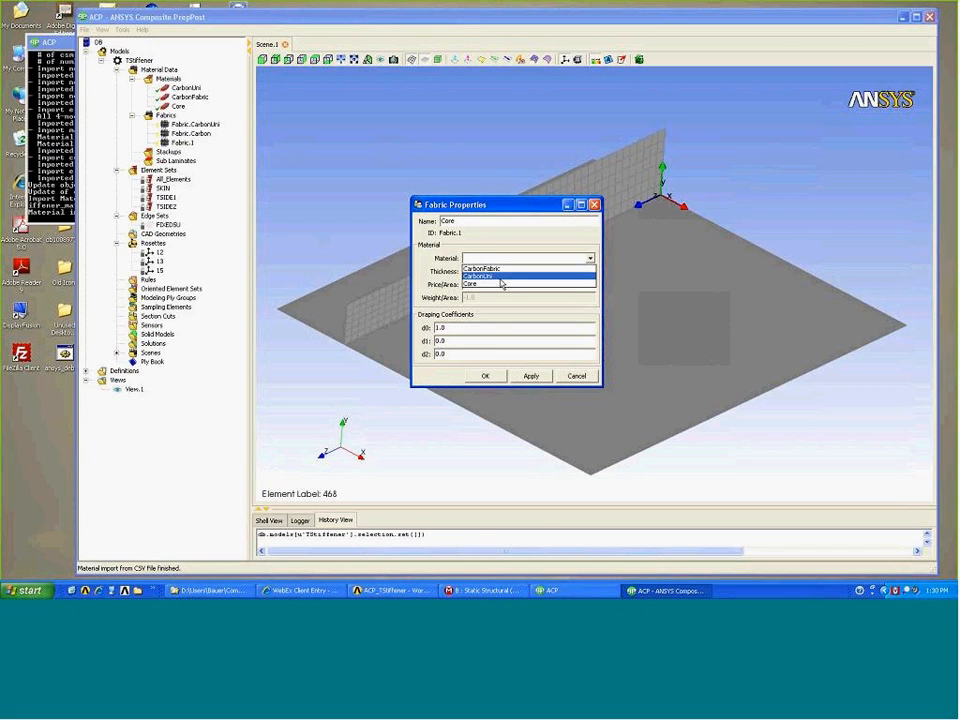
left_click(500, 284)
left_click(493, 273)
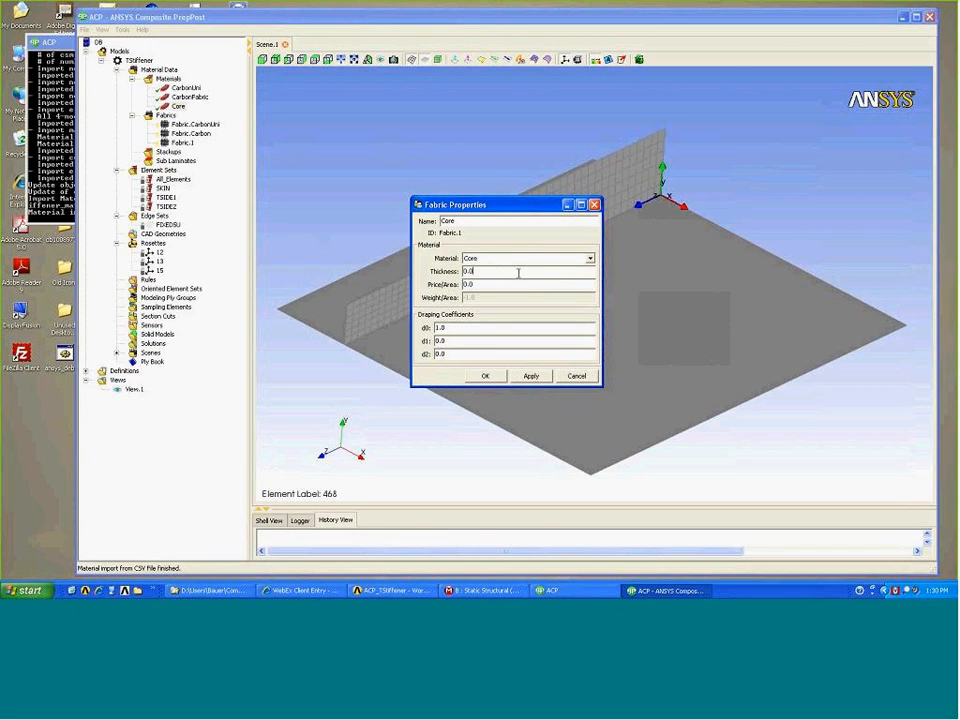
key("BackSpace")
type("25")
key("Return")
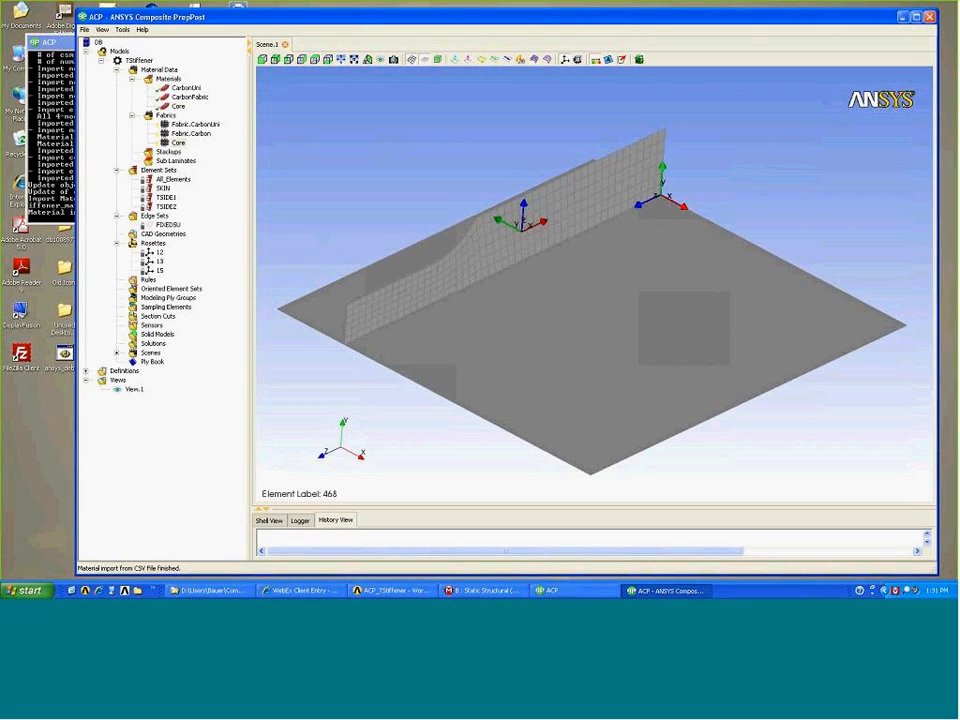
left_click(639, 60)
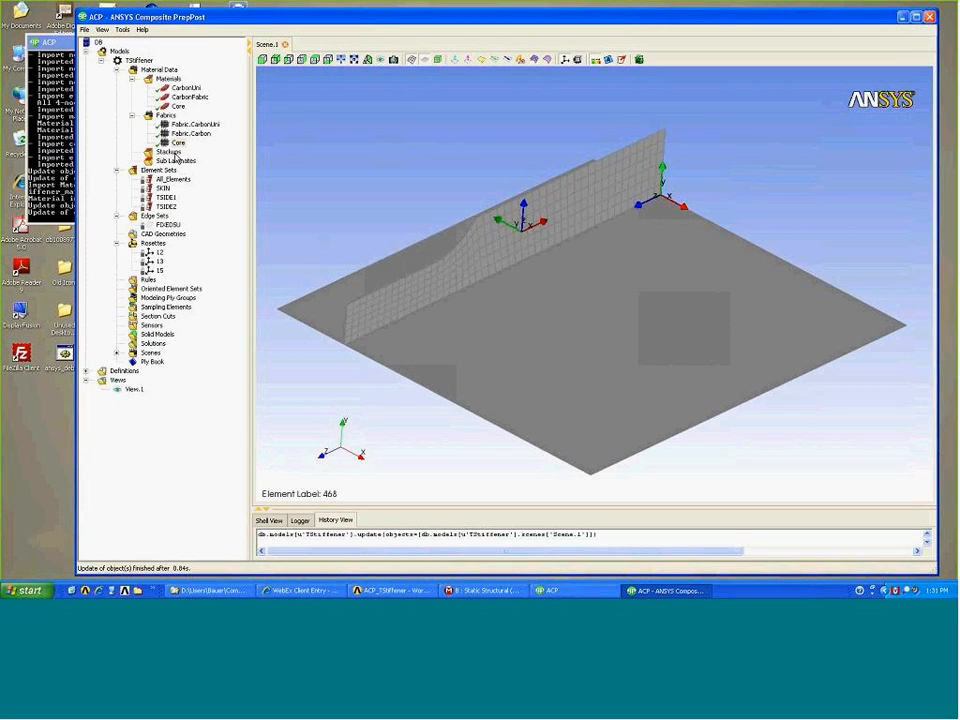
right_click(171, 151)
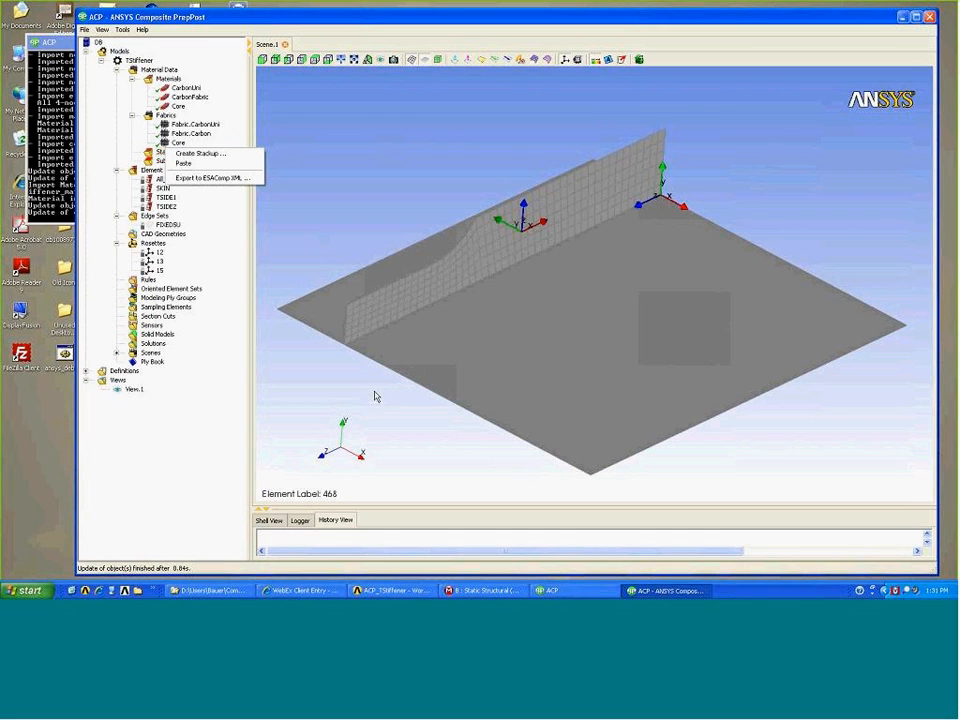
left_click(522, 431)
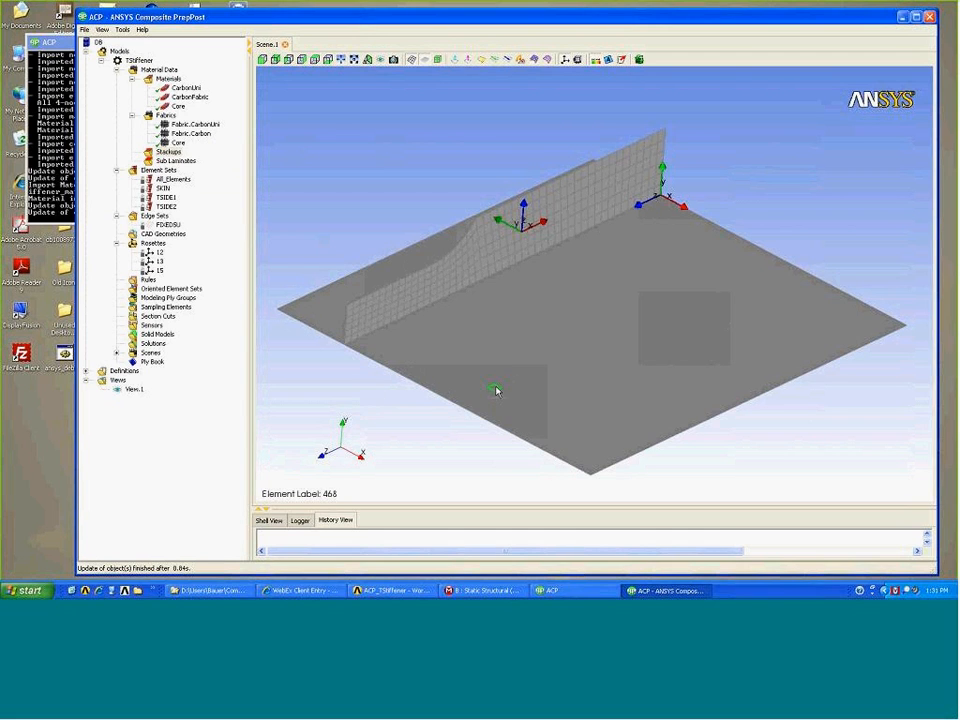
left_click_drag(516, 413, 289, 311)
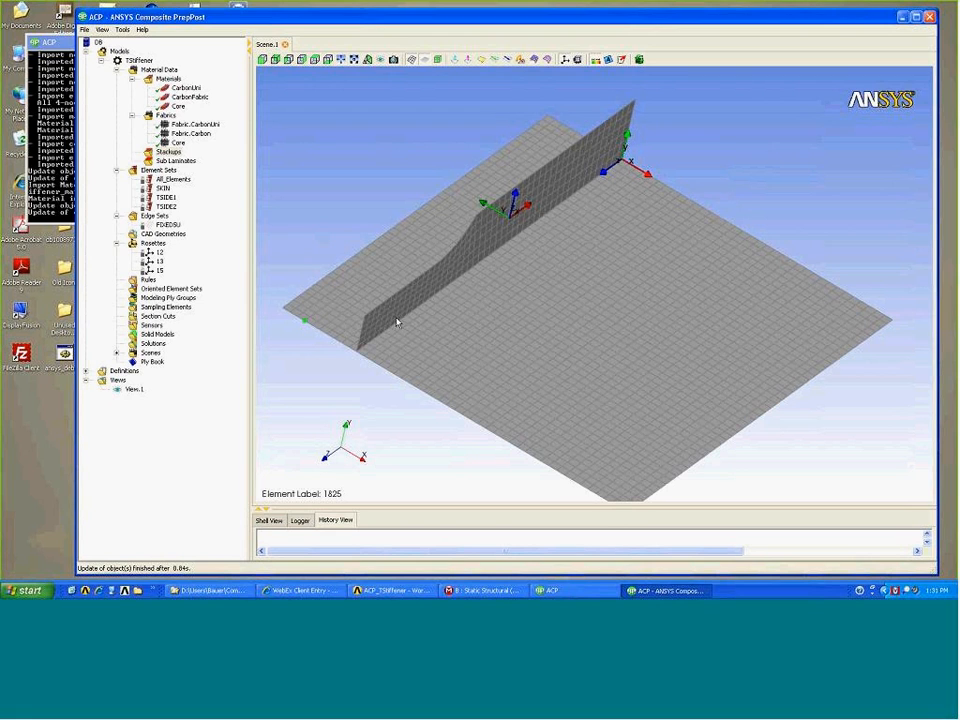
Highlight the TSIDE1 and TSIDE2 element sets to inspect the regions they cover on each side of the stiffener.
mouse_move(446, 291)
left_mouse_down()
mouse_move(452, 281)
mouse_move(467, 289)
mouse_move(435, 304)
left_mouse_up()
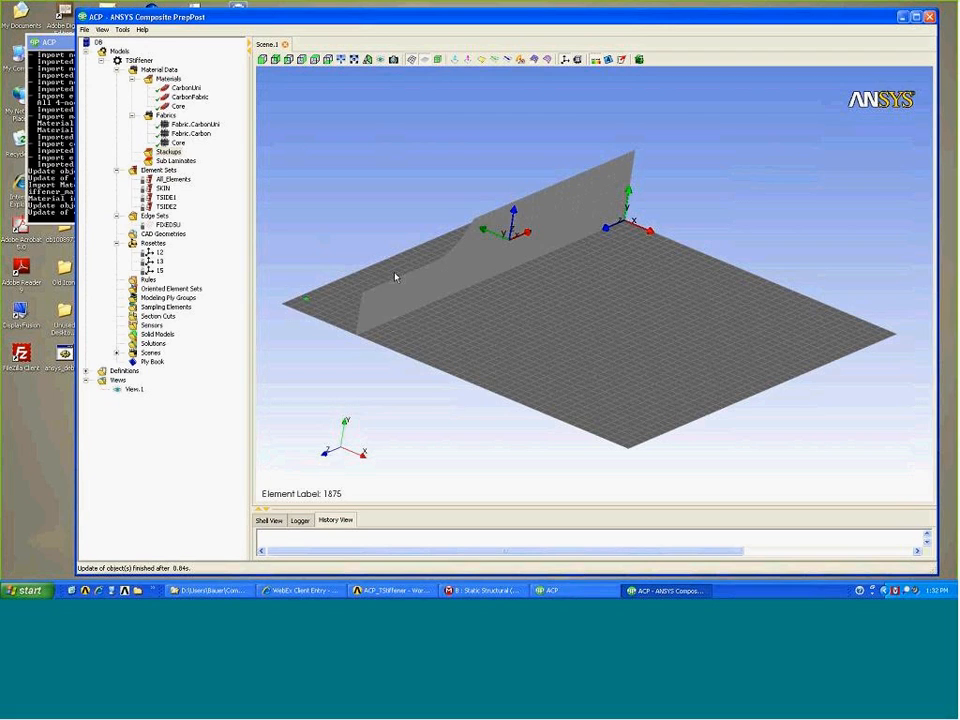
left_click(166, 198)
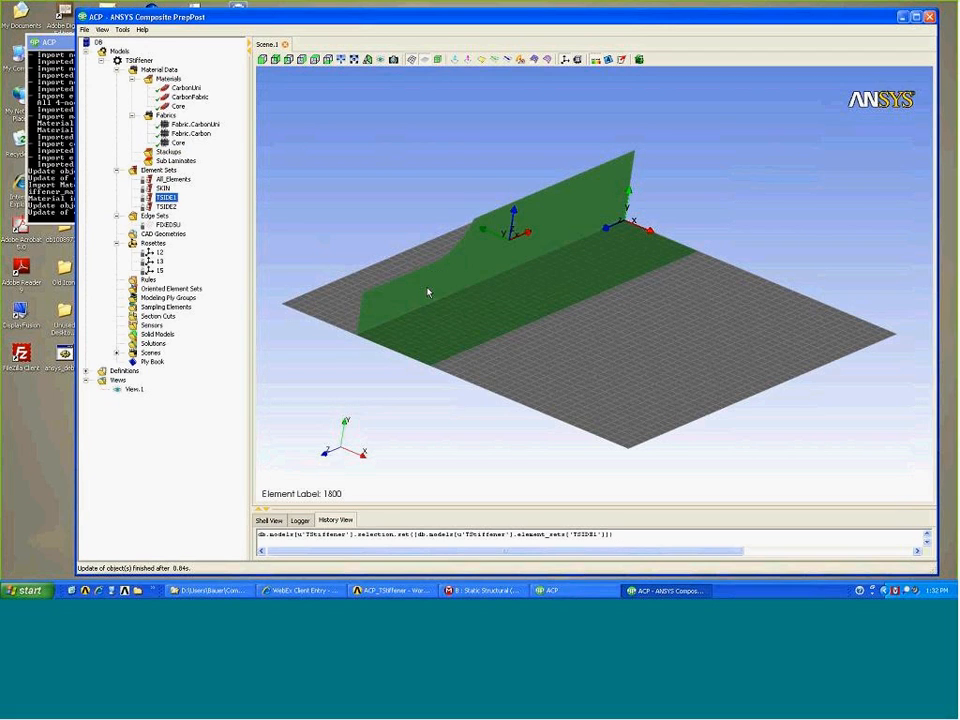
left_click(170, 207)
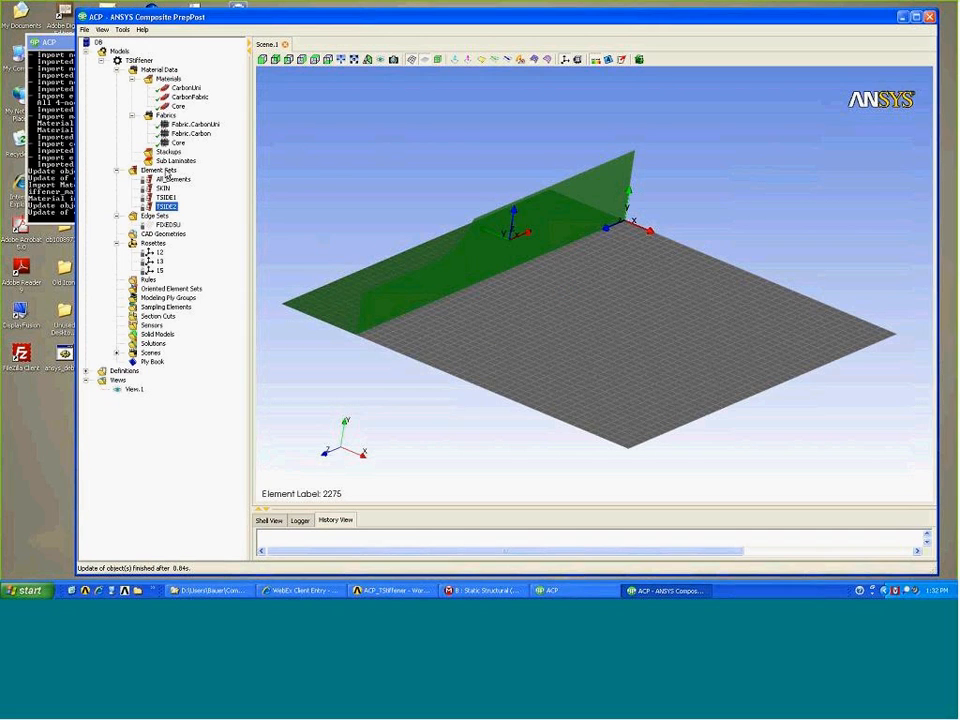
Create a stackup named Stackup.Book1 and move its properties dialog off the model.
left_click(170, 152)
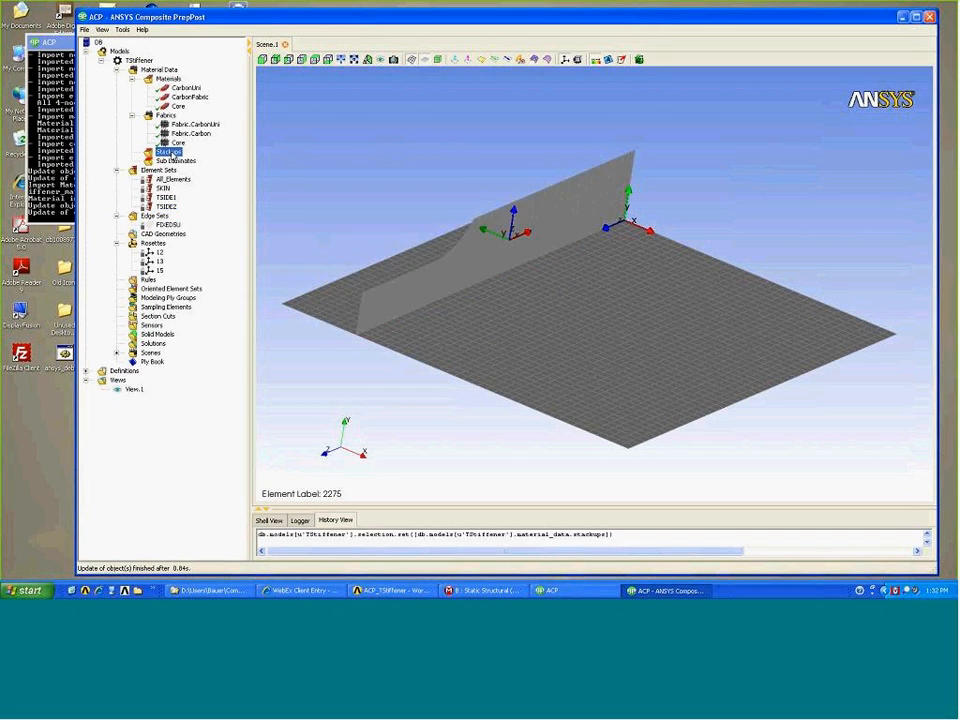
right_click(170, 153)
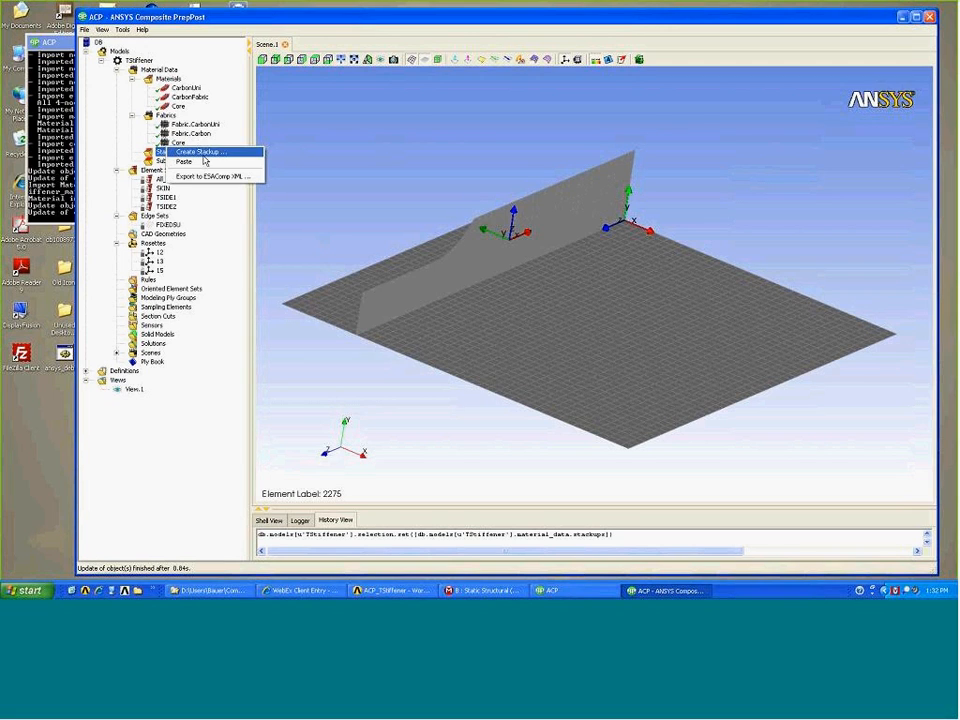
left_click(190, 153)
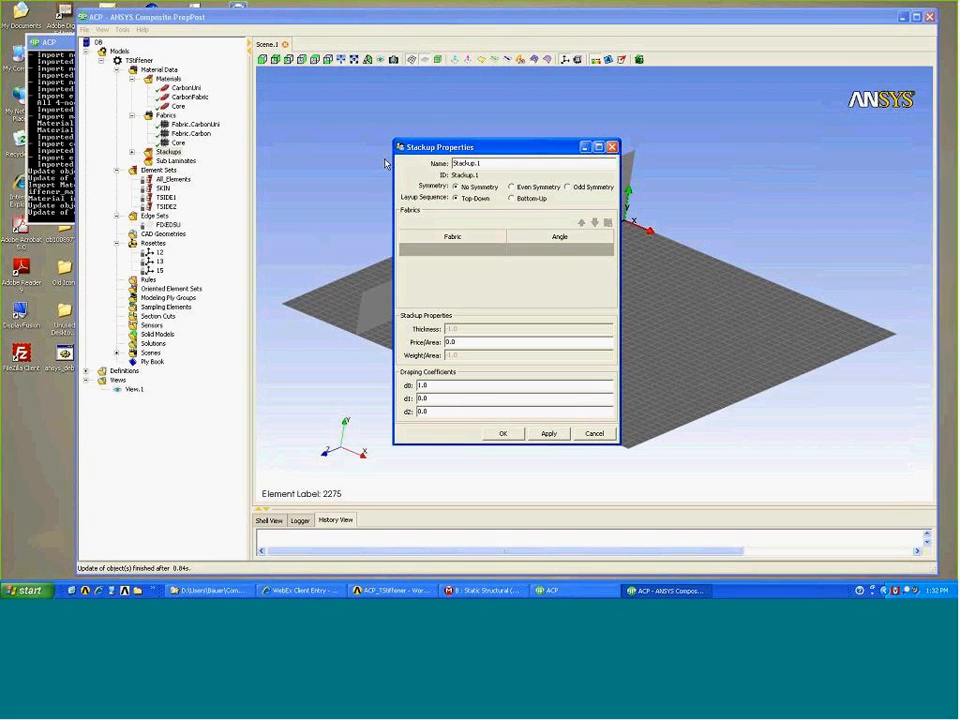
double_click(492, 163)
type("Book1")
left_click_drag(487, 151, 766, 183)
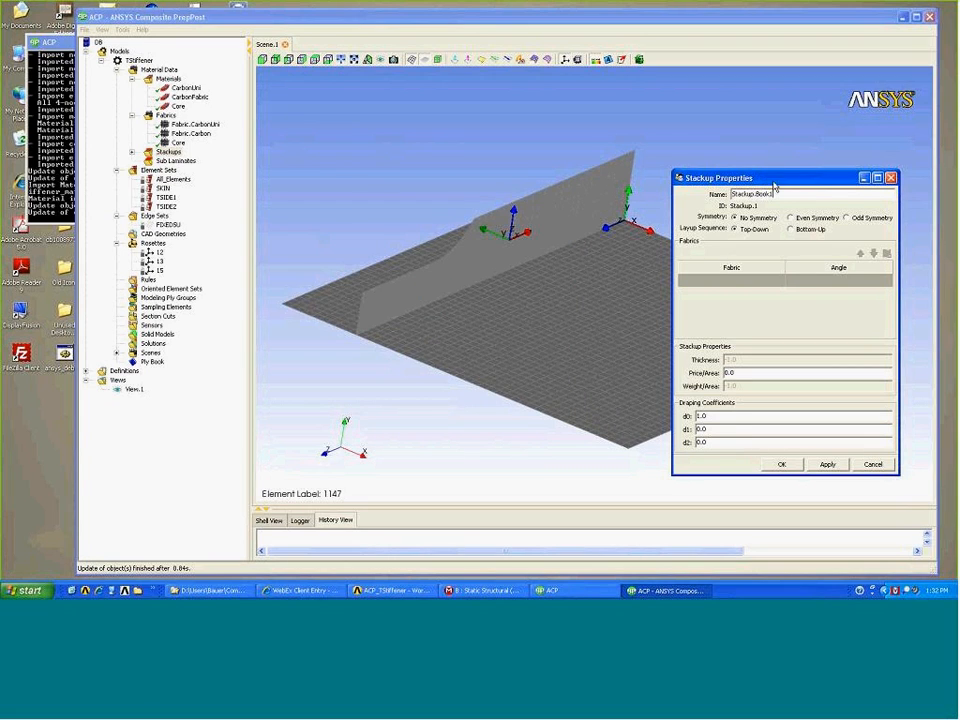
Add Fabric.CarbonUni as the first ply of Stackup.Book1 with an angle of 45.
left_click(774, 282)
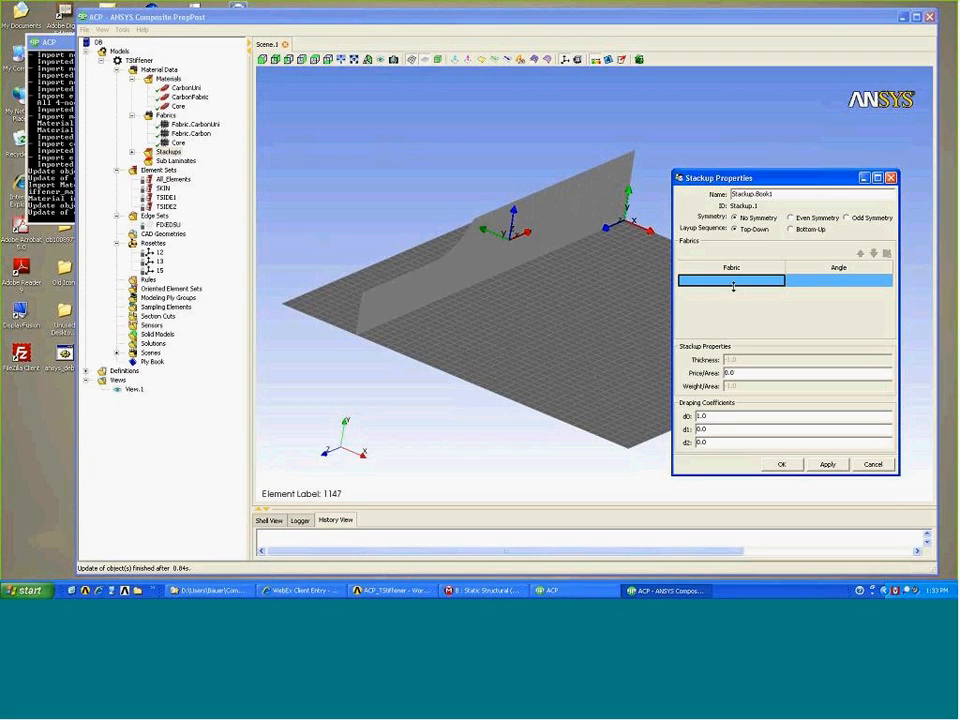
left_click(770, 279)
left_click(778, 281)
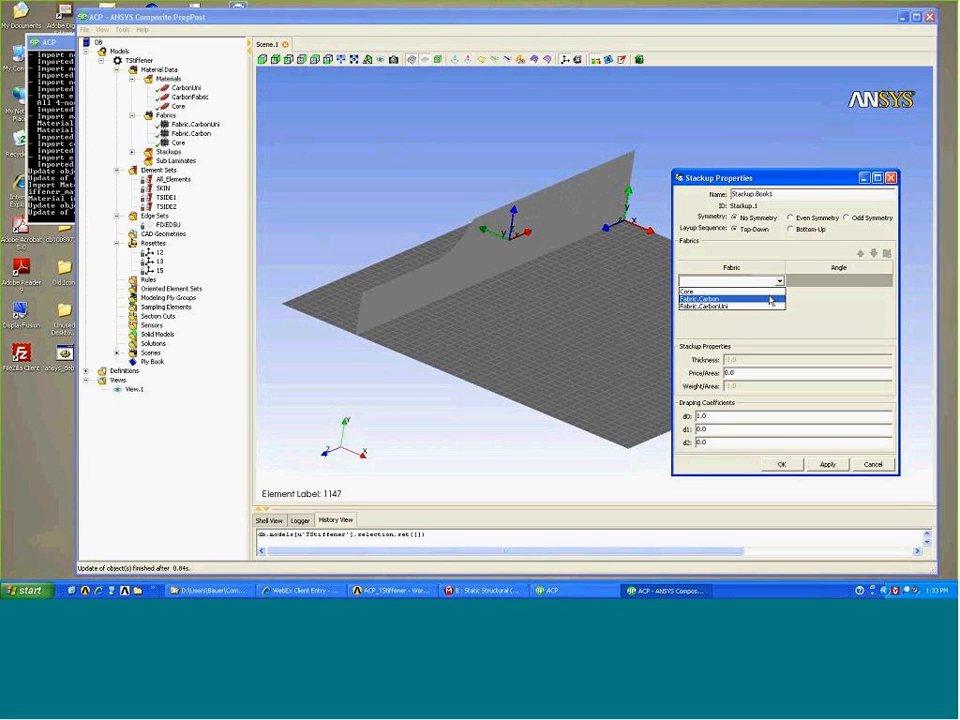
left_click(776, 306)
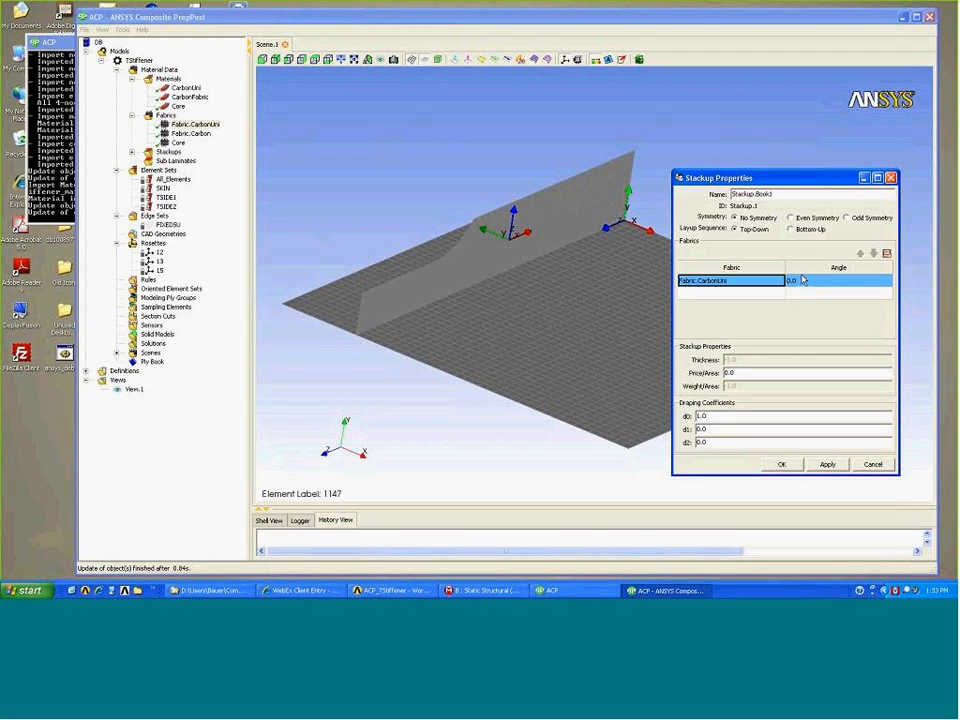
left_click(790, 283)
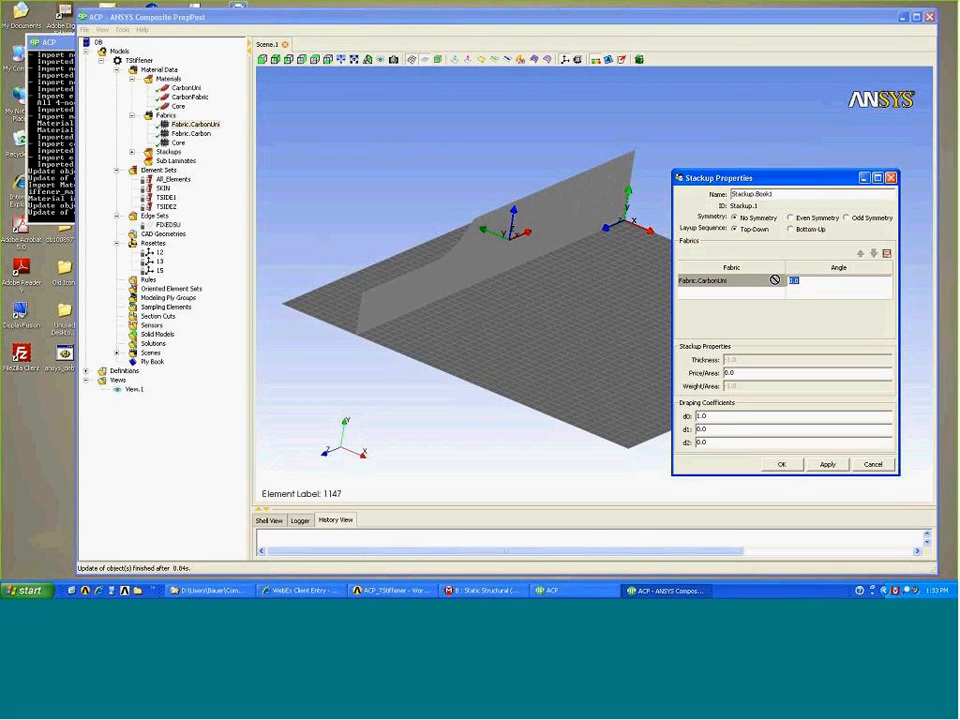
type("45.")
Add Fabric.CarbonUni as the second ply of the stackup with an angle of -45.
left_click(773, 292)
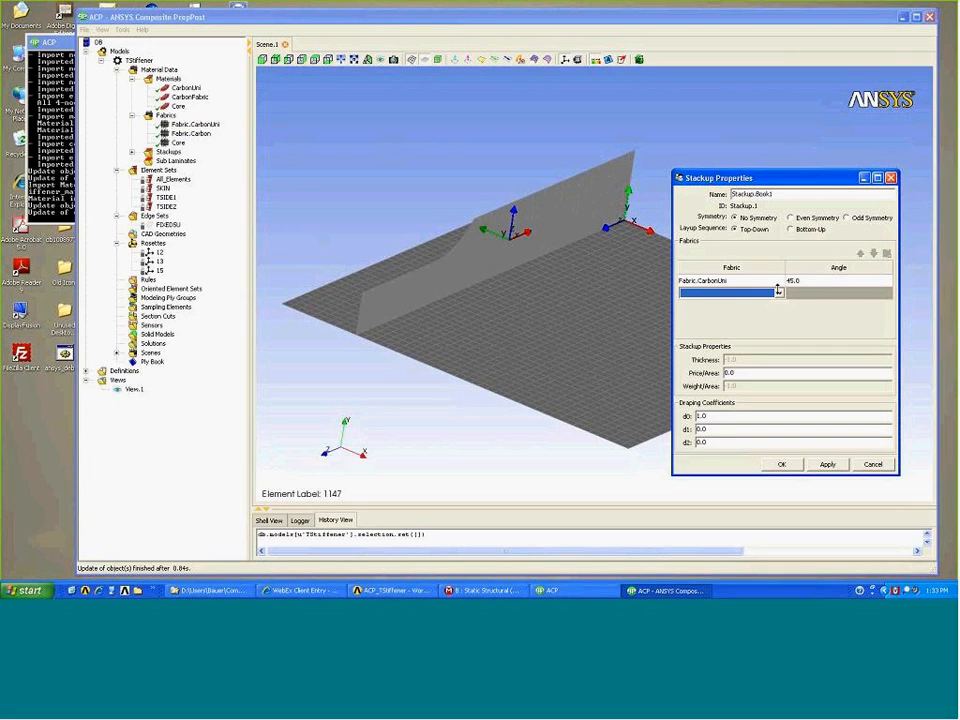
left_click(779, 293)
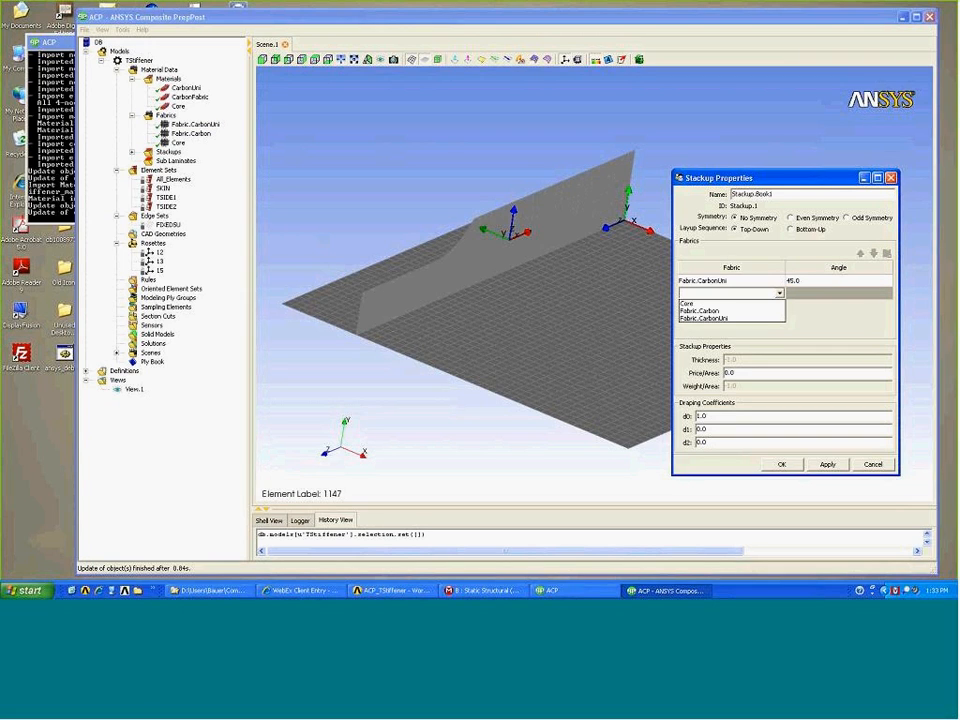
left_click(704, 317)
left_click(778, 306)
left_click(780, 305)
left_click(767, 338)
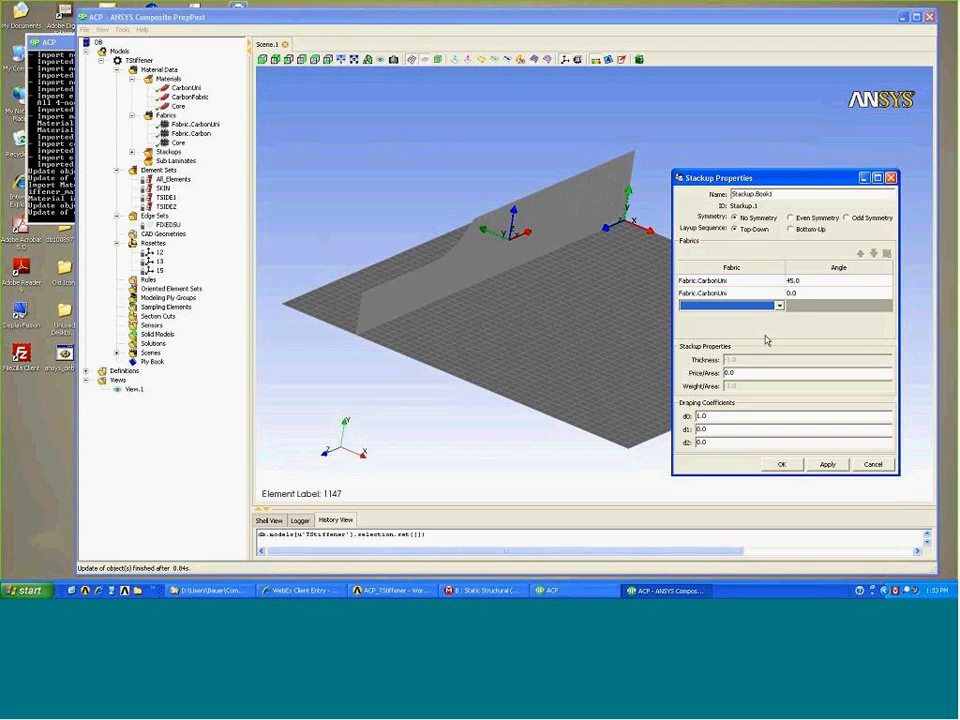
left_click(806, 293)
type("-45")
Add Fabric.CarbonUni as the third and fourth plies of the stackup, both at an angle of 0.
left_click(692, 306)
left_click(692, 308)
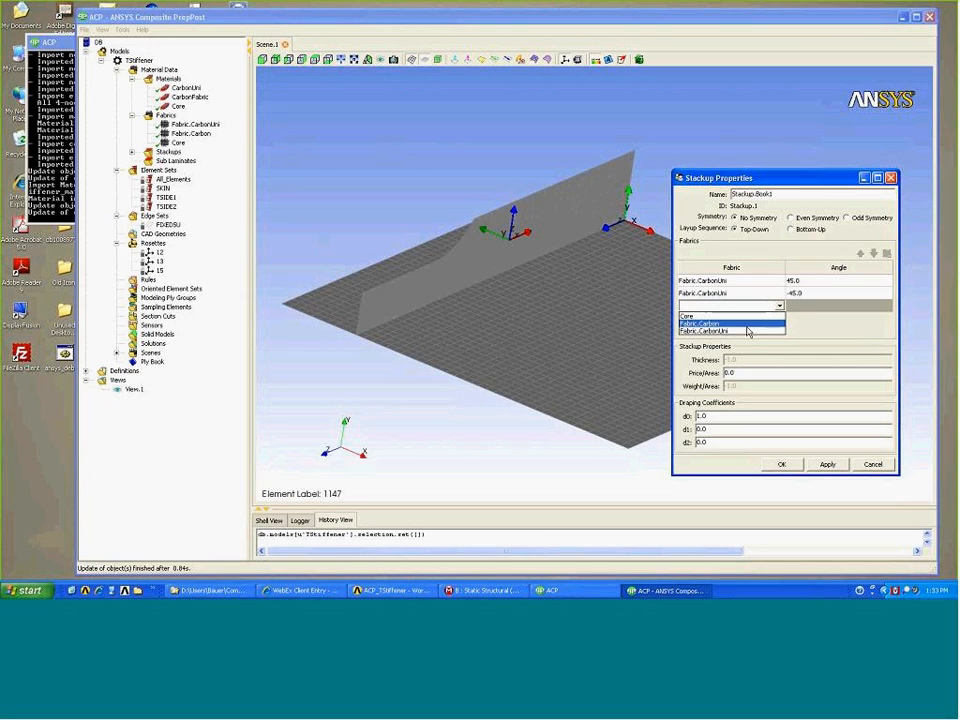
left_click(710, 317)
left_click(700, 318)
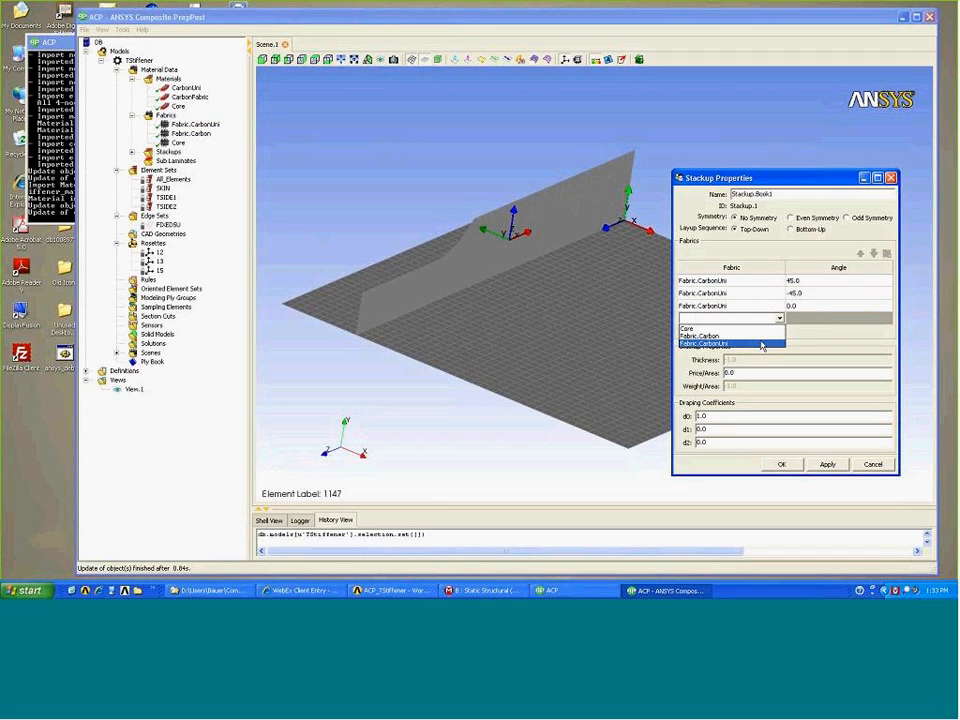
left_click(712, 341)
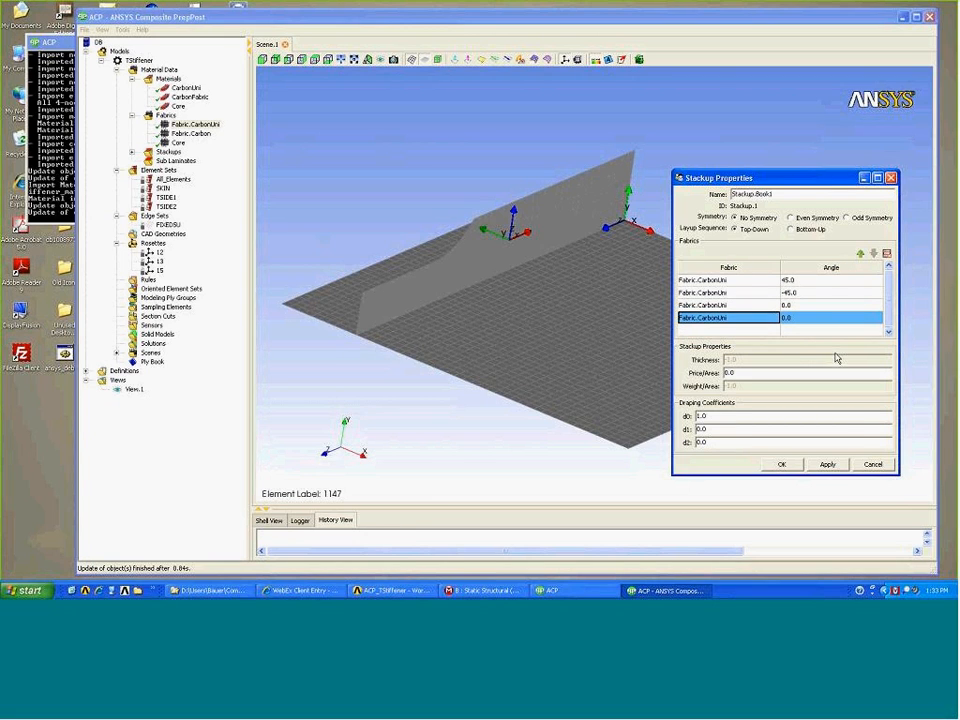
Add a fifth Fabric.CarbonUni ply to the stackup and set the fourth ply's angle to 90.
left_click(774, 331)
left_click(774, 331)
left_click(765, 357)
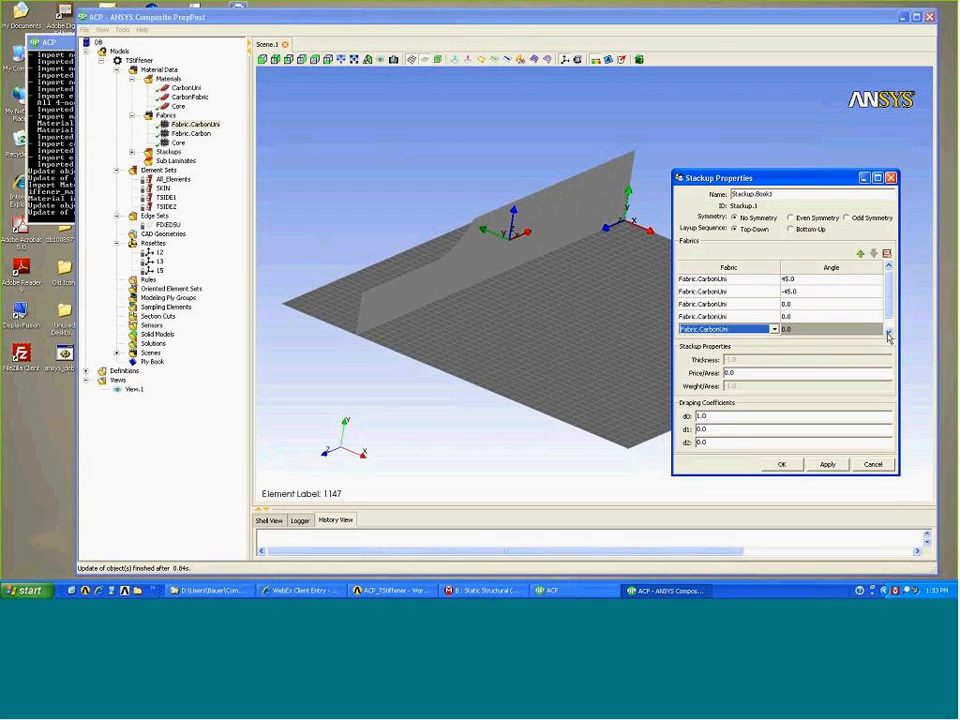
left_click(774, 330)
left_click(755, 354)
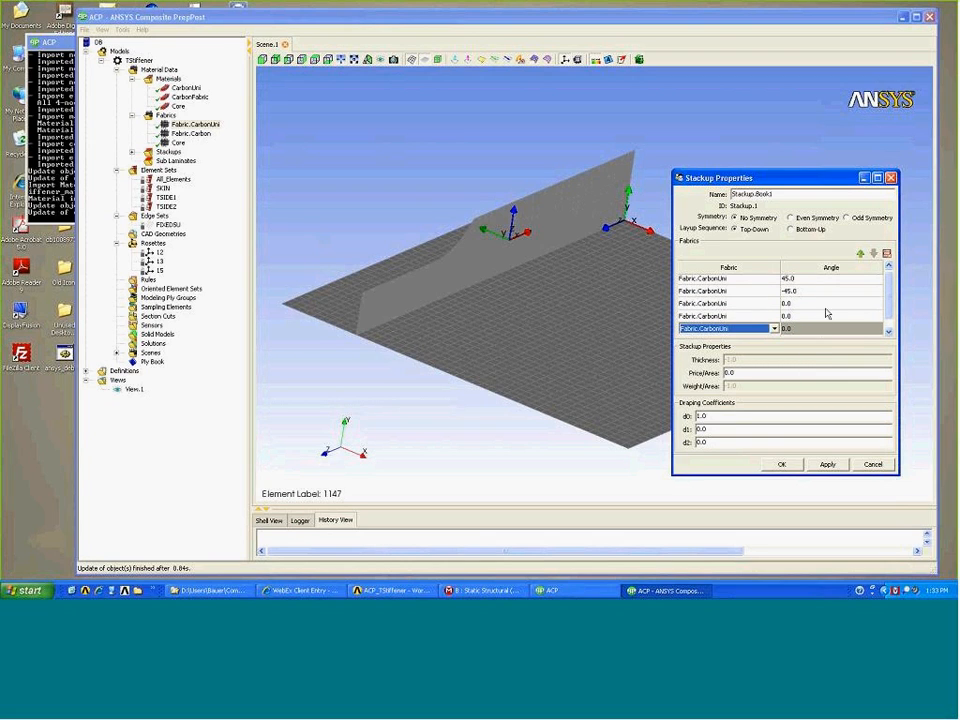
left_click(826, 308)
left_click(816, 319)
type("90")
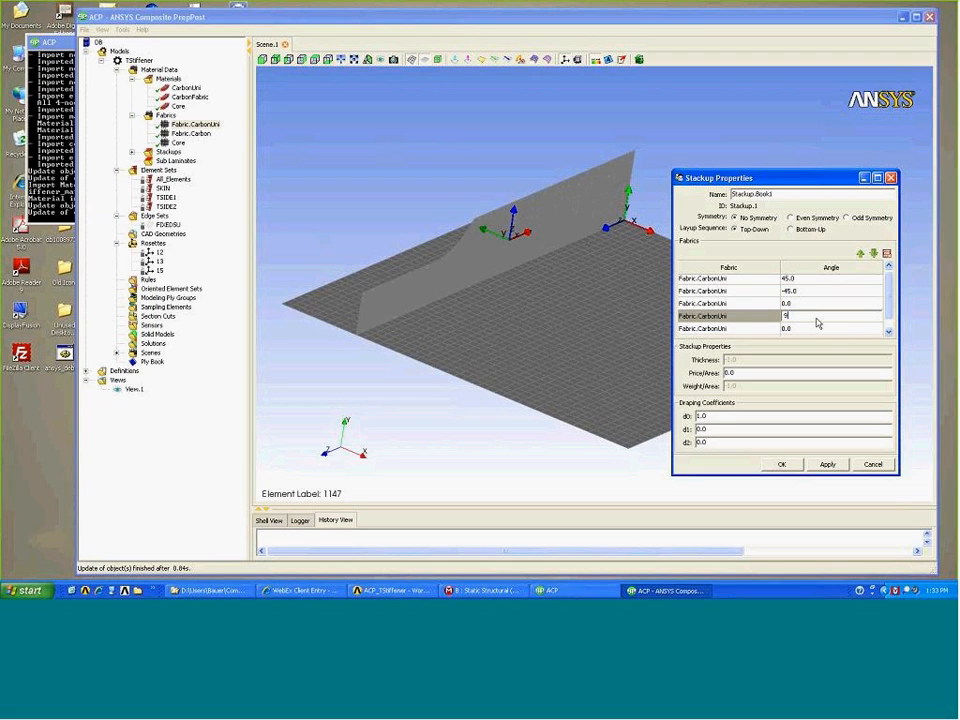
Set the fifth ply's angle to -45 in the stackup's fabric list.
left_click(889, 332)
left_click(889, 332)
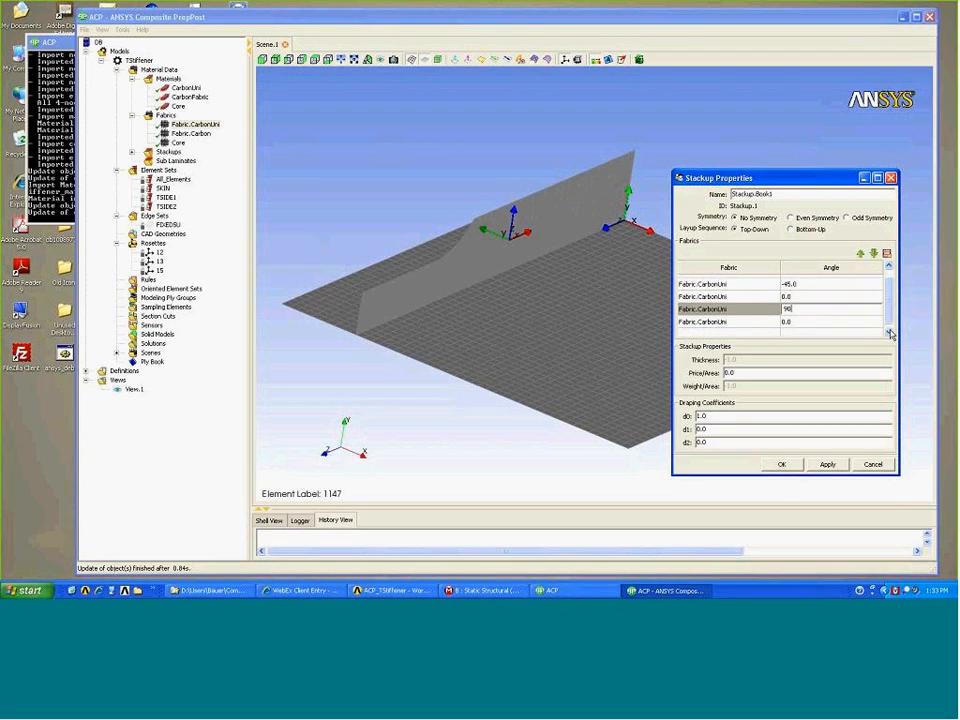
left_click(812, 318)
double_click(812, 321)
type("-45")
Add Fabric.CarbonUni as the sixth ply of the stackup with an angle of 45.
double_click(775, 332)
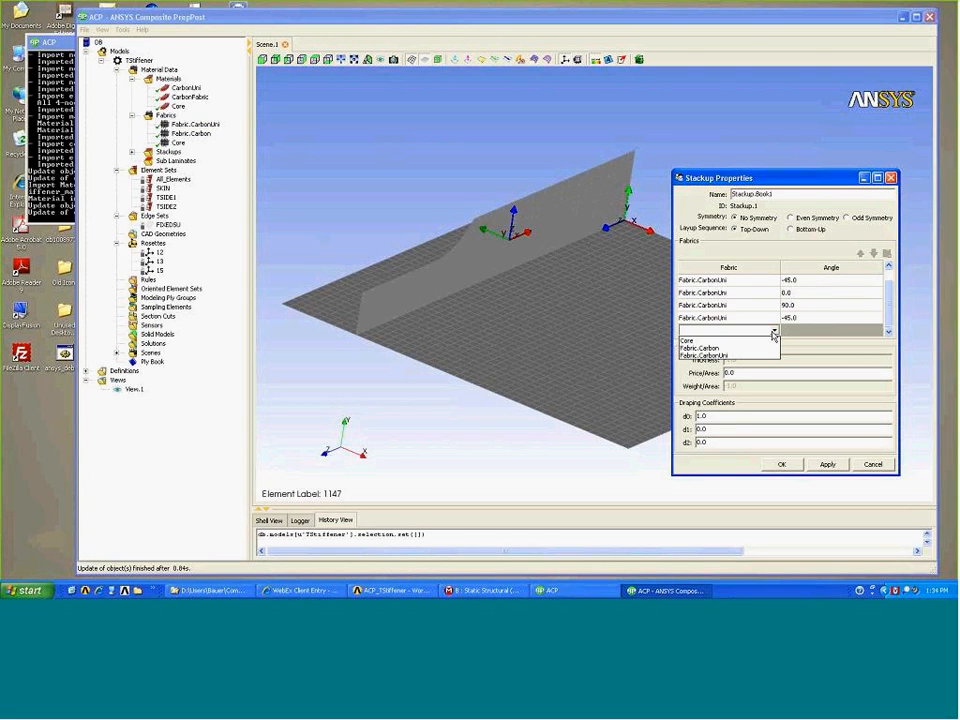
left_click(744, 358)
double_click(812, 332)
type("90")
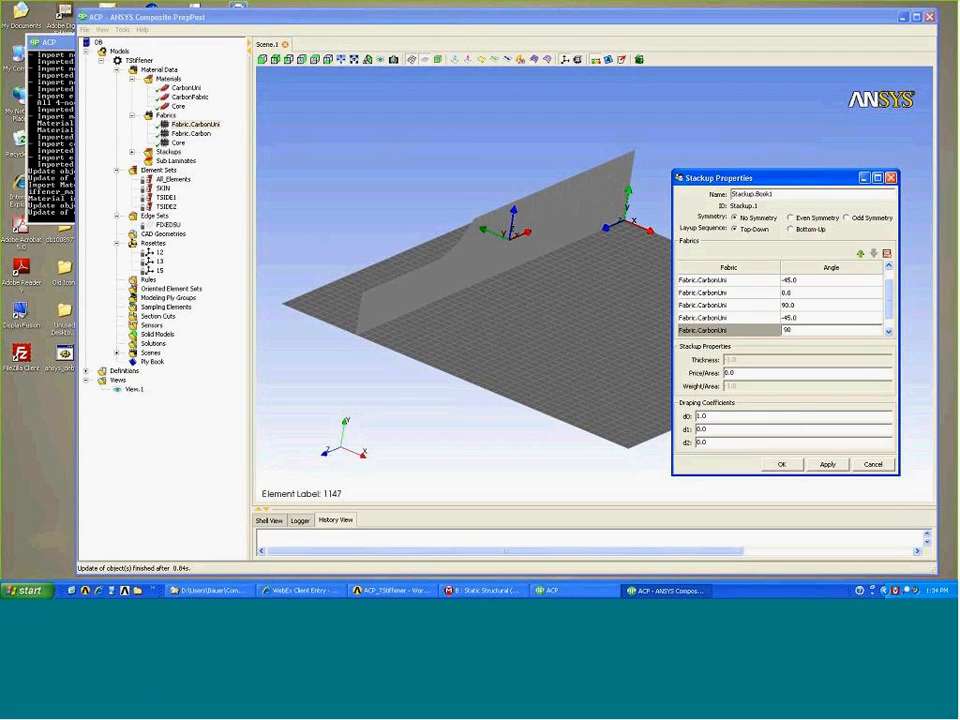
mouse_move(889, 295)
left_mouse_down()
mouse_move(889, 281)
mouse_move(892, 303)
left_mouse_up()
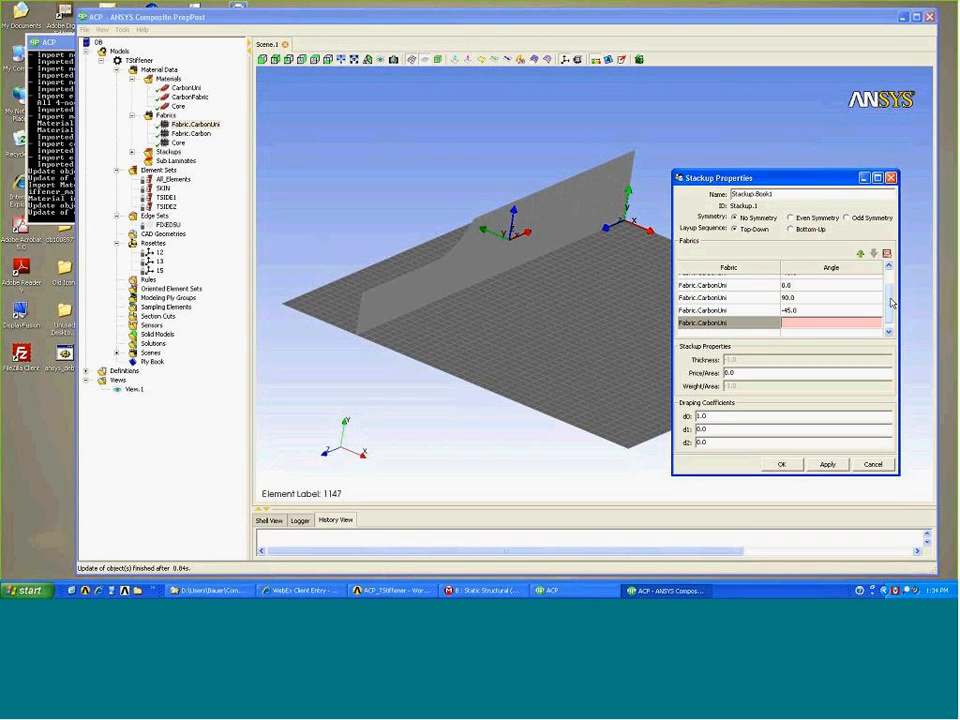
type("45")
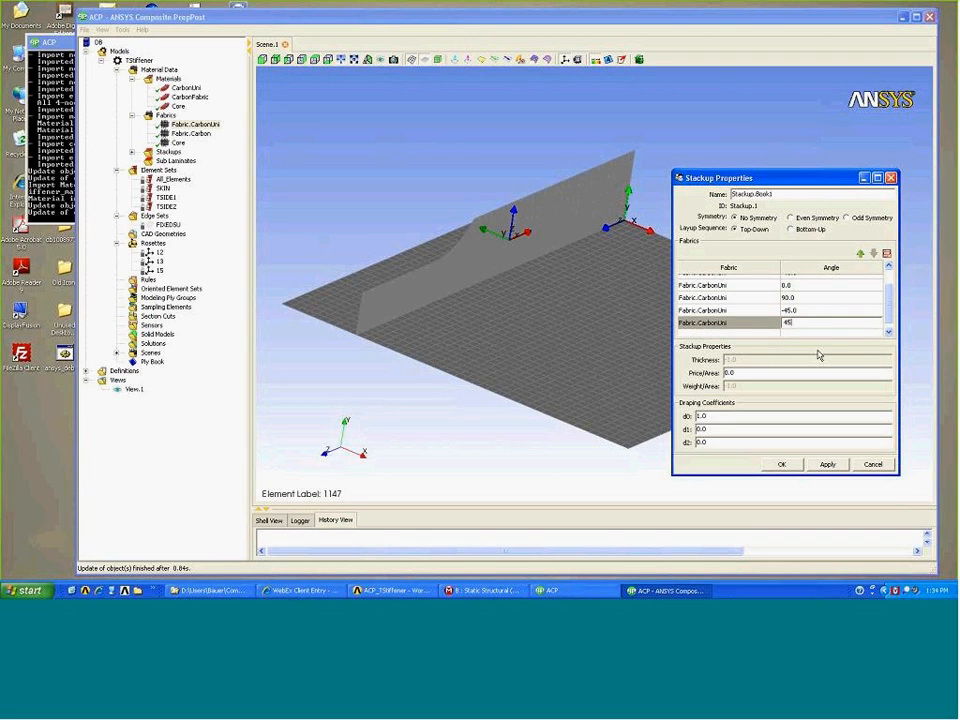
Accept the Stackup.Book1 definition and update the stackup.
left_click(786, 465)
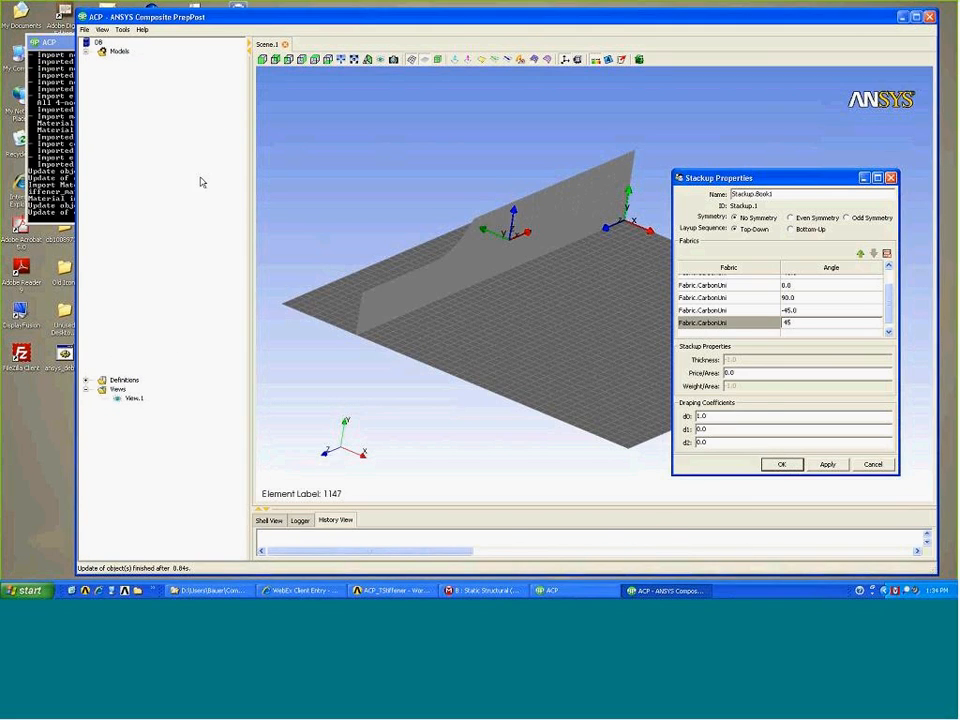
right_click(188, 160)
left_click(209, 171)
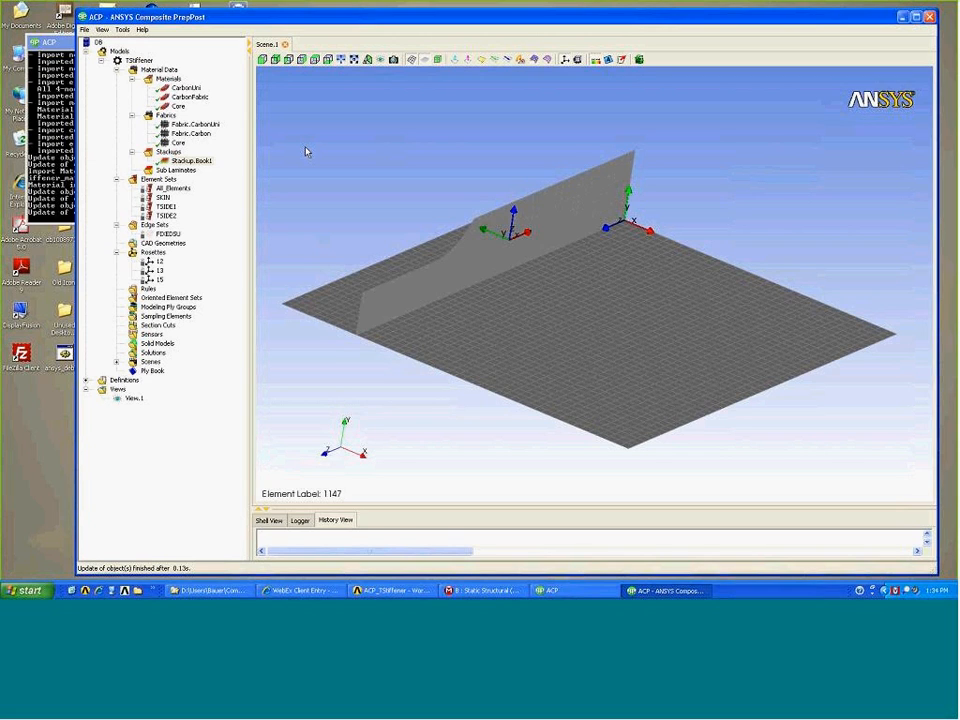
Examine how the TSIDE1, SKIN and TSIDE2 element sets cover the stiffener web, its flanges and the base panel.
left_click(162, 180)
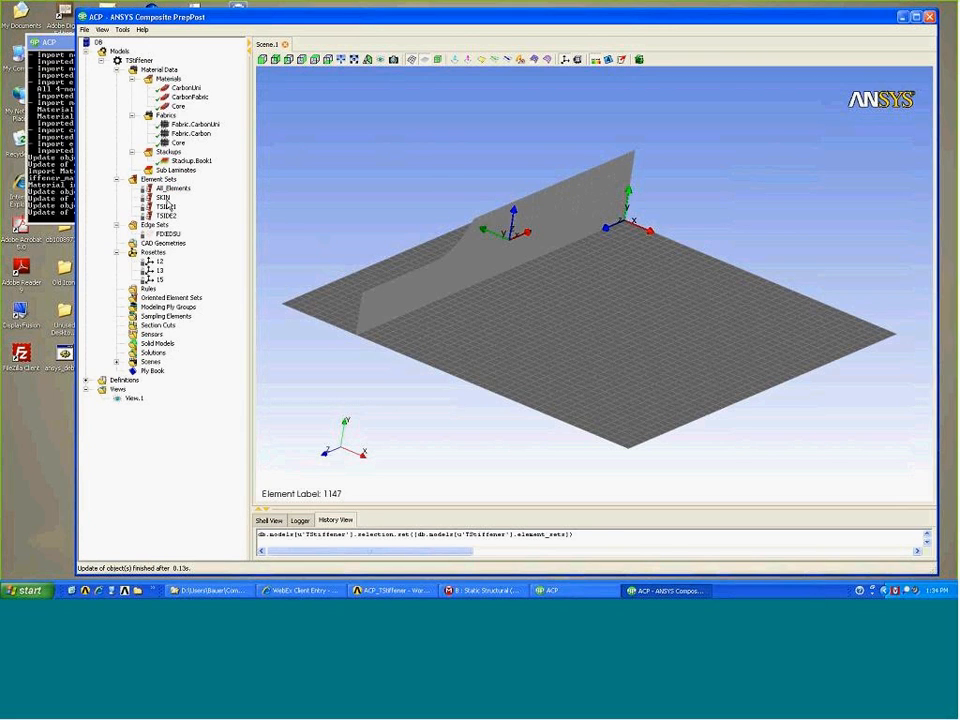
left_click(167, 206)
left_click(167, 206)
left_click_drag(435, 247, 400, 275)
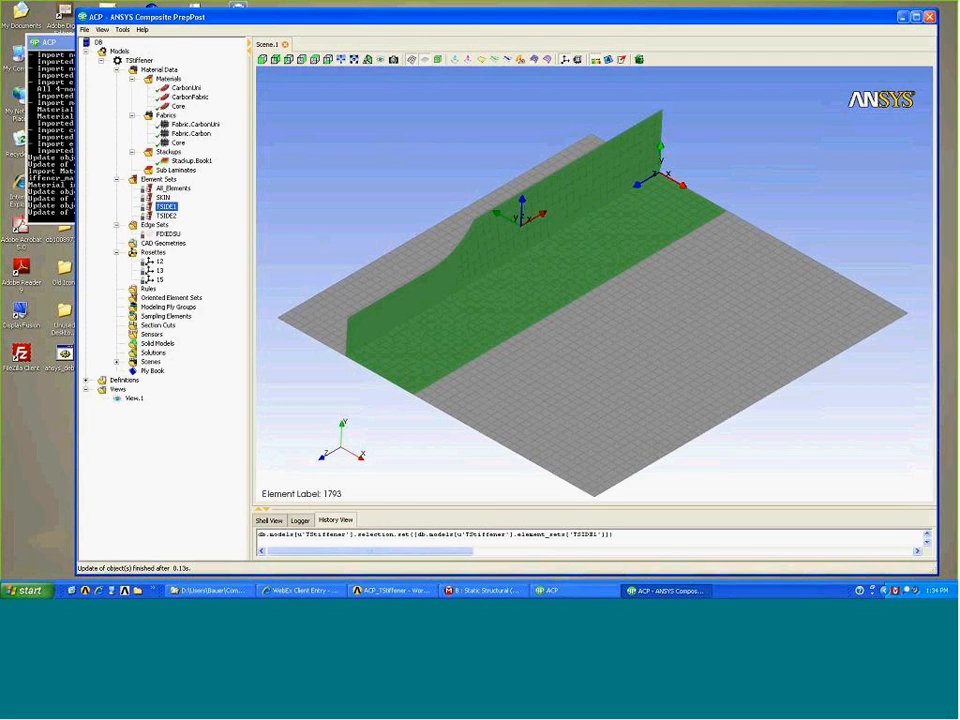
left_click(166, 200)
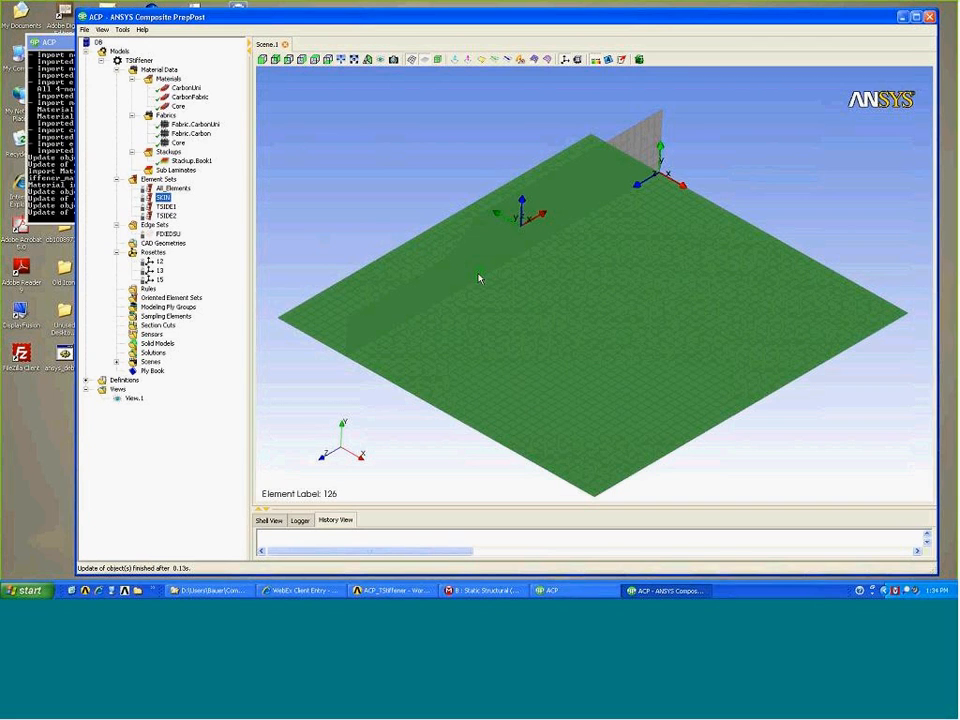
middle_click_drag(480, 256, 349, 197)
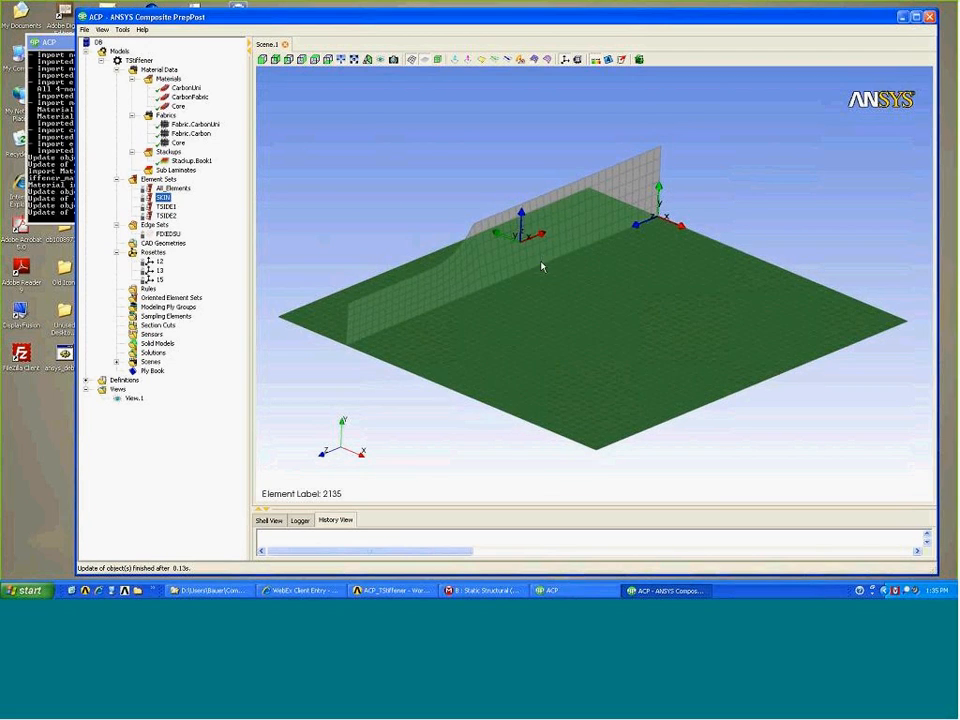
left_click_drag(541, 266, 439, 177)
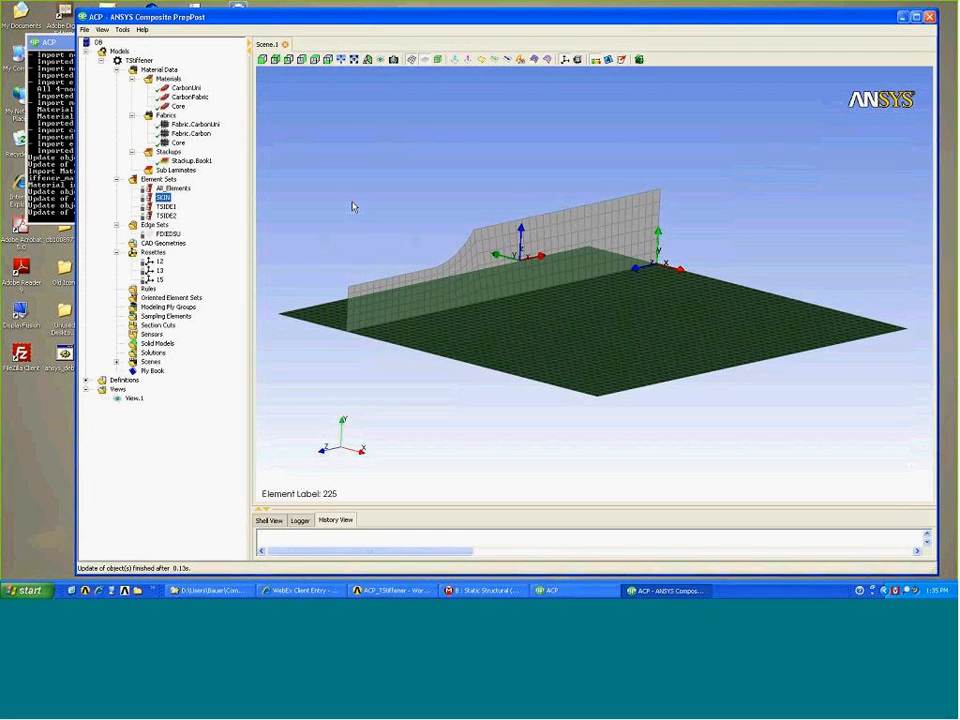
middle_click_drag(352, 207, 410, 325)
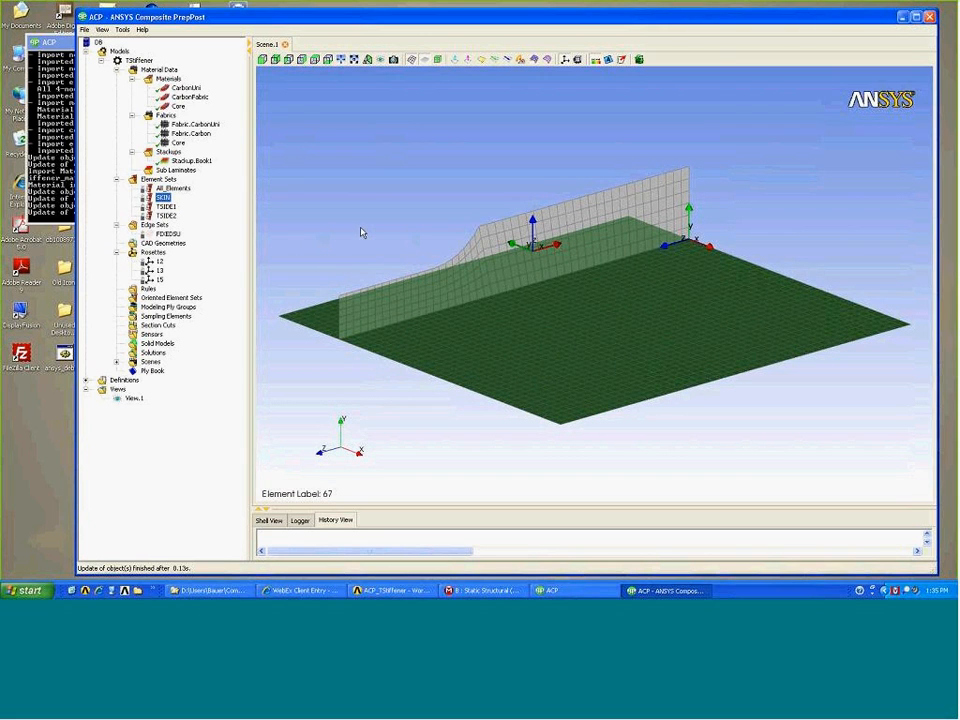
middle_click_drag(359, 268, 356, 268)
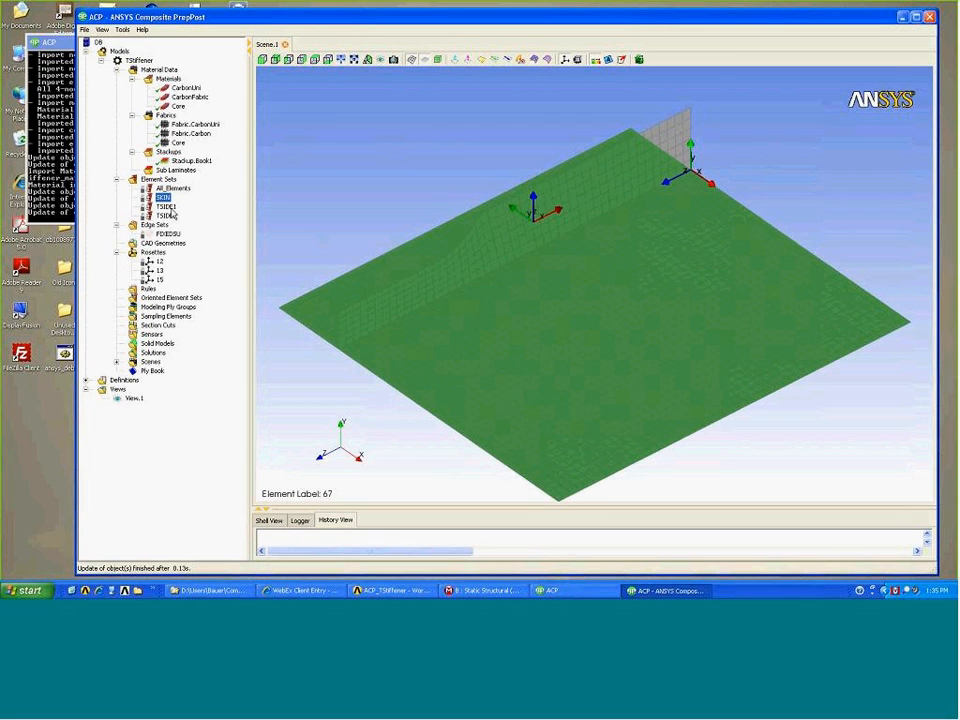
left_click(170, 207)
left_click(168, 216)
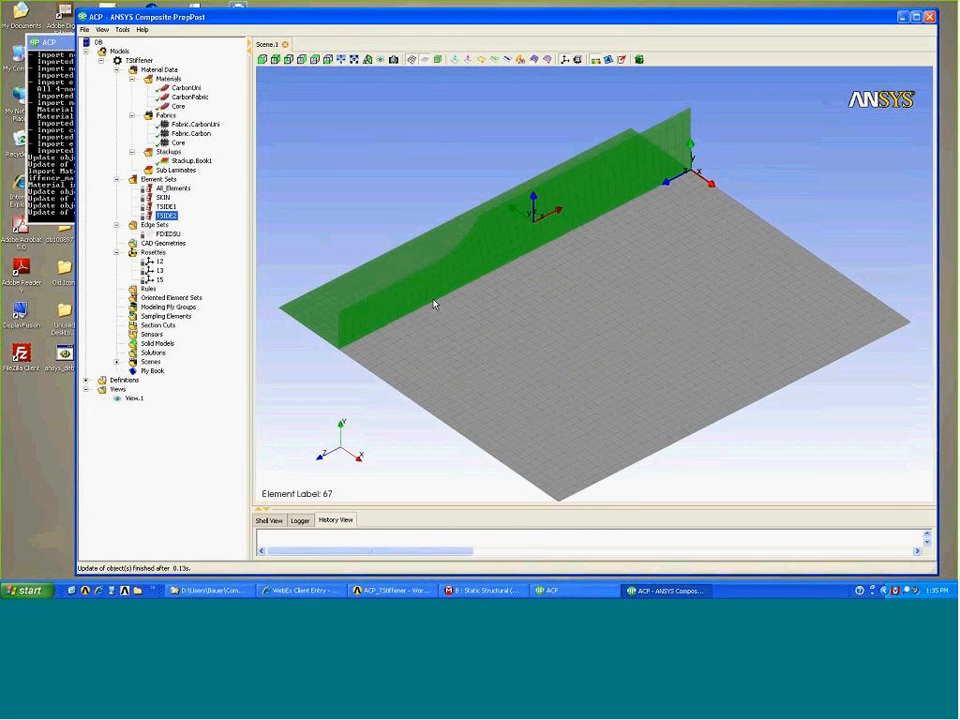
Examine the model's rosettes, highlighting rosette 15 to check its location and axis directions at the stiffener.
left_click_drag(497, 285, 479, 262)
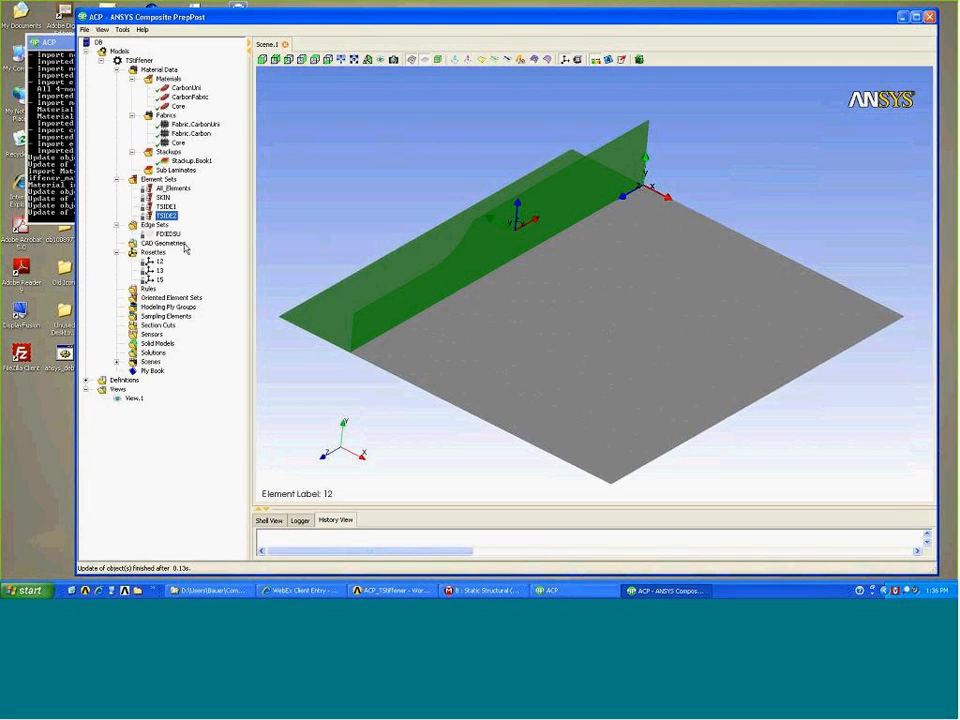
left_click(118, 226)
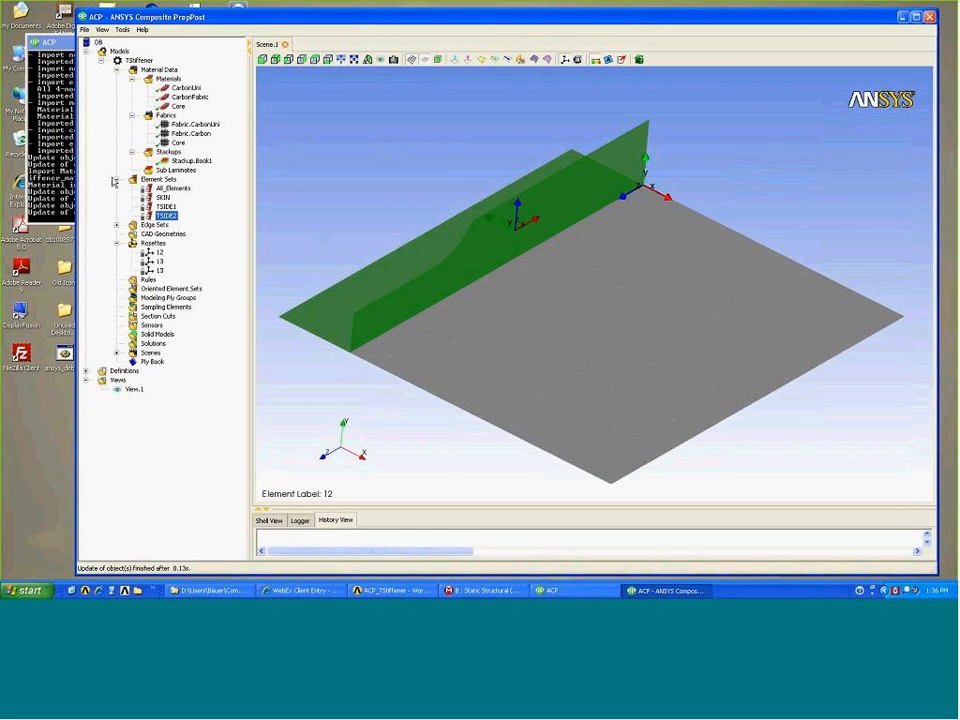
left_click(116, 180)
left_click(152, 206)
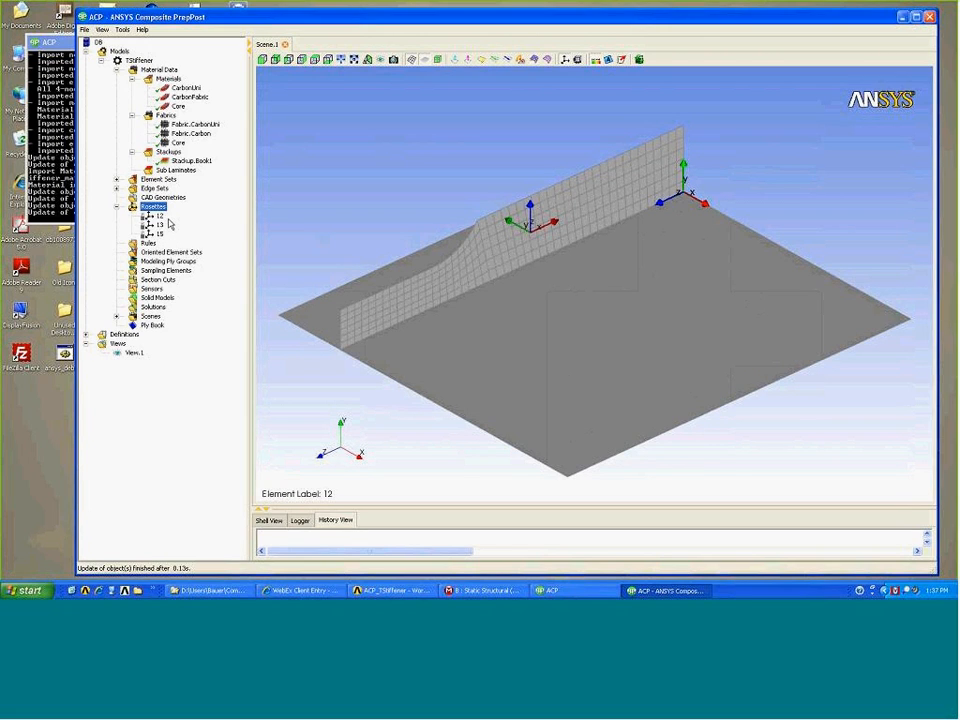
left_click(159, 234)
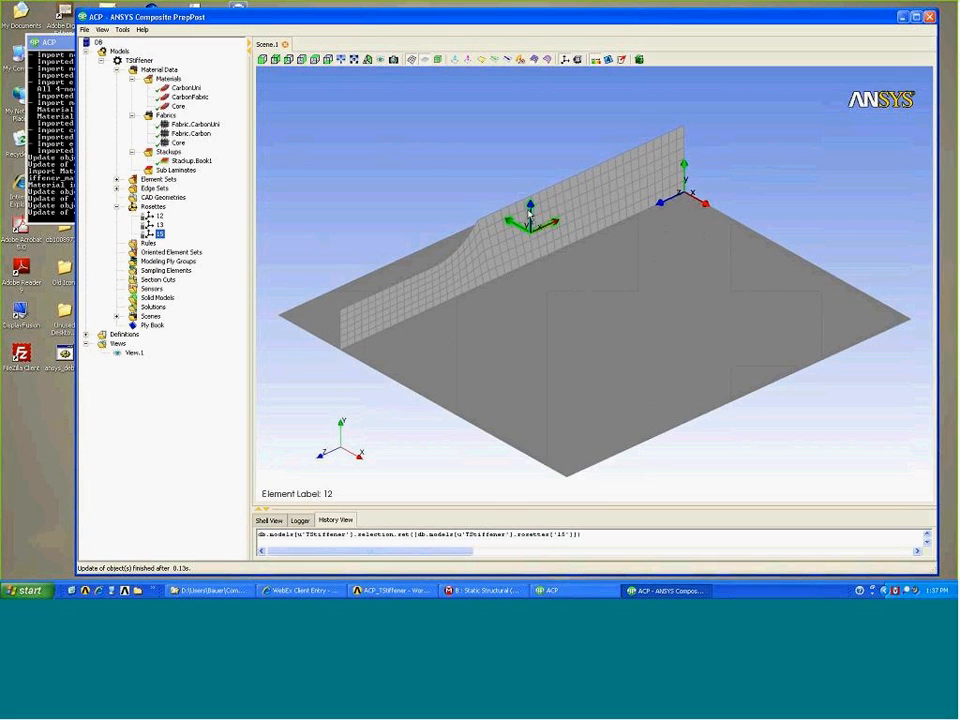
middle_click_drag(529, 212, 529, 225)
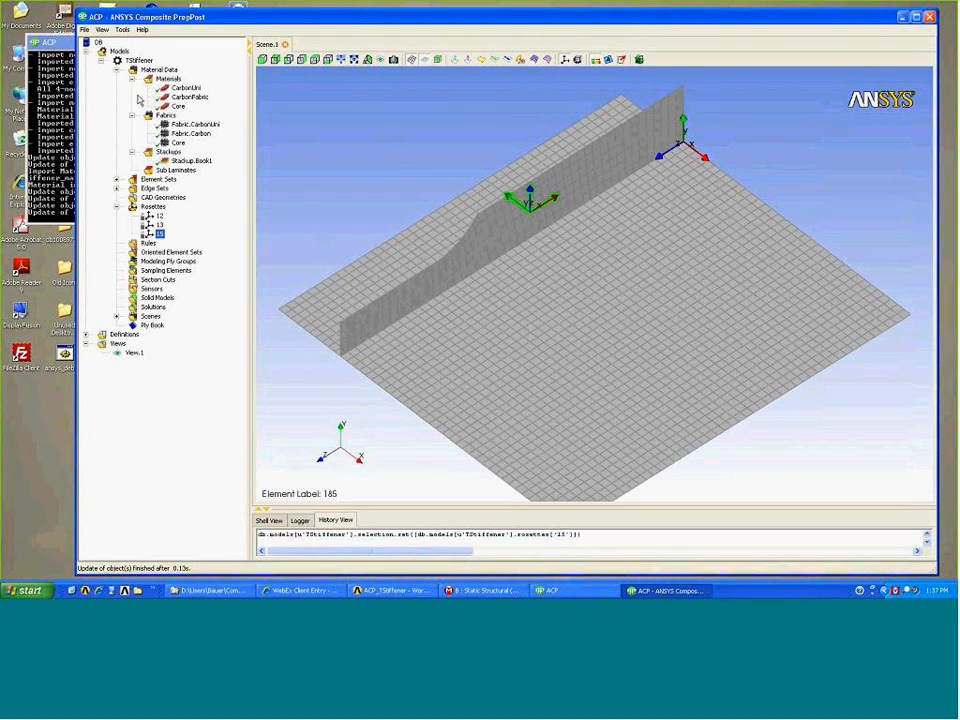
Hide rosettes 12 and 13 in the scene, keeping rosette 15 displayed.
right_click(161, 212)
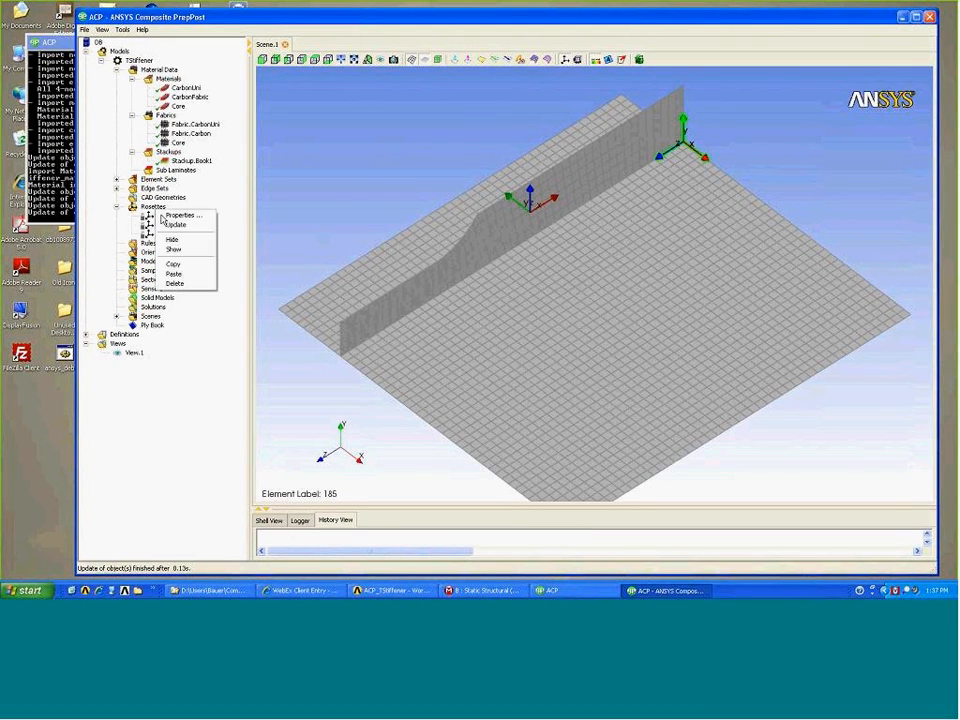
left_click(180, 241)
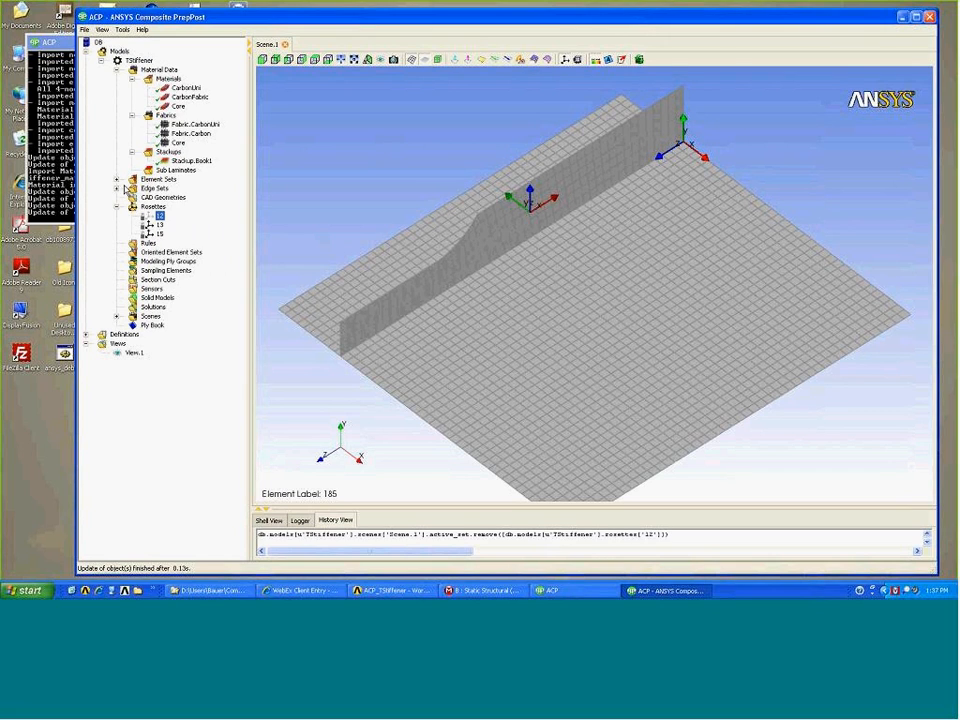
left_click(117, 179)
right_click(159, 262)
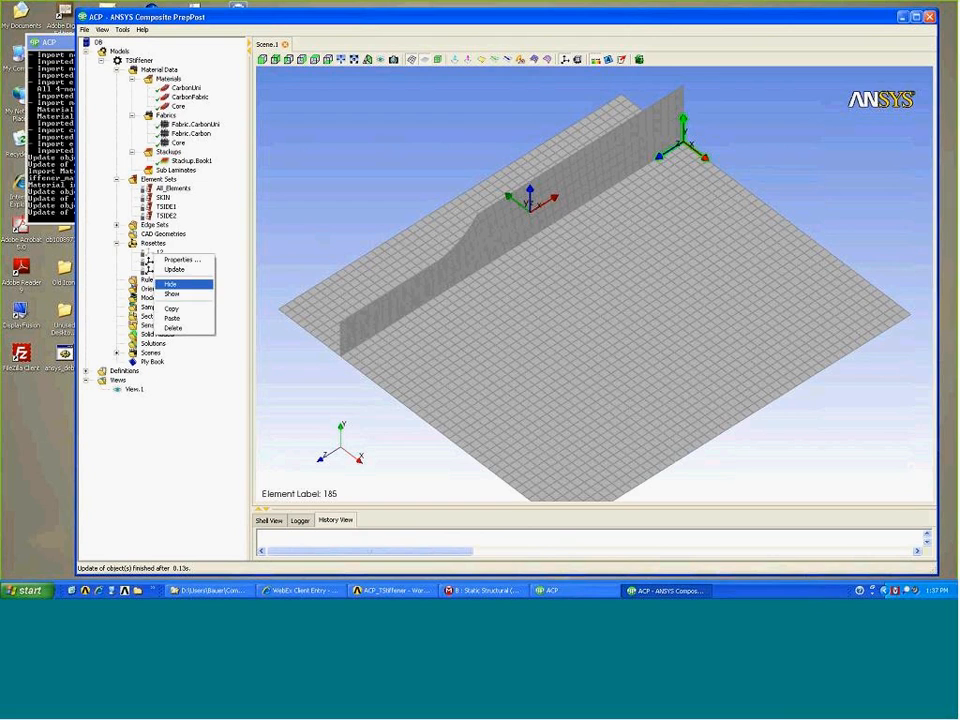
left_click(185, 284)
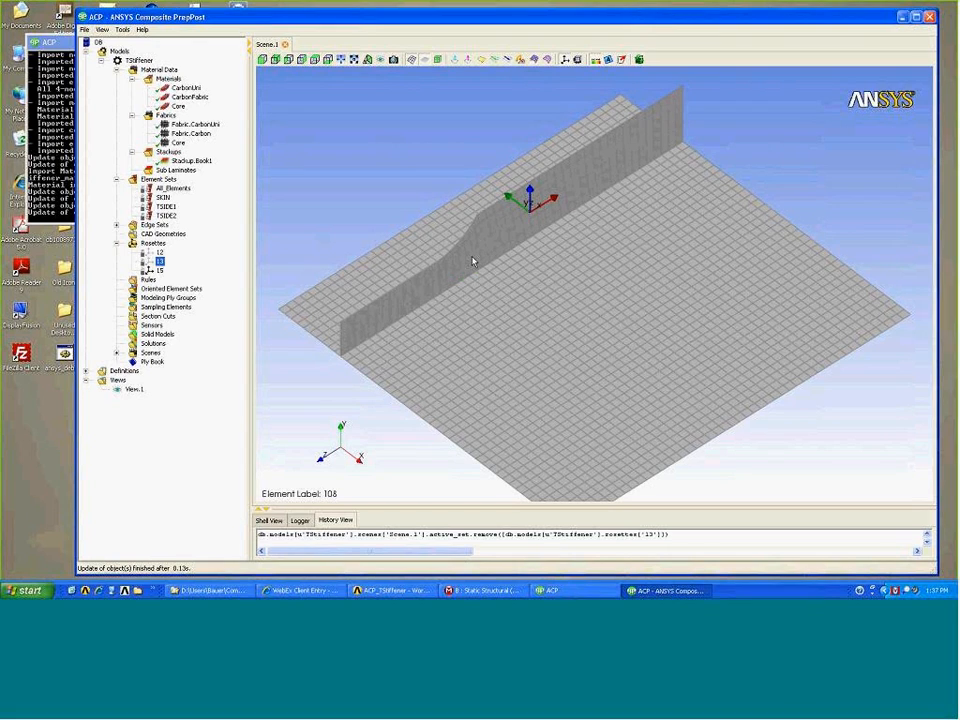
left_click_drag(473, 259, 566, 234)
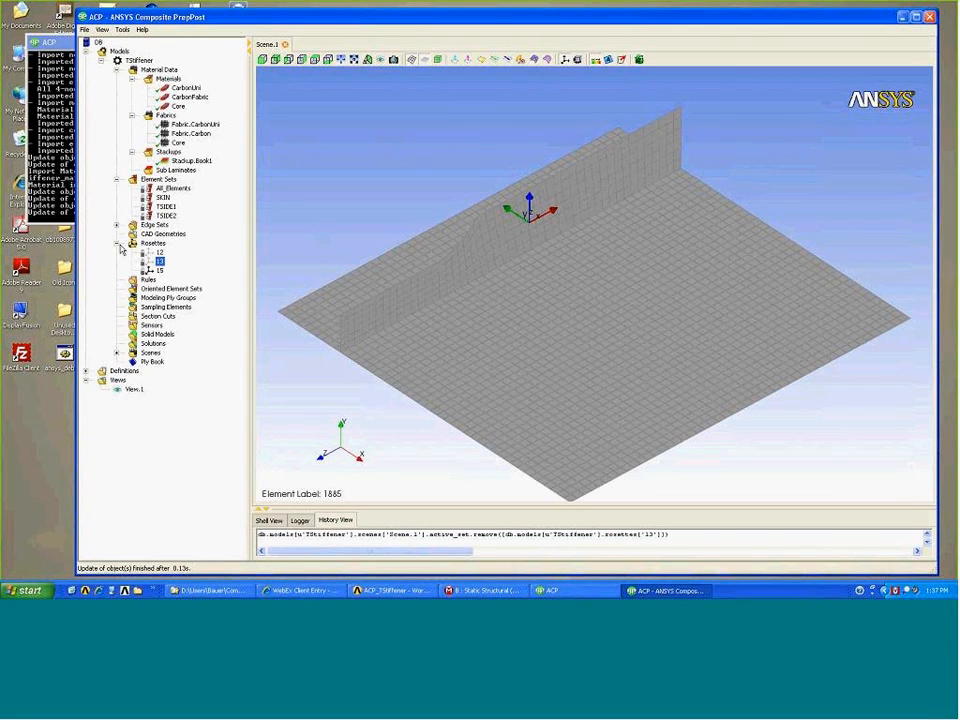
Create an oriented element set named OrientedElementSet.Skin based on the SKIN element set.
left_click(186, 289)
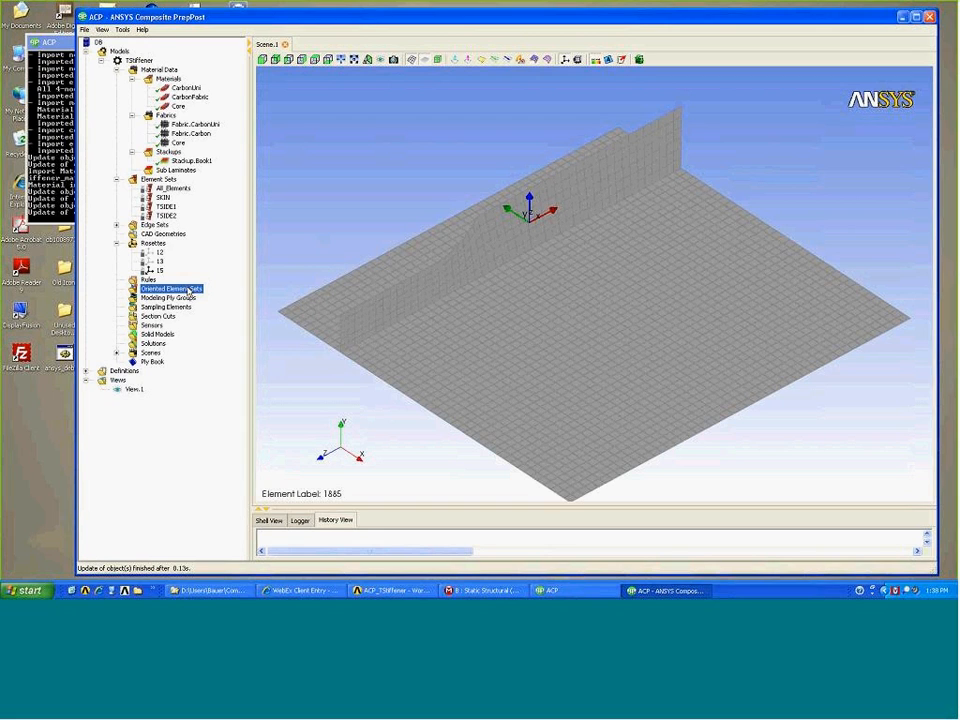
right_click(191, 288)
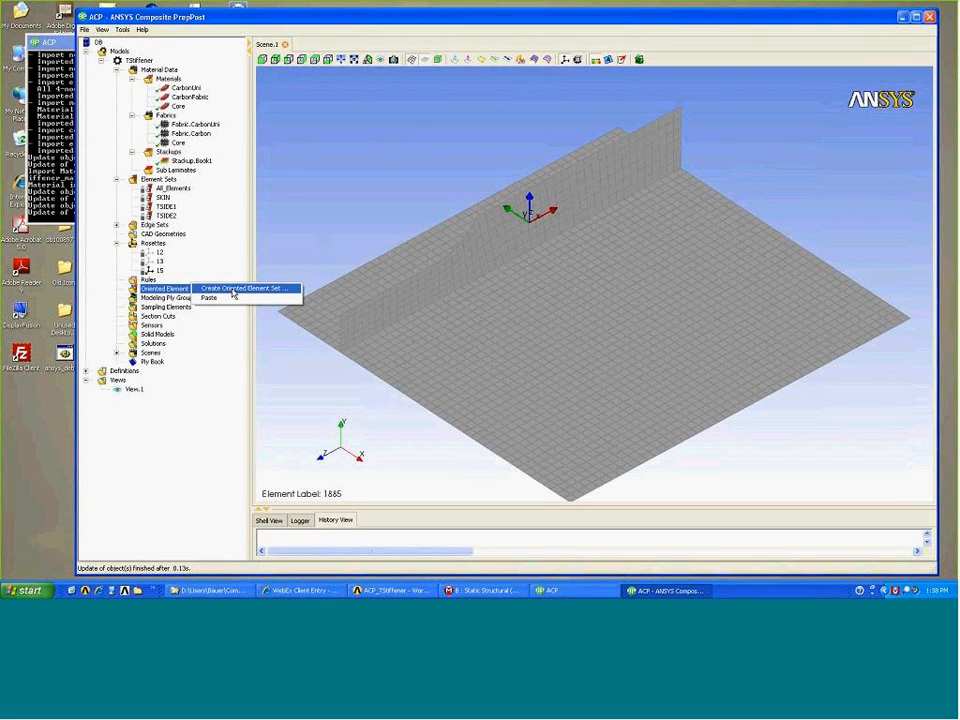
left_click(232, 289)
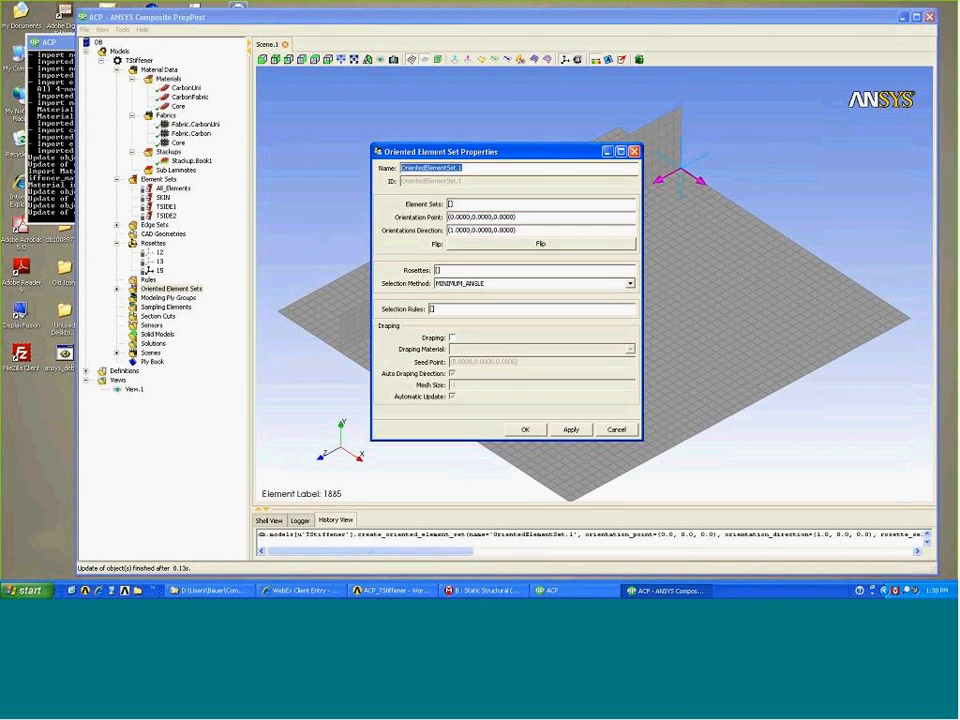
left_click_drag(480, 151, 750, 200)
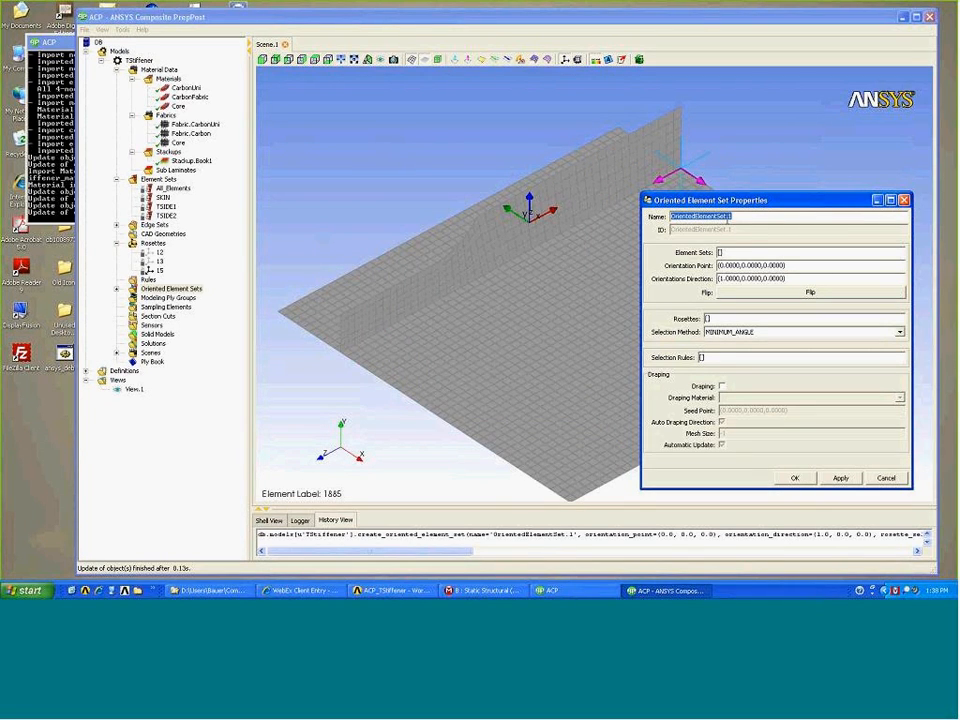
left_click(755, 216)
key("BackSpace")
type("Skin")
left_click(720, 252)
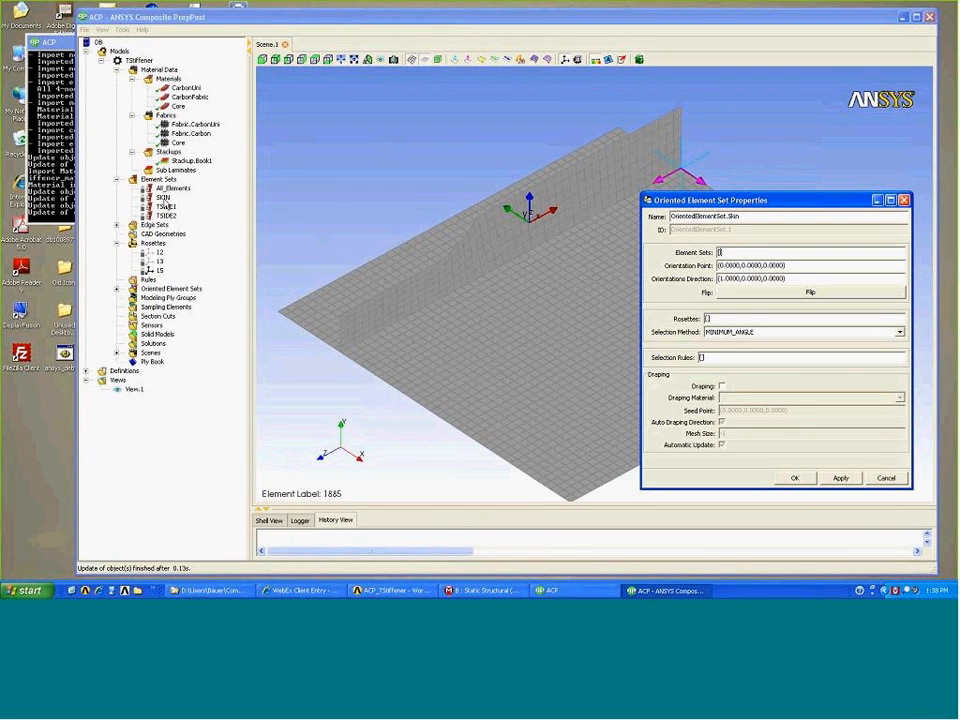
left_click(162, 197)
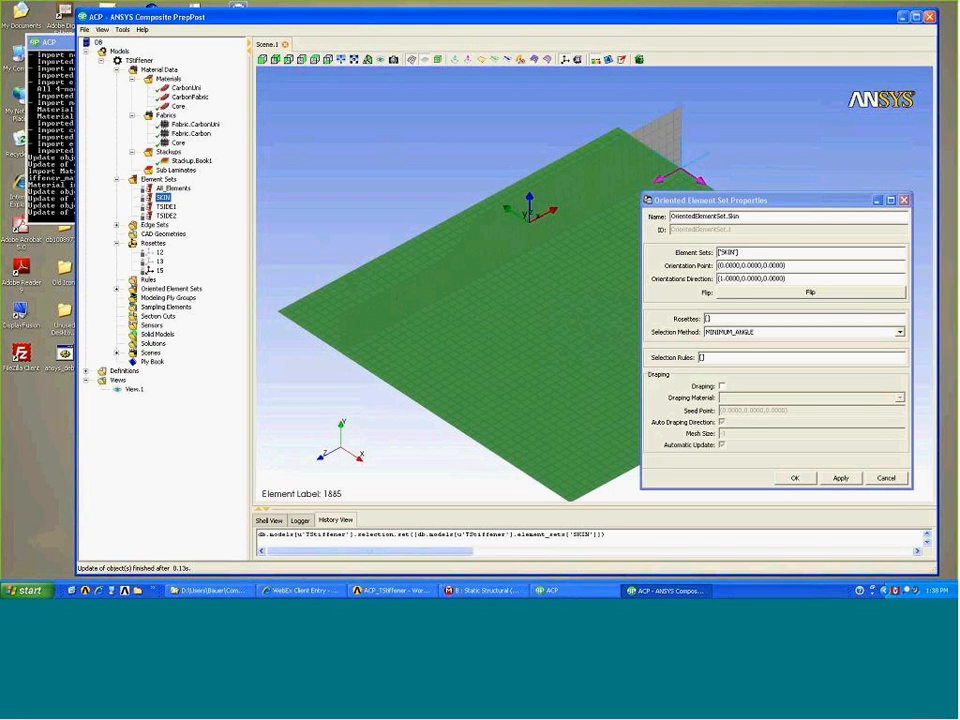
Set the orientation direction of OrientedElementSet.Skin to (0, -1, 0).
left_click_drag(559, 284, 563, 270)
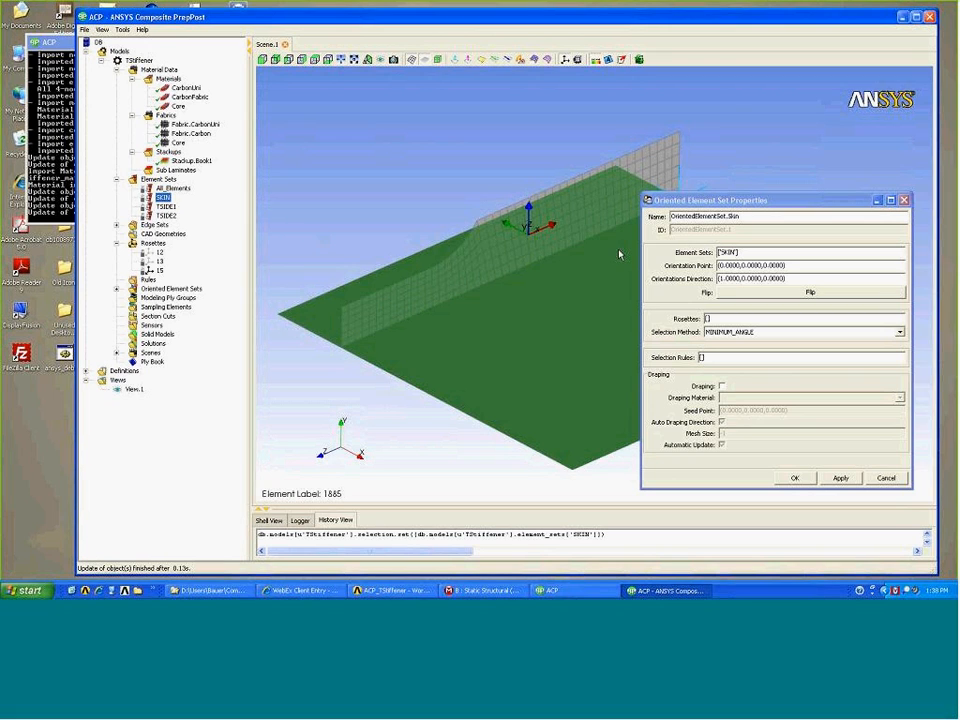
left_click_drag(554, 294, 557, 252)
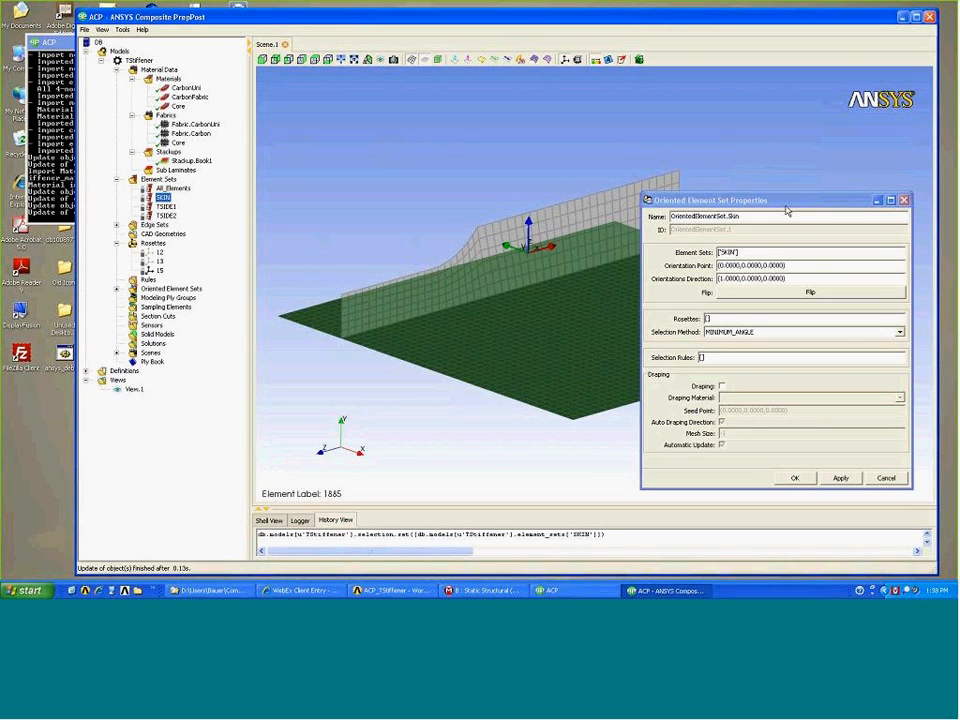
left_click_drag(786, 210, 819, 233)
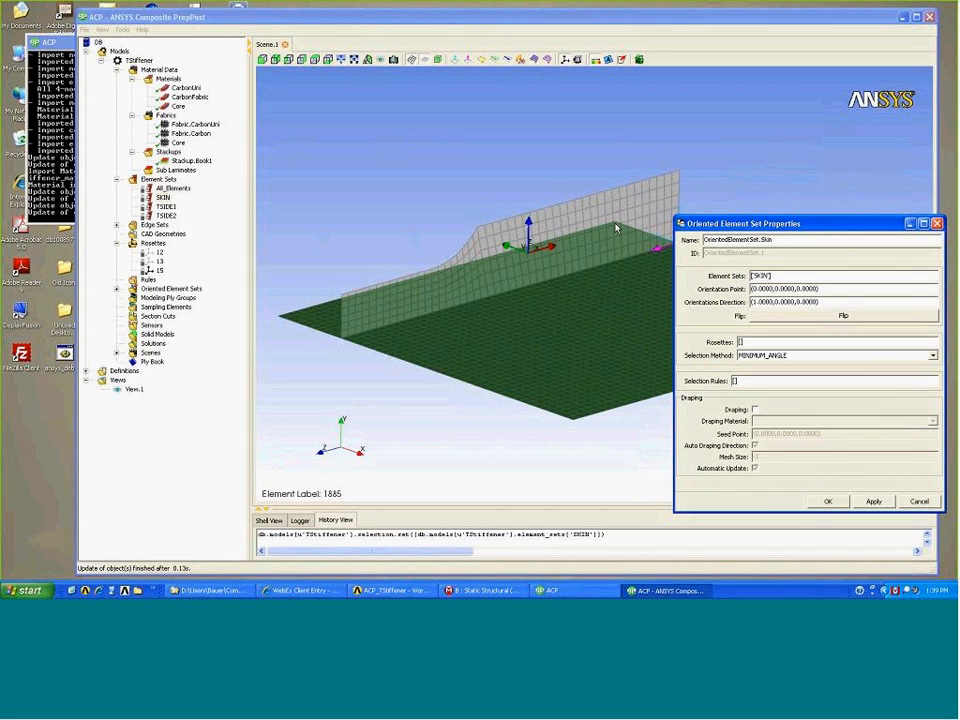
middle_click_drag(616, 225, 445, 177)
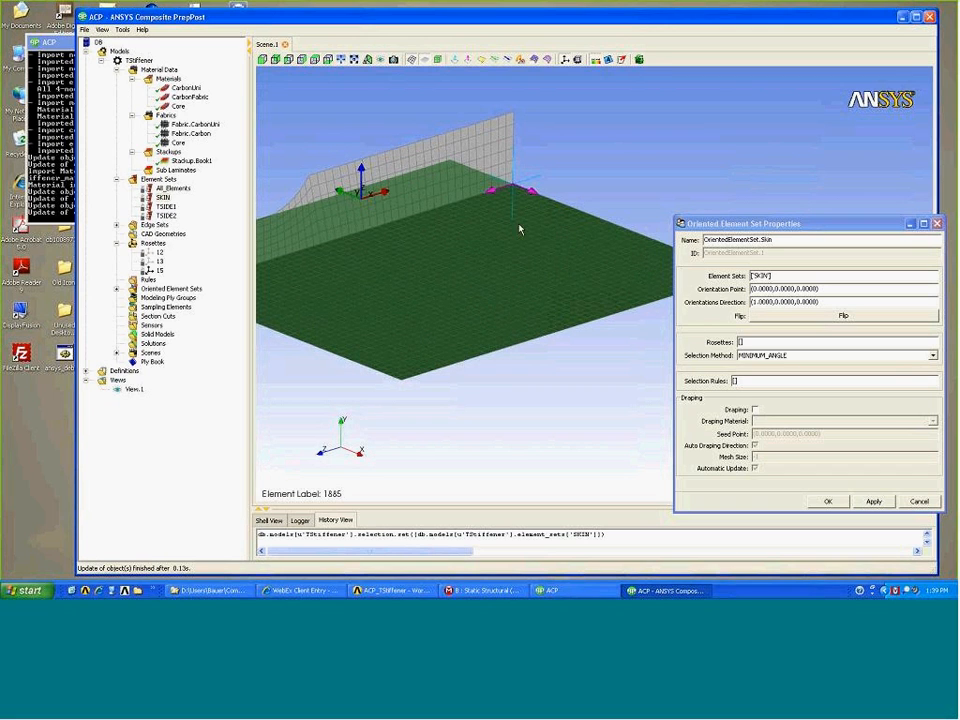
middle_click_drag(510, 225, 641, 188)
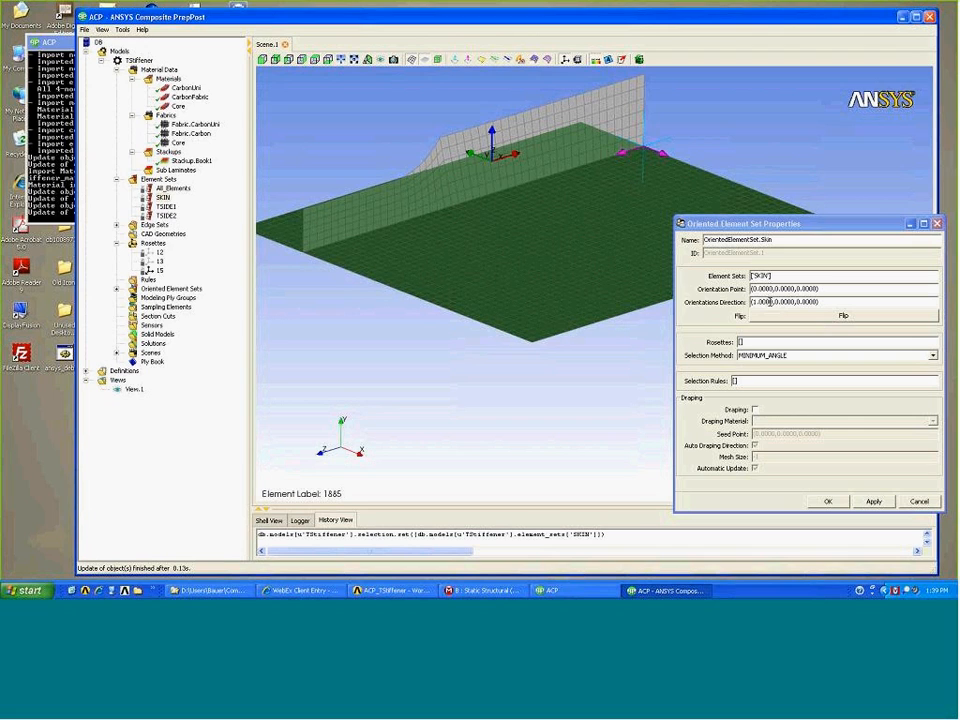
left_click(776, 301)
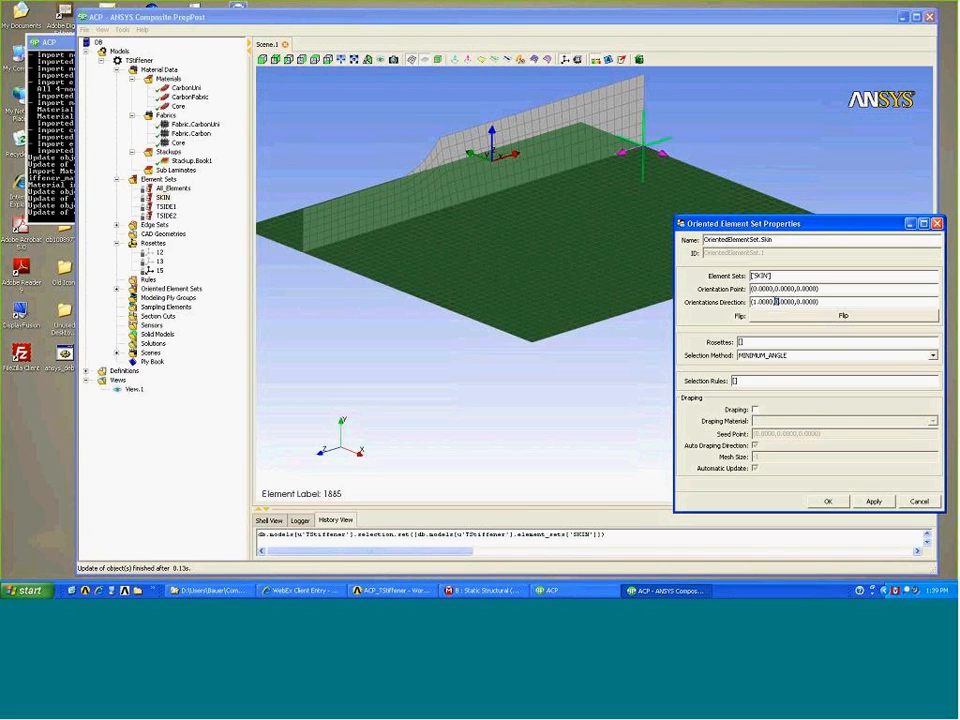
type("-1")
left_click(756, 301)
key("BackSpace")
type("0")
Assign rosette 15 to OrientedElementSet.Skin, then accept and update the oriented element set.
left_click(740, 341)
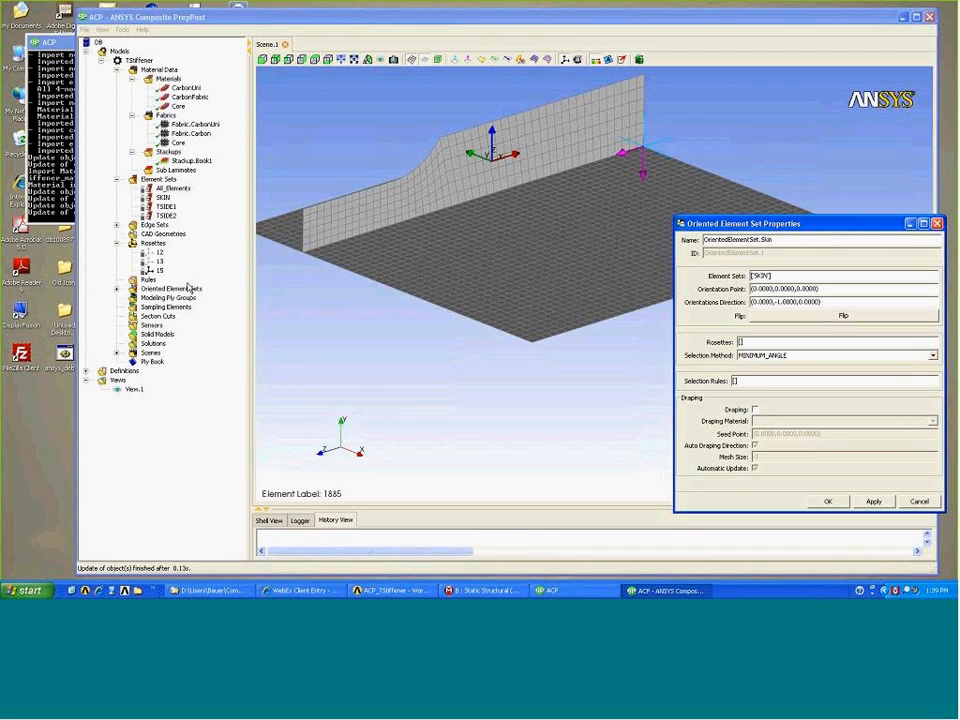
left_click(159, 271)
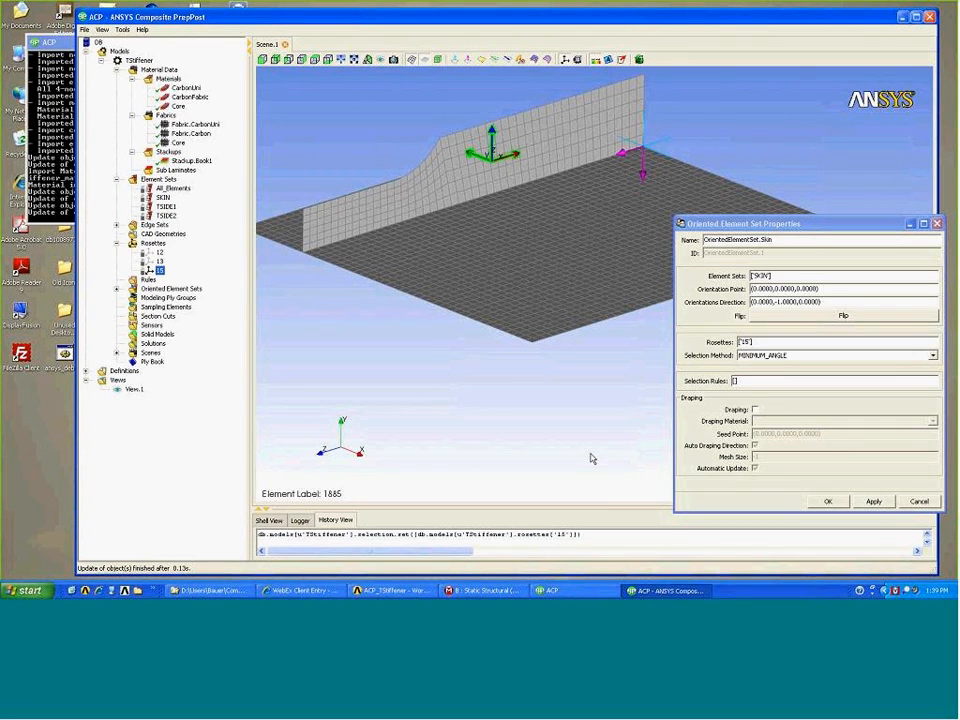
left_click(818, 503)
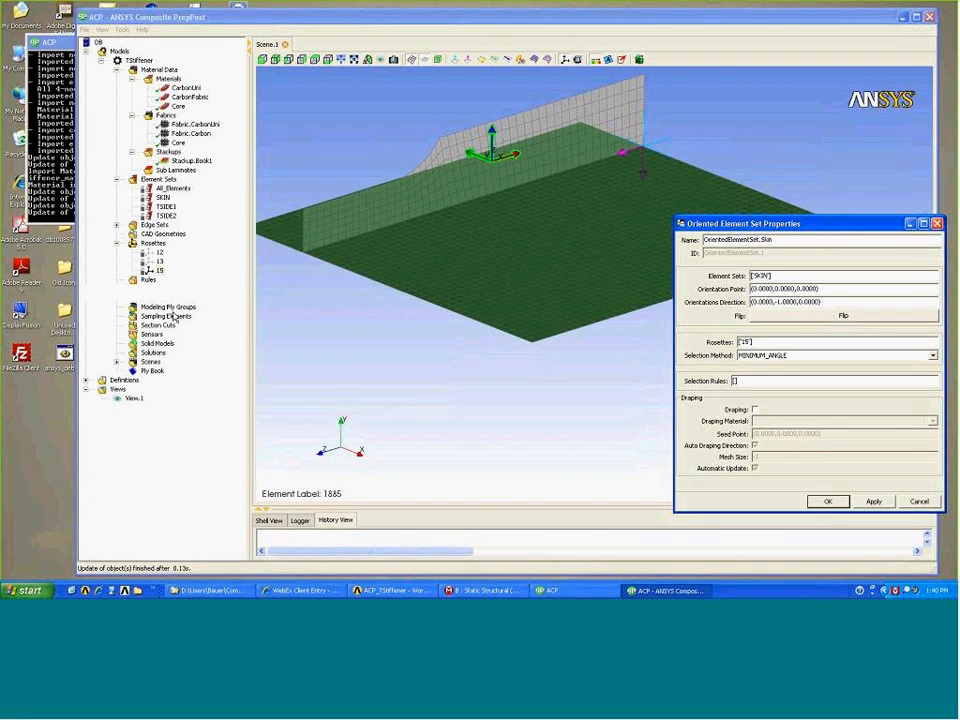
right_click(190, 297)
left_click(215, 311)
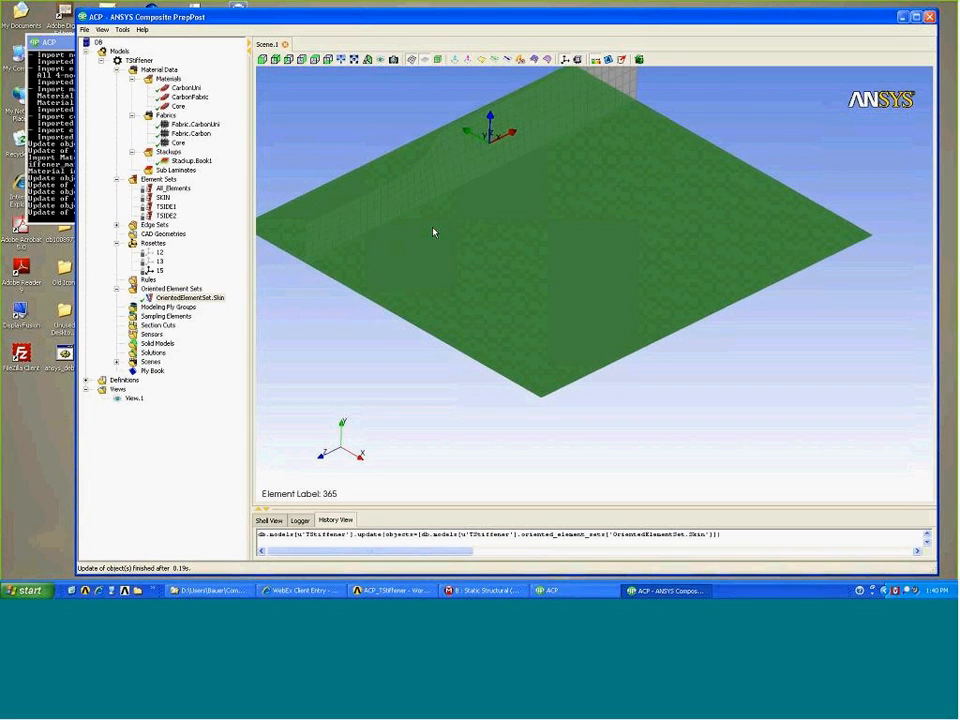
Inspect the element normals of OrientedElementSet.Skin from a low angle and turn their display off again.
left_click(455, 61)
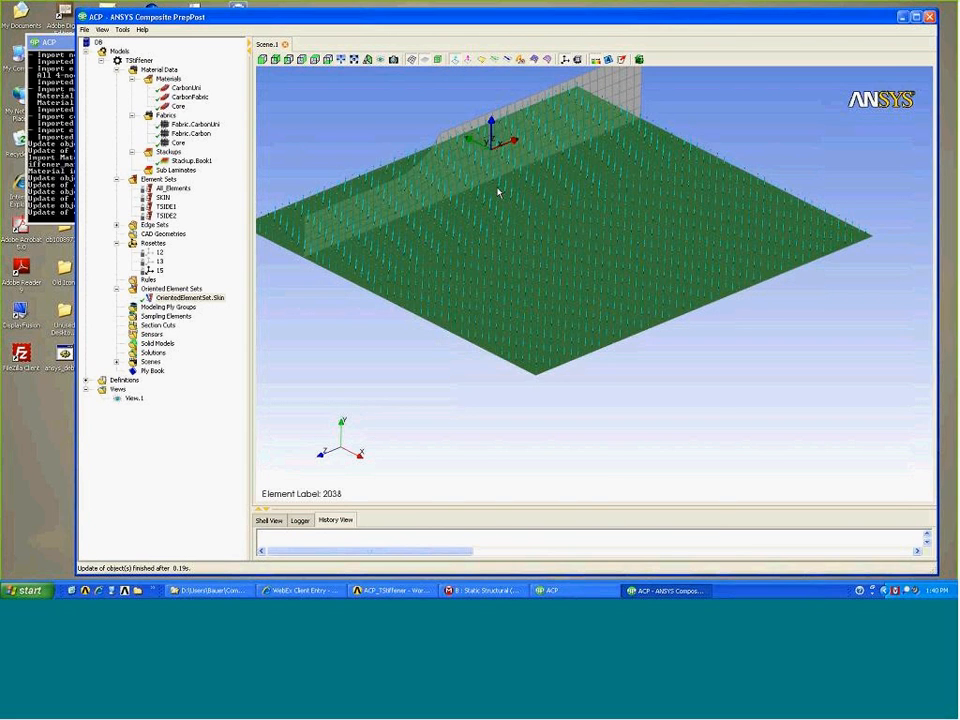
left_click_drag(505, 160, 502, 163)
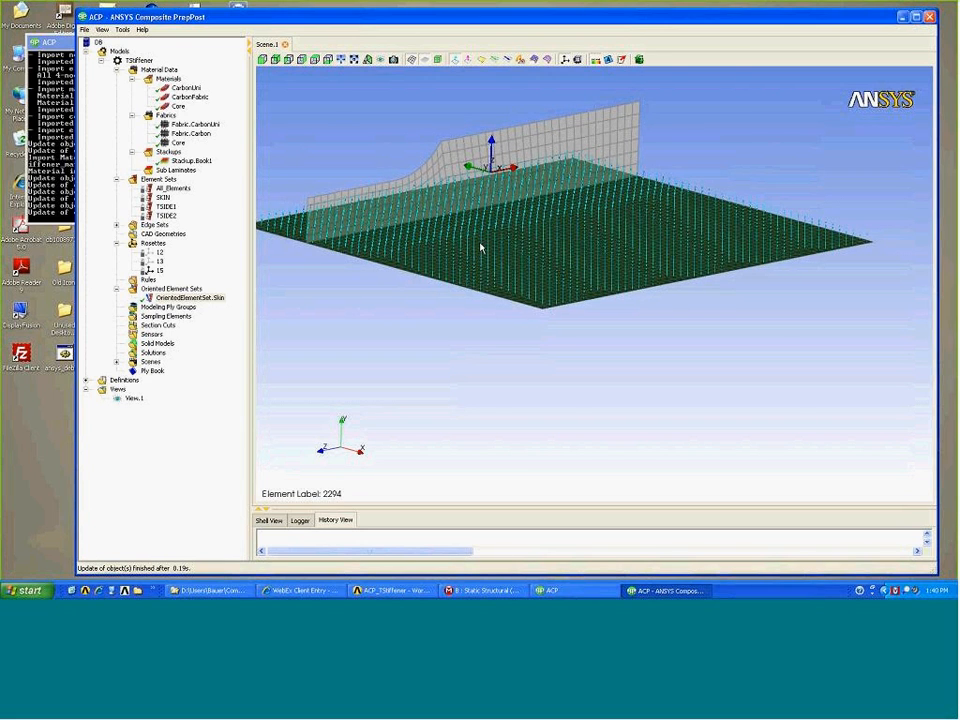
left_click(456, 59)
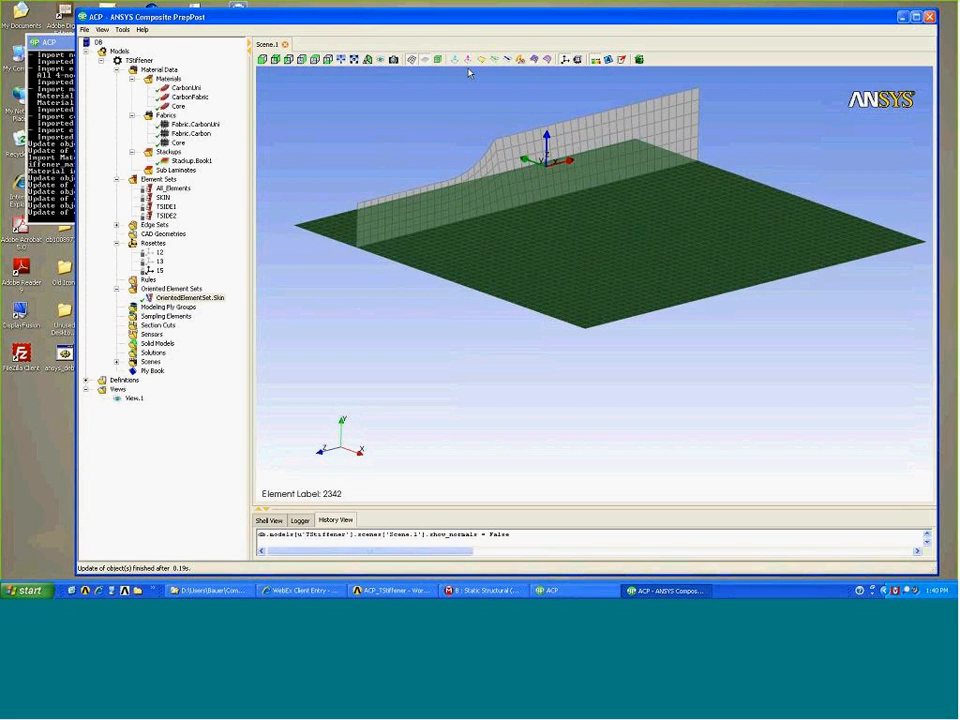
Show the orientation arrows of OrientedElementSet.Skin and inspect their direction up close at the panel's front corner.
left_click(468, 61)
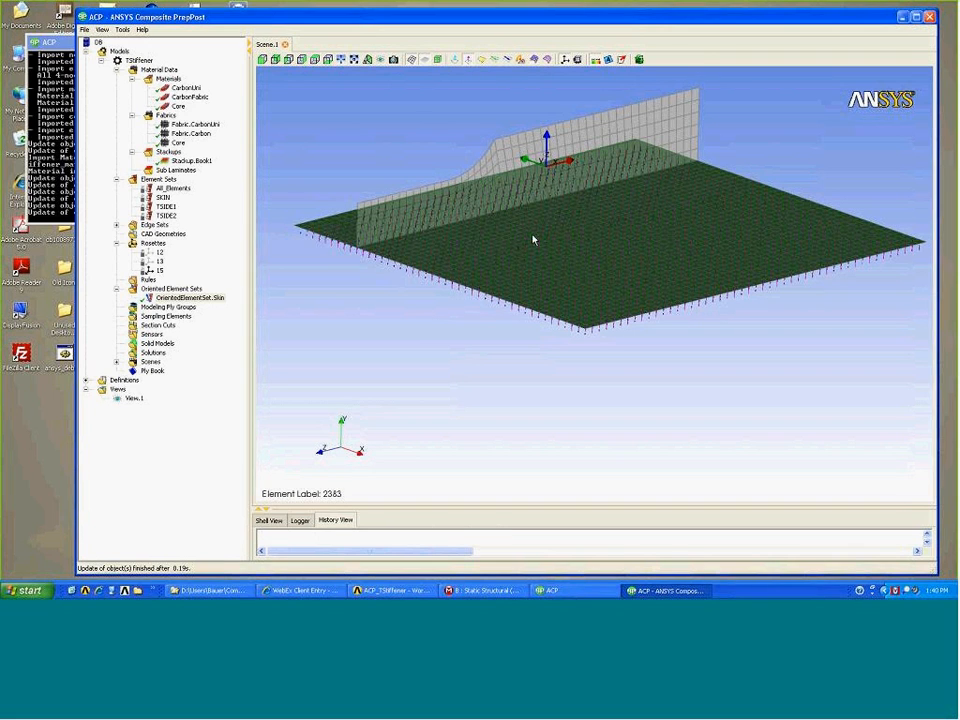
middle_click_drag(528, 256, 536, 334)
right_click_drag(536, 334, 615, 386)
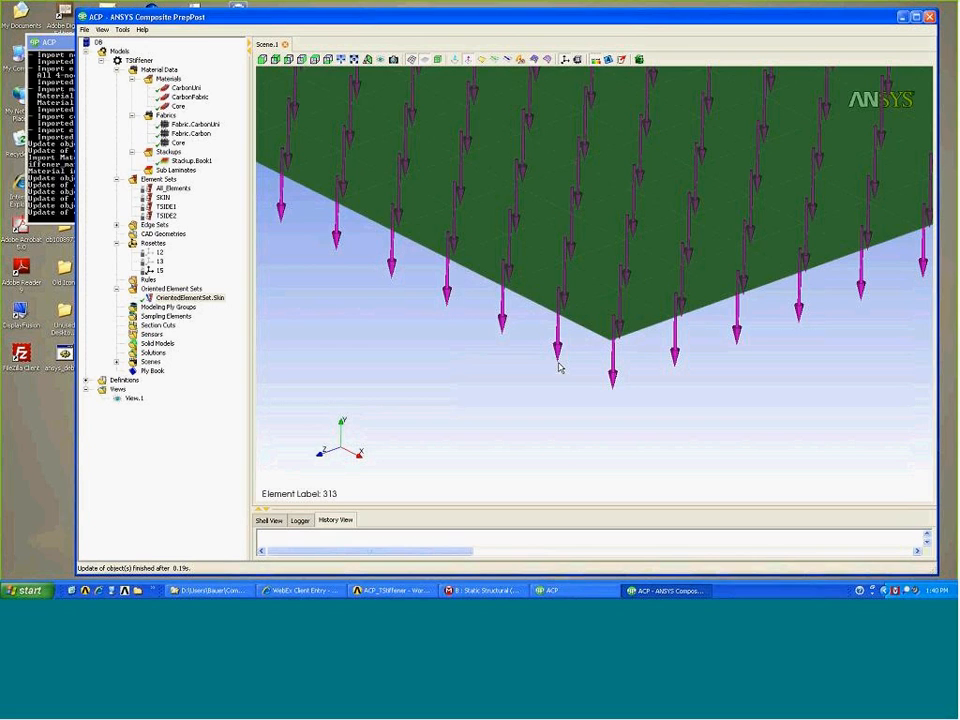
mouse_move(558, 287)
left_mouse_down()
mouse_move(551, 281)
mouse_move(555, 288)
left_mouse_up()
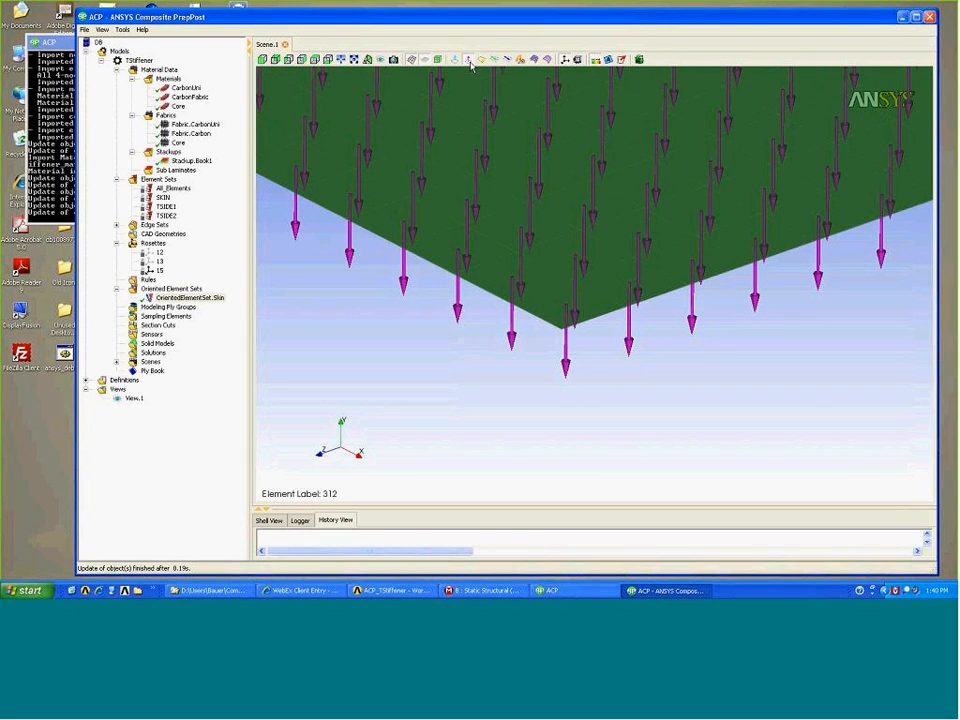
Replace the orientation arrows with the reference directions of OrientedElementSet.Skin, inspect them up close near the panel's edge, and hide them again.
left_click(469, 61)
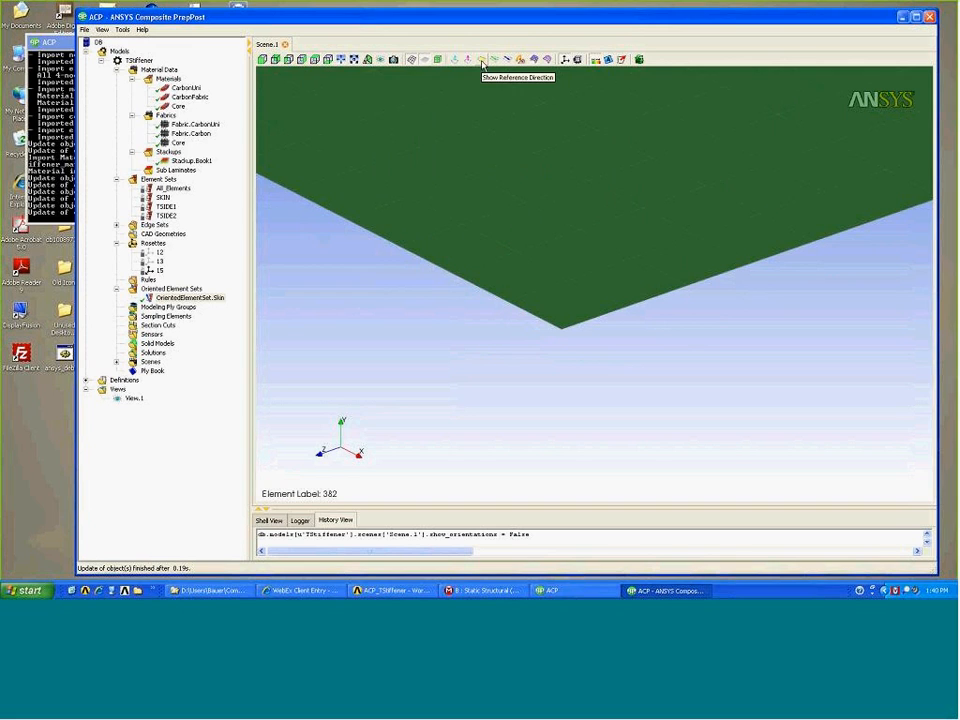
left_click(482, 61)
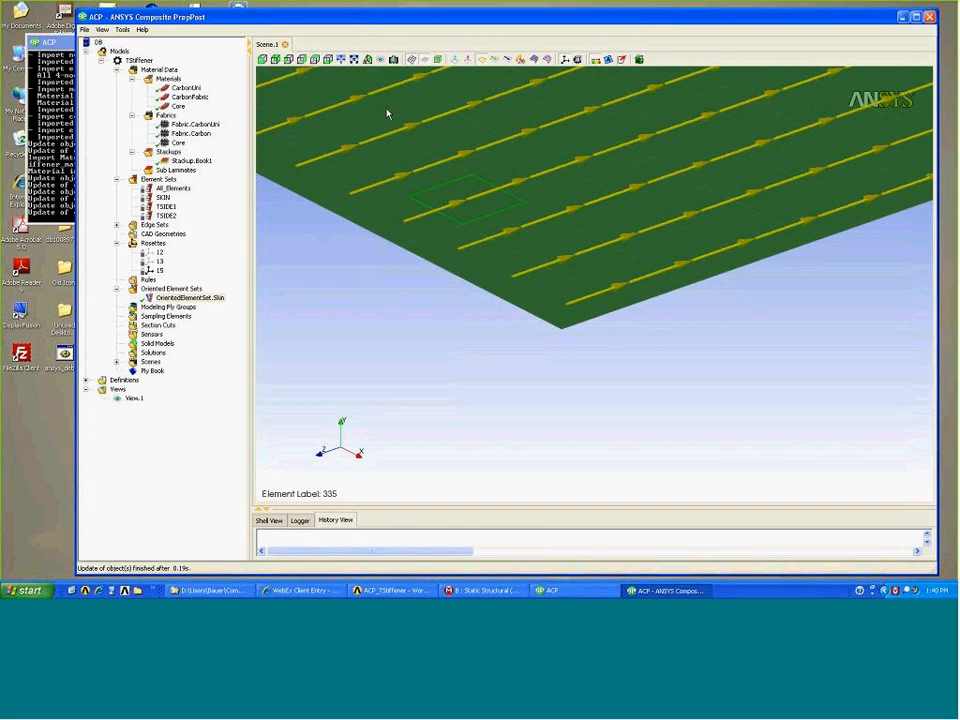
left_click(341, 60)
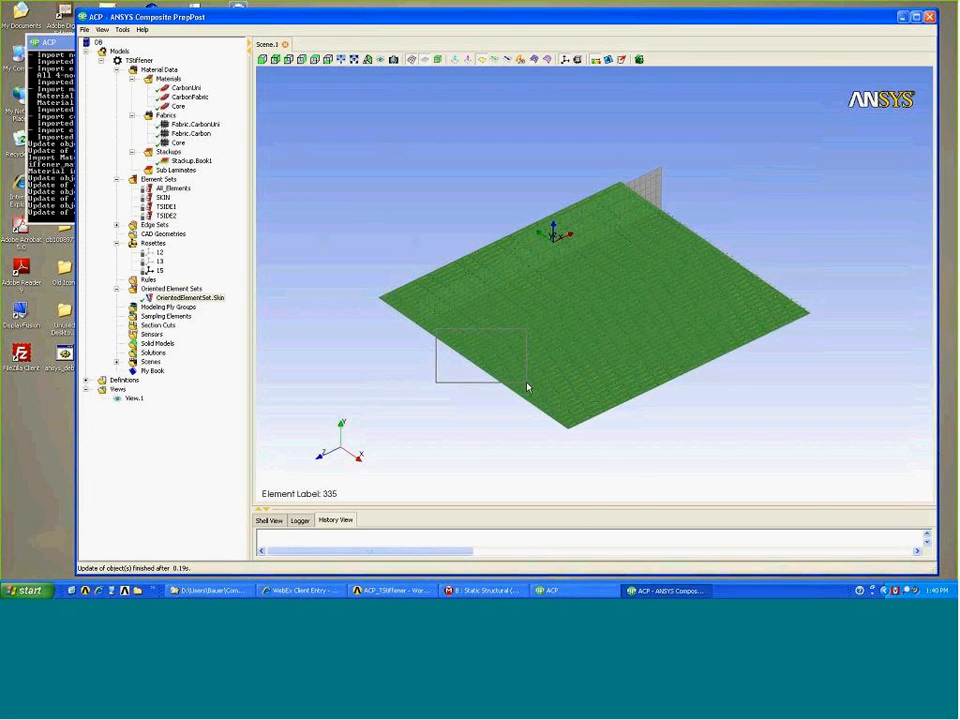
left_click_drag(527, 387, 528, 385)
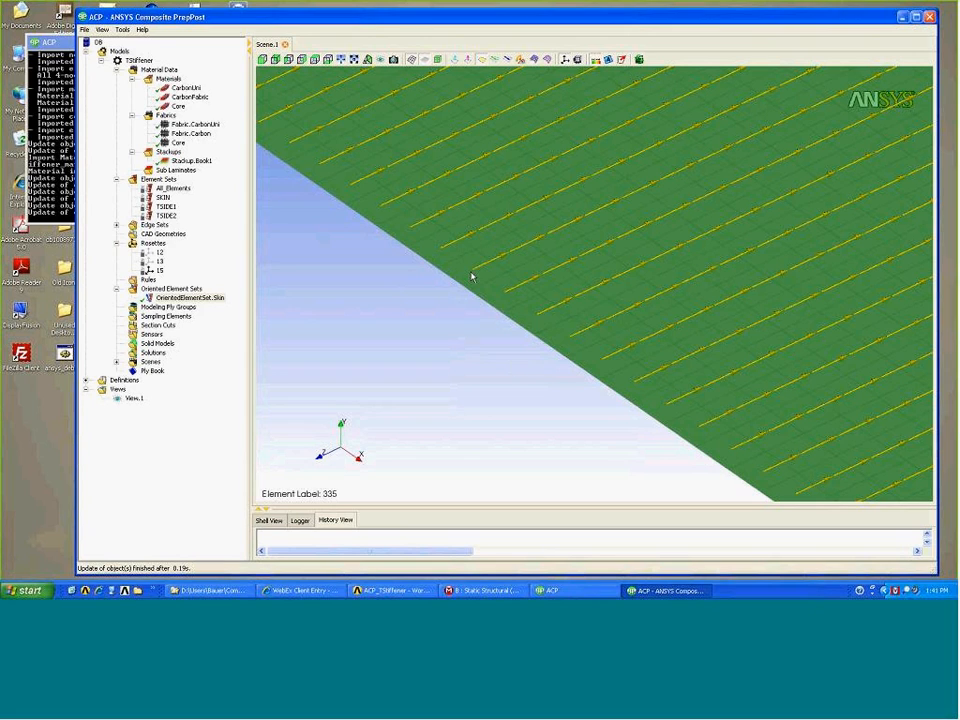
left_click_drag(555, 296, 668, 352)
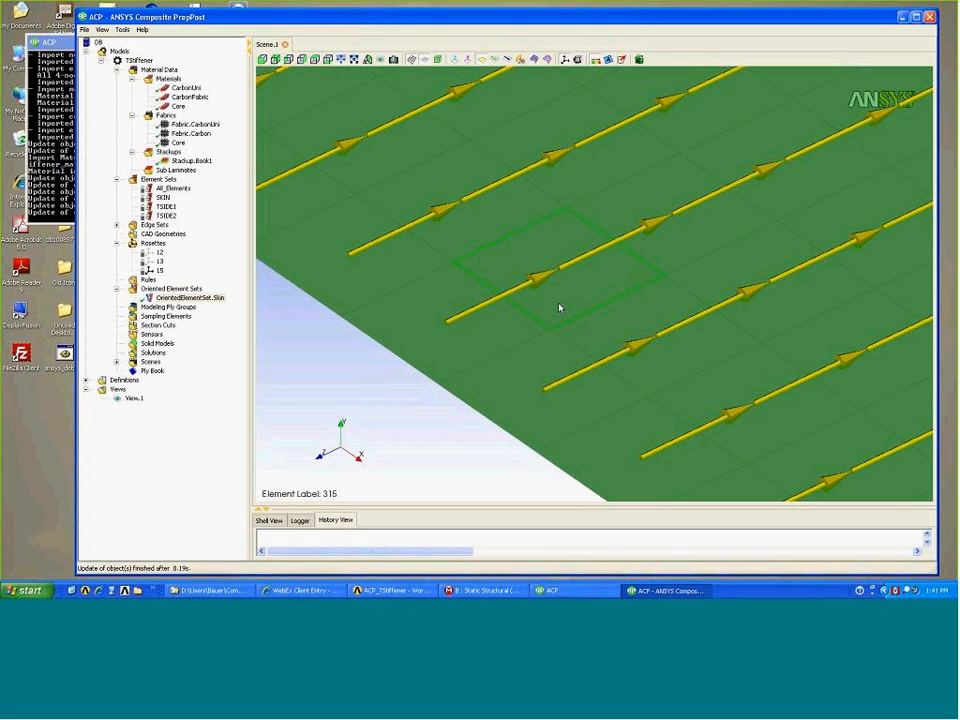
left_click(482, 60)
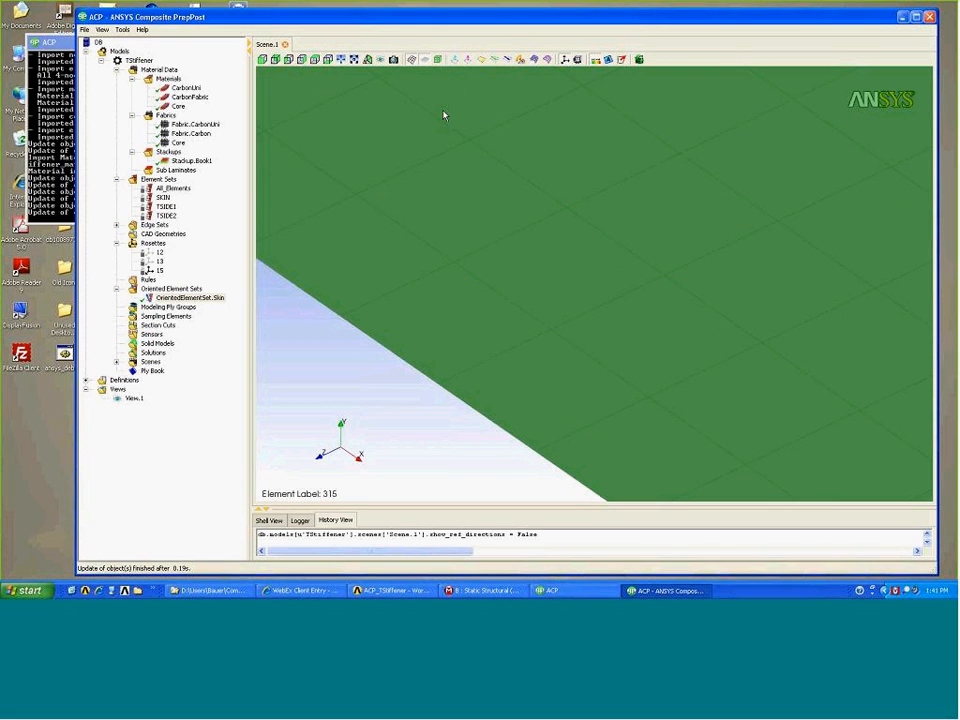
left_click(339, 61)
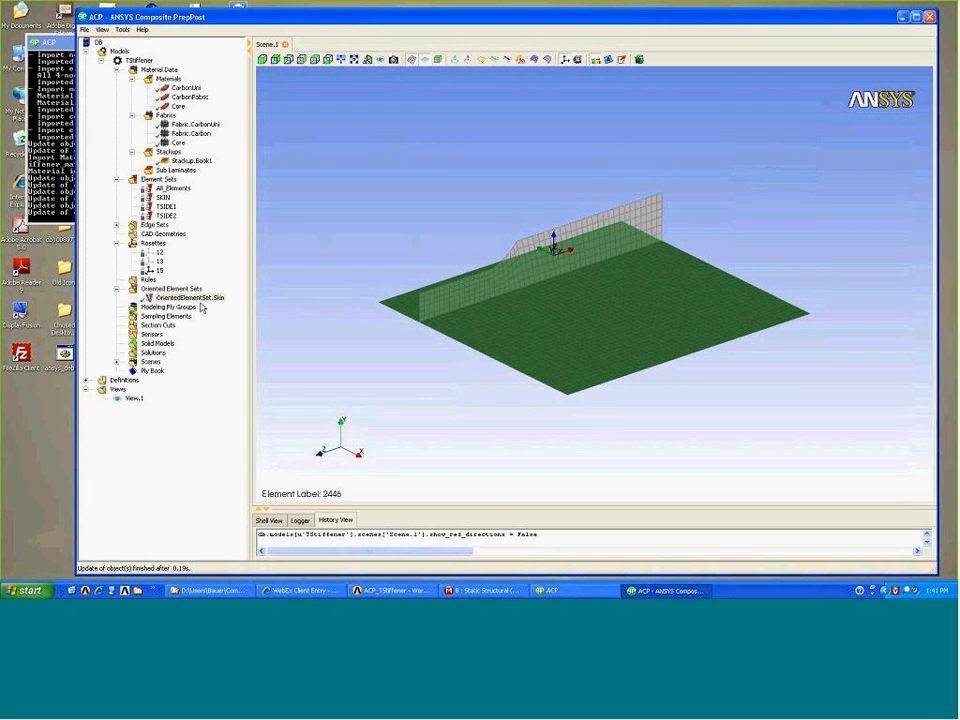
Create an oriented element set named OrientedElementSet.TSide1 and assign the element set TSIDE1 to it.
right_click(182, 288)
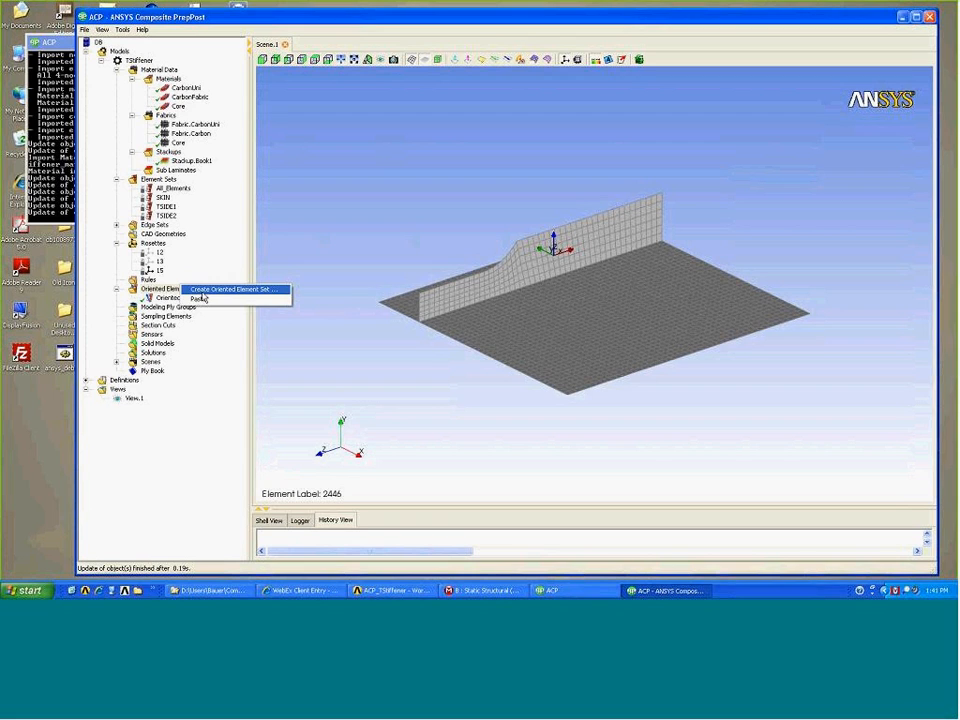
left_click(200, 298)
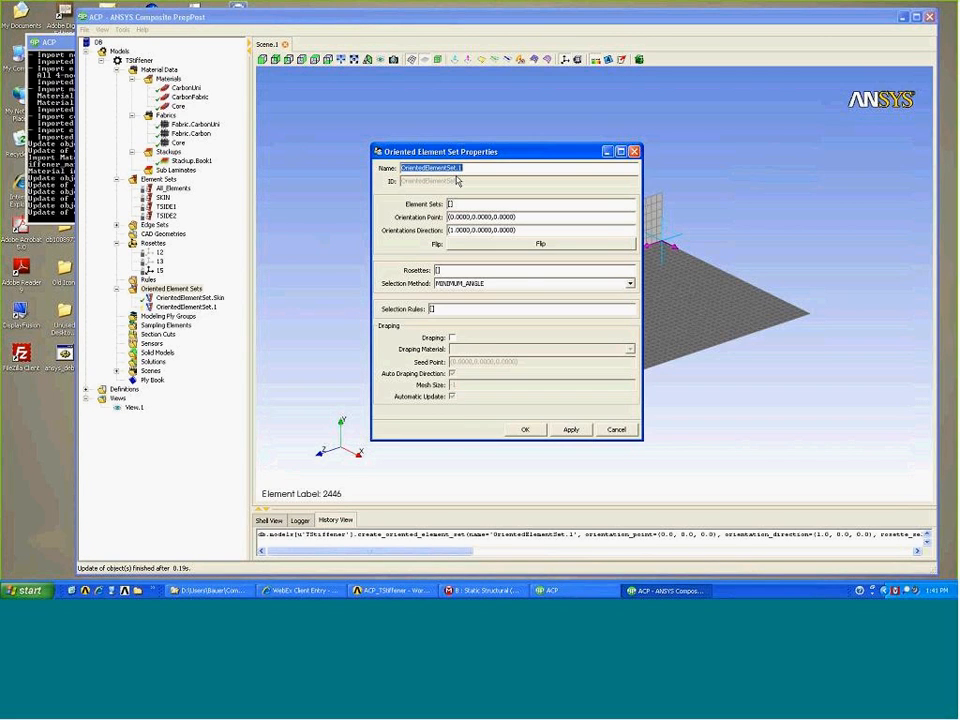
left_click(466, 168)
type("TSide1")
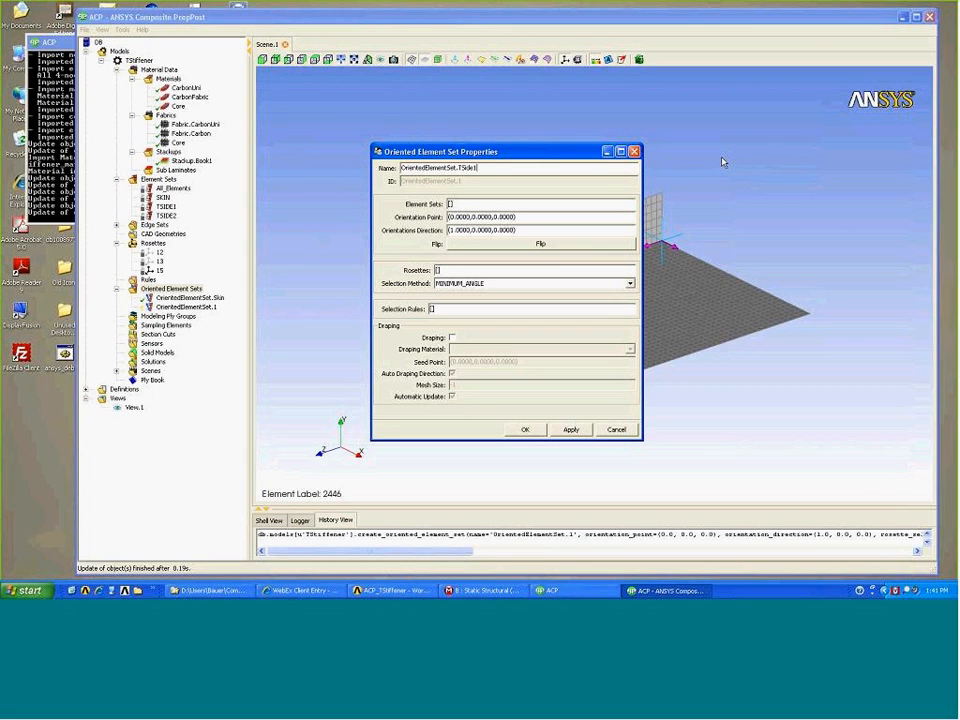
left_click_drag(518, 152, 730, 162)
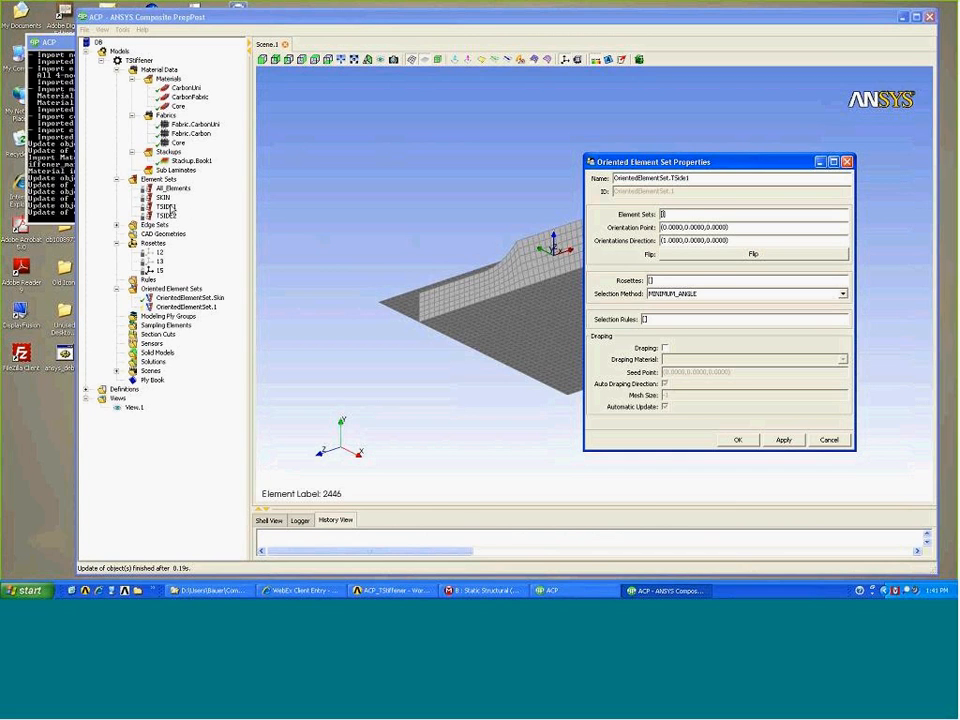
left_click(170, 208)
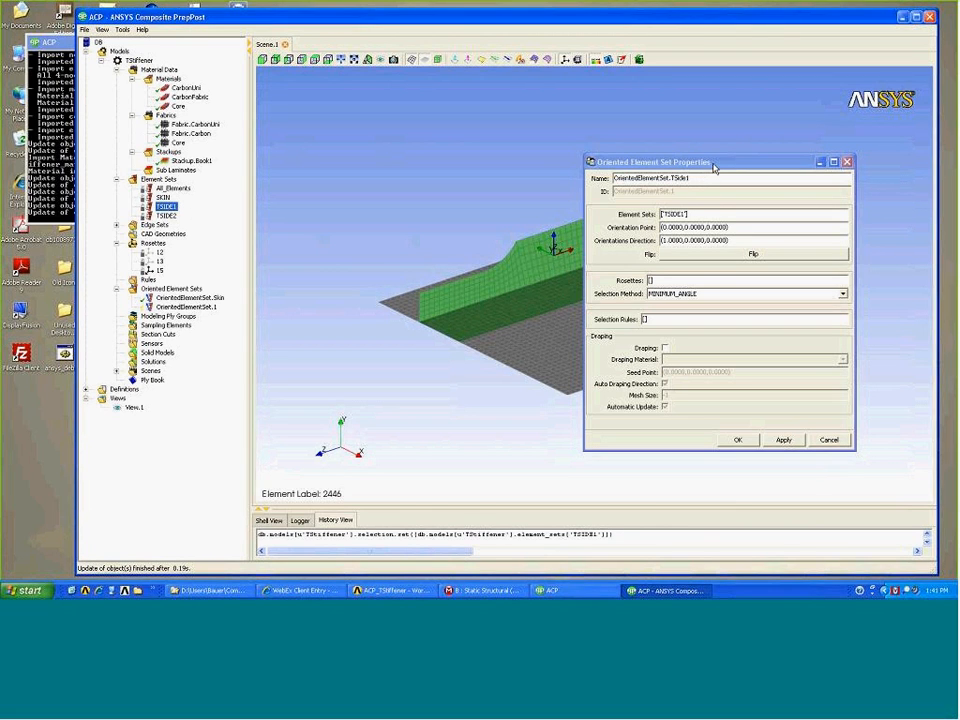
Set the orientation direction of OrientedElementSet.TSide1 to (1, 1, 0), assign rosette 15, and accept the set.
left_click_drag(713, 167, 778, 183)
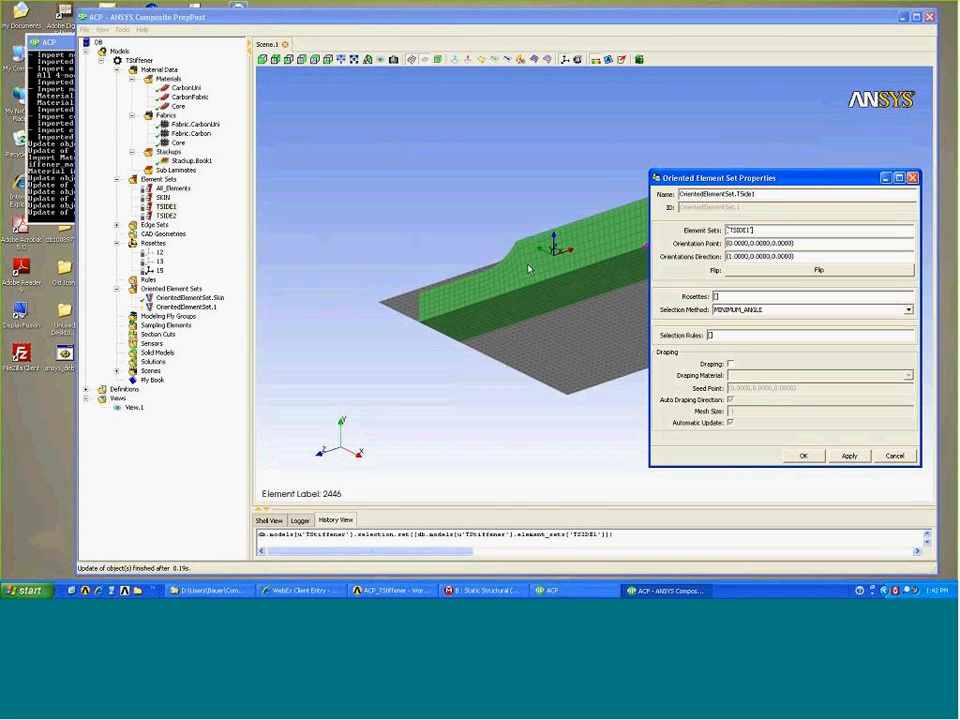
middle_click_drag(529, 268, 450, 270)
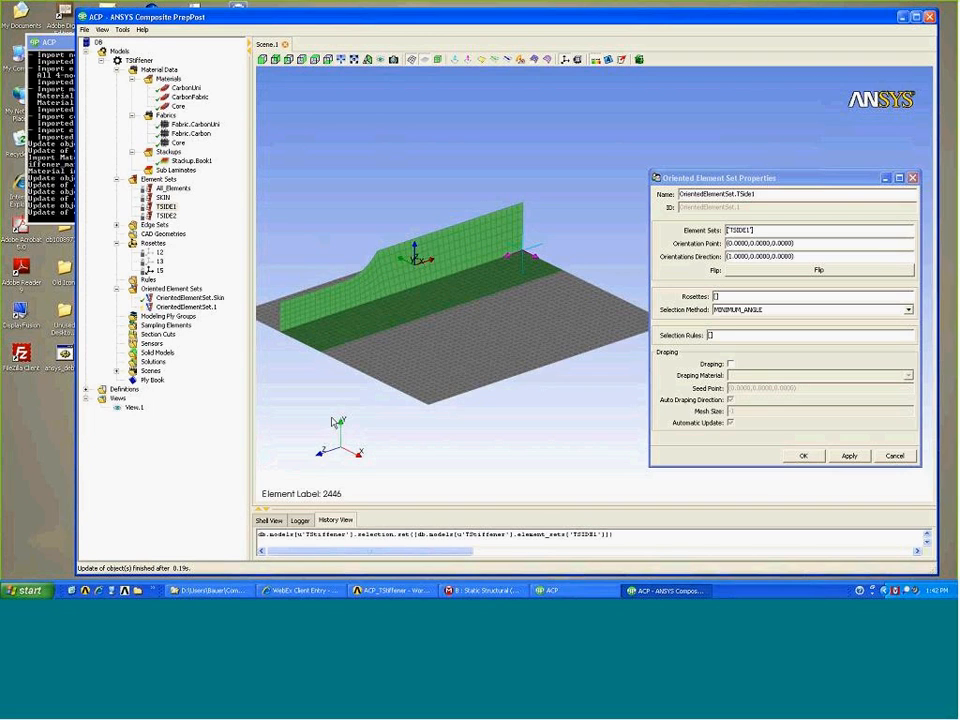
left_click(751, 257)
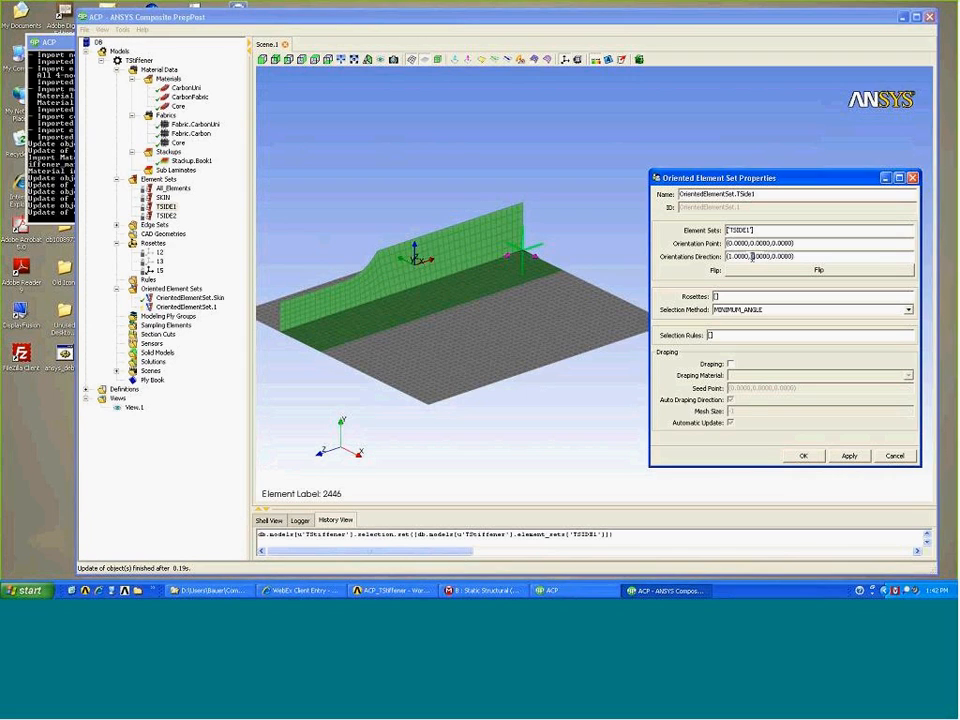
type("1.0000,")
left_click(714, 297)
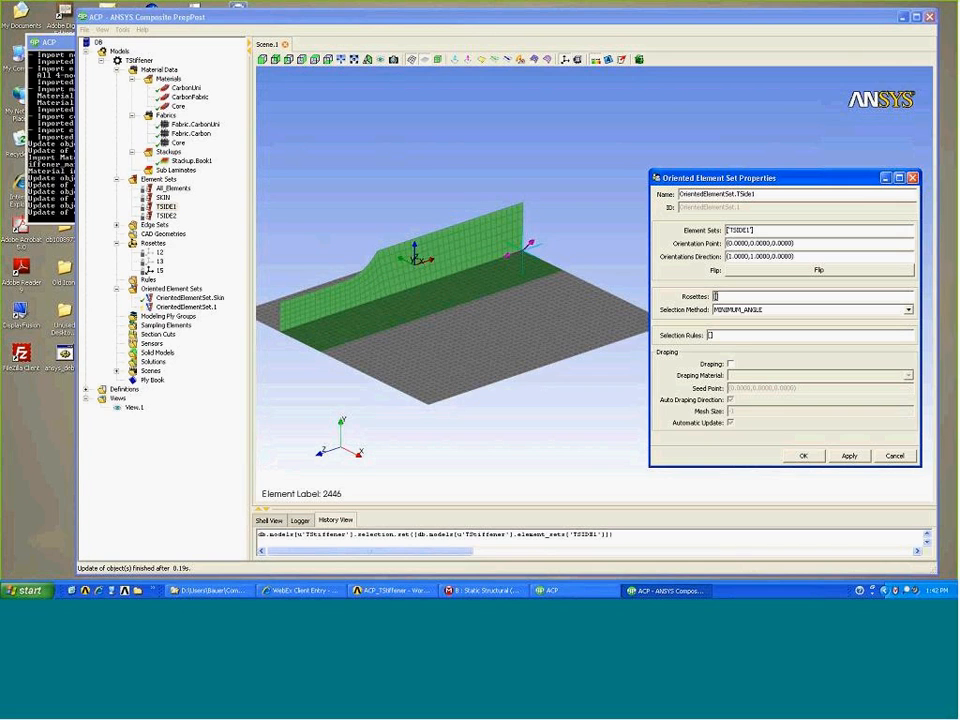
left_click(158, 270)
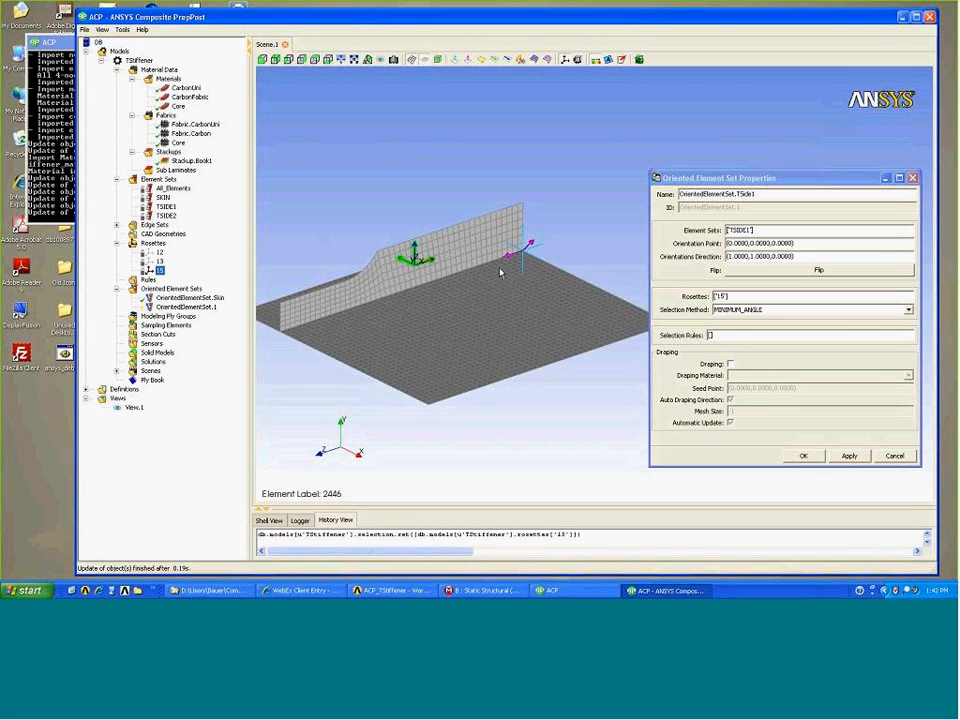
left_click(803, 456)
Create an oriented element set named OrientedElementSet.TSide2 and assign the element set TSIDE2 to it.
right_click(192, 288)
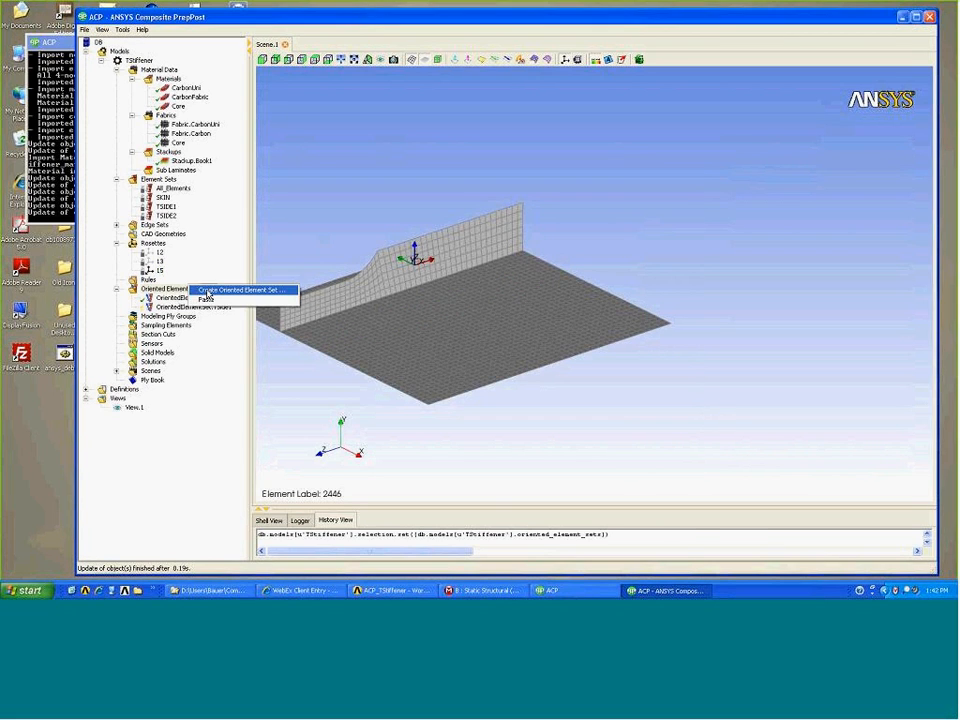
left_click(210, 290)
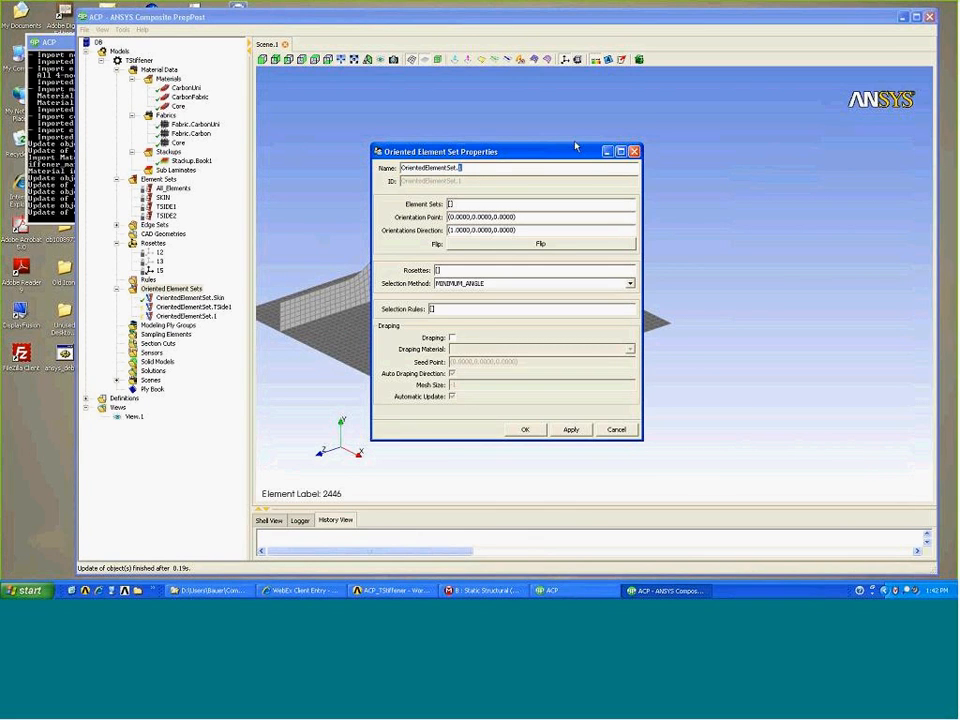
left_click_drag(491, 152, 637, 147)
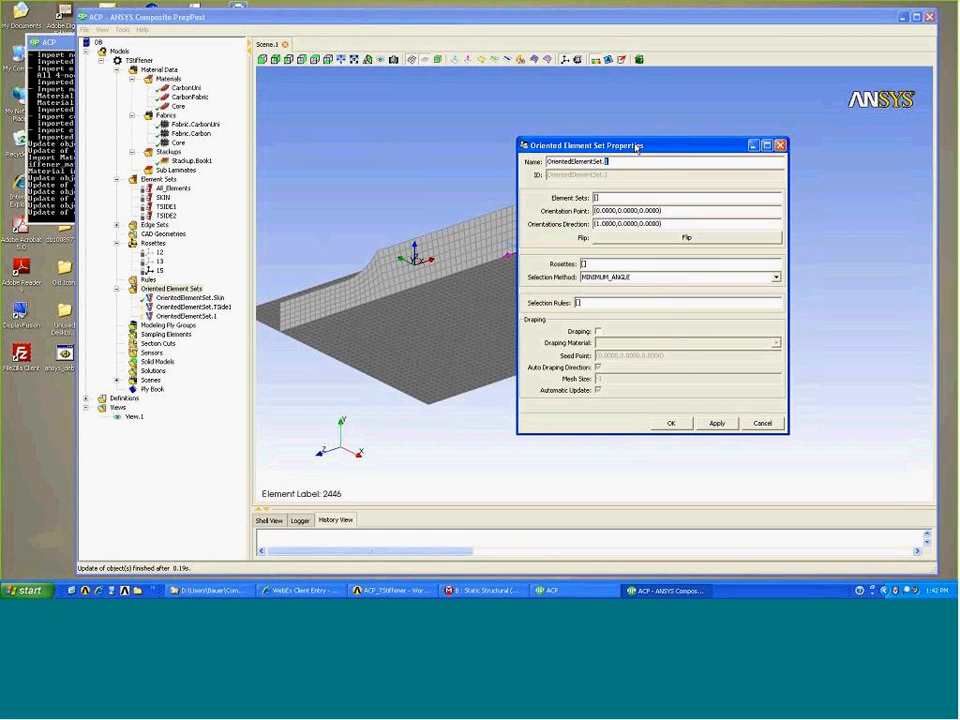
type("TSide2")
left_click(598, 197)
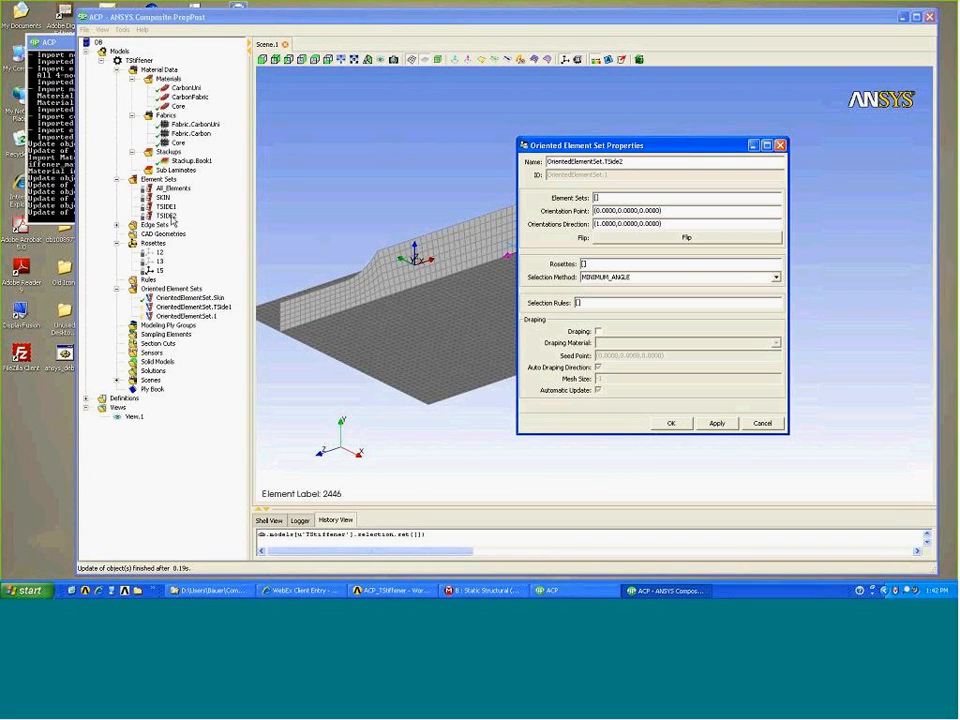
left_click(167, 216)
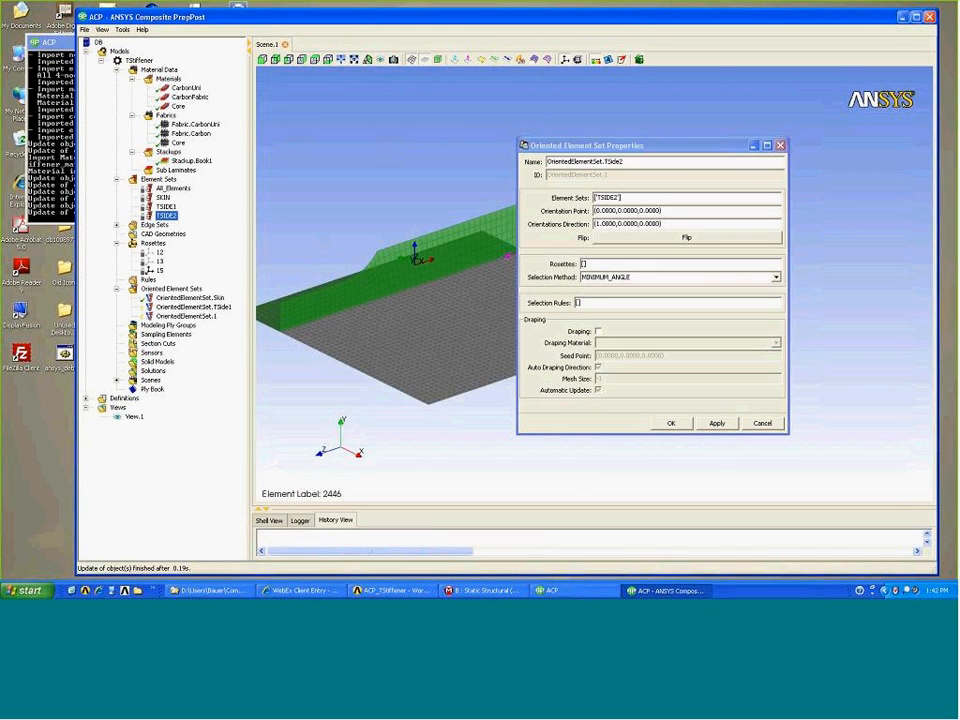
Set the orientation direction of OrientedElementSet.TSide2 to (-1, 1, 0), assign rosette 15, and accept the set.
left_click(597, 224)
type("-1")
left_click_drag(595, 224, 624, 224)
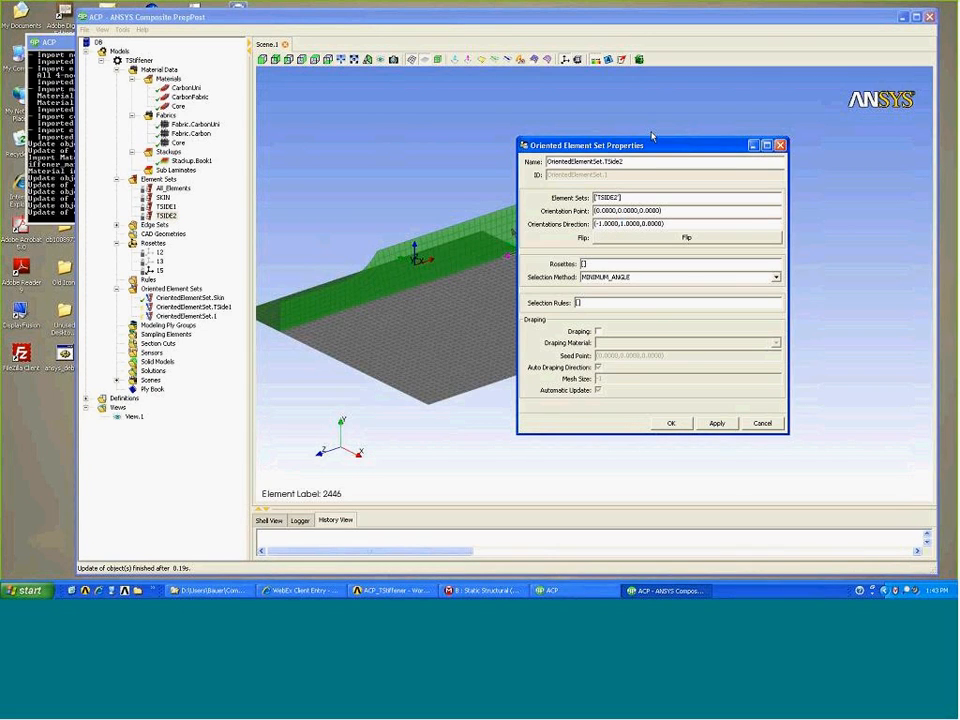
left_click(439, 197)
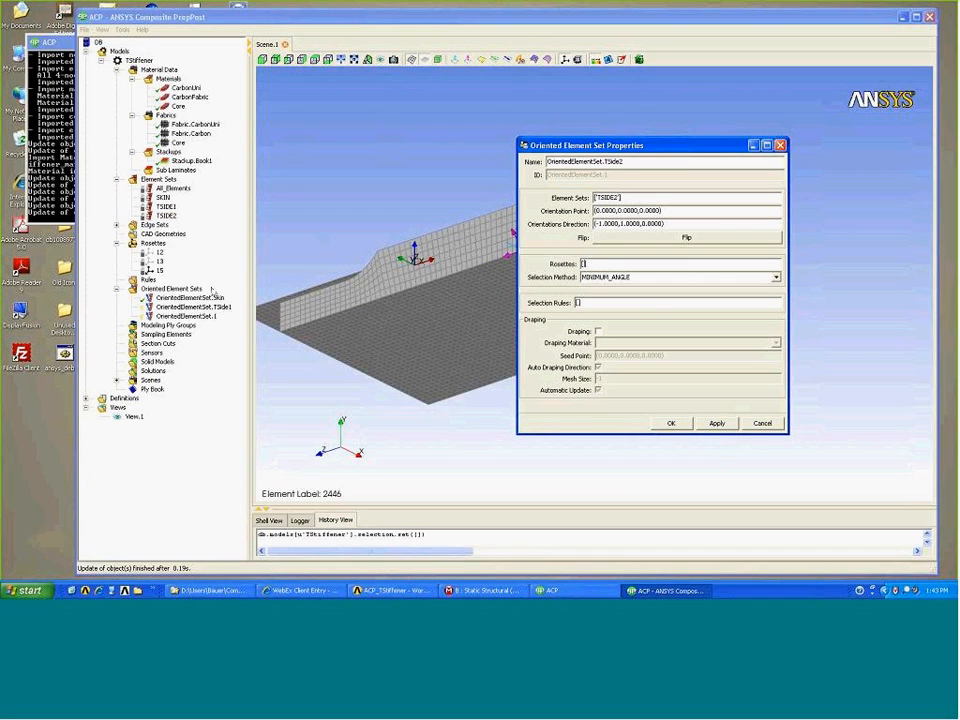
left_click(161, 272)
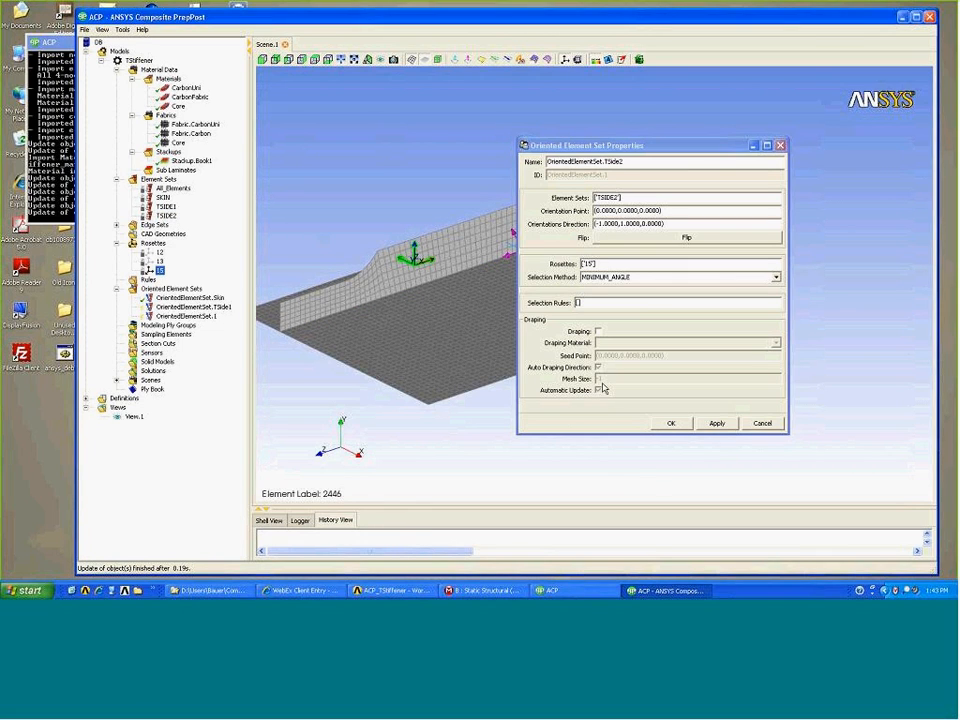
left_click(668, 424)
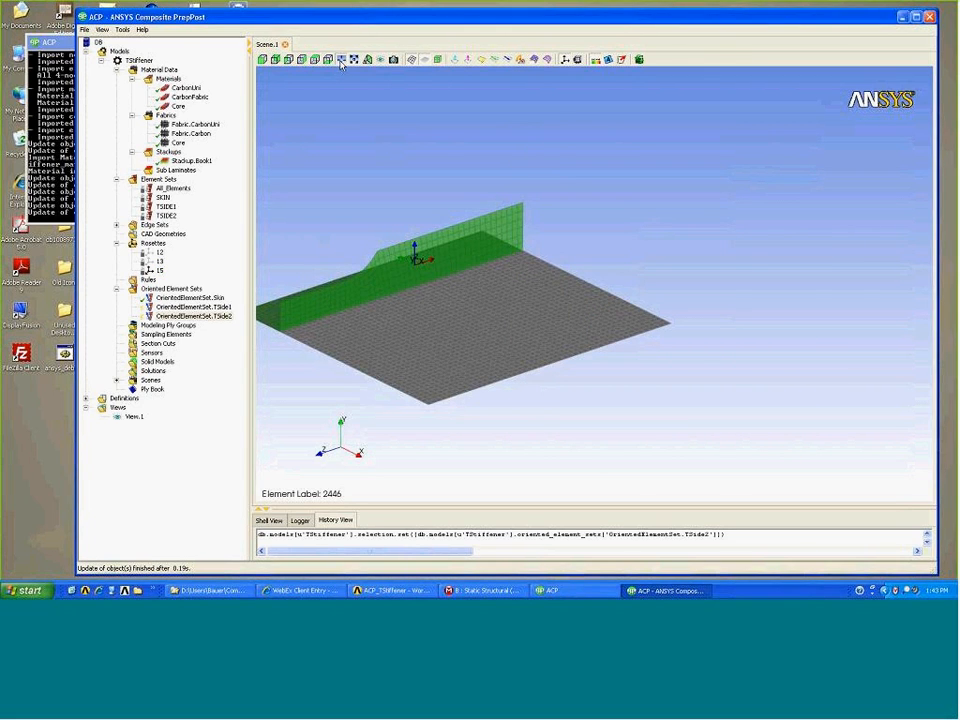
Update the model to compute the new TSide1 and TSide2 oriented element sets.
left_click(340, 61)
left_click_drag(521, 275, 535, 308)
left_click(639, 60)
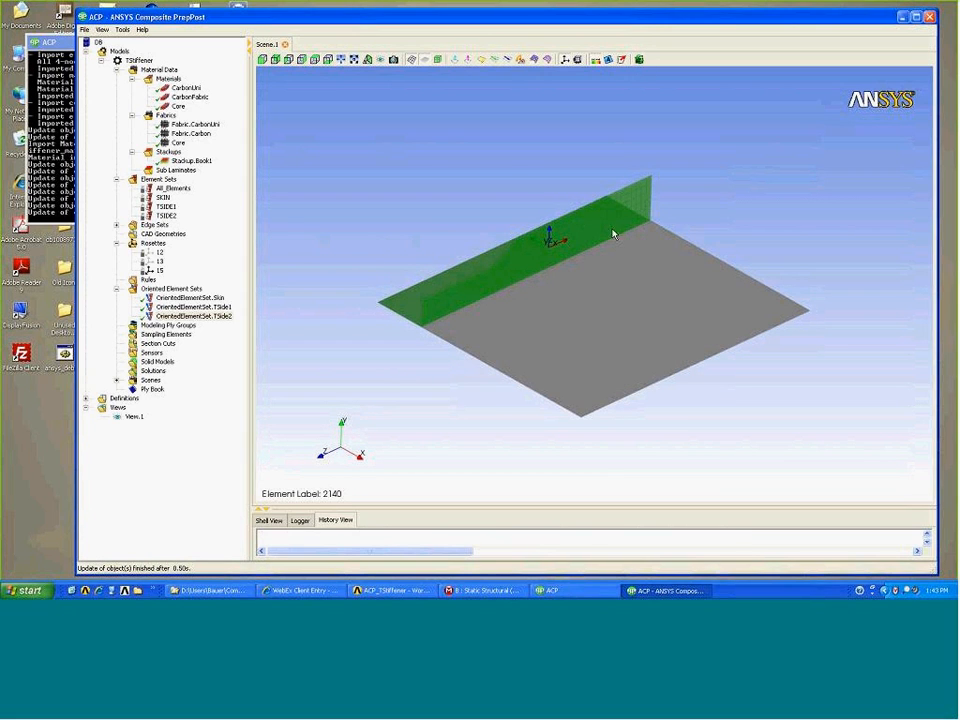
Show the orientation arrows of OrientedElementSet.TSide2 and inspect them up close where the stiffener web meets the flange at the front edge.
mouse_move(600, 229)
left_mouse_down()
mouse_move(621, 206)
mouse_move(703, 214)
mouse_move(684, 252)
mouse_move(623, 166)
left_mouse_up()
left_click(469, 60)
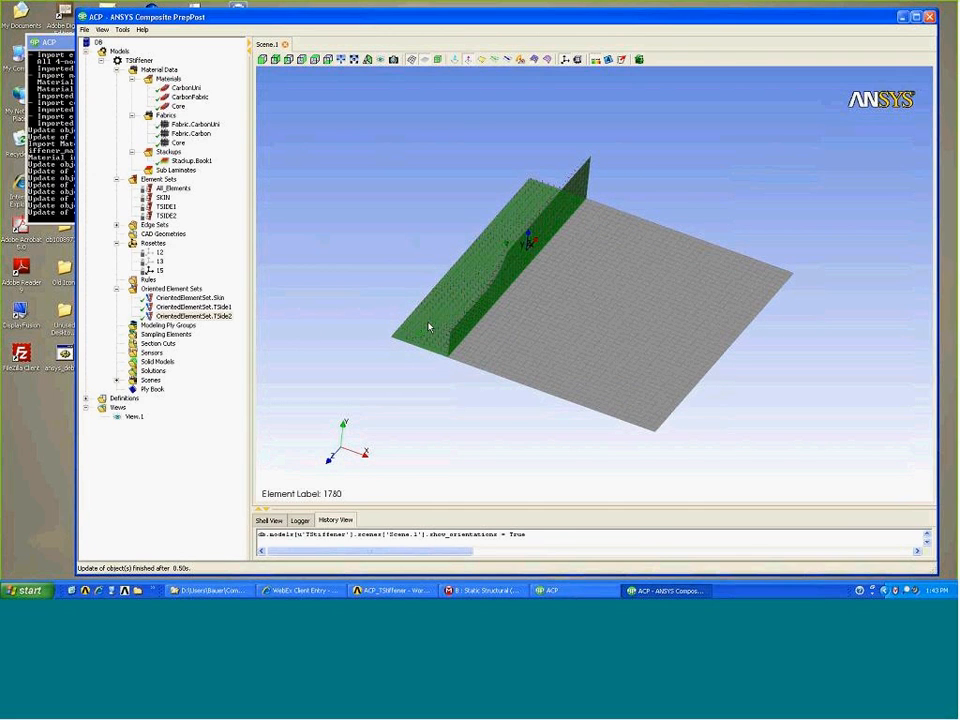
left_click_drag(428, 322, 483, 374)
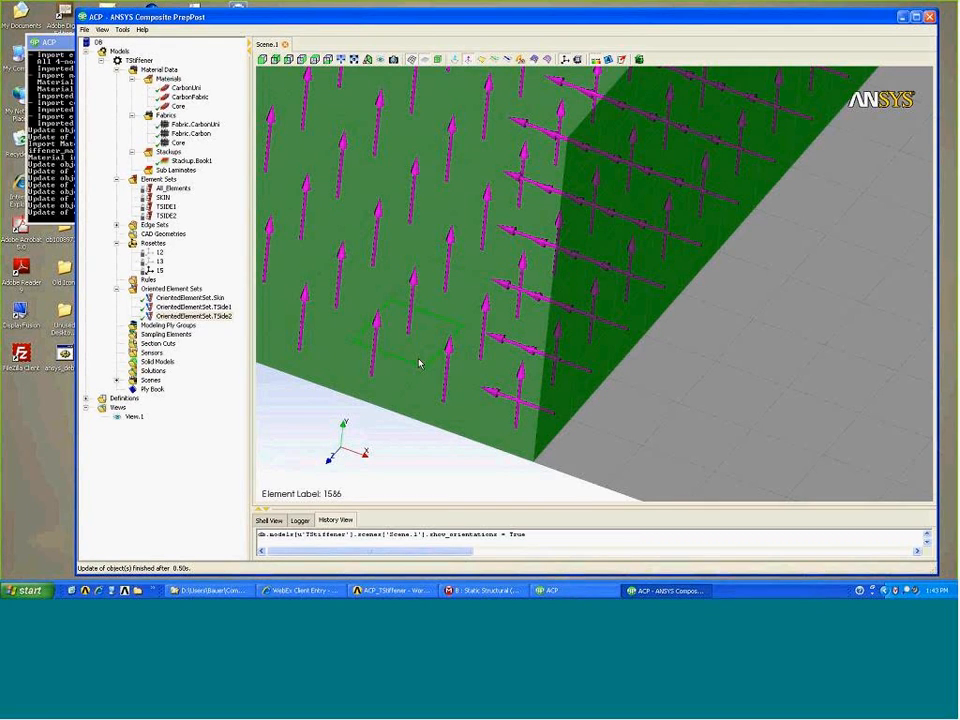
left_click_drag(420, 363, 425, 358)
middle_click_drag(425, 358, 600, 284)
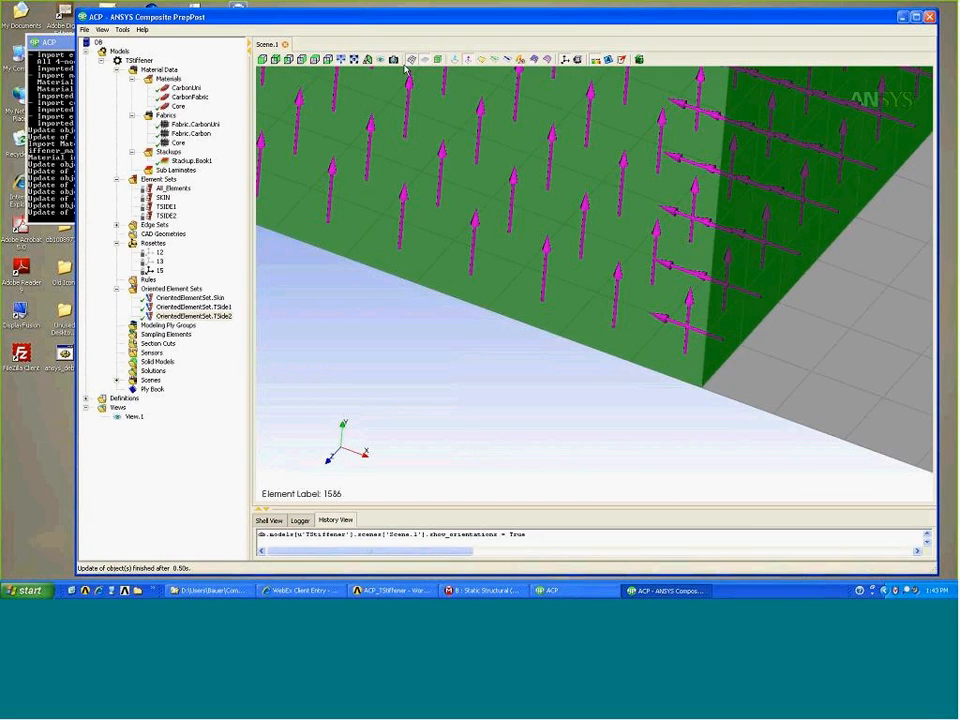
left_click(341, 59)
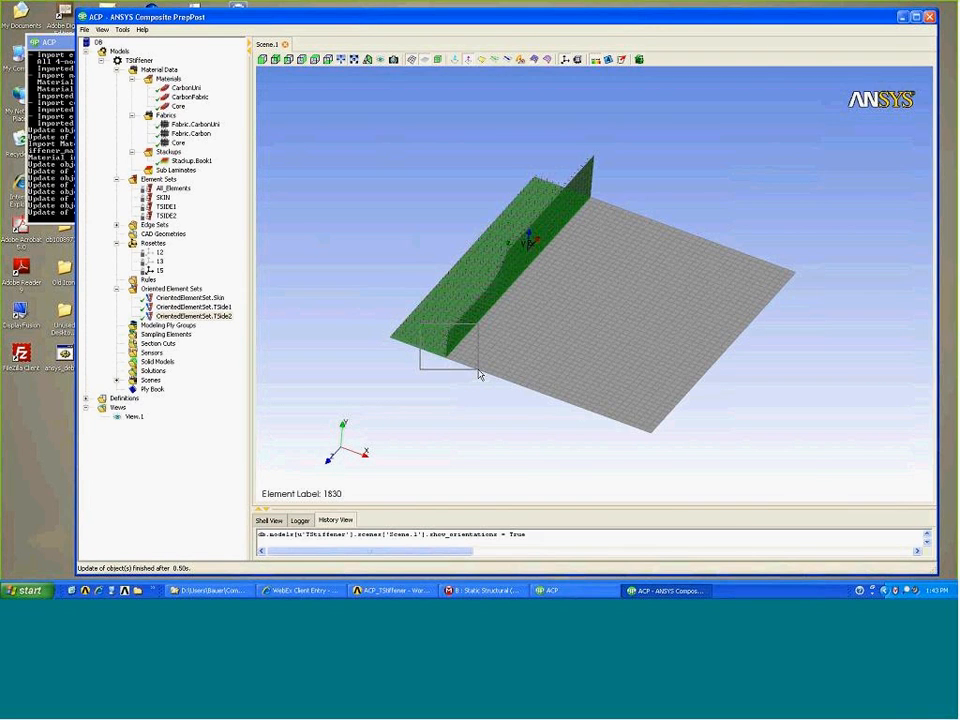
left_click_drag(479, 373, 479, 372)
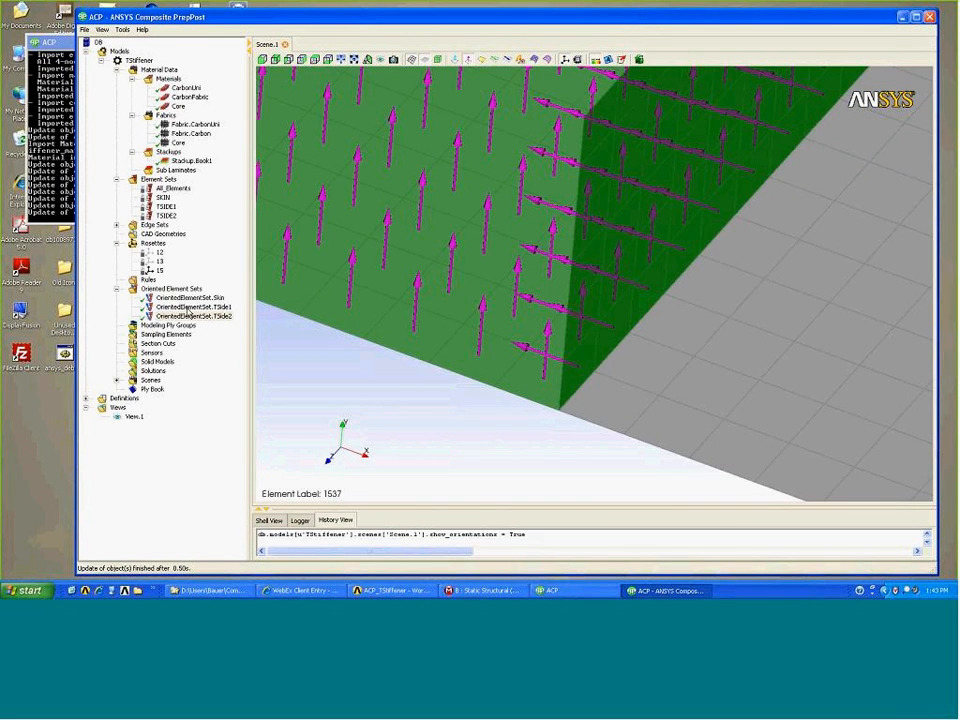
Display the reference directions on OrientedElementSet.TSide1 and compare them with those of OrientedElementSet.TSide2.
left_click(186, 307)
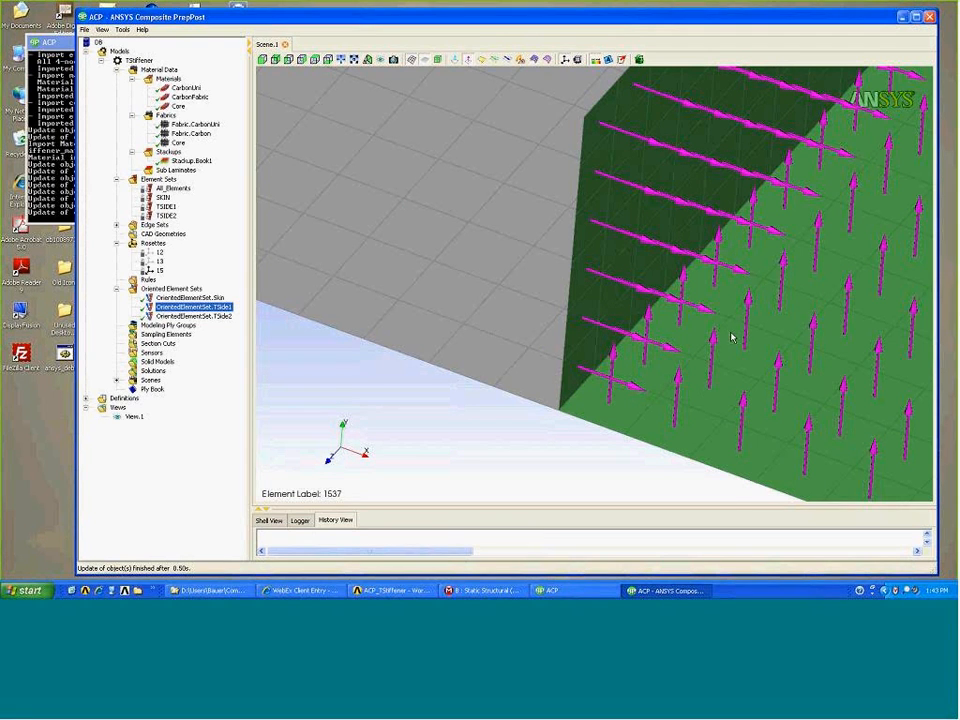
left_click(483, 61)
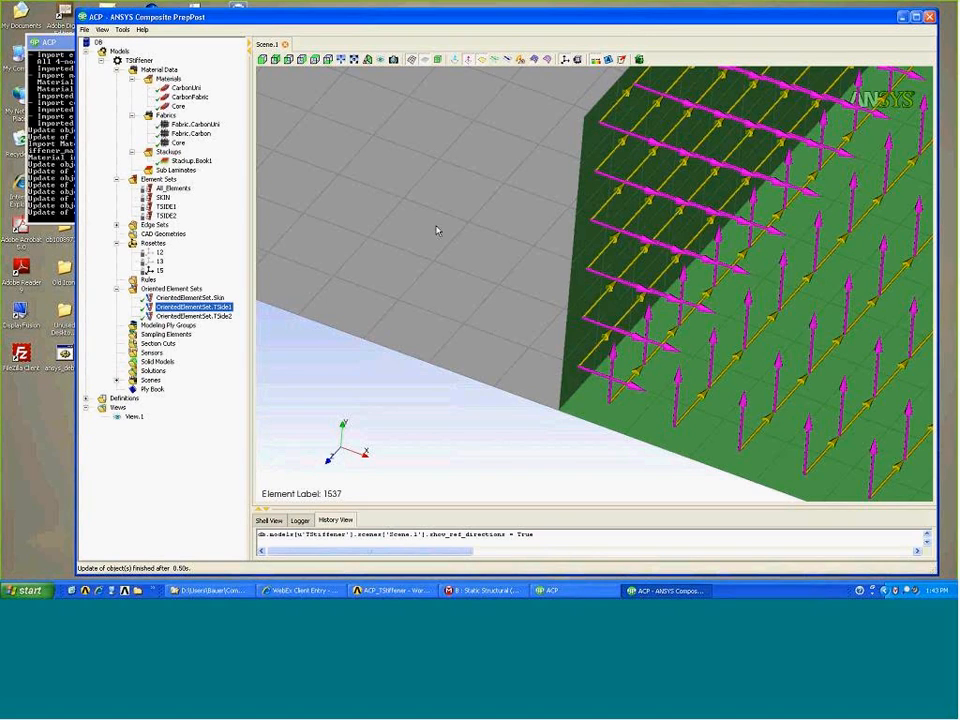
left_click(216, 316)
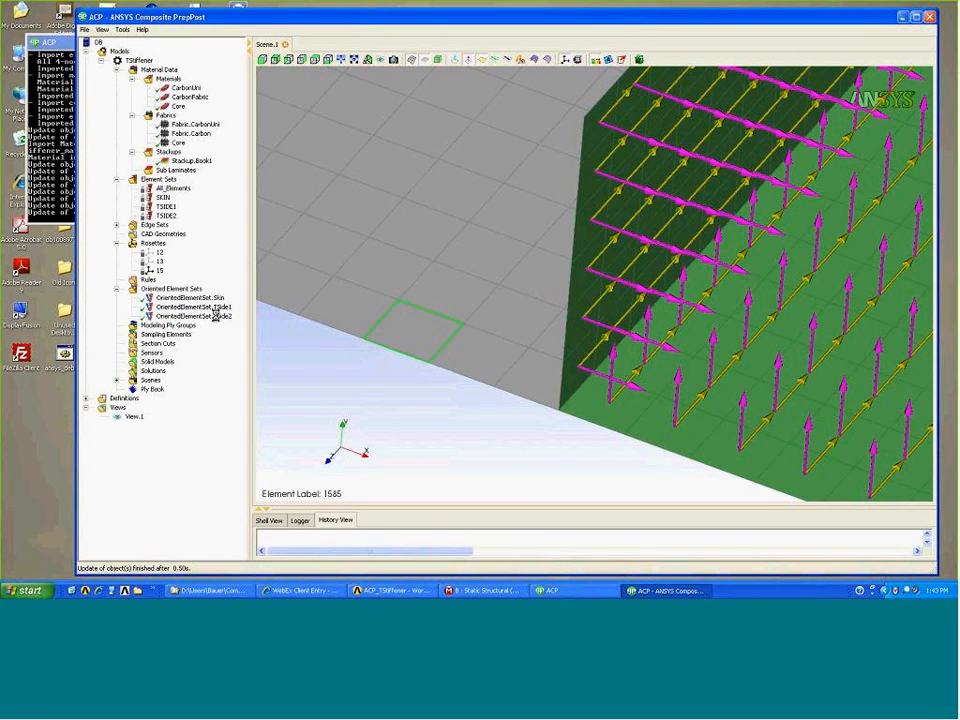
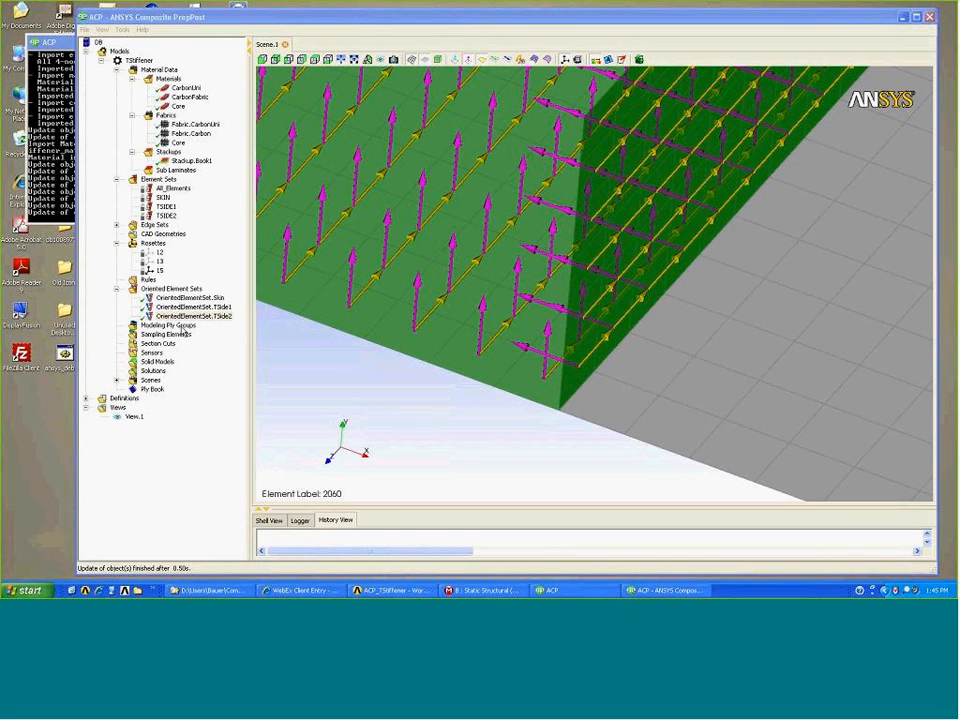
Create a modeling ply group named PlyGroup.Skin and accept it.
left_click(190, 325)
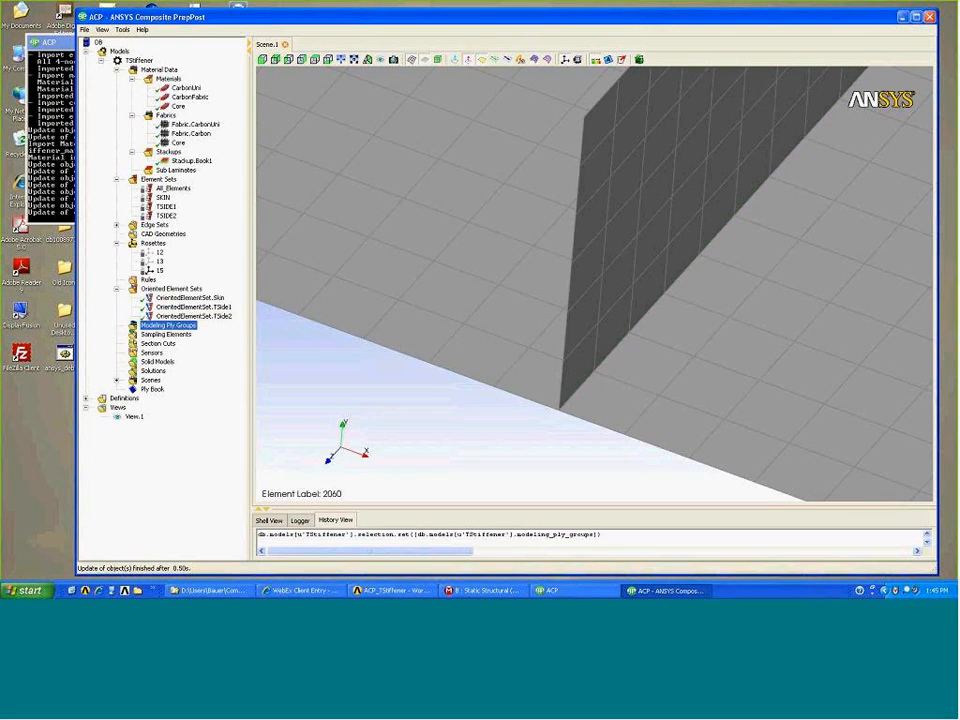
left_click(341, 60)
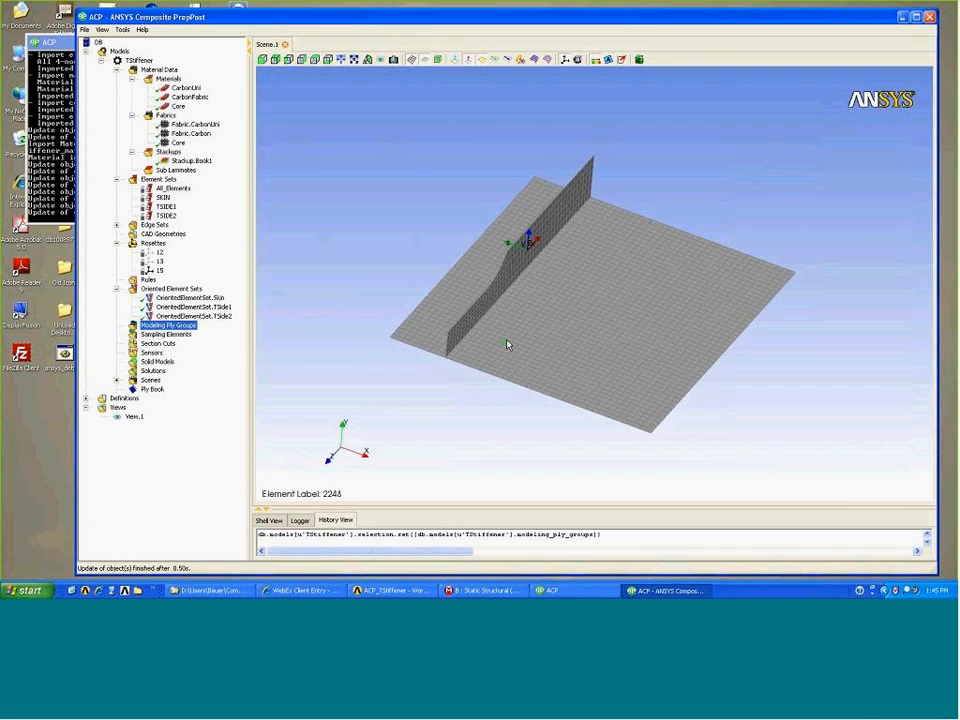
mouse_move(521, 326)
middle_mouse_down()
mouse_move(491, 323)
mouse_move(497, 336)
mouse_move(533, 328)
middle_mouse_up()
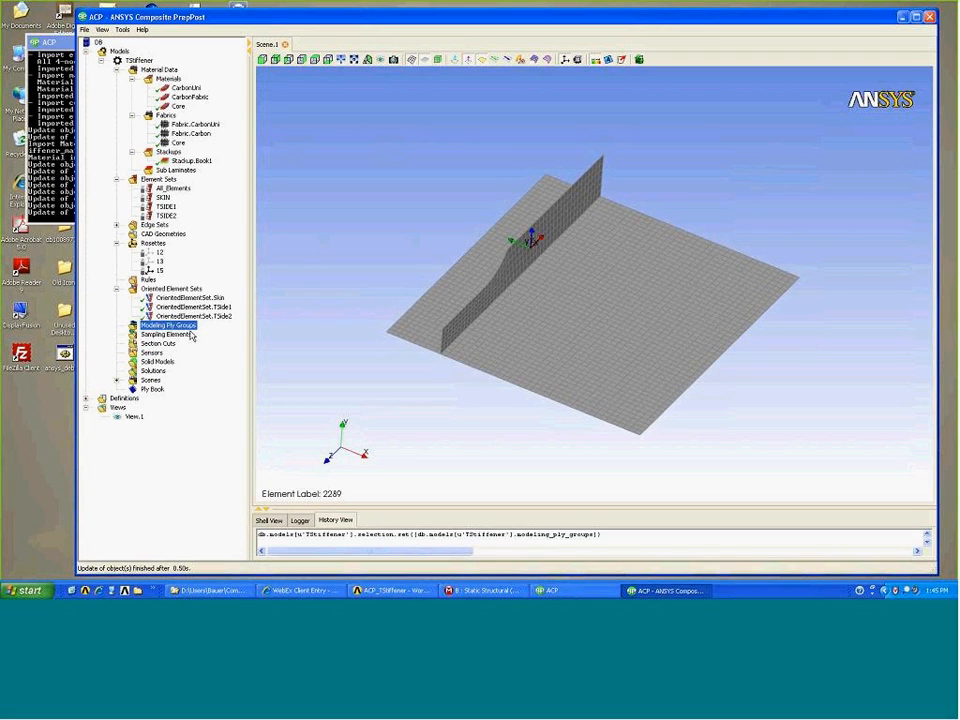
right_click(184, 324)
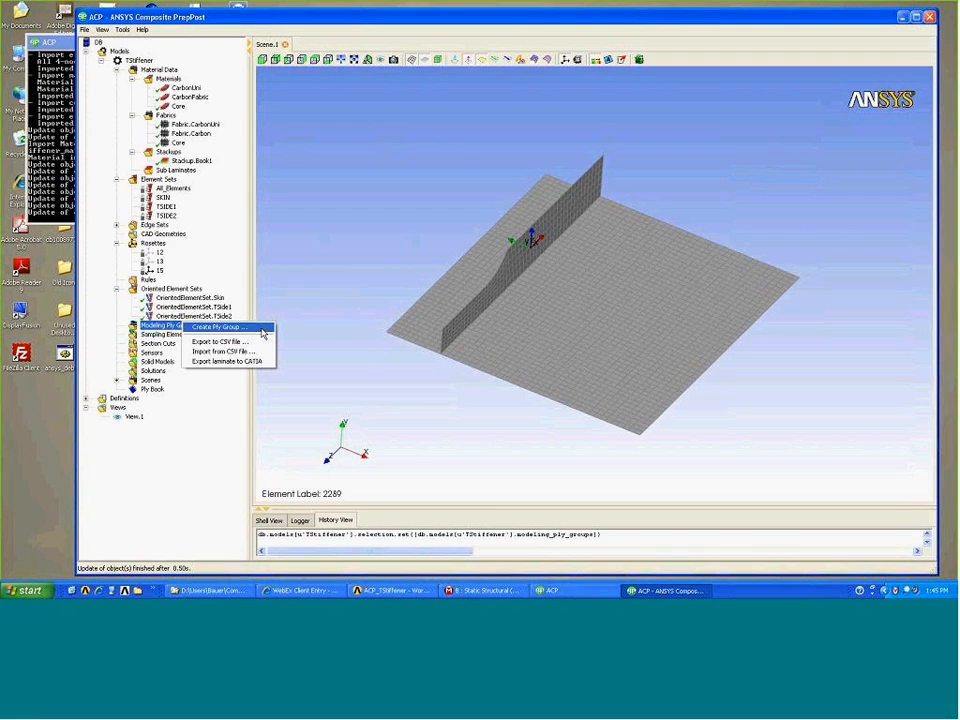
left_click(261, 329)
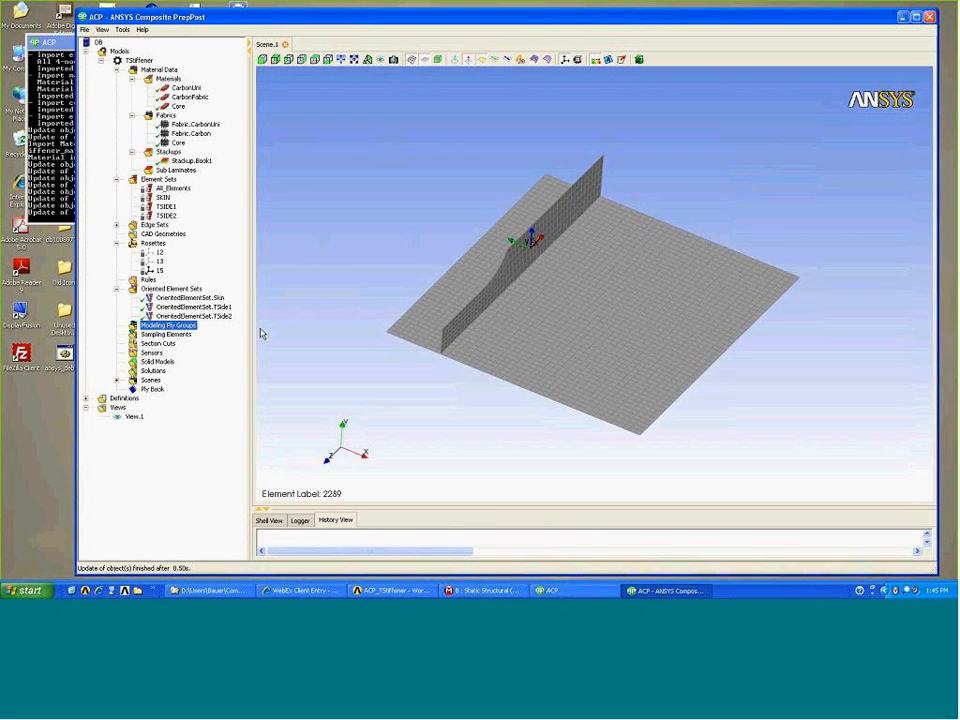
left_click(520, 286)
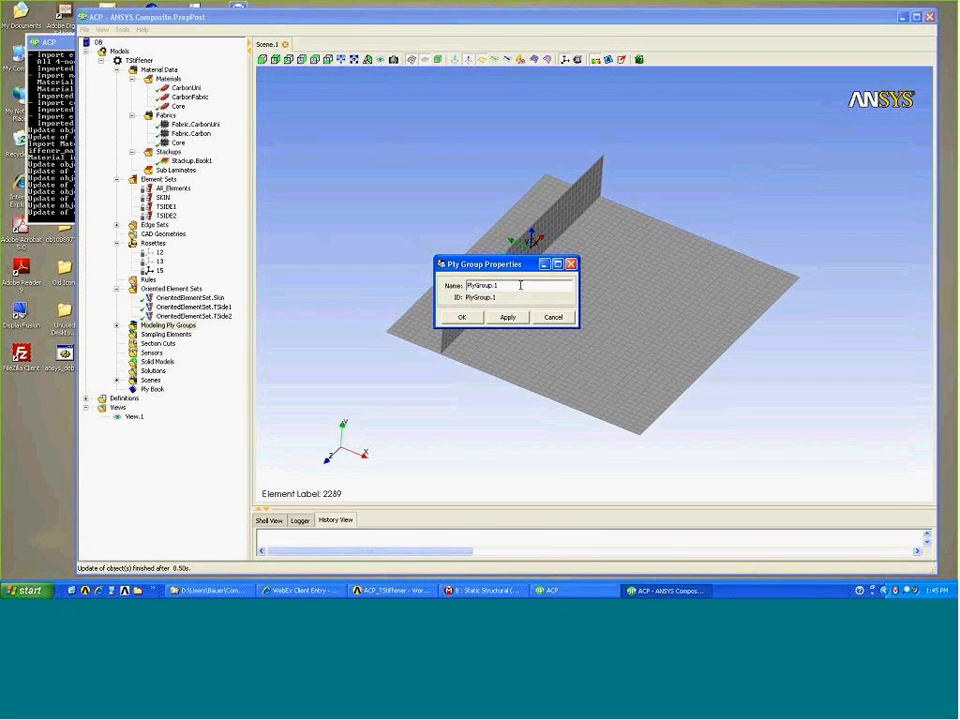
key("BackSpace")
type("Skin")
left_click(458, 318)
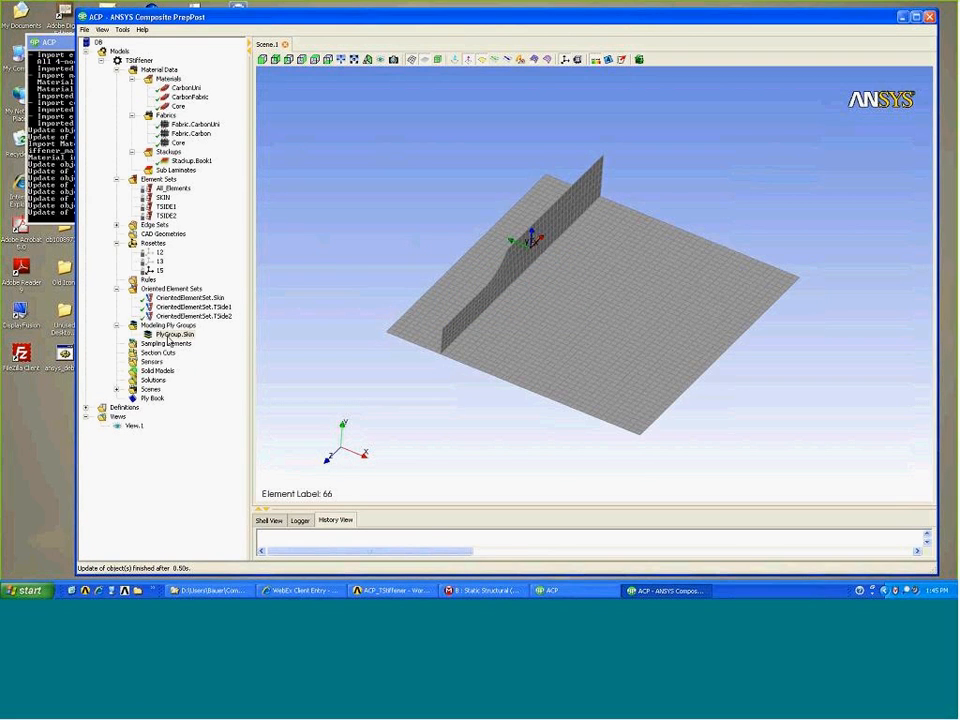
Create a ply in PlyGroup.Skin and assign OrientedElementSet.Skin to it.
right_click(158, 334)
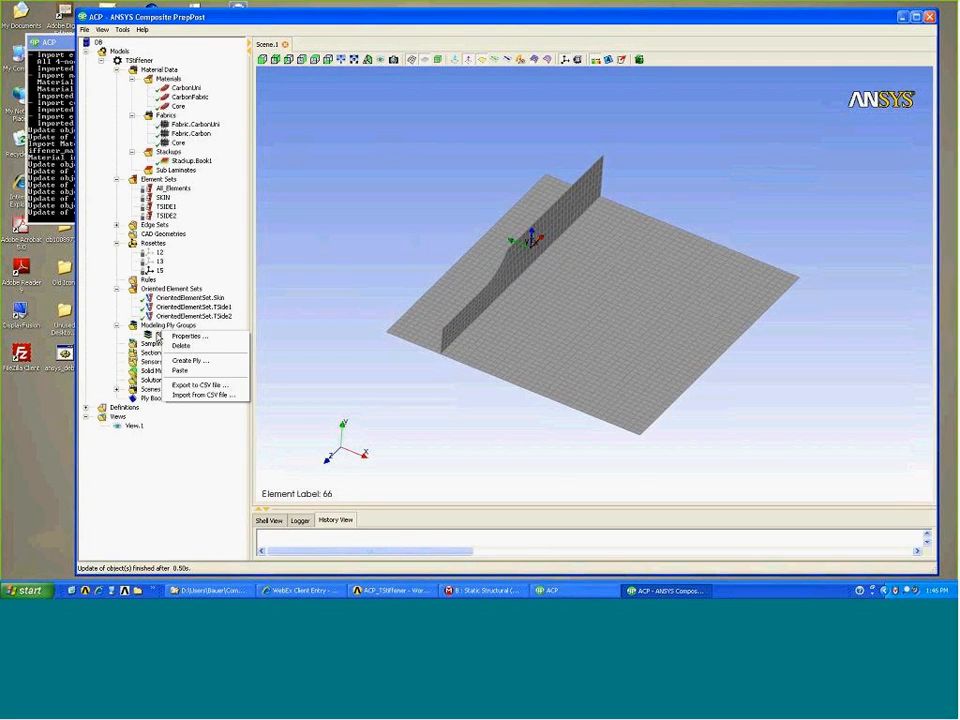
left_click(220, 361)
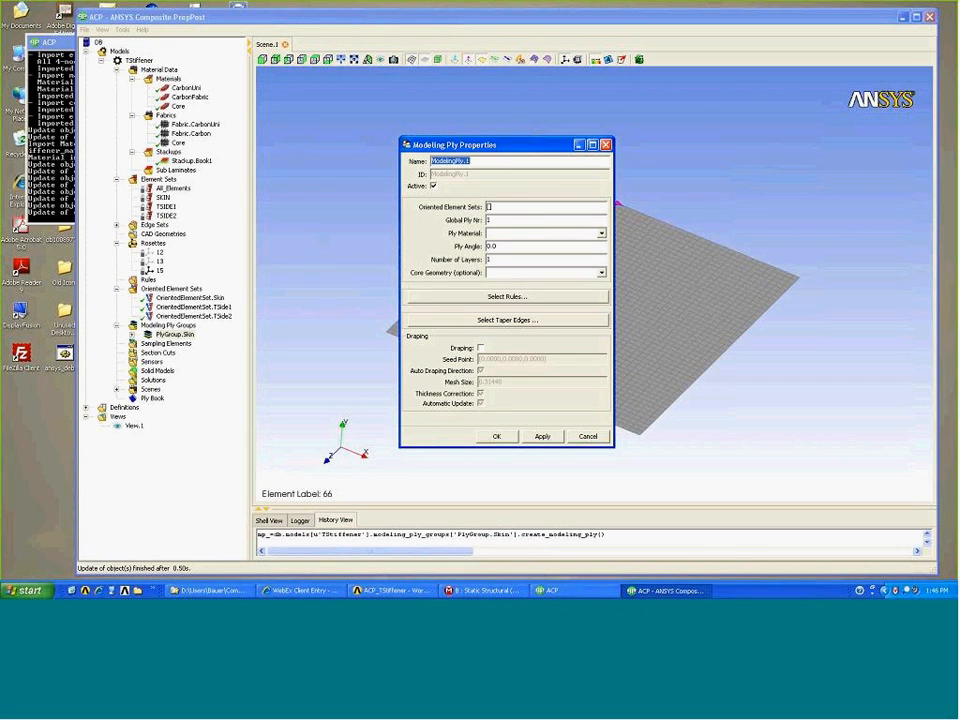
left_click(489, 207)
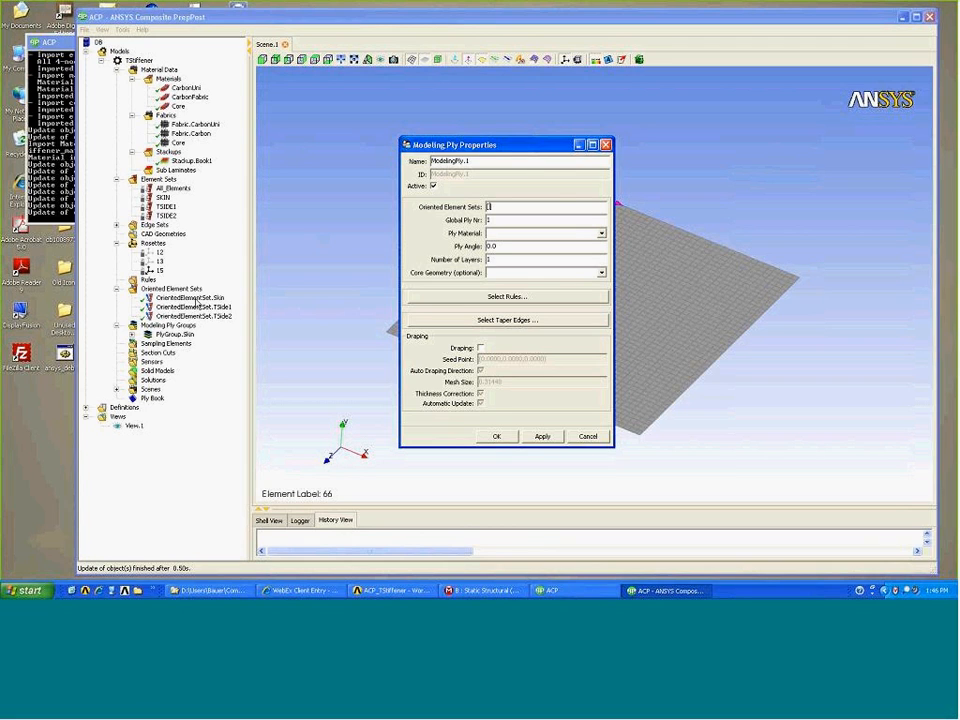
left_click(190, 298)
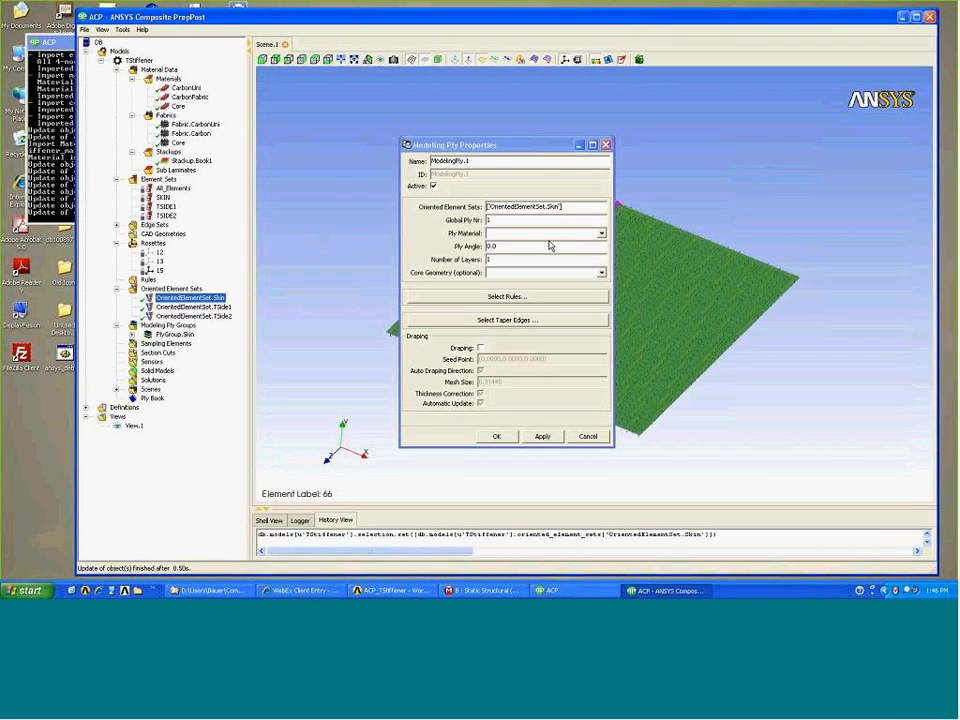
Set the new skin ply's material to Fabric.Carbon and its angle to 45 degrees, and accept the ply.
left_click(601, 234)
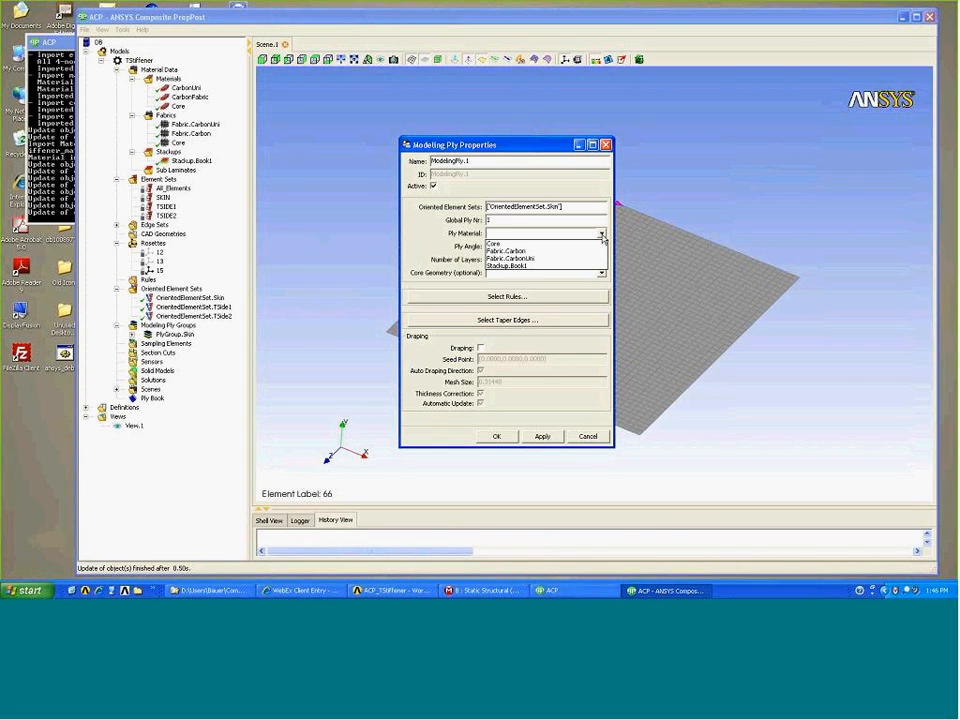
left_click(538, 251)
left_click_drag(499, 246, 482, 246)
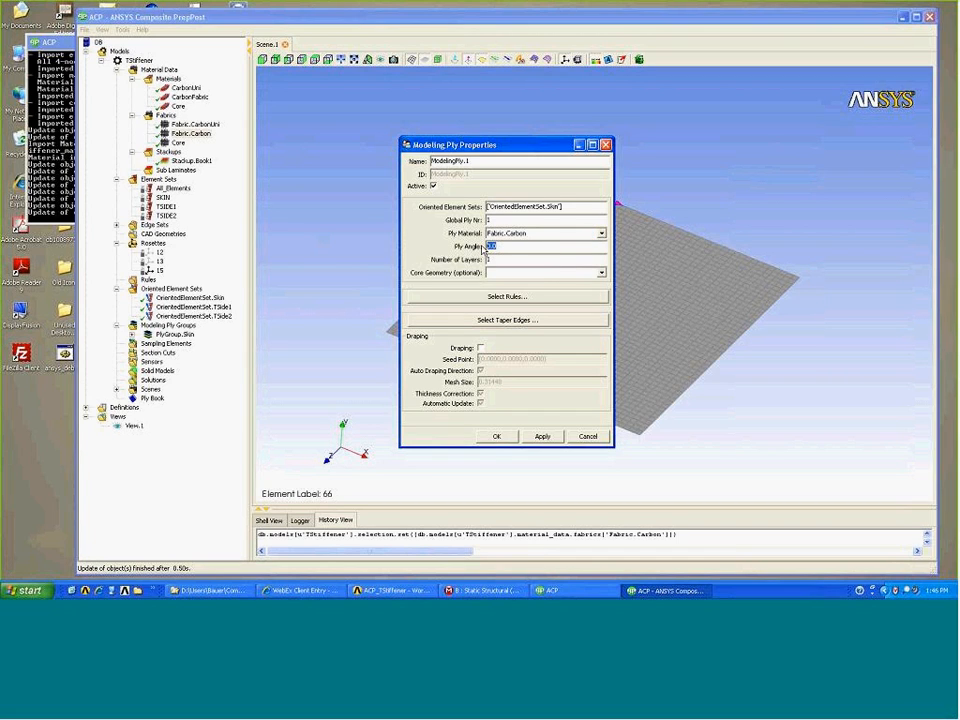
type("45")
left_click(498, 437)
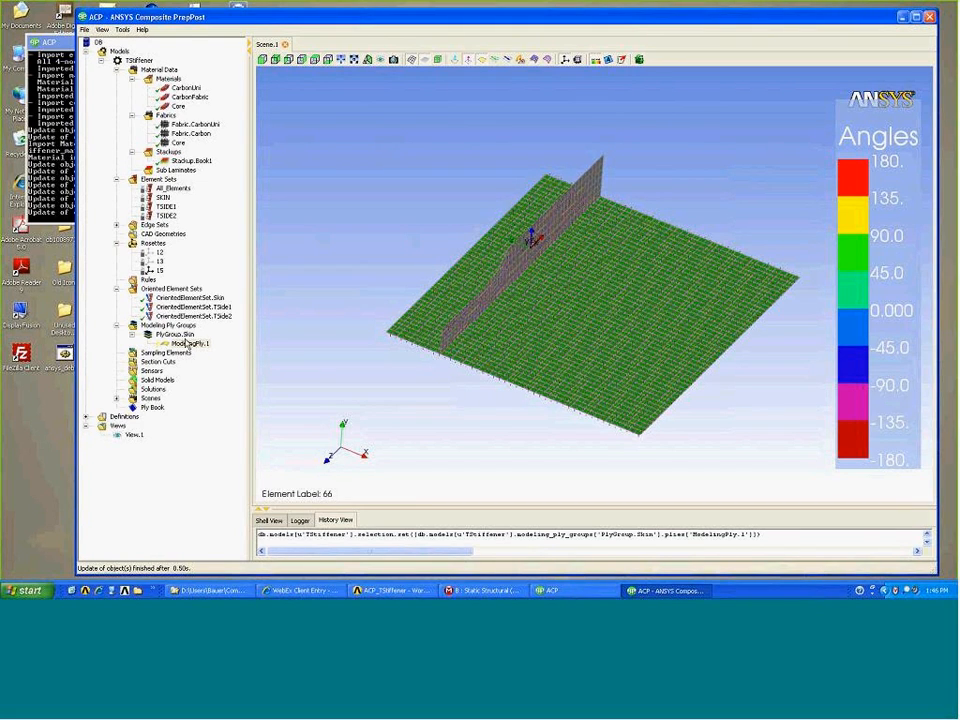
Copy ModelingPly.1 in PlyGroup.Skin and paste the duplicate after it.
right_click(186, 345)
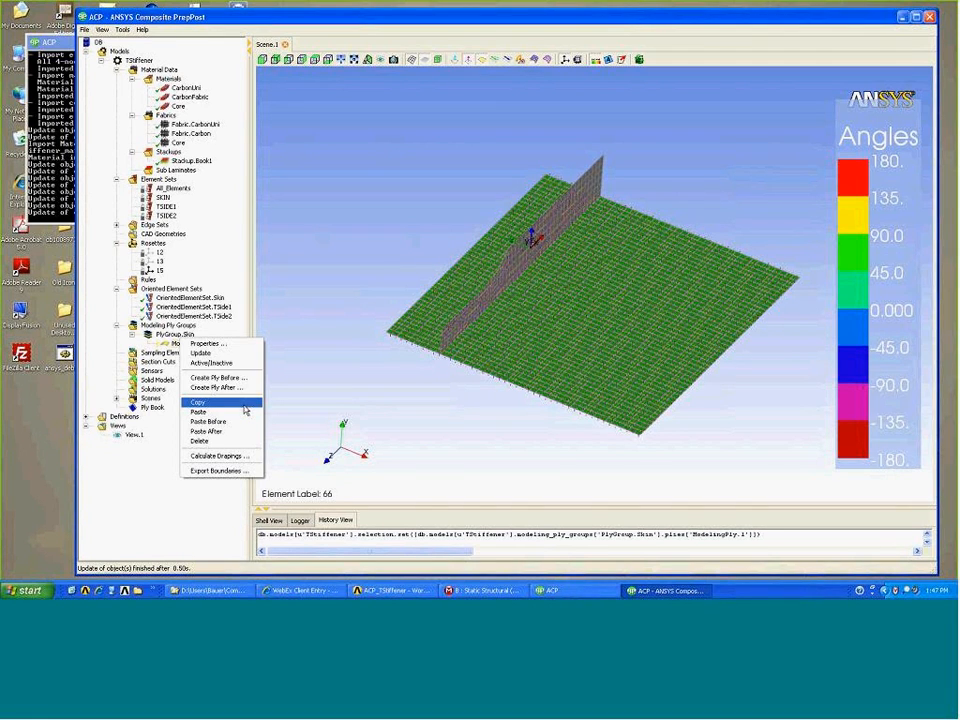
left_click(245, 405)
right_click(196, 342)
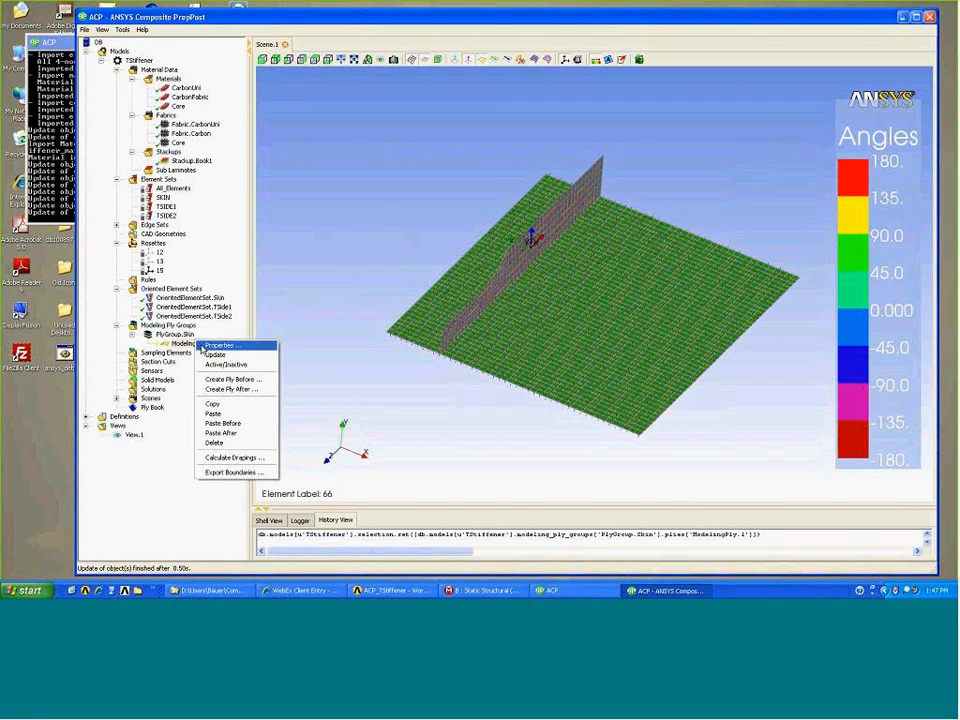
left_click(251, 435)
Set the ply angle of ModelingPly.2 to -45.0 degrees.
left_click(200, 353)
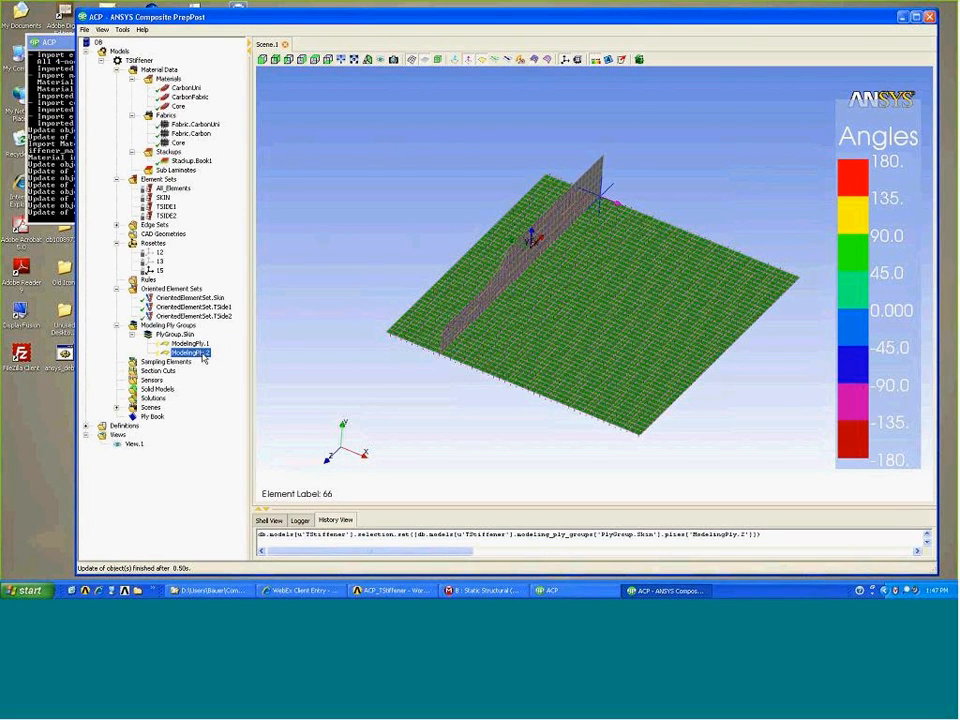
double_click(200, 354)
type("-45.0")
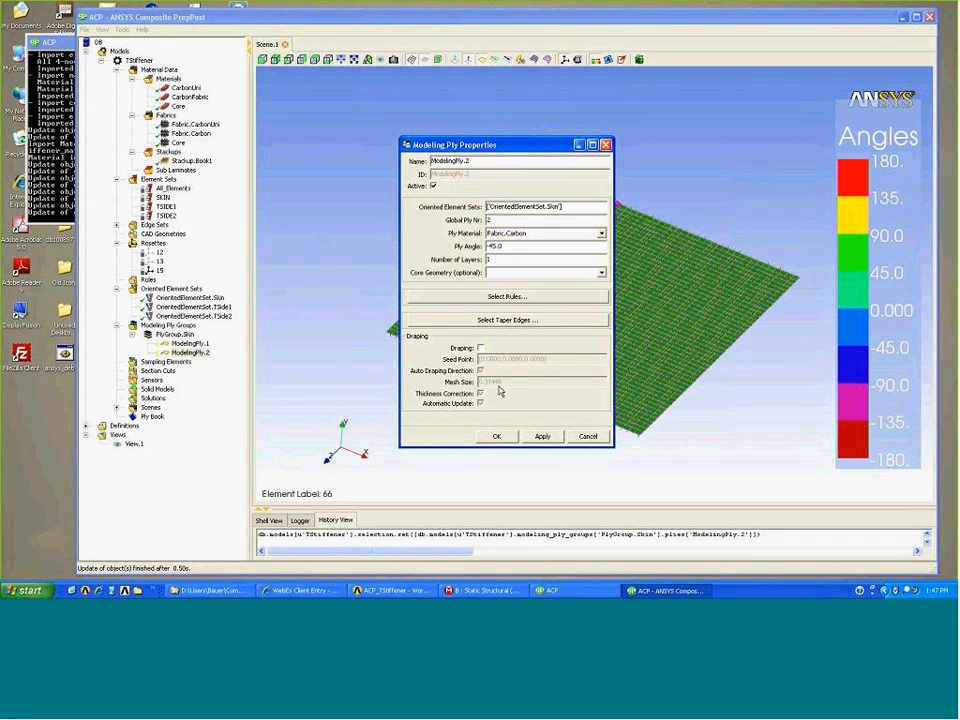
Accept the ModelingPly.2 properties and hide the reference and fiber directions in the scene.
left_click(496, 438)
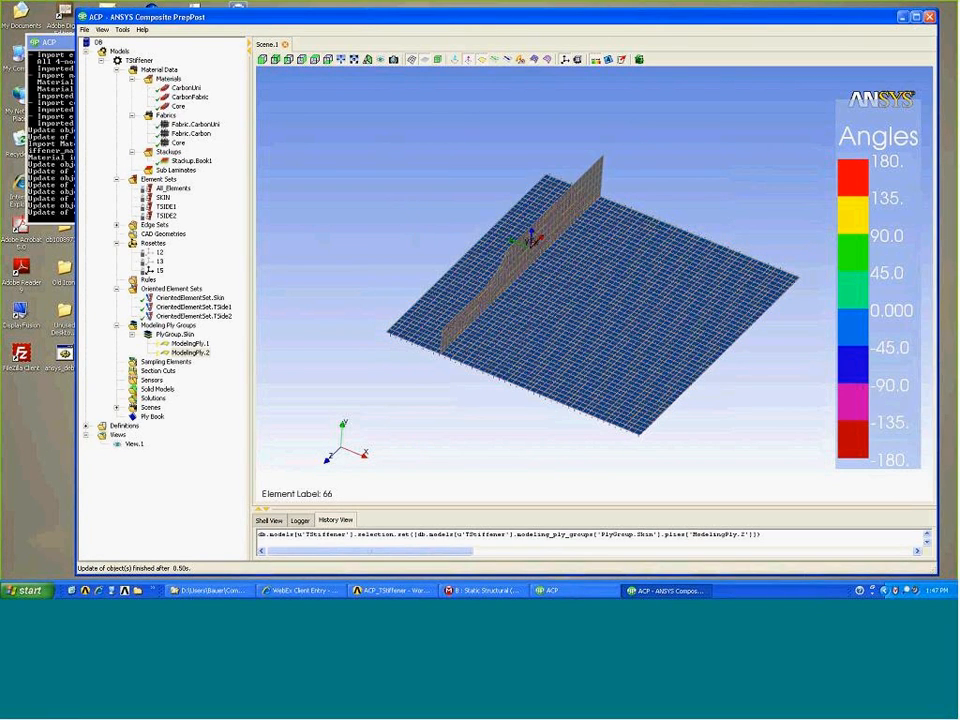
left_click(495, 61)
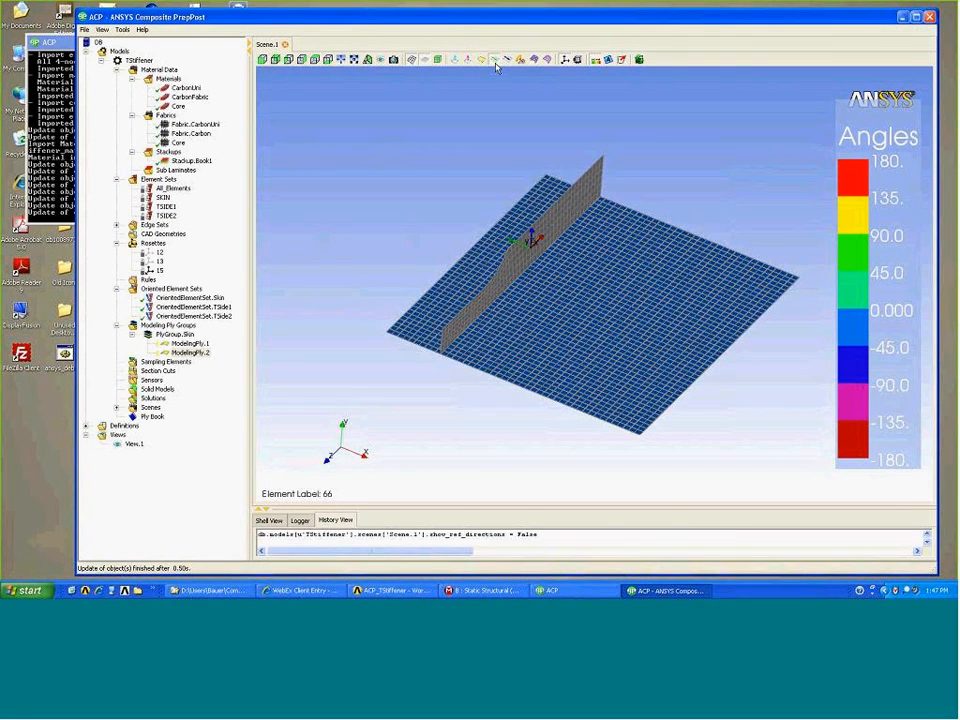
left_click(494, 63)
left_click(491, 62)
left_click_drag(509, 279, 497, 270)
Paste the copied ply after ModelingPly.2 and set the new ply's angle to 0 and its material to Core.
right_click(181, 351)
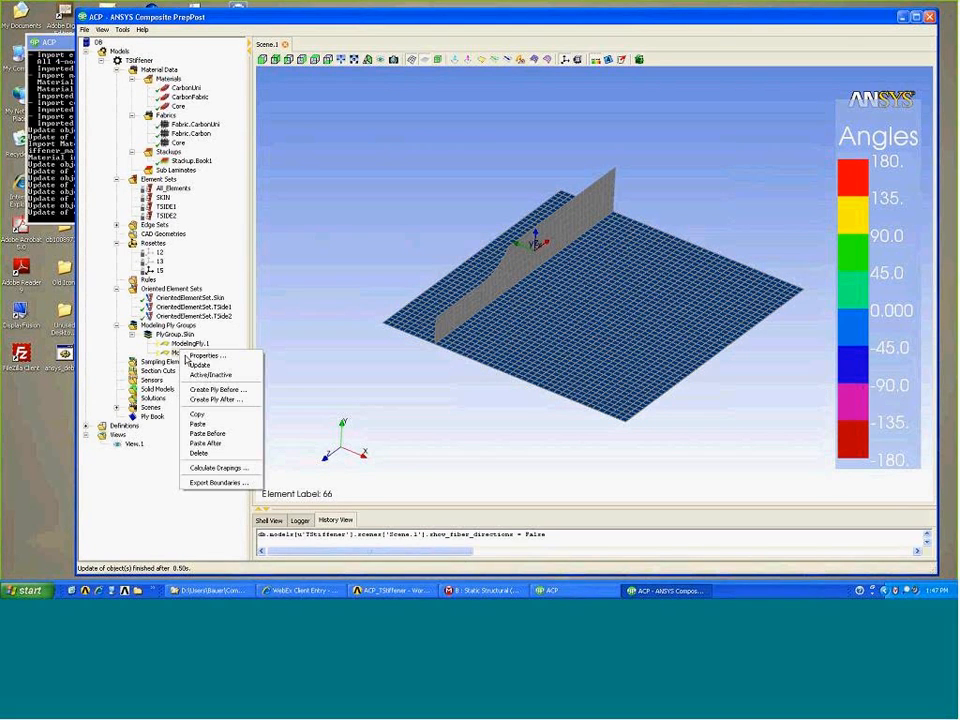
left_click(215, 443)
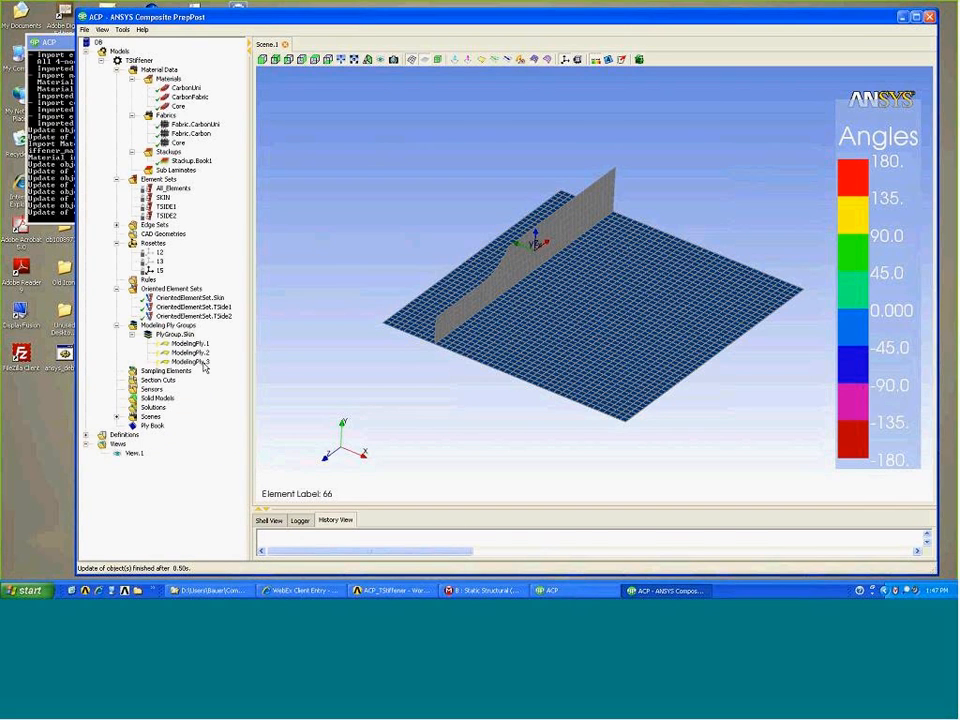
double_click(196, 363)
left_click(500, 246)
double_click(500, 246)
type("0")
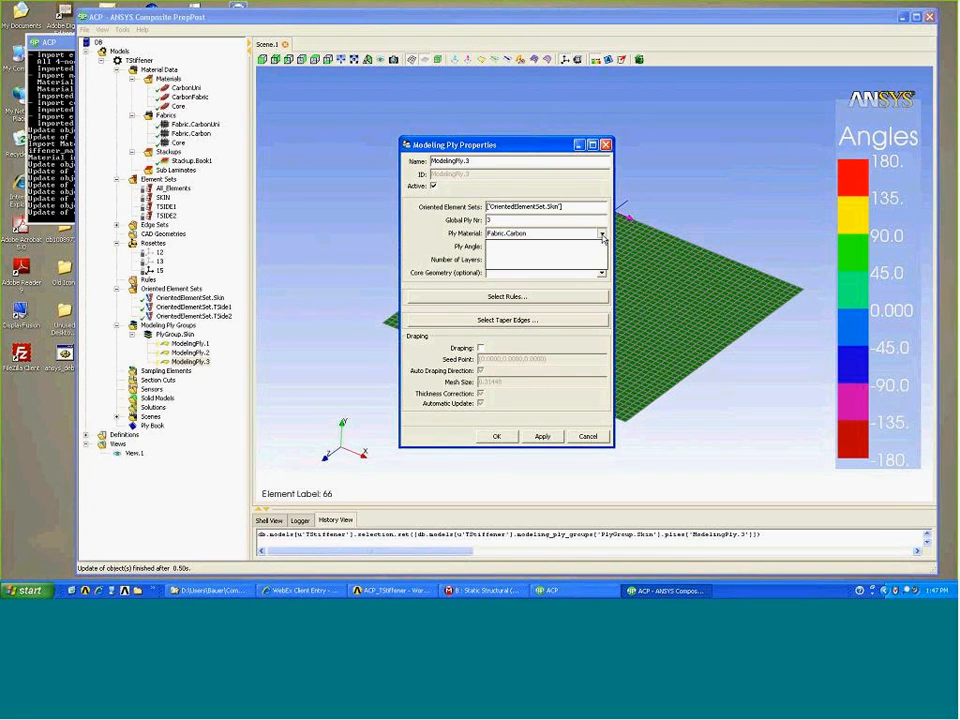
left_click(598, 234)
left_click(519, 248)
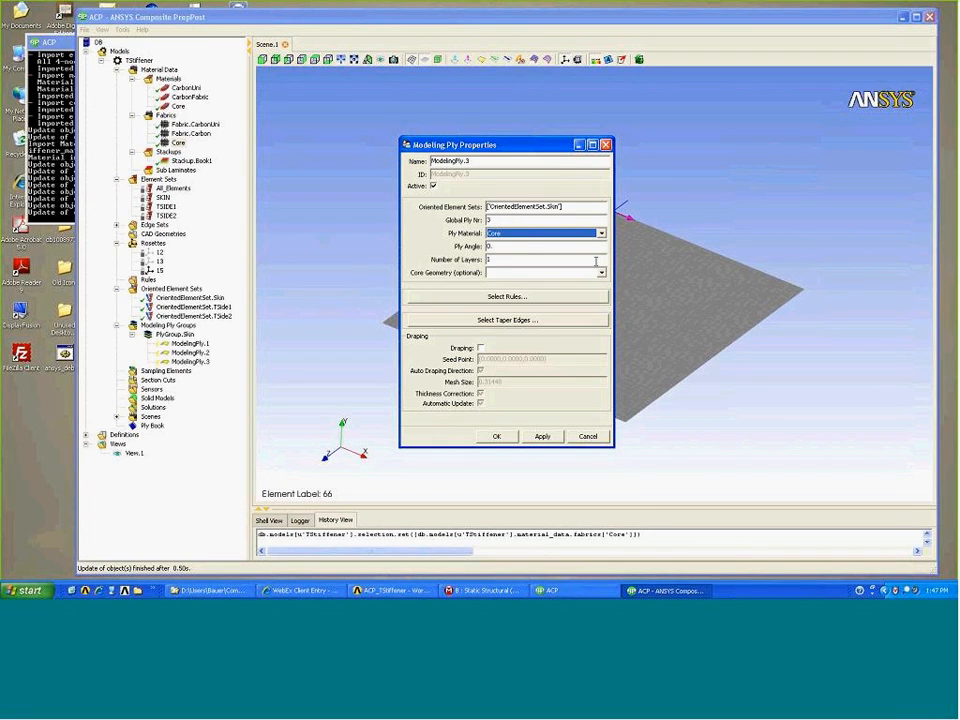
left_click(503, 437)
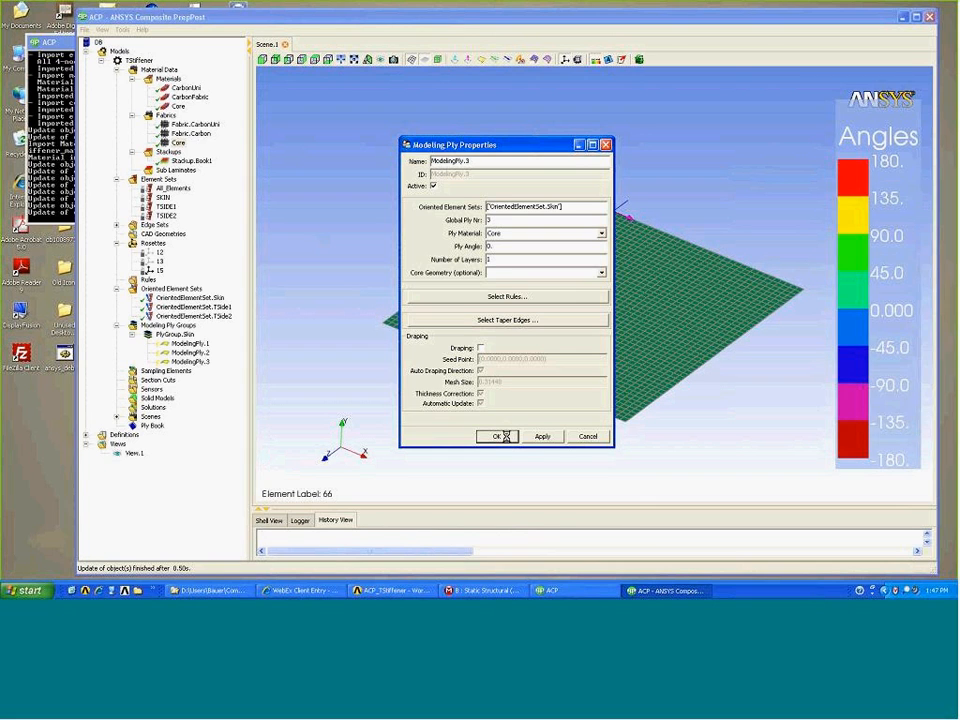
Copy ModelingPly.2 and paste it after the core ply ModelingPly.3.
right_click(184, 346)
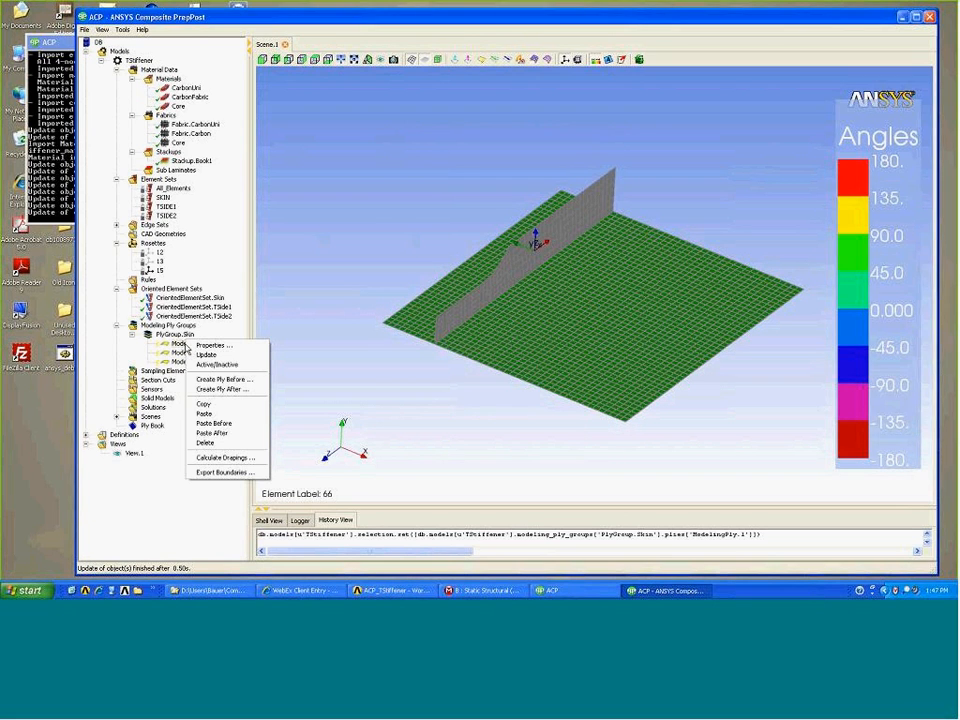
left_click(178, 355)
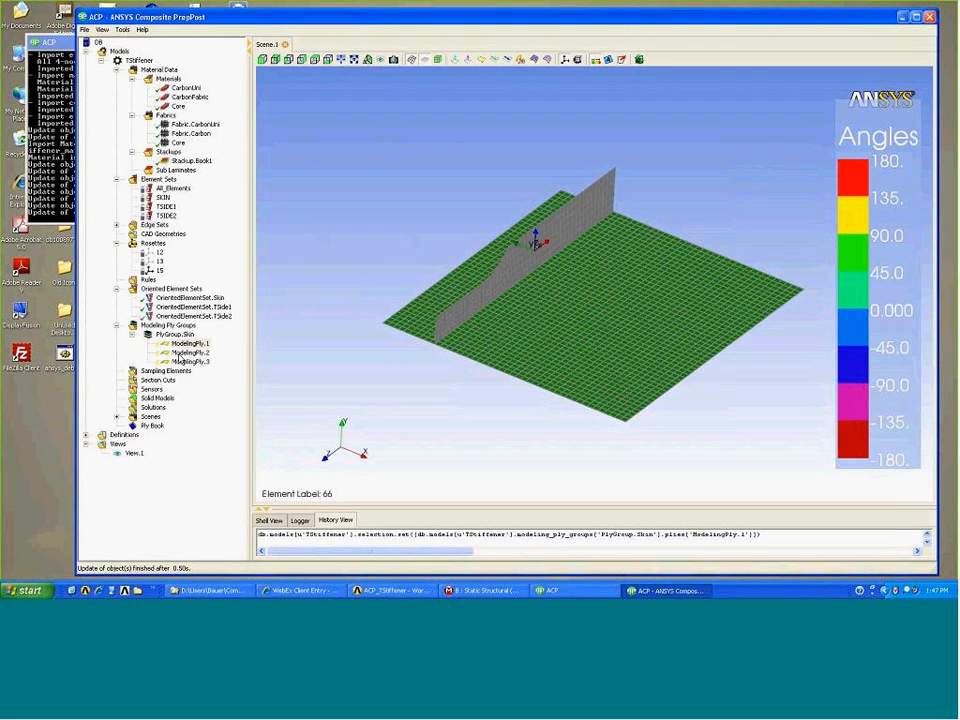
right_click(176, 353)
left_click(206, 381)
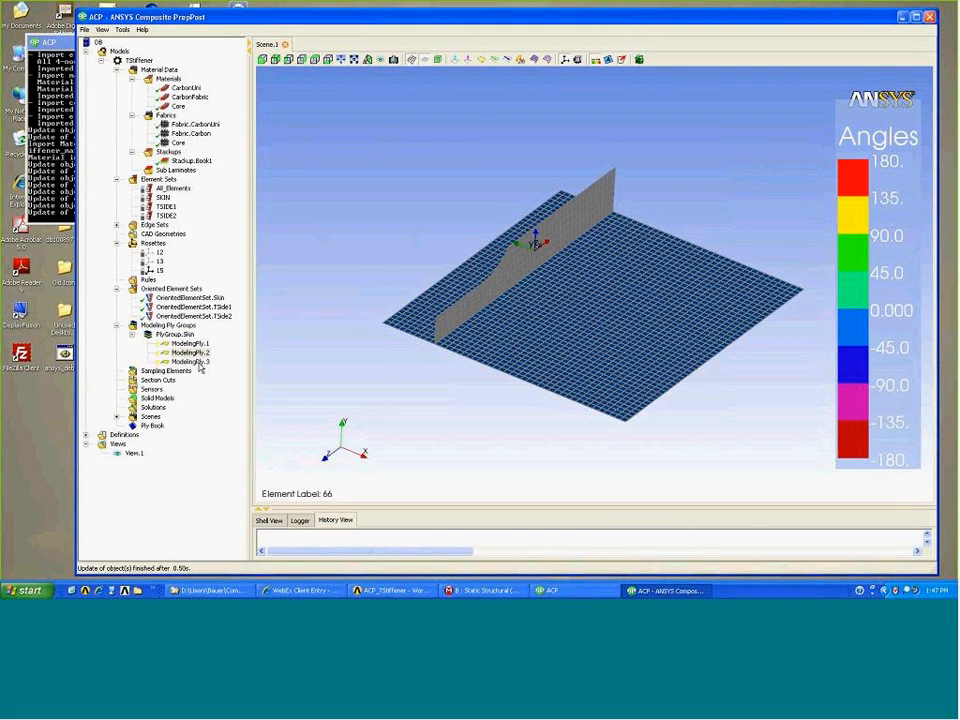
right_click(197, 362)
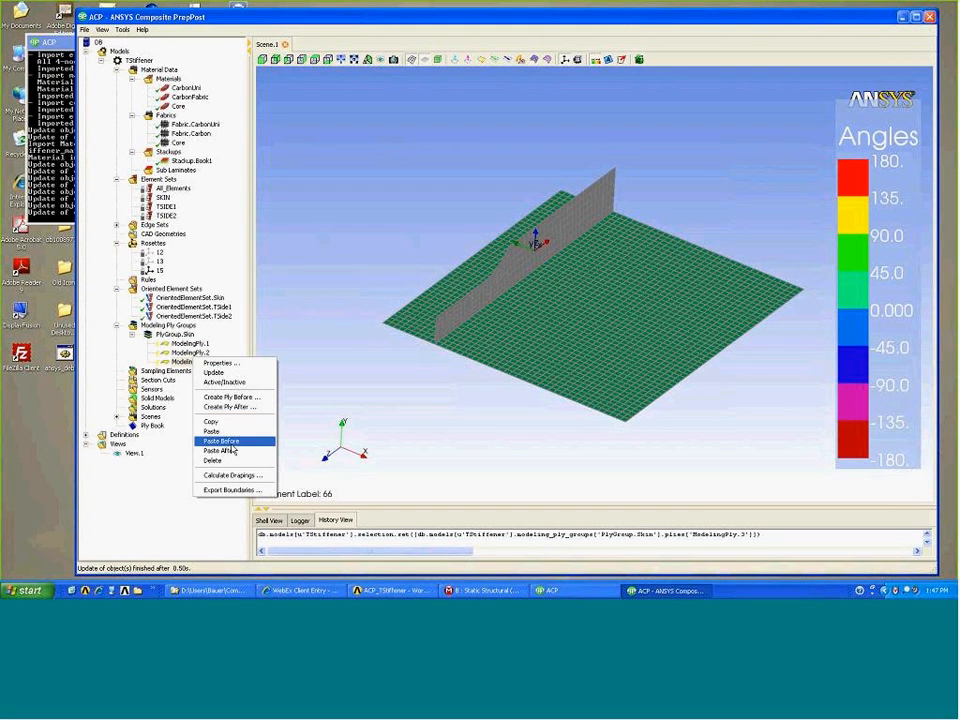
left_click(233, 452)
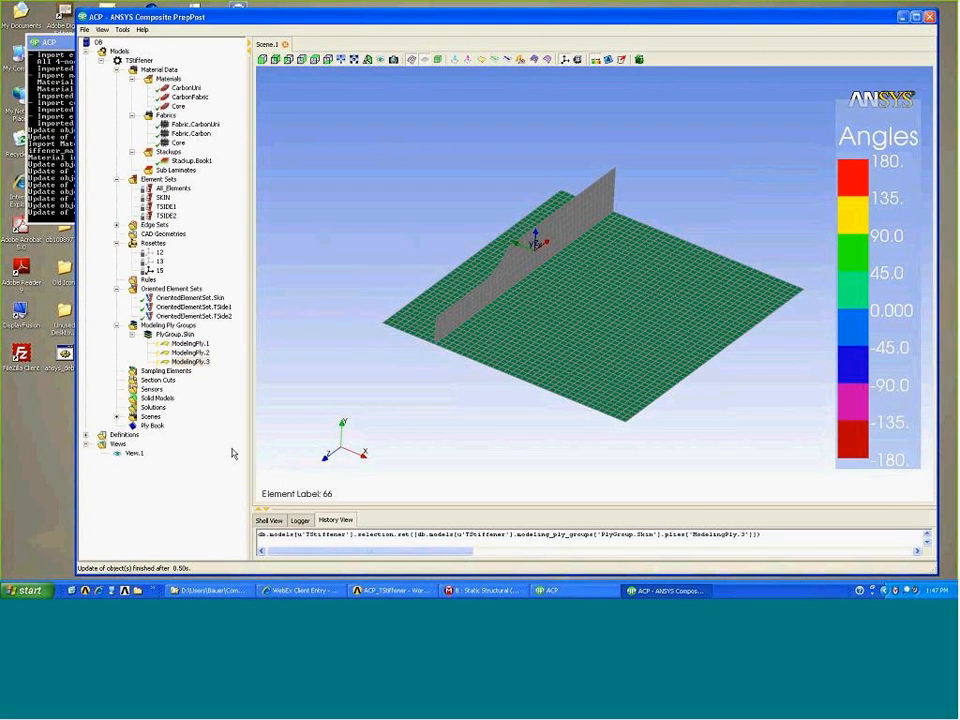
Copy ModelingPly.1, paste it after ModelingPly.4 at the end of the skin ply group, and update the model.
right_click(190, 343)
left_click(240, 404)
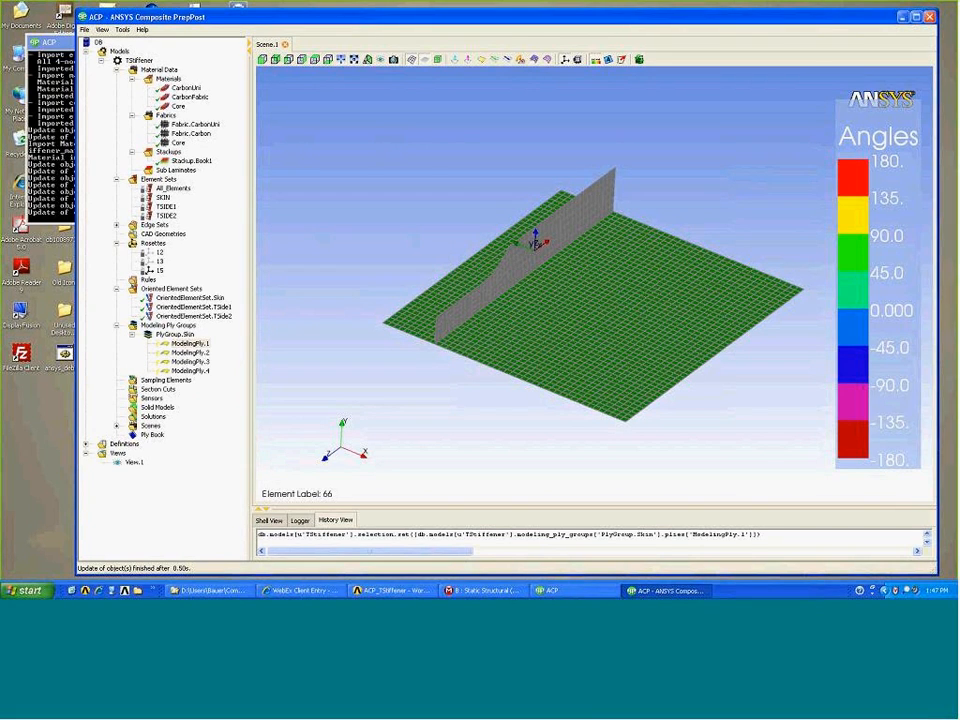
right_click(197, 369)
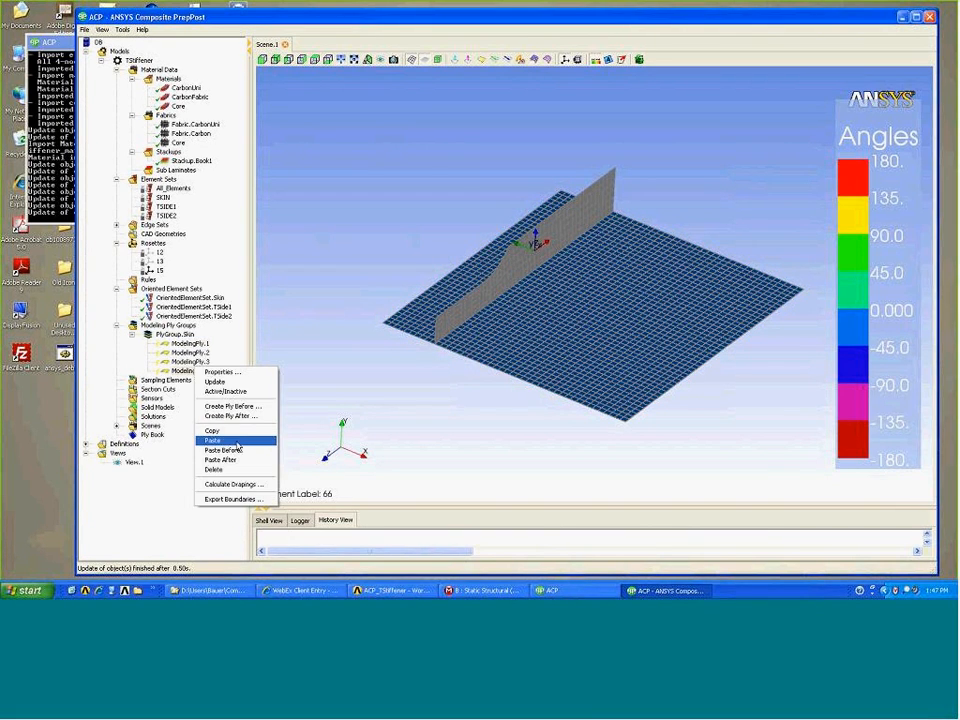
left_click(237, 457)
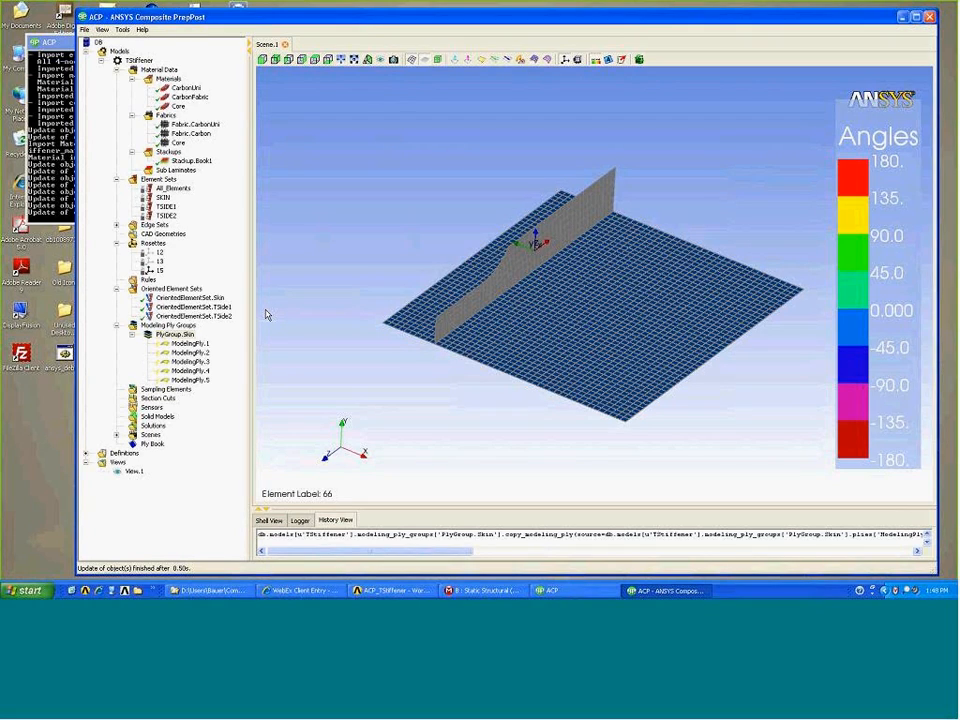
right_click(181, 333)
left_click(639, 60)
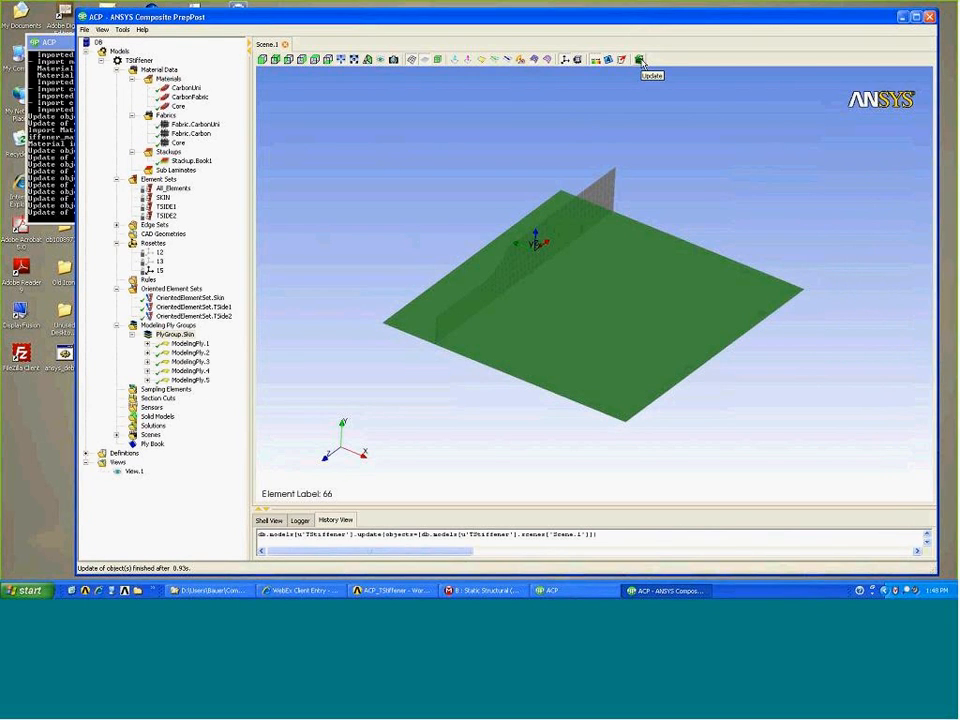
Check the ply angle plot of each skin ply in turn, from ModelingPly.1 to ModelingPly.5.
left_click(193, 343)
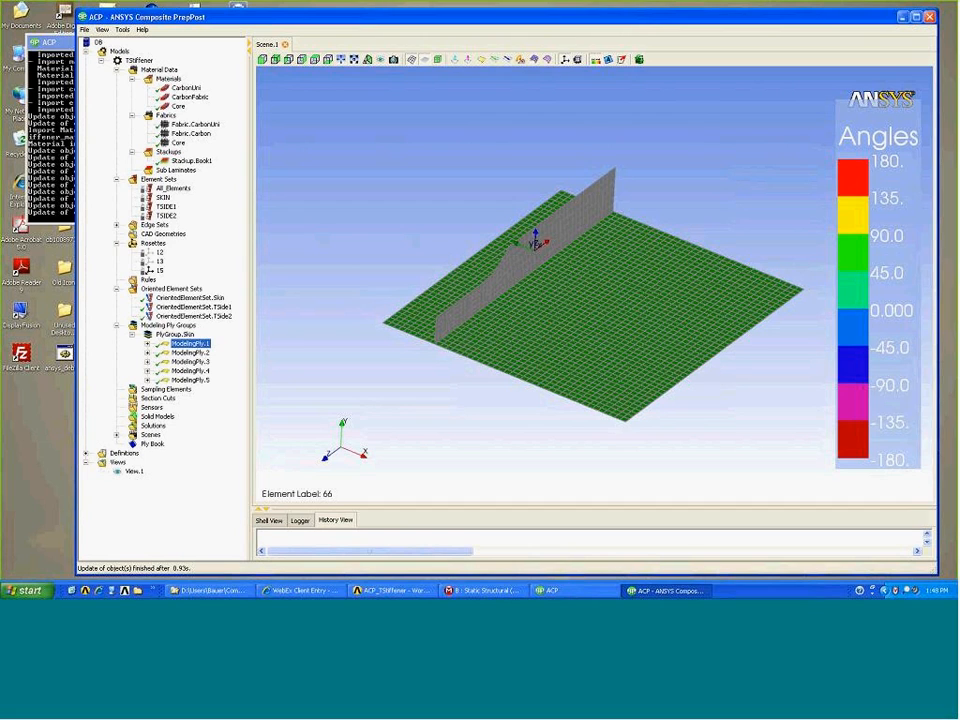
left_click(191, 353)
left_click(193, 363)
left_click(194, 370)
left_click(190, 380)
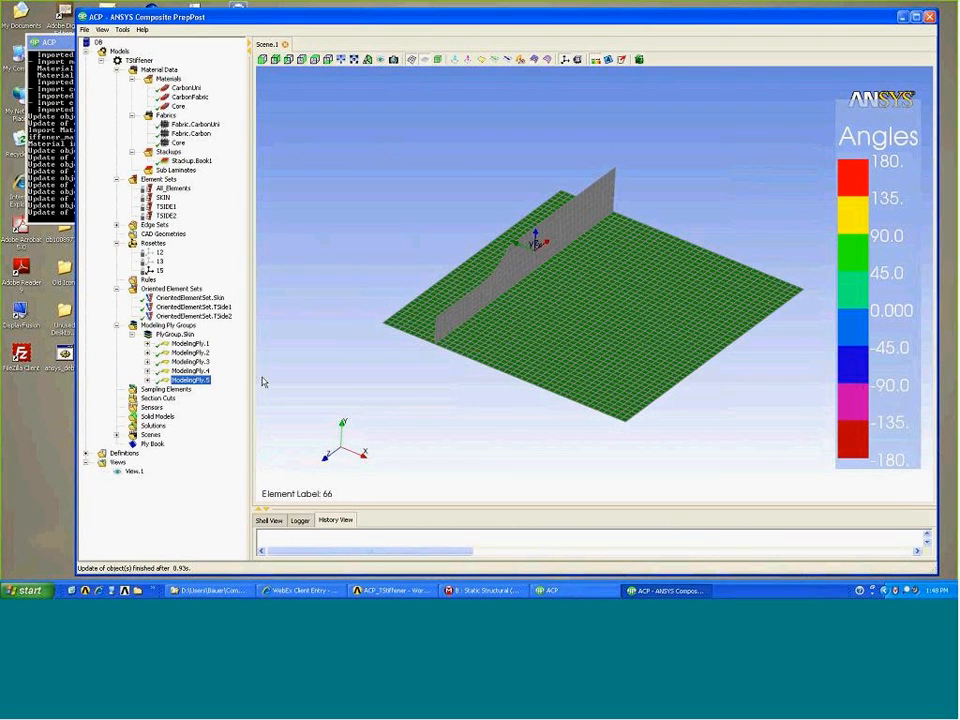
left_click_drag(526, 294, 508, 308)
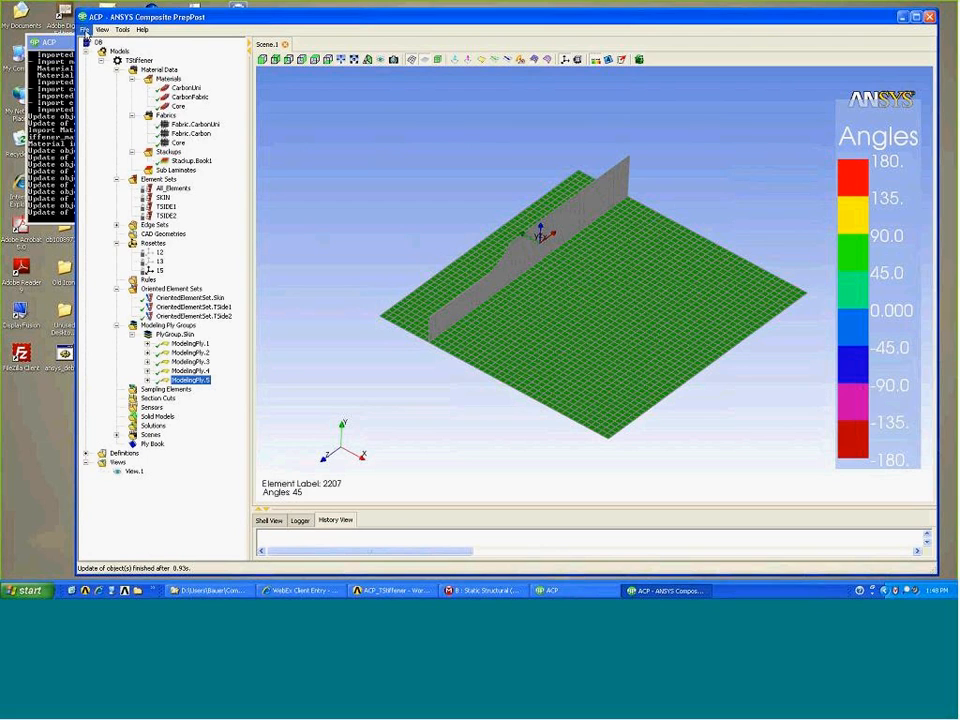
Save the model as an ACP database named TStiffenerExample in the ACP_Training_Webex folder.
left_click(84, 29)
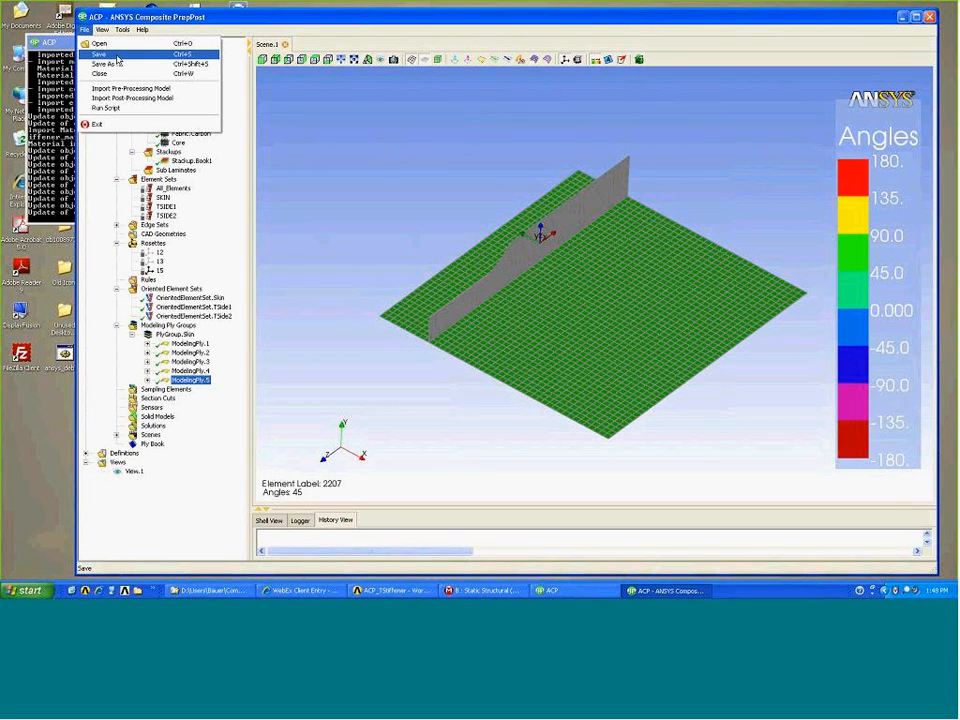
left_click(121, 60)
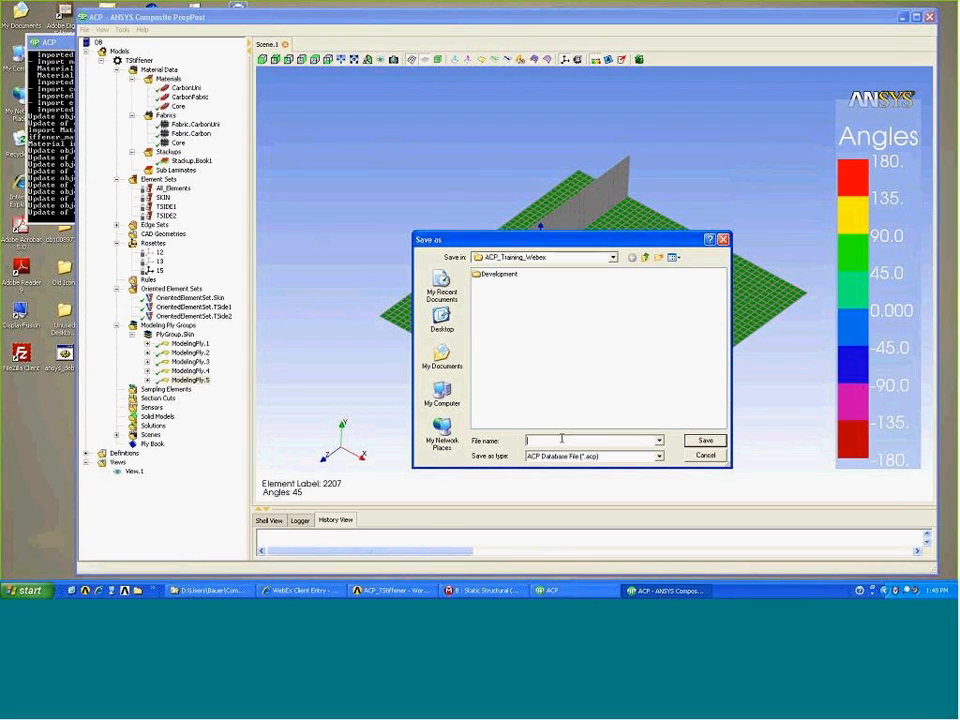
type("T")
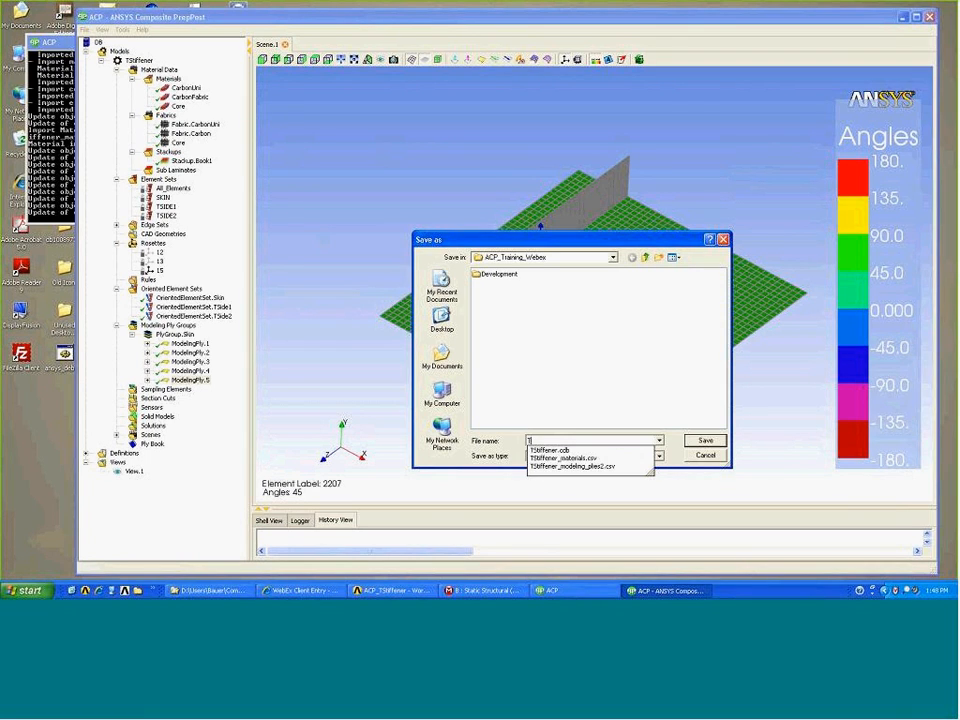
type("StiffenerExam")
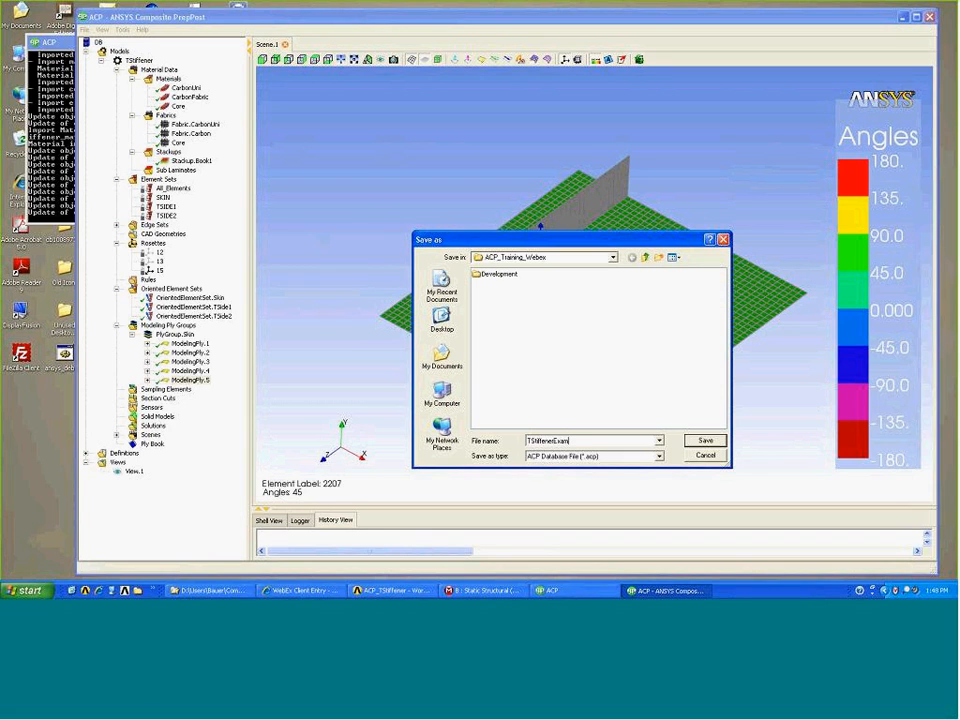
type("ple")
left_click(692, 442)
Import modeling plies from TStiffener_modeling_plies2.csv into the modeling ply groups, deleting all existing plies.
left_click(176, 326)
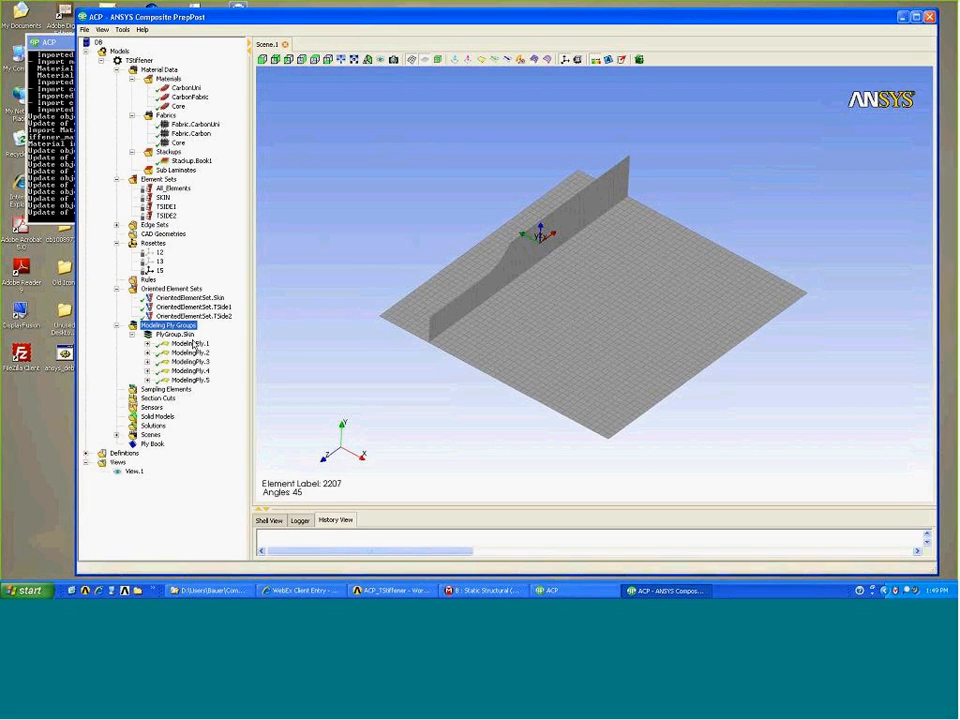
right_click(174, 330)
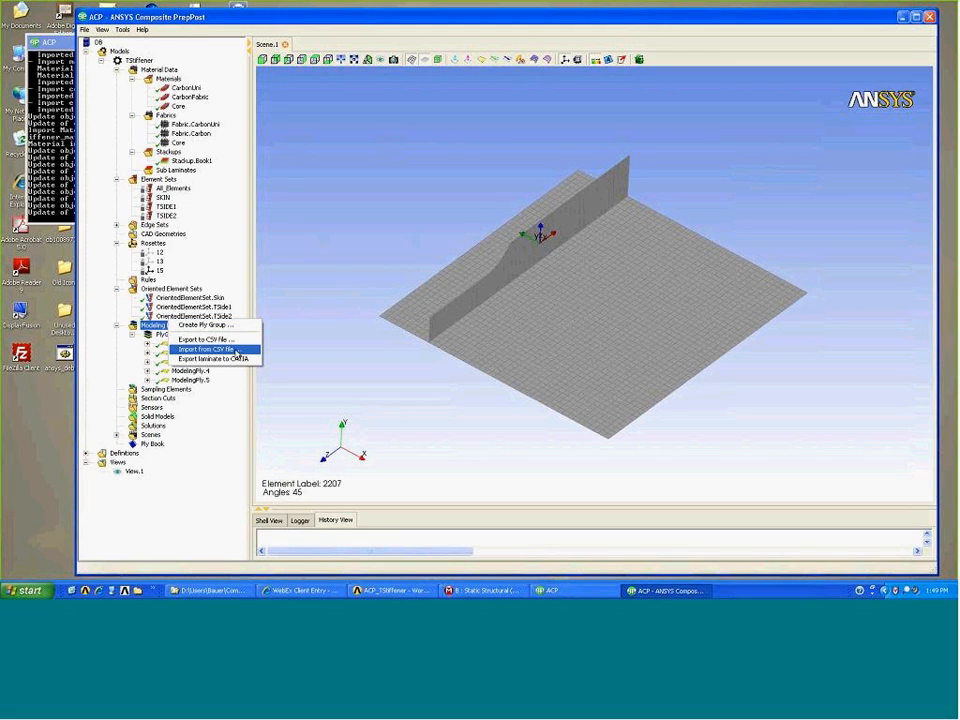
left_click(236, 350)
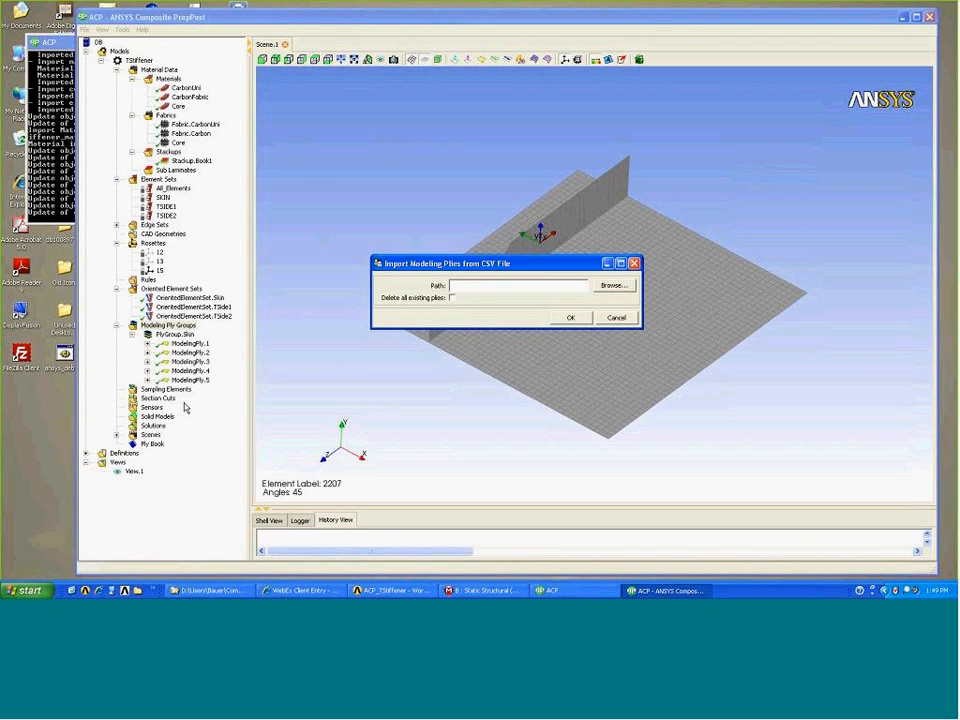
left_click(452, 298)
left_click(615, 285)
left_click(530, 293)
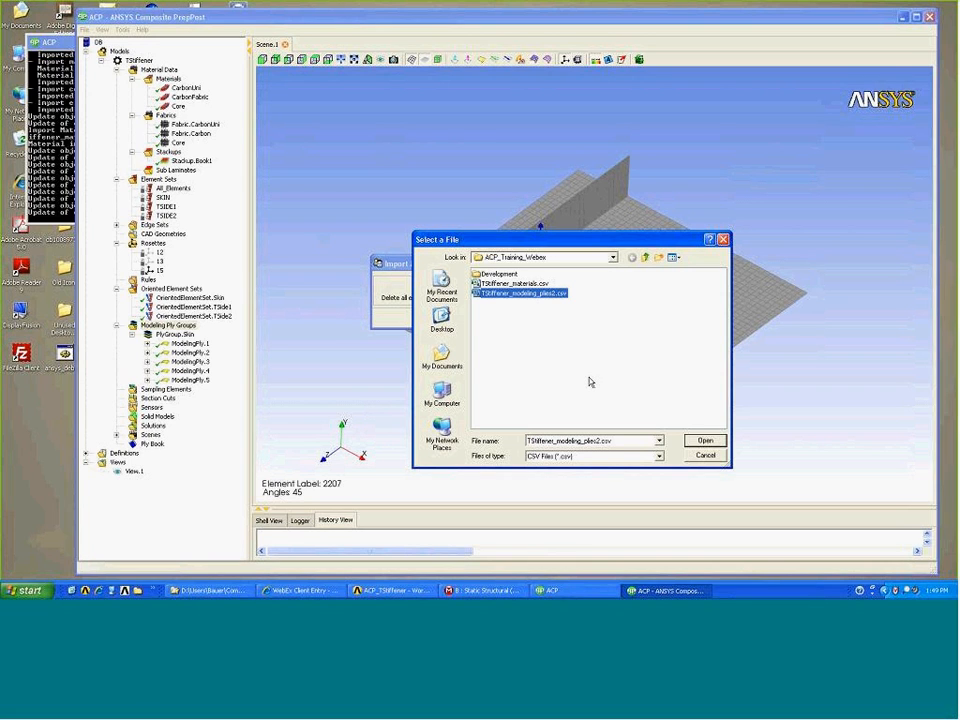
left_click(717, 441)
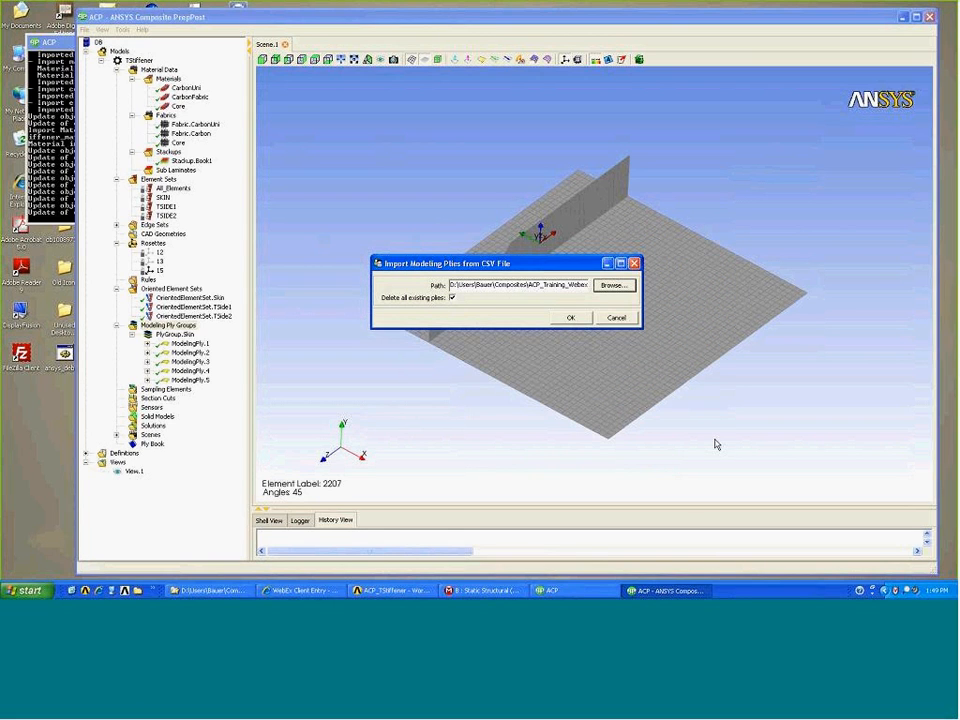
left_click(572, 318)
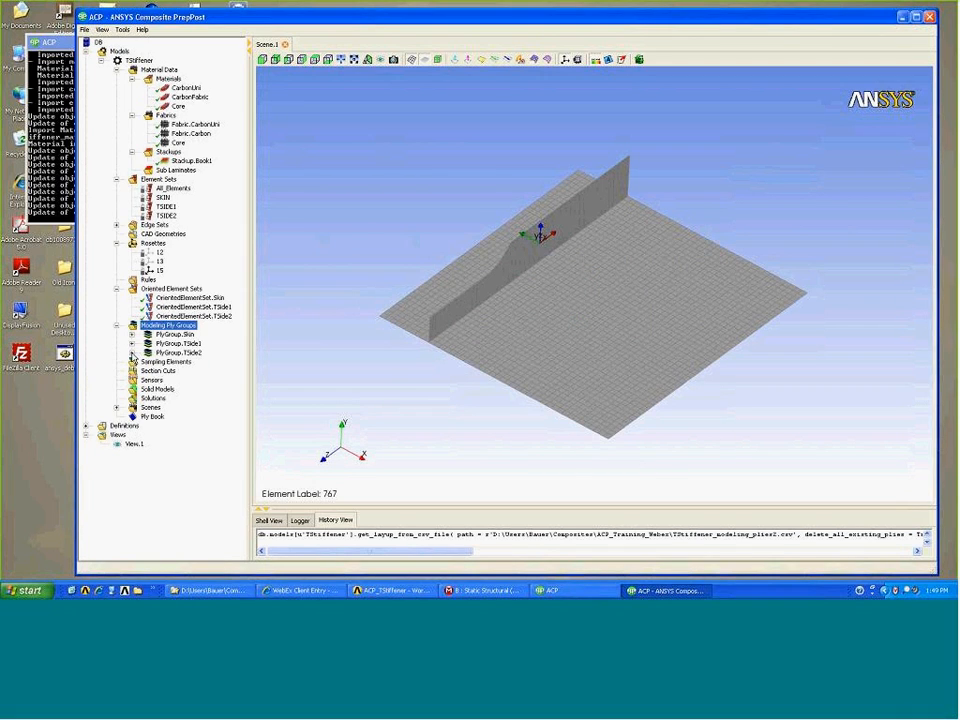
Expand the imported Skin, TSide1 and TSide2 ply groups and inspect the angles and properties of the TSide1 plies.
left_click(132, 352)
left_click(132, 343)
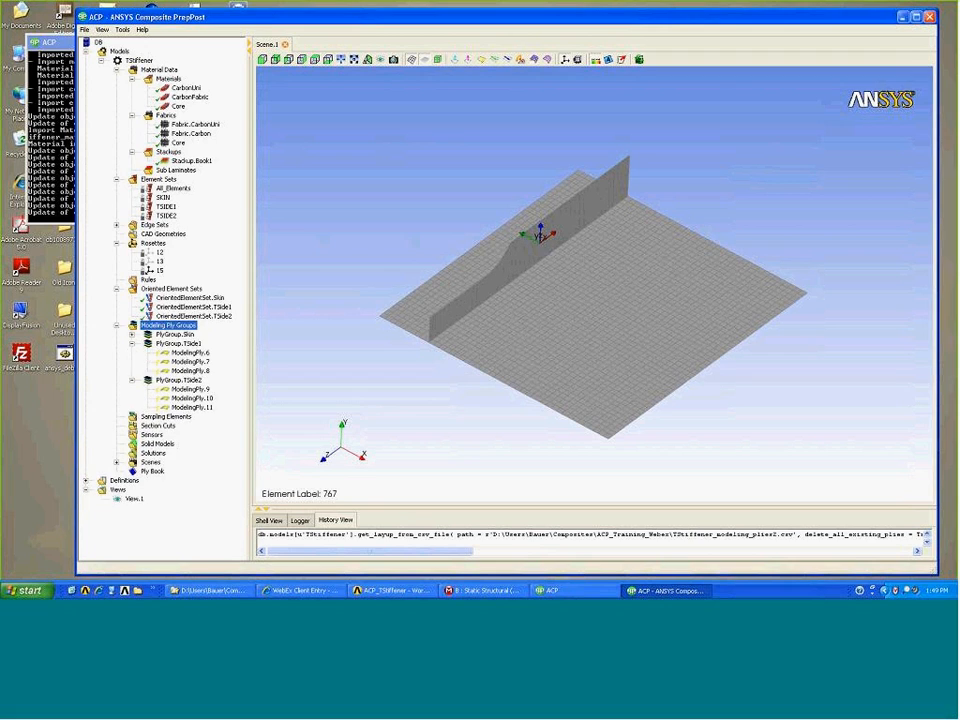
left_click(132, 334)
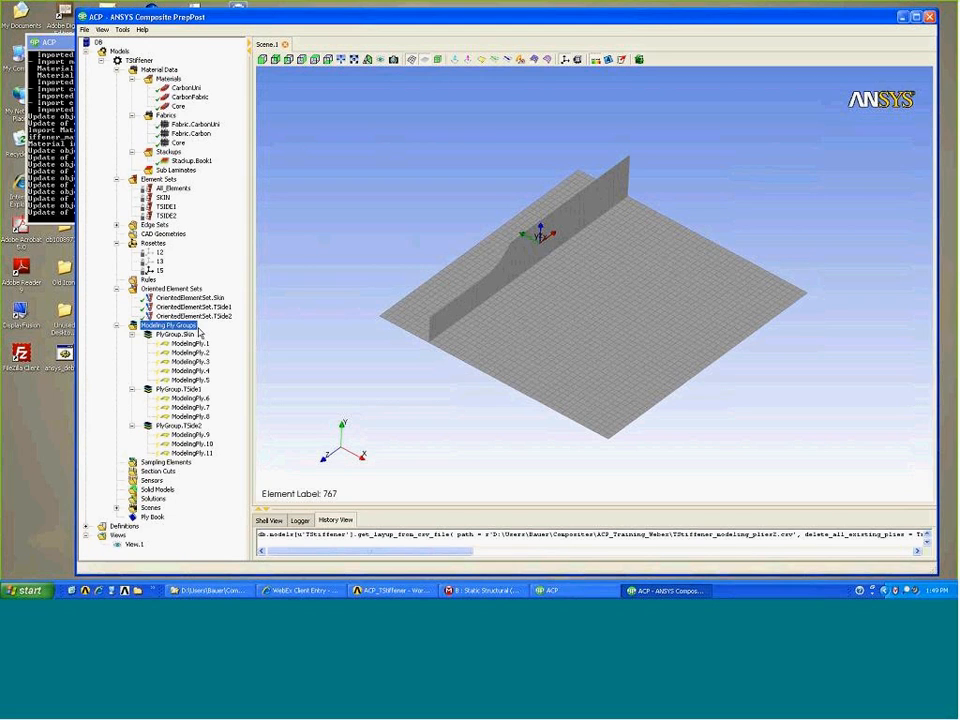
left_click(194, 399)
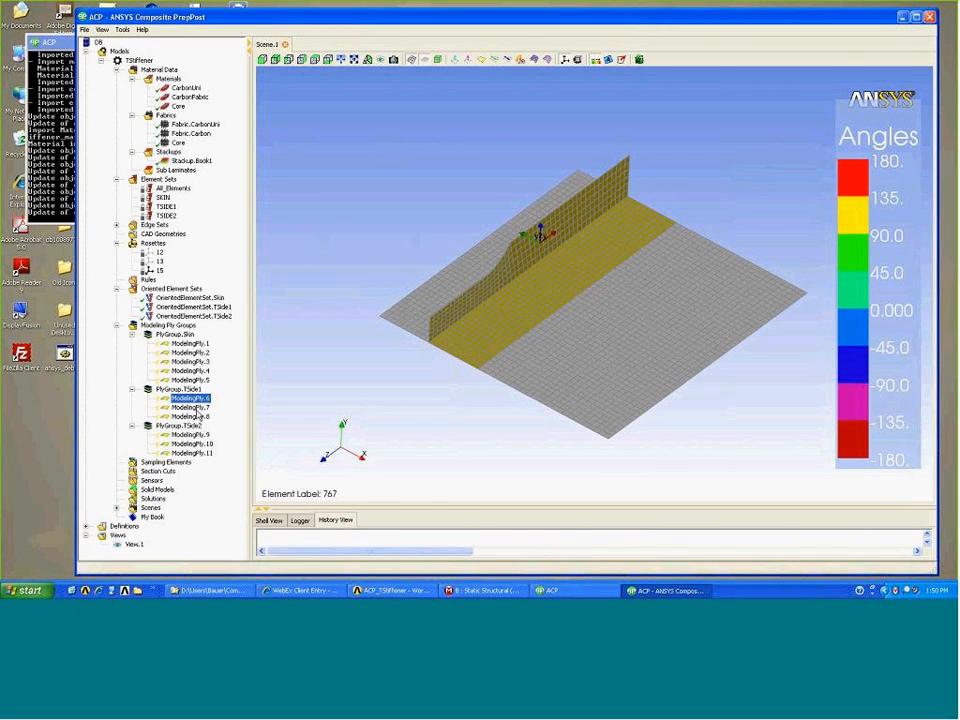
left_click(196, 408)
double_click(189, 399)
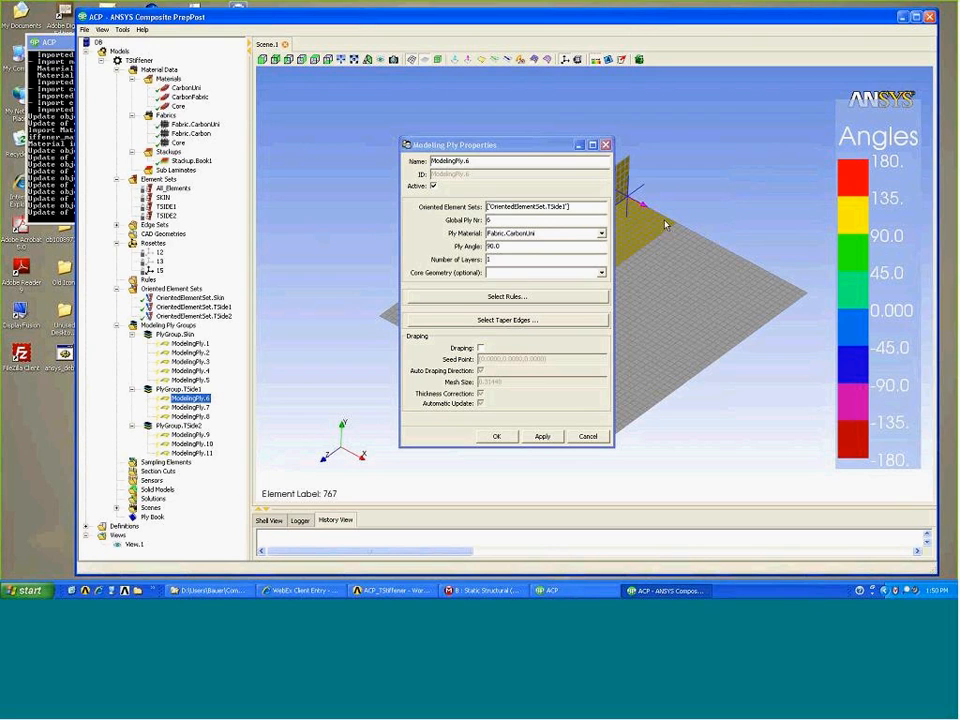
left_click(587, 437)
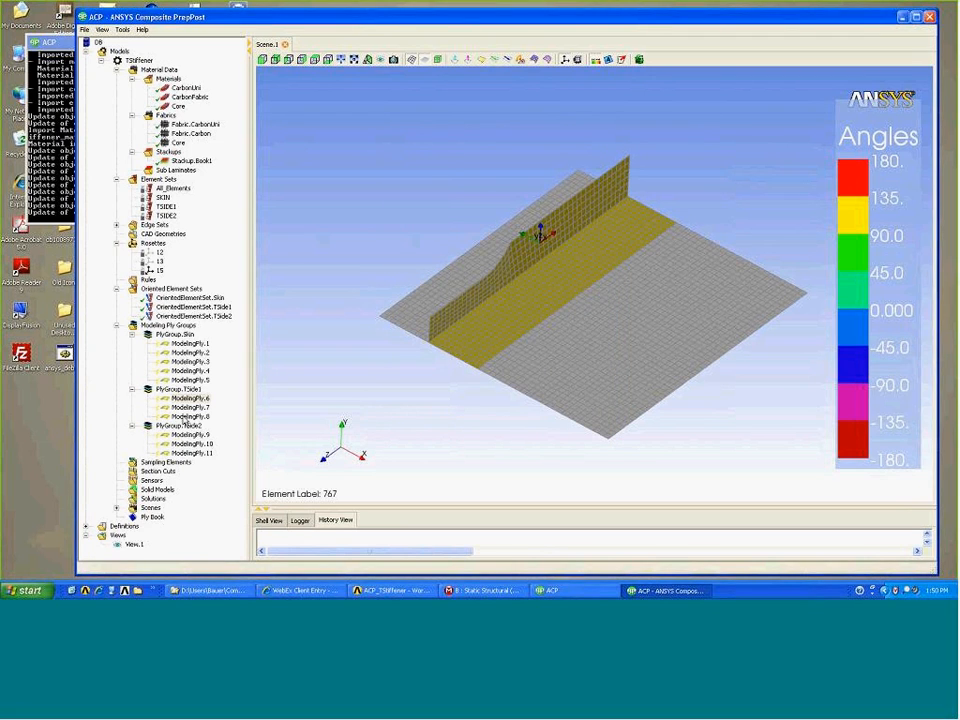
left_click(189, 416)
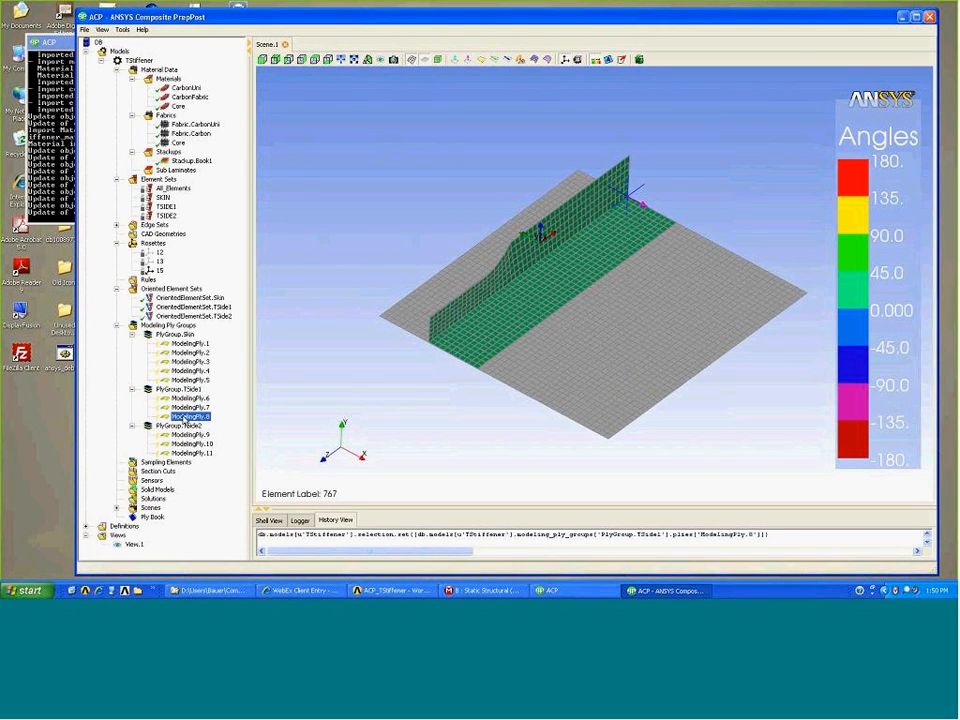
Review the properties of ModelingPly.8 without changing them and update the model.
double_click(189, 416)
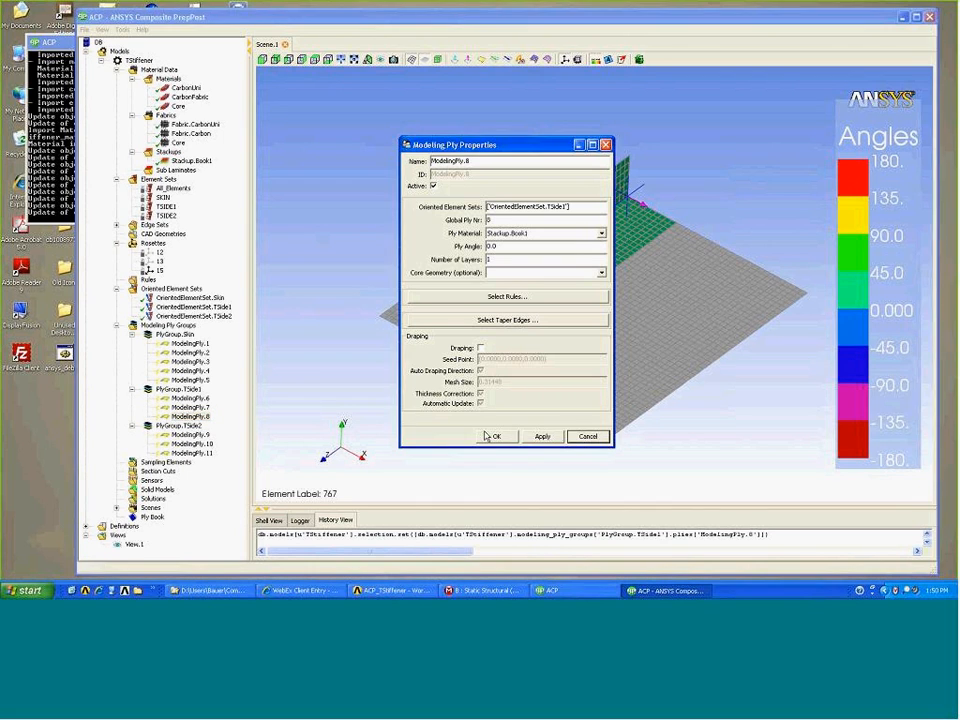
left_click(586, 437)
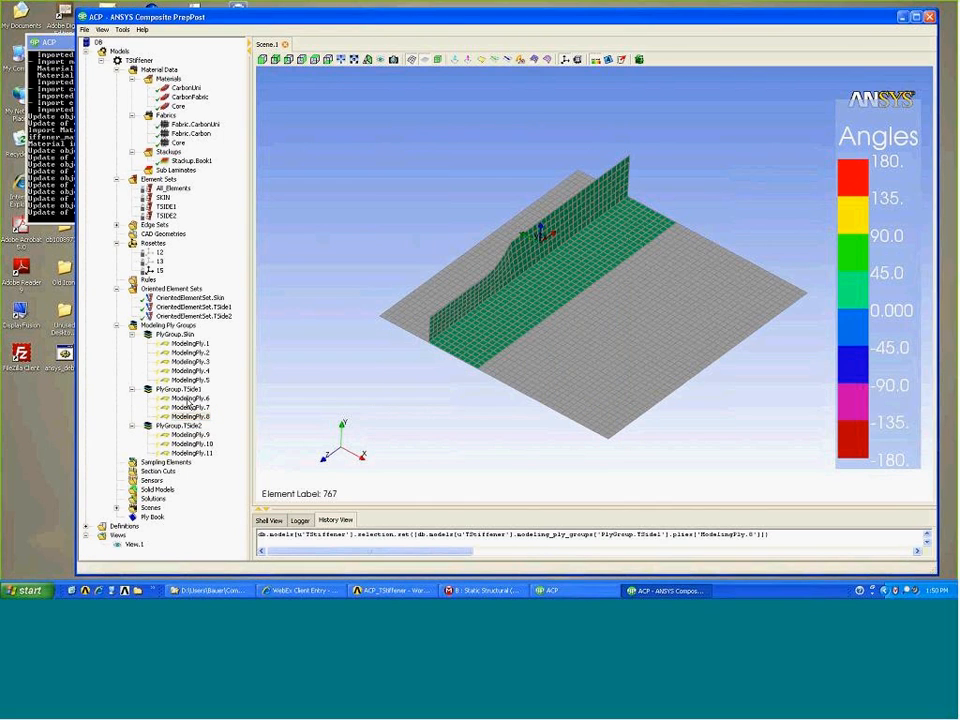
left_click(640, 59)
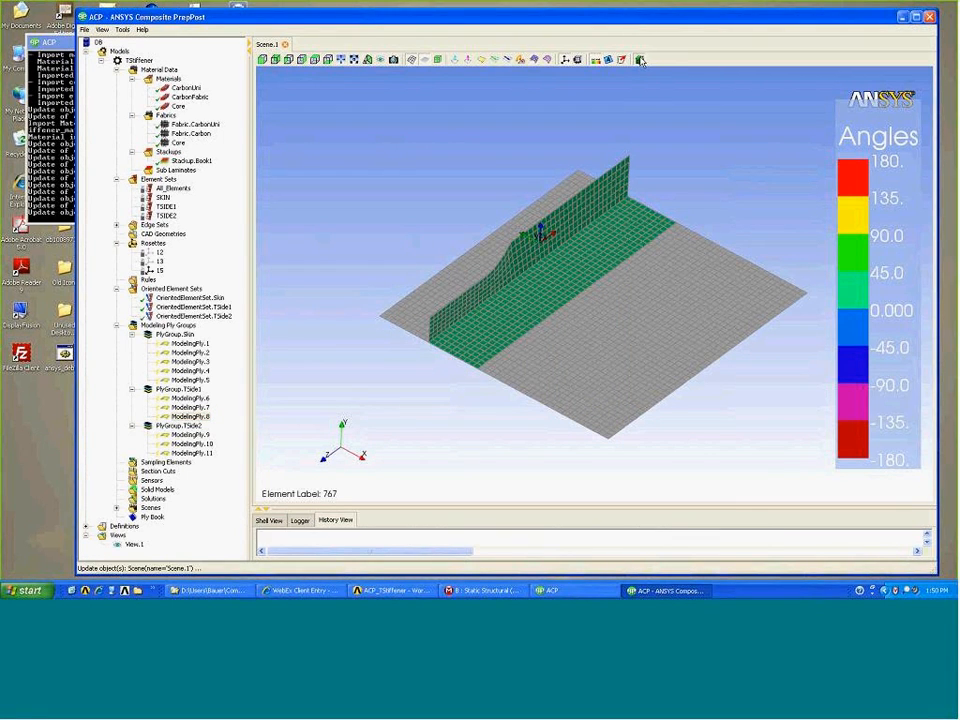
Expand ModelingPly.8 to inspect its production ply and analysis plies, and collapse it again.
left_click(175, 416)
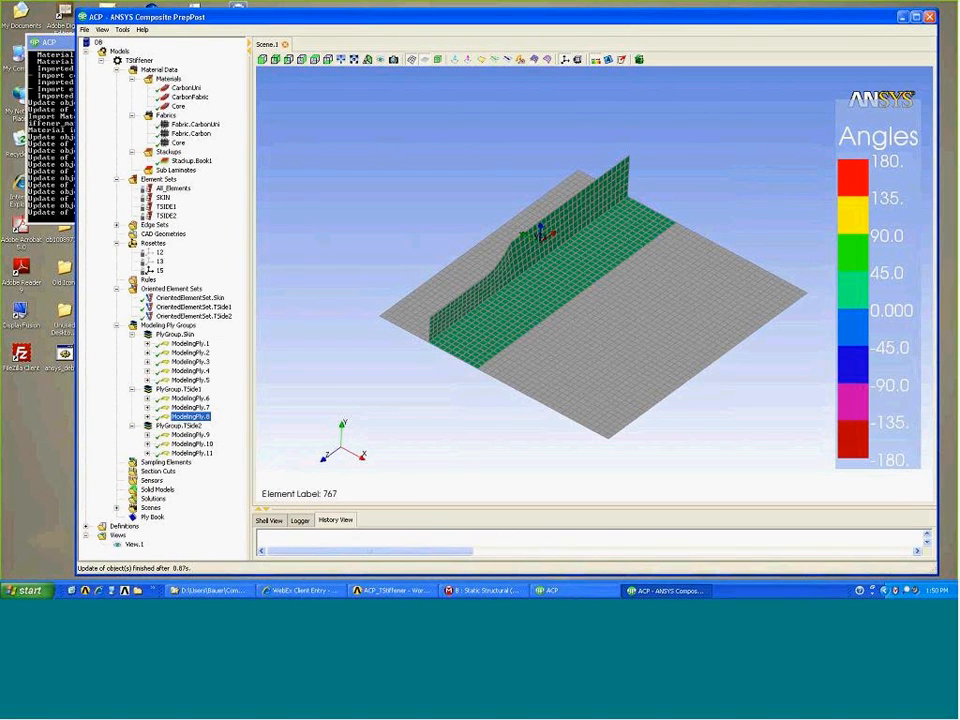
left_click(148, 416)
left_click(163, 426)
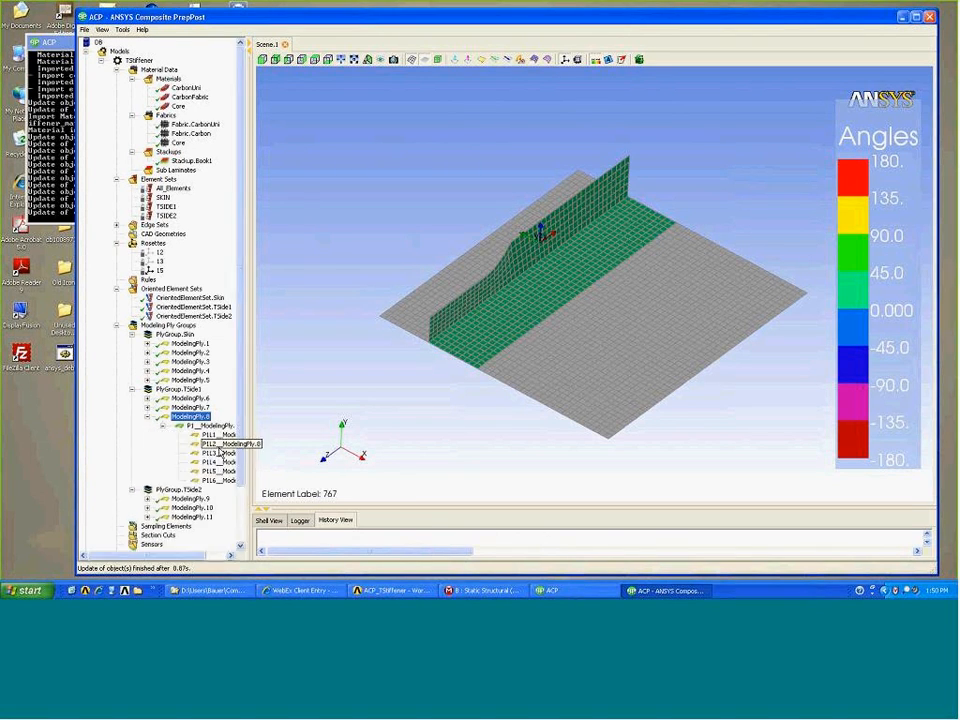
left_click_drag(171, 556, 216, 556)
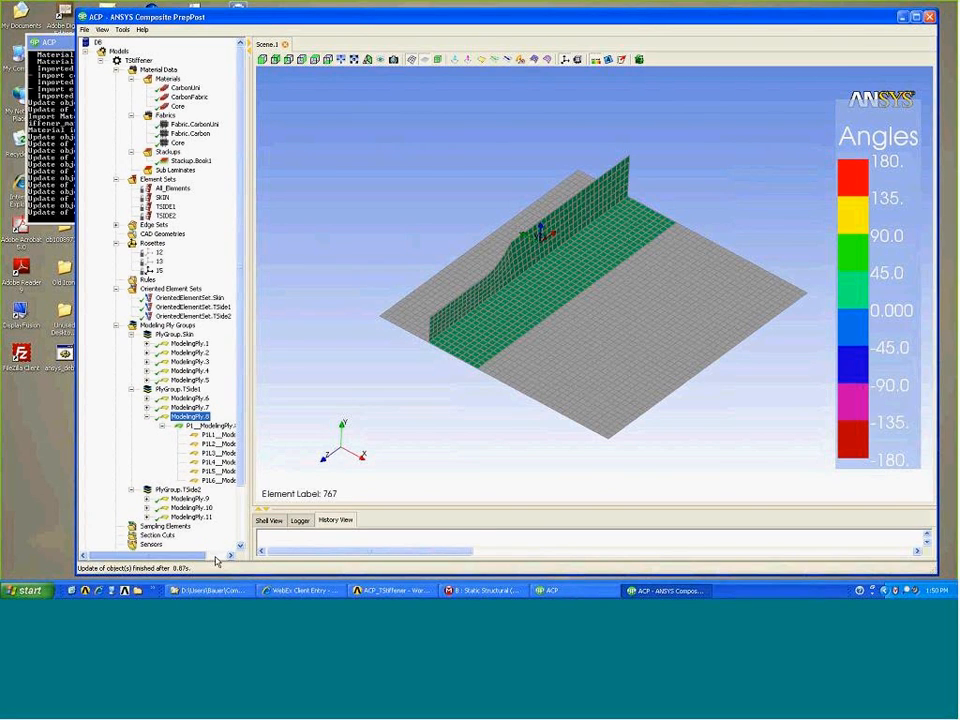
left_click(121, 416)
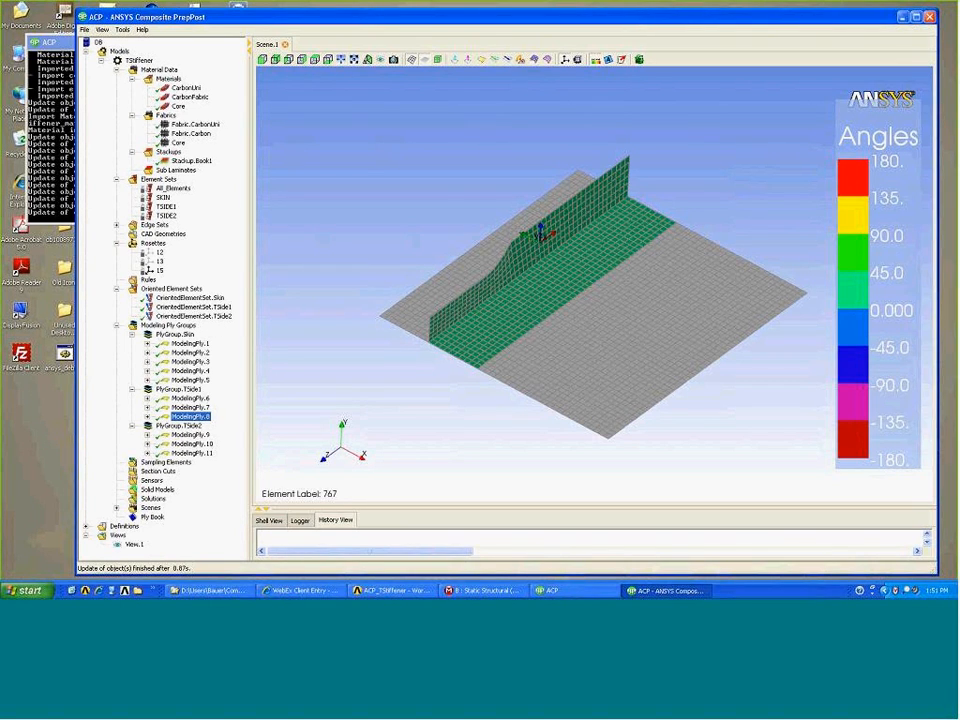
Check the areas covered by ModelingPly.7, ModelingPly.6 and the TSide2 ply group on the model.
left_click(190, 407)
left_click(194, 398)
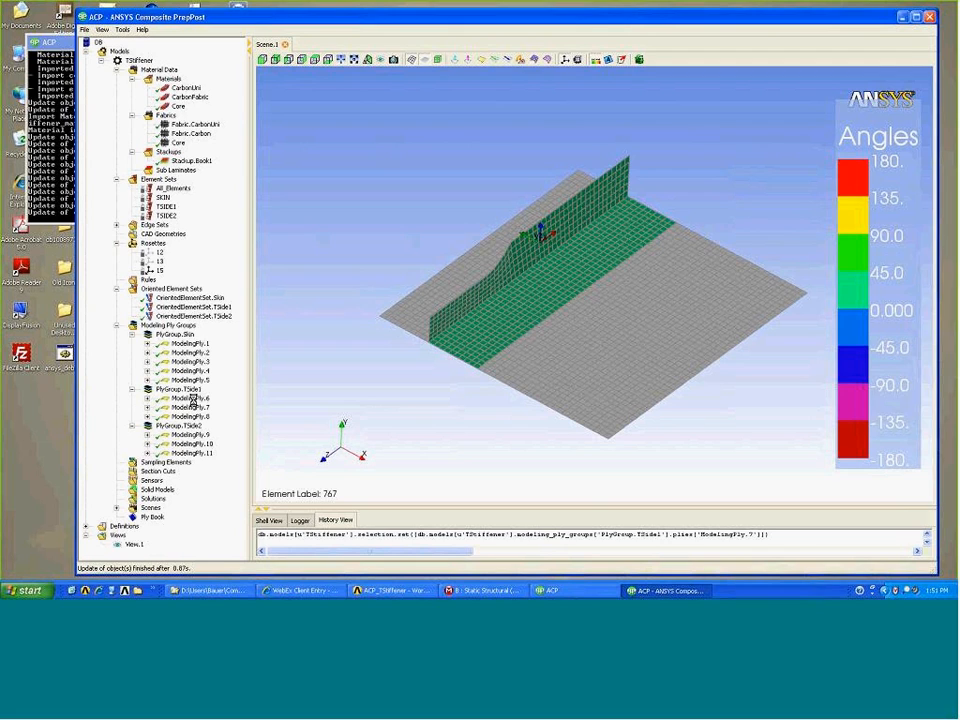
left_click(200, 426)
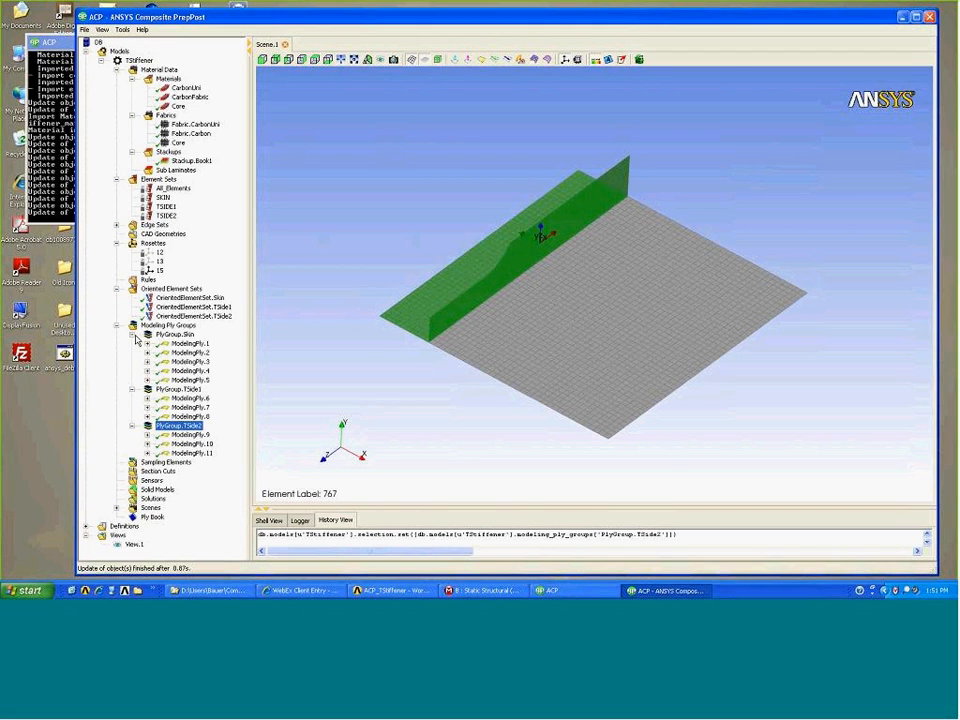
Create a section cut and apply its default settings, keeping the cutting plane in full view beside its properties.
left_click(162, 471)
right_click(162, 470)
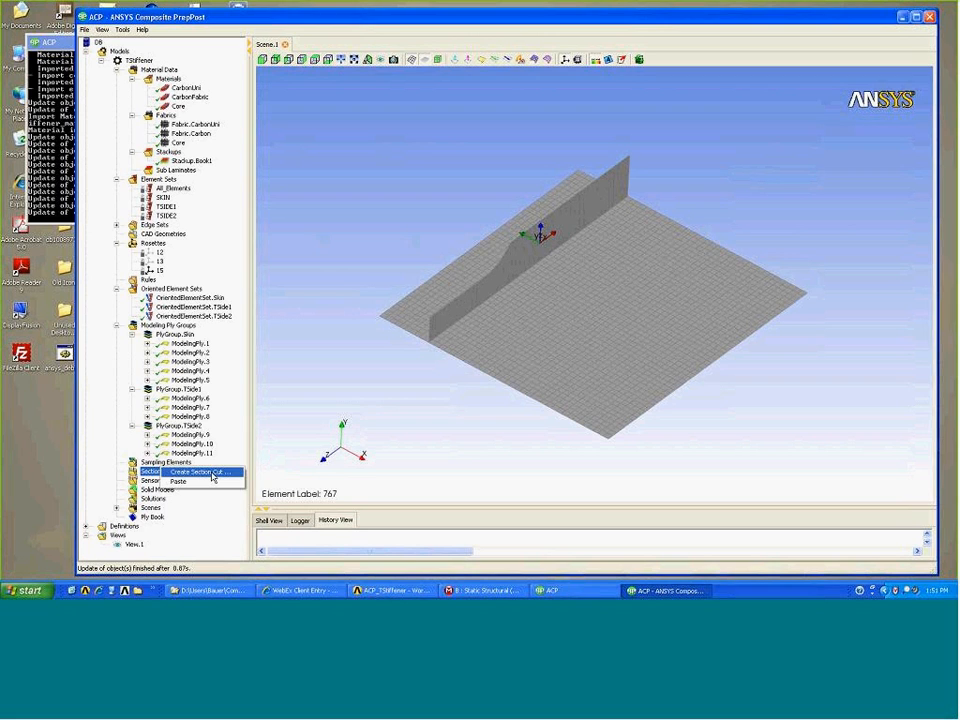
left_click(212, 472)
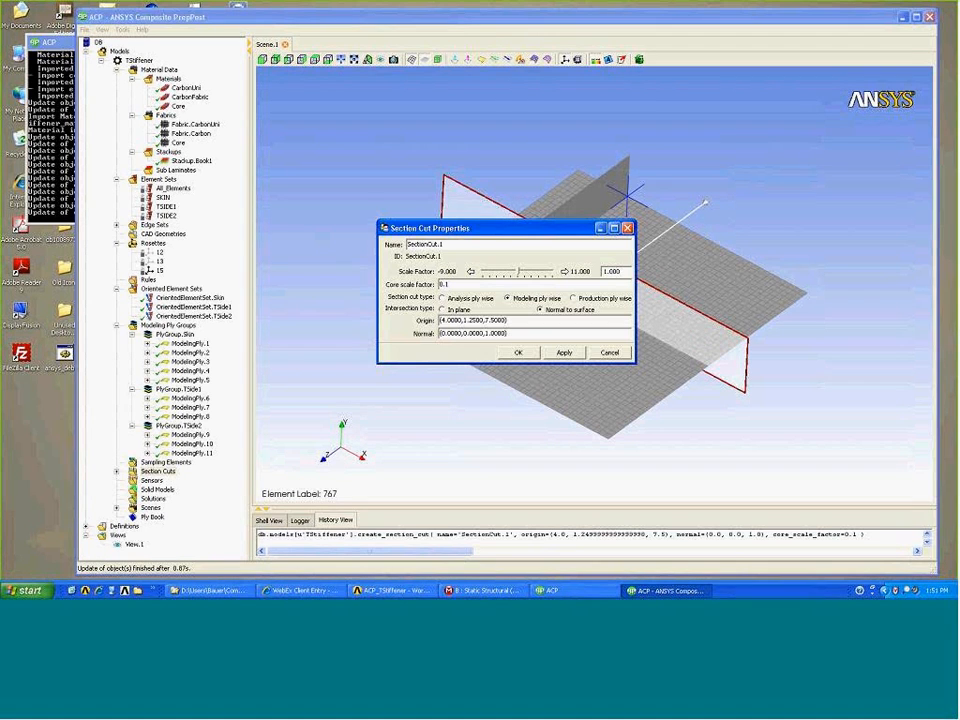
left_click_drag(266, 118, 220, 109)
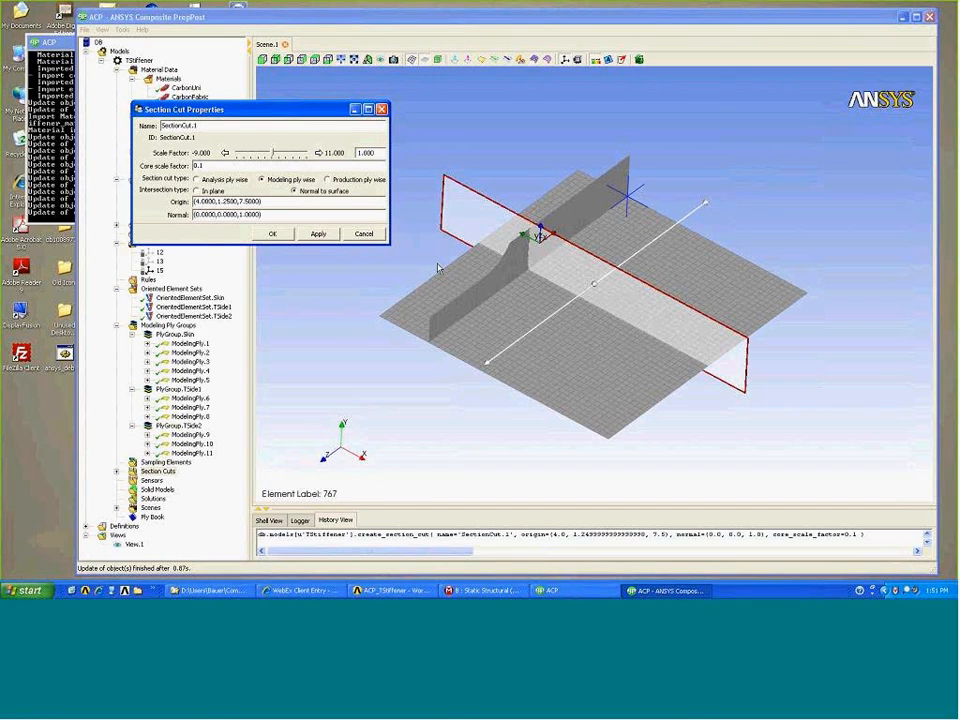
left_click(318, 233)
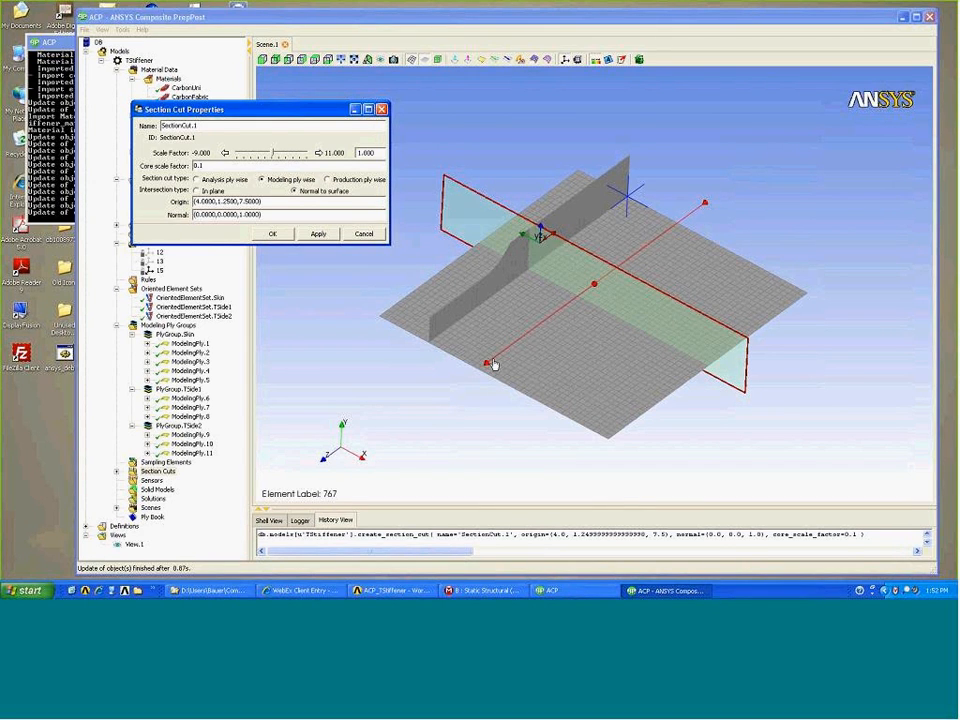
Reposition the section cut plane by hand to an origin of about (4.32, 1.62, 7.60) and set its normal to (0.,0.,1.).
left_click_drag(488, 368, 496, 410)
left_click_drag(593, 287, 611, 270)
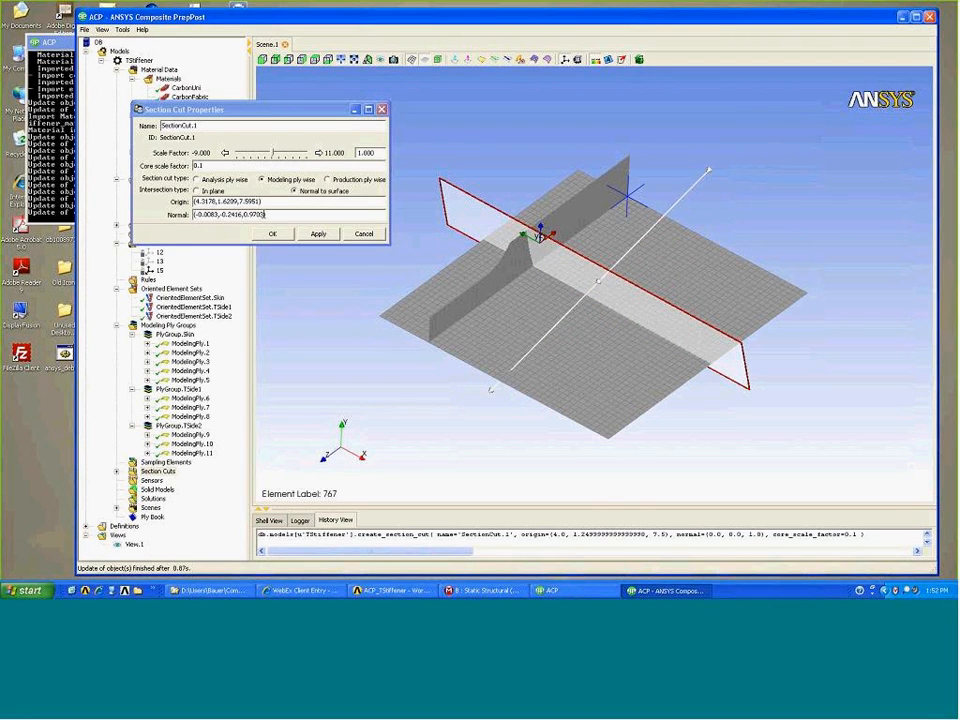
left_click_drag(264, 214, 194, 214)
type("(0")
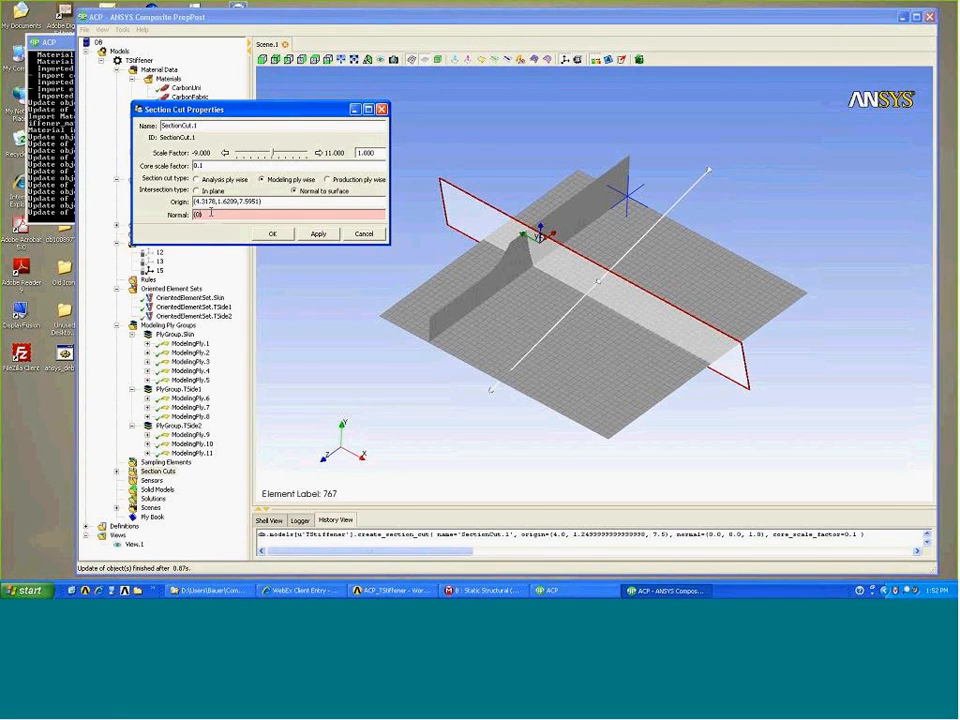
type(",")
type("0,1)")
type("1.)")
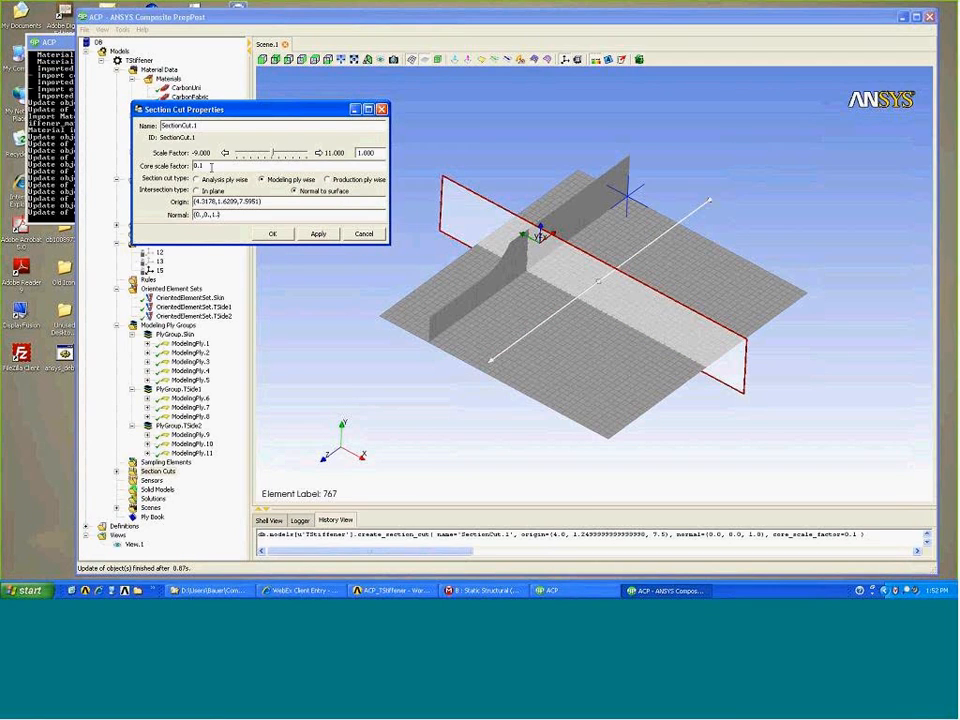
Set the section cut's core scale factor to 1. and scale factor to 3, and update SectionCut.1.
left_click_drag(205, 166, 183, 164)
type("1.")
type("3")
left_click_drag(270, 109, 271, 70)
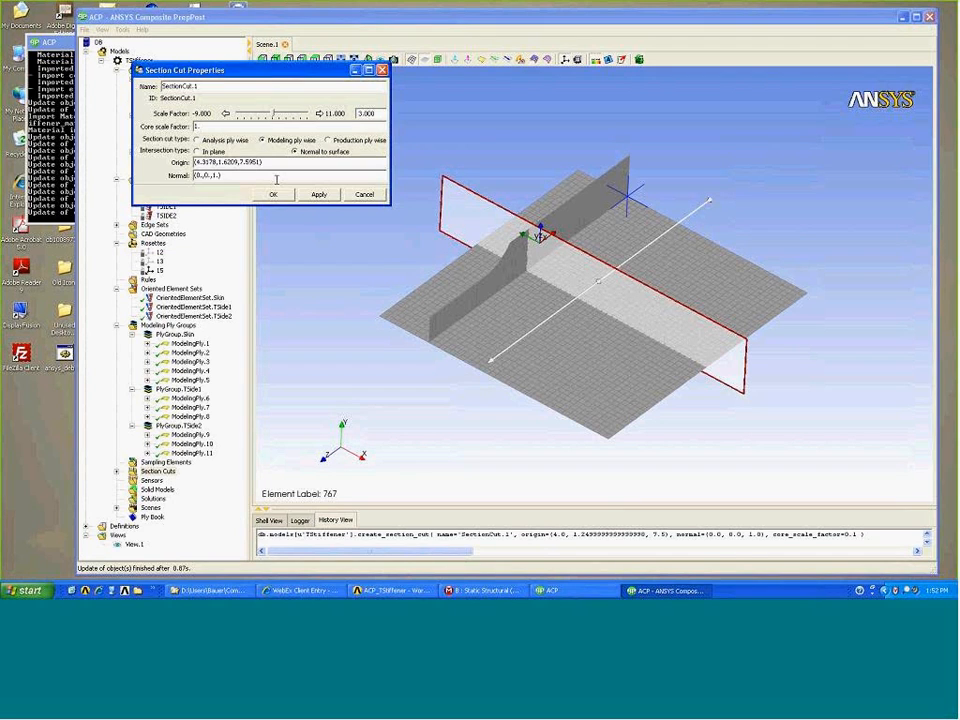
left_click(281, 195)
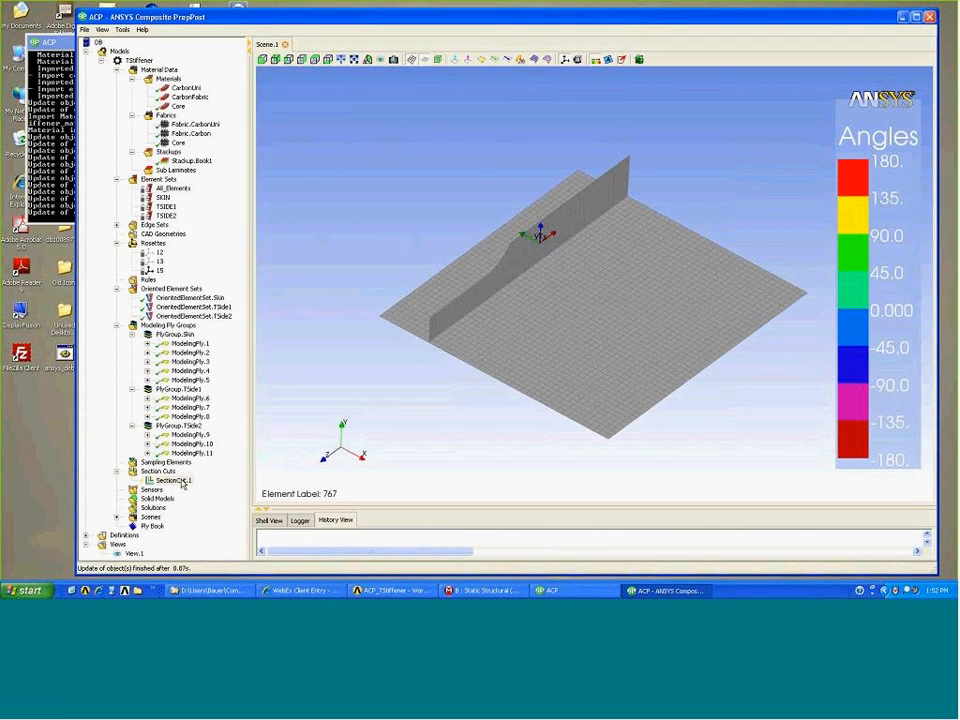
right_click(175, 479)
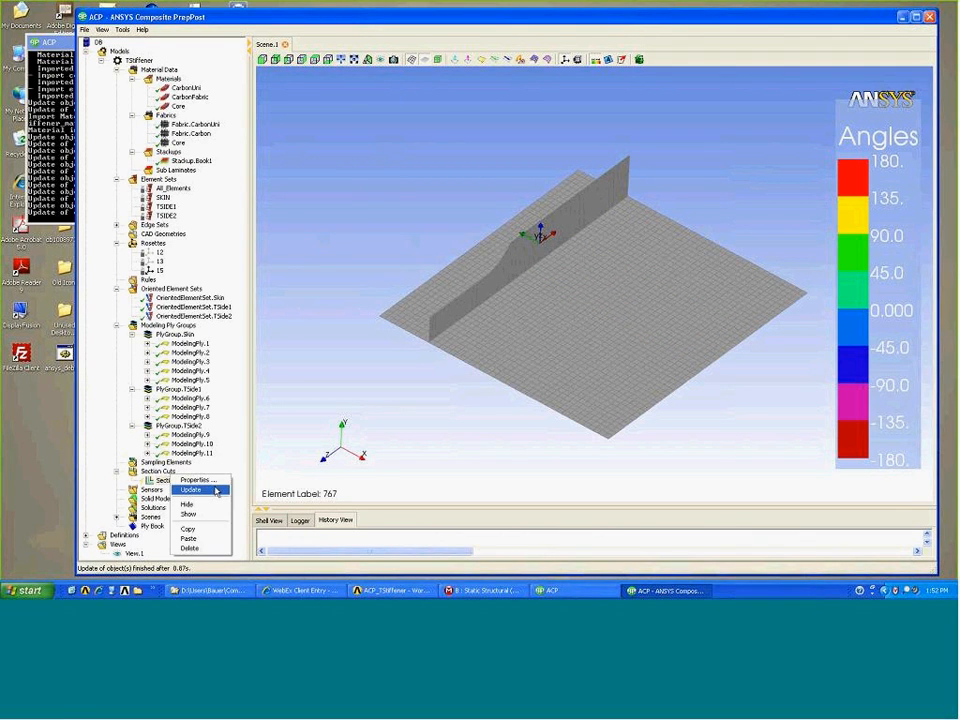
left_click(217, 490)
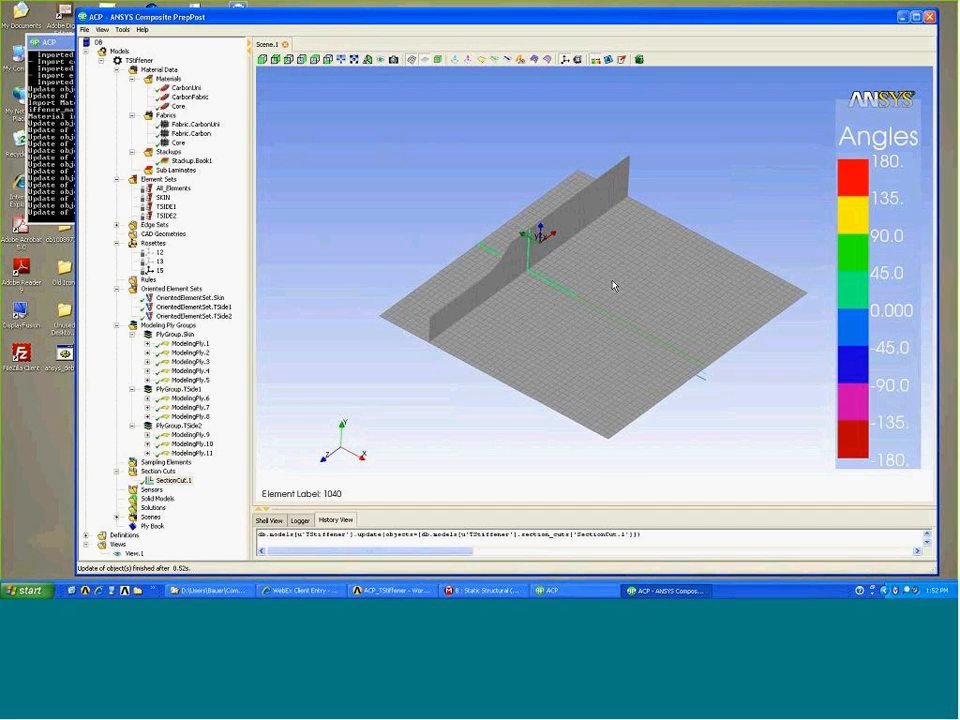
Hide the mesh edges and shaded surface to view the section cut's plies close up at the T-joint.
left_click_drag(613, 284, 601, 316)
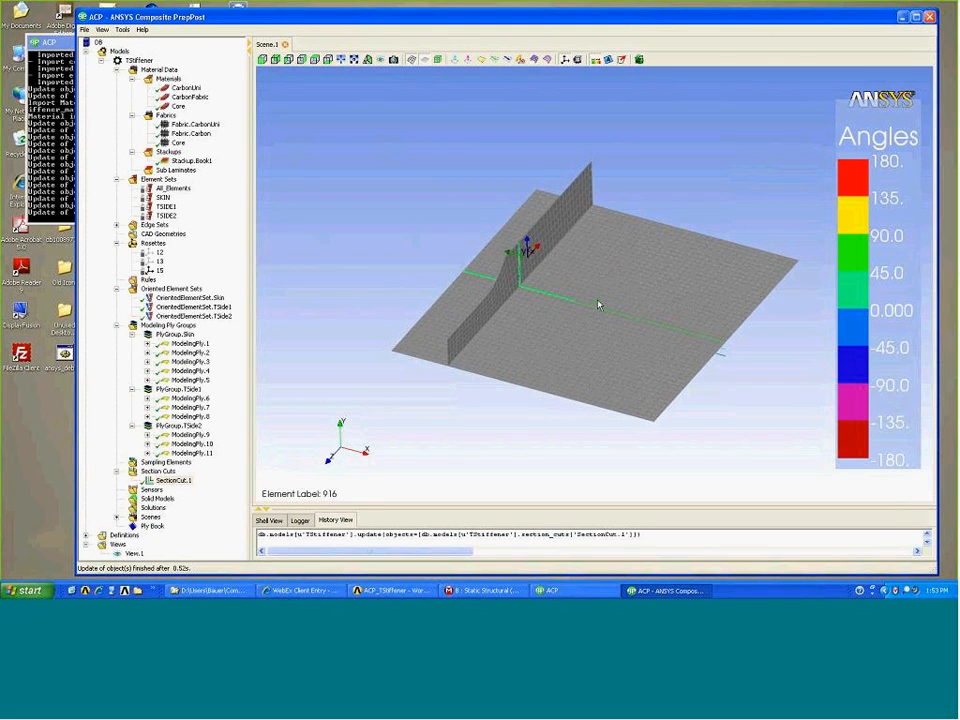
left_click(423, 61)
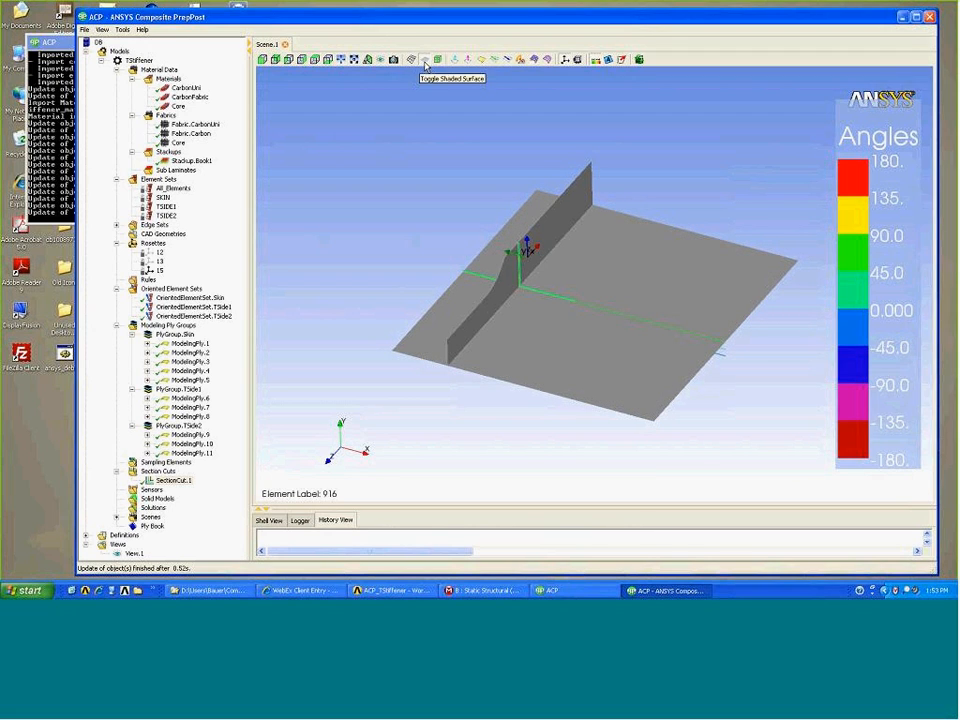
left_click(424, 63)
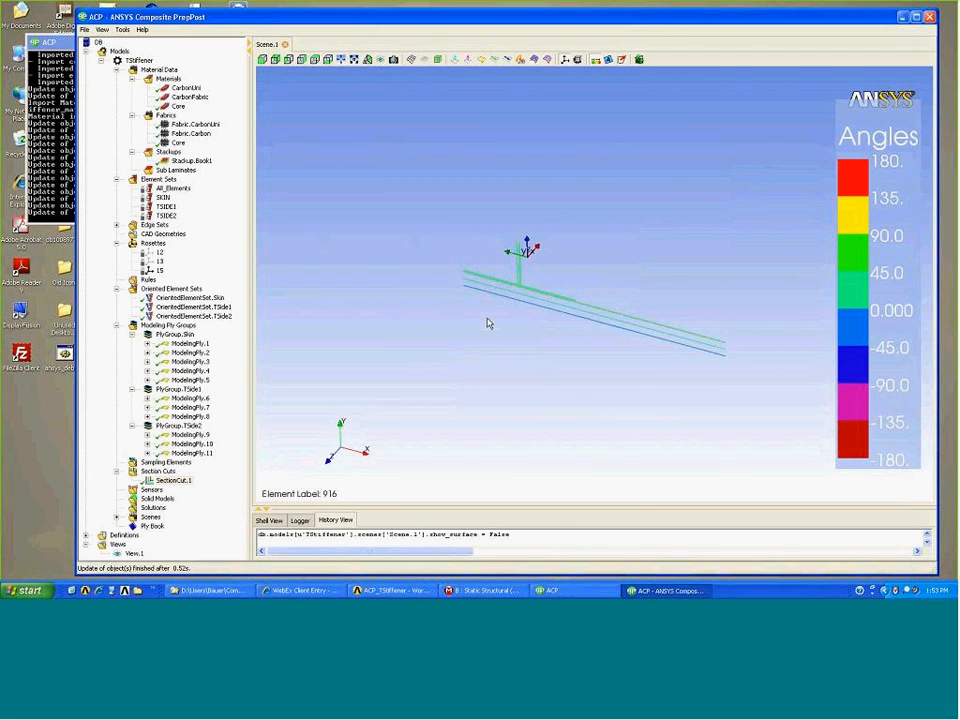
left_click_drag(501, 274, 544, 315)
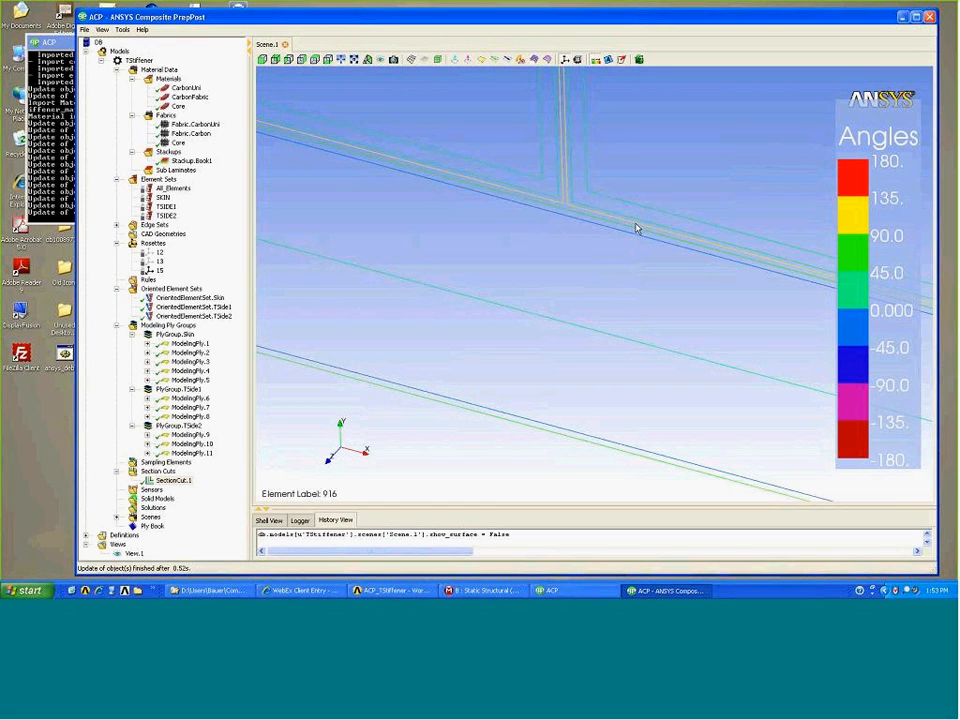
Compare the section cut's ply lines with the analysis plies of ModelingPly.8, and examine the skin plies close up.
left_click(147, 416)
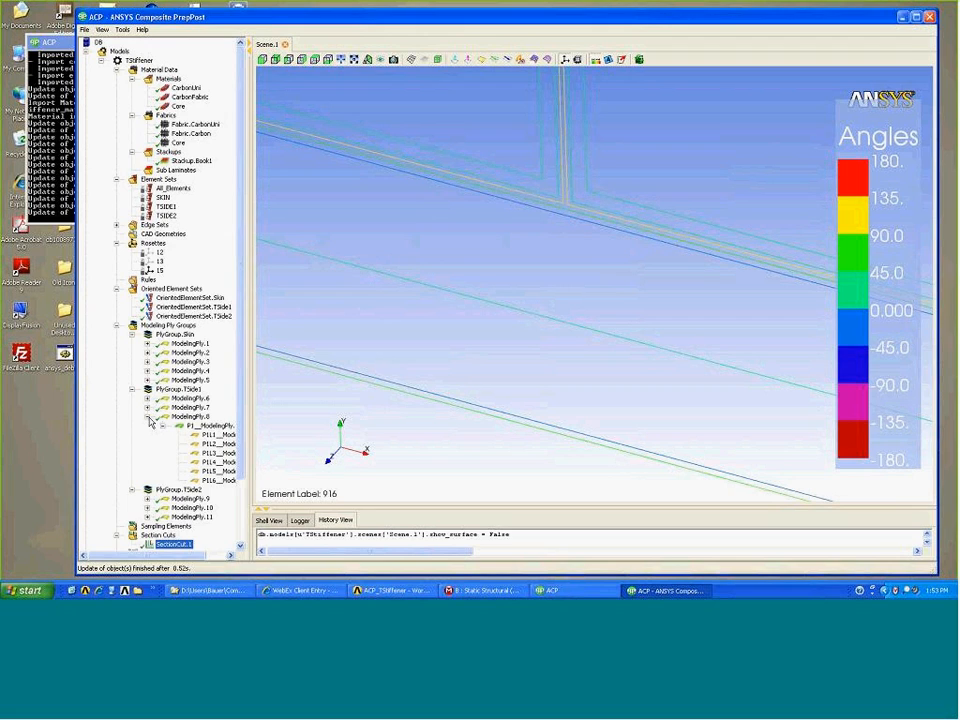
left_click(148, 418)
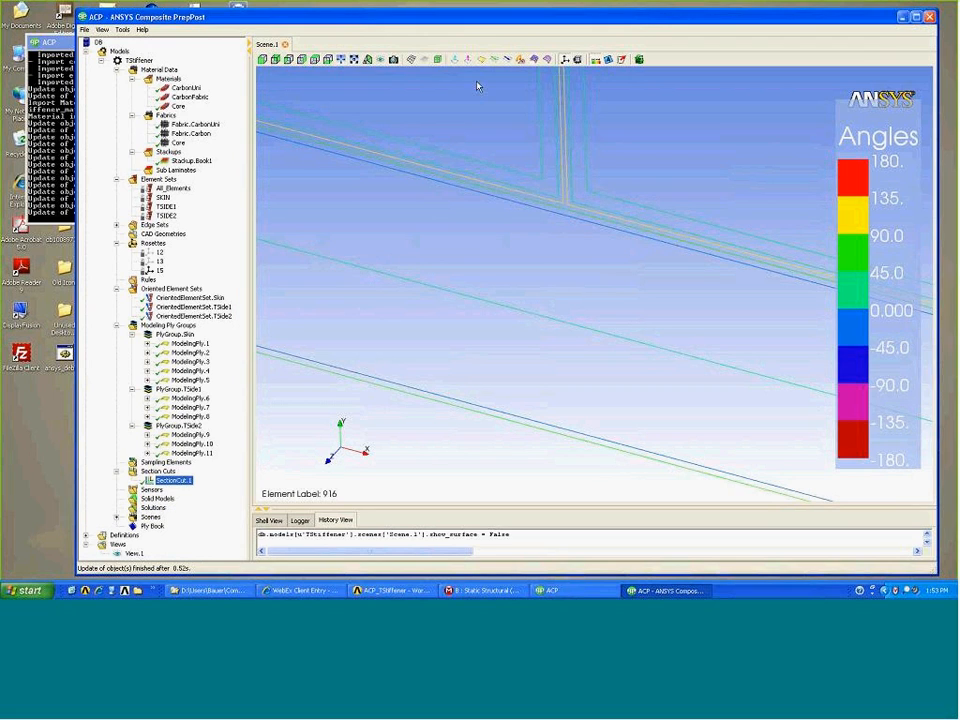
left_click(341, 60)
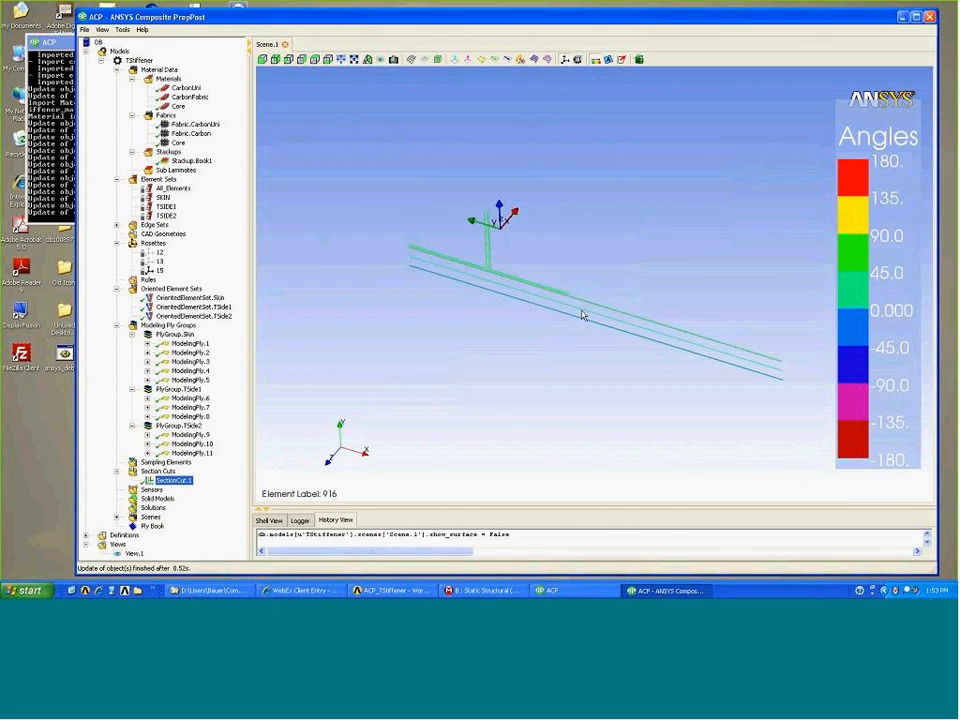
left_click_drag(577, 317, 615, 349)
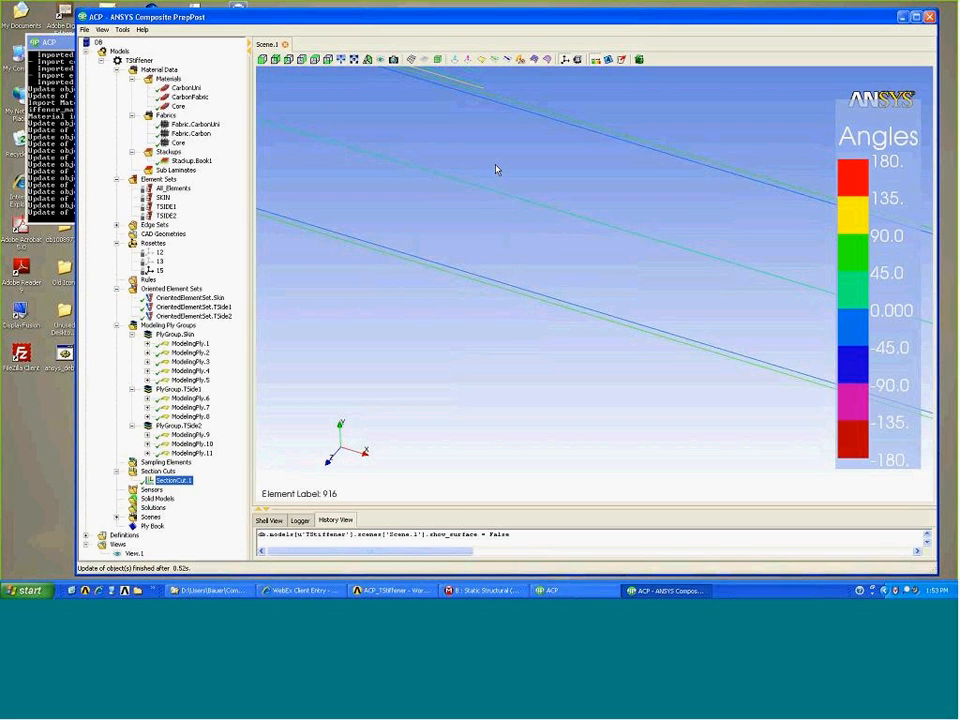
middle_click_drag(497, 172, 516, 244)
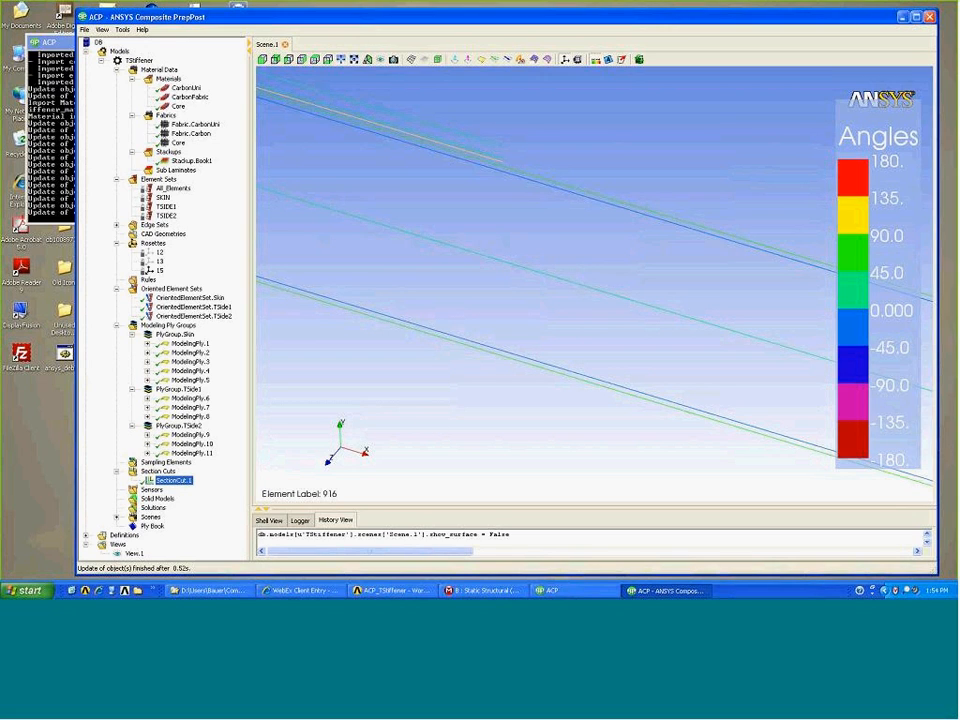
left_click(341, 61)
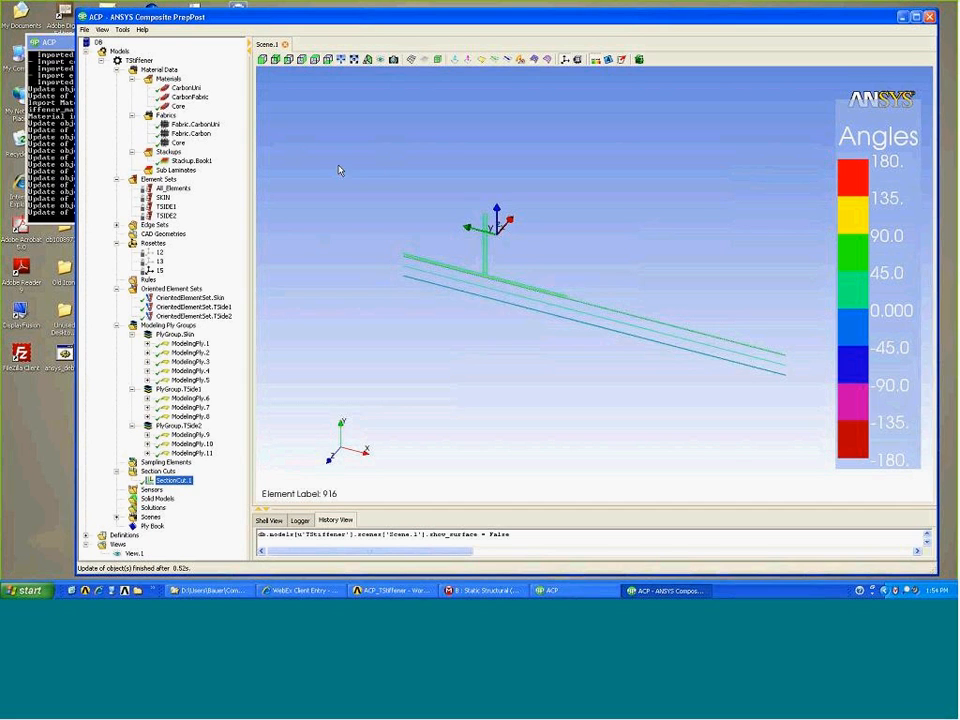
Redisplay the mesh edges and shaded surface and view the whole stiffener with its section cut.
left_click(410, 61)
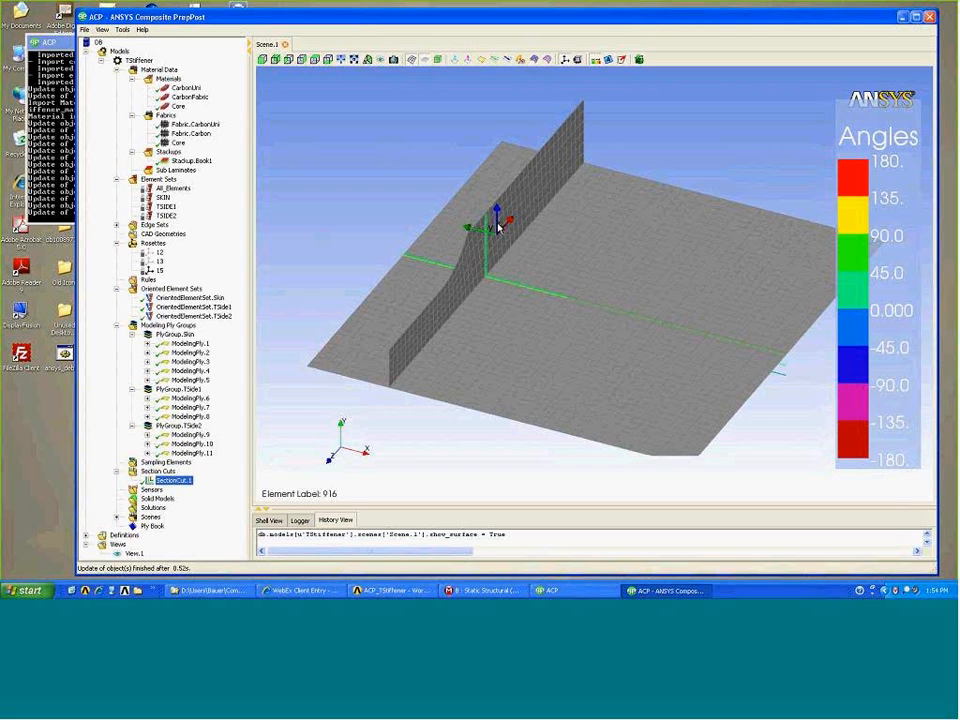
left_click_drag(522, 283, 530, 318)
scroll(493, 301, "down", 2)
mouse_move(505, 301)
left_mouse_down()
mouse_move(483, 284)
mouse_move(500, 296)
left_mouse_up()
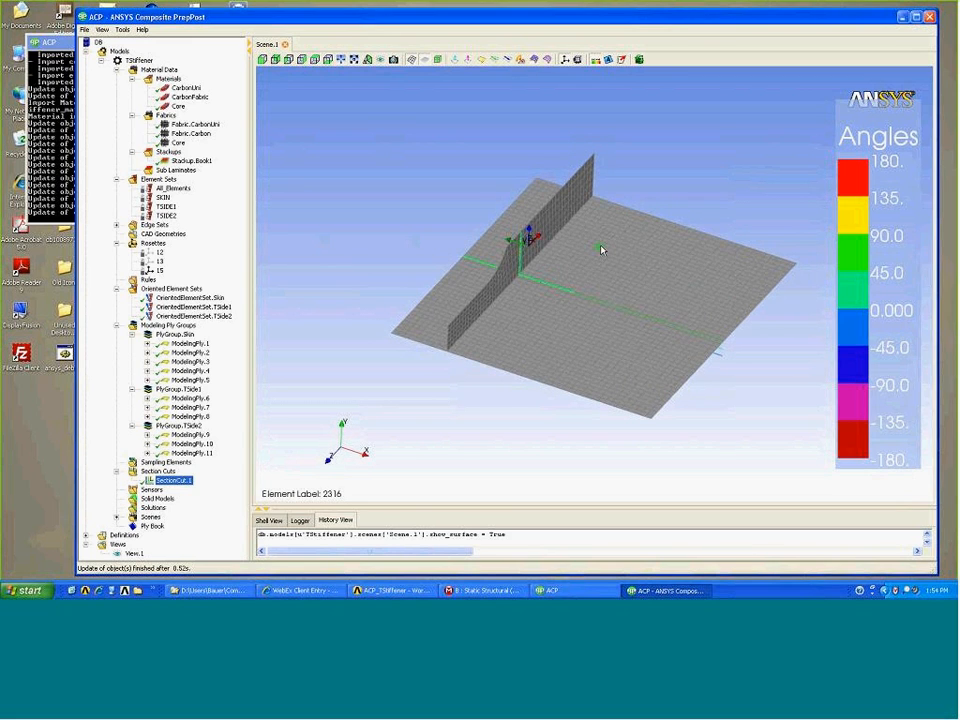
left_click_drag(601, 250, 601, 243)
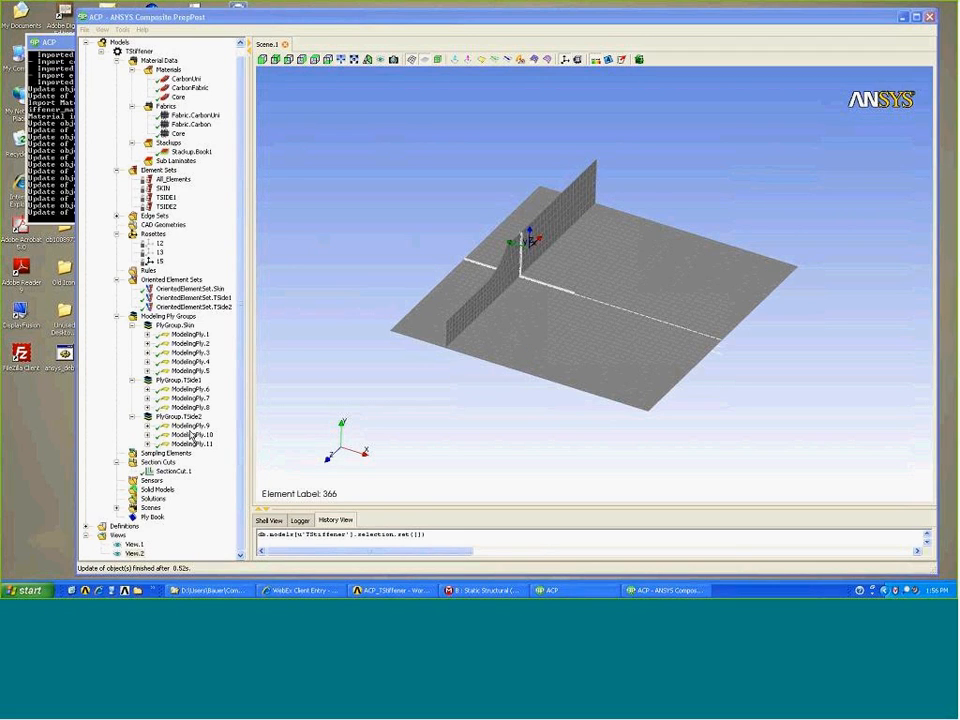
Enlarge the solution properties window showing the analysis model path and output file, and solve the current TStiffener model.
right_click(155, 500)
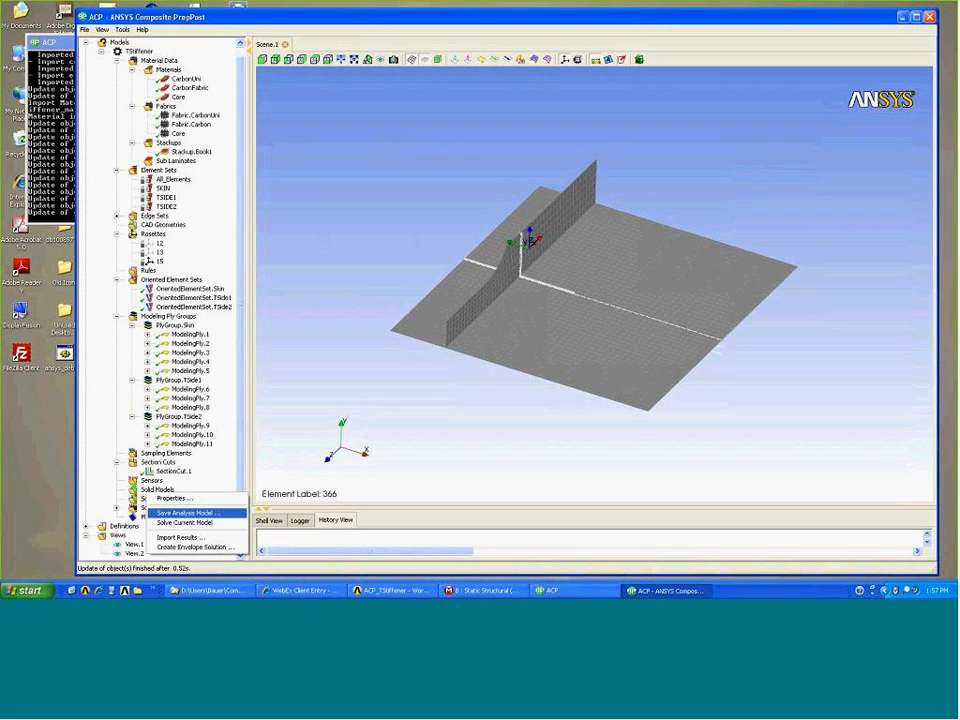
left_click(217, 499)
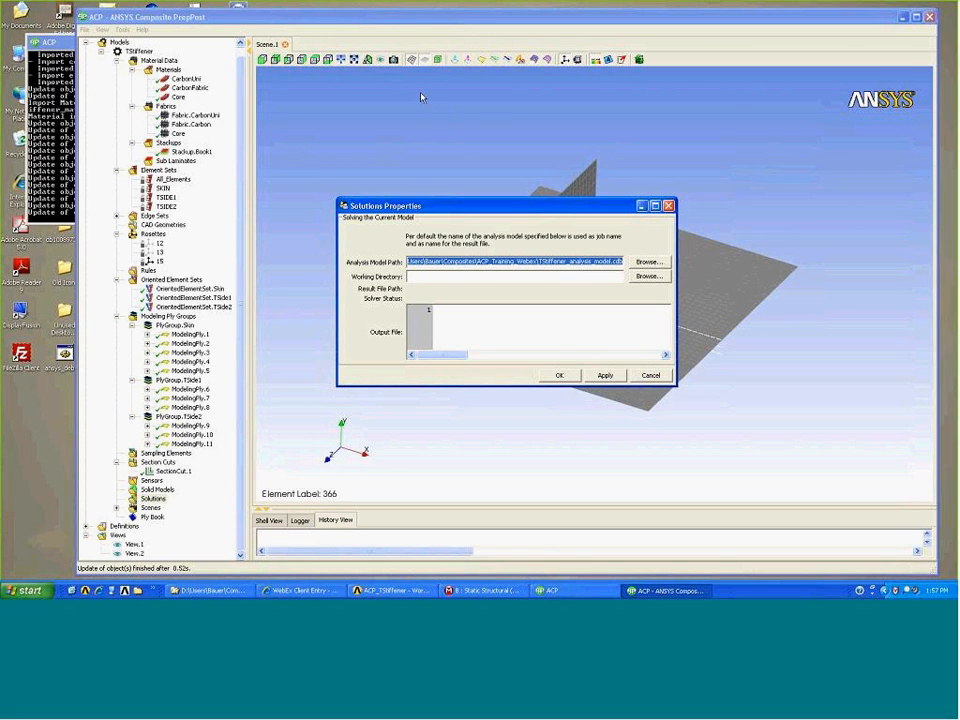
left_click_drag(492, 205, 421, 96)
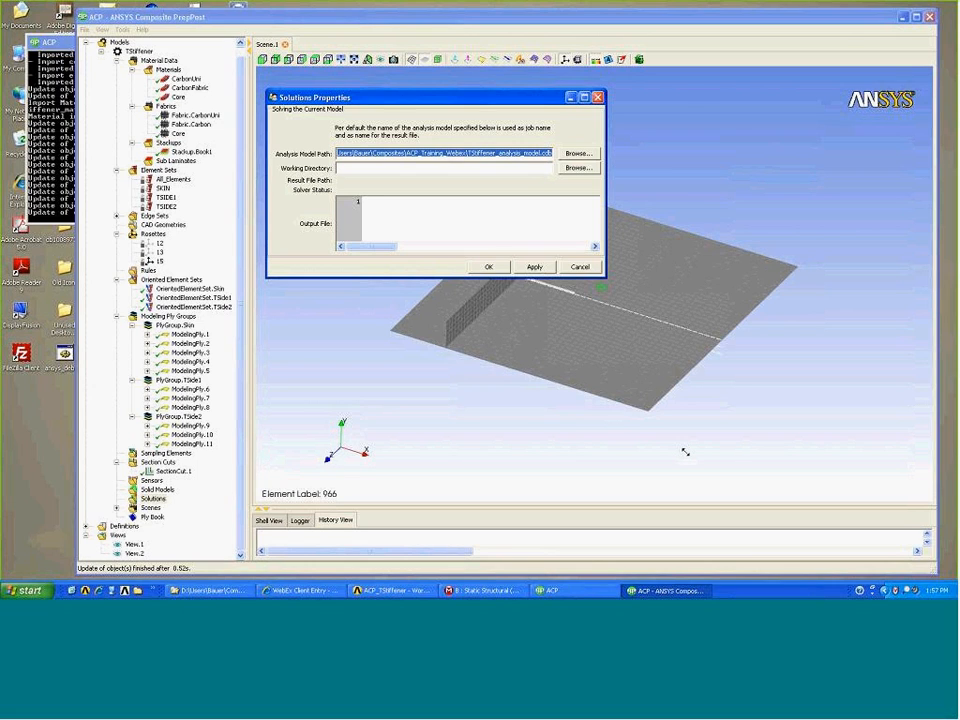
left_click_drag(685, 452, 686, 452)
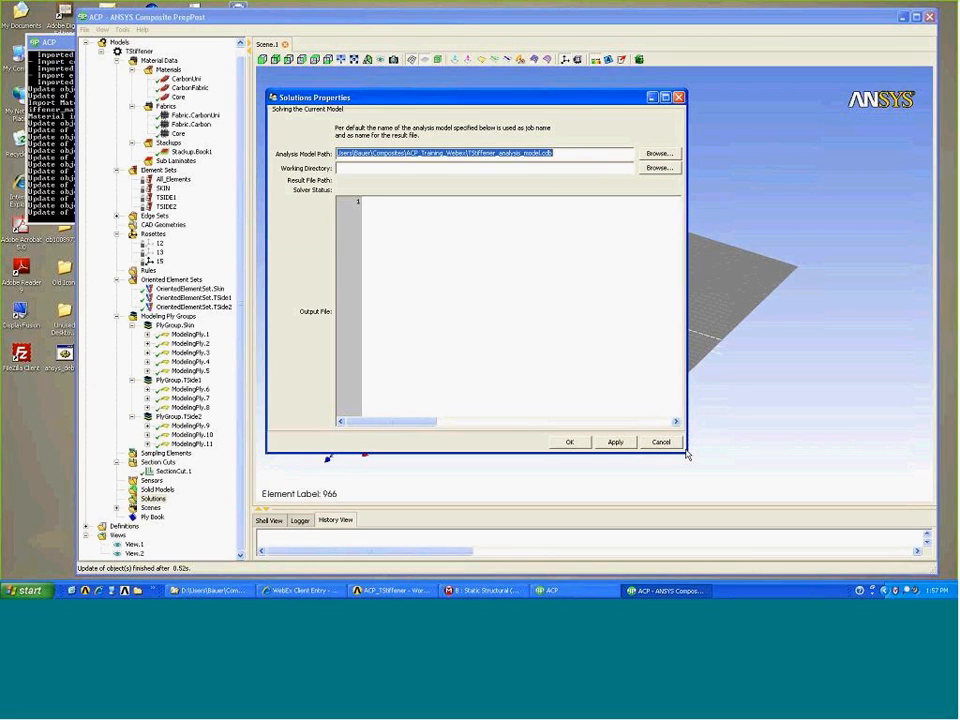
right_click(157, 500)
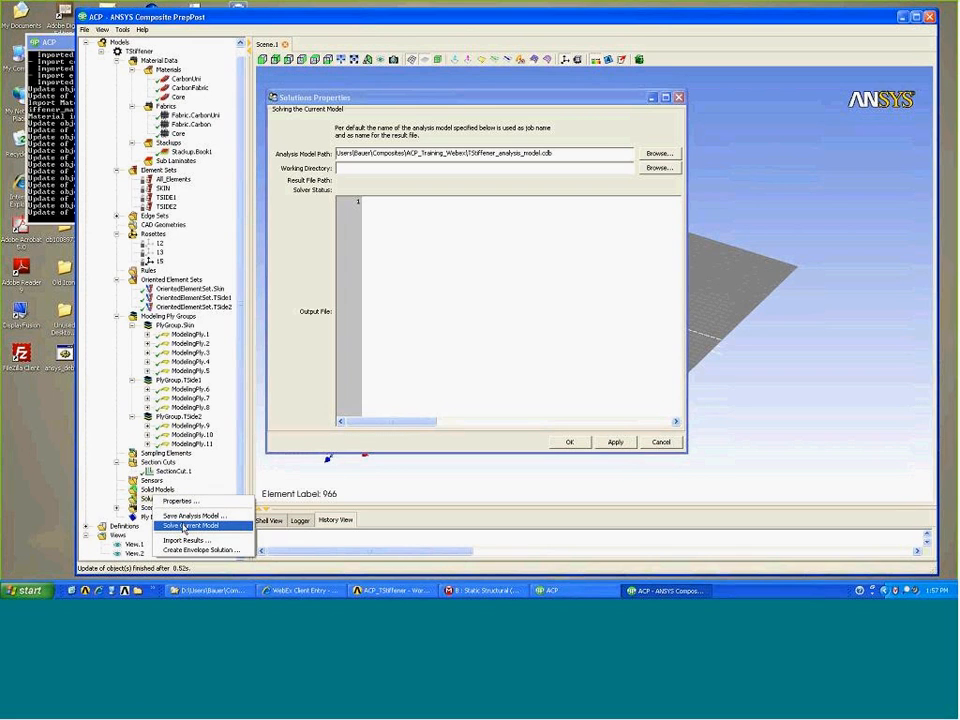
left_click(187, 526)
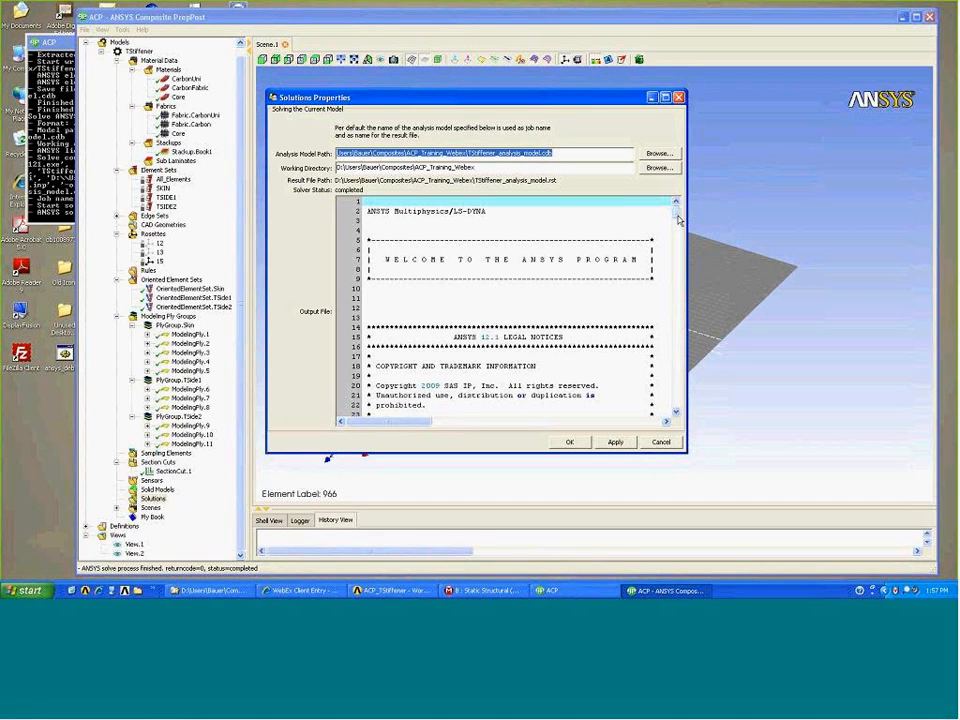
Review the solver output file for completion, warning and error counts, and solver details, and close the solution properties.
left_click_drag(678, 219, 679, 406)
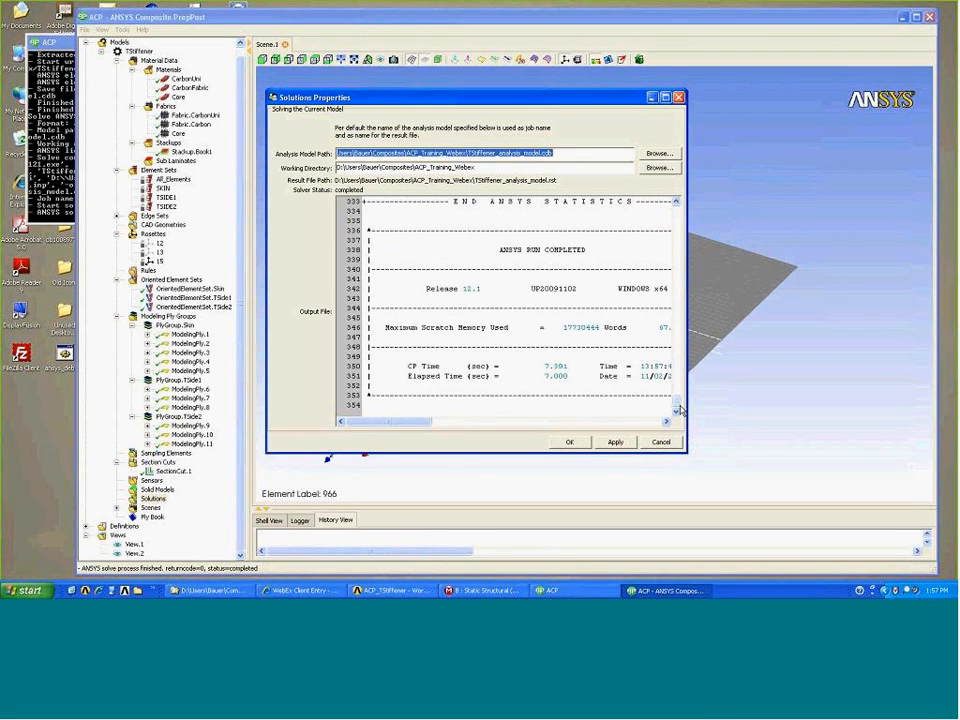
scroll(535, 337, "up", 10)
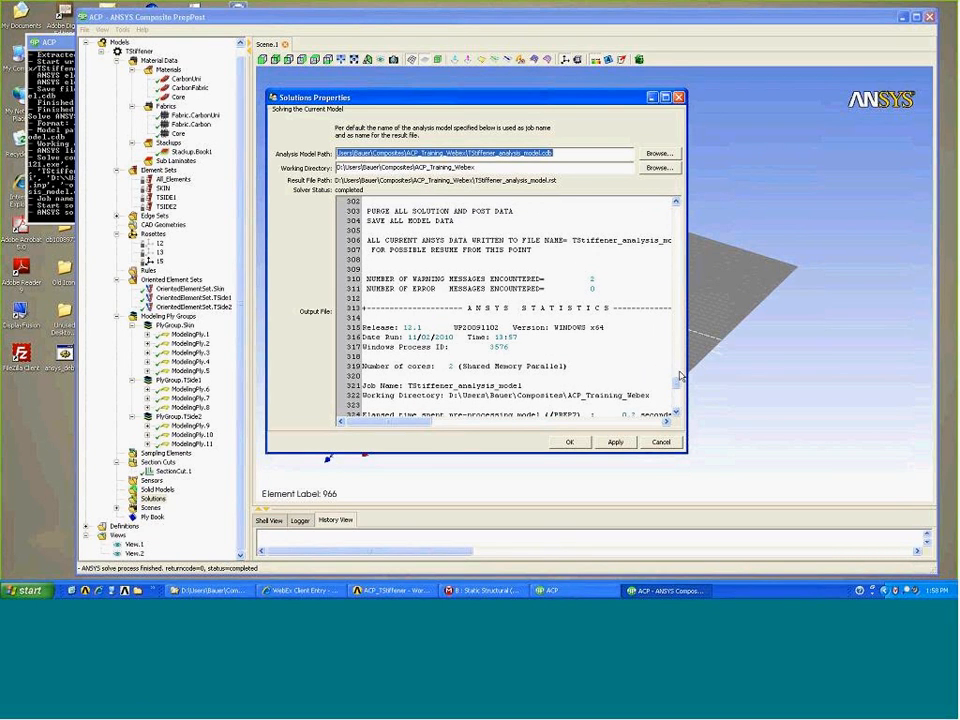
left_click_drag(679, 384, 677, 351)
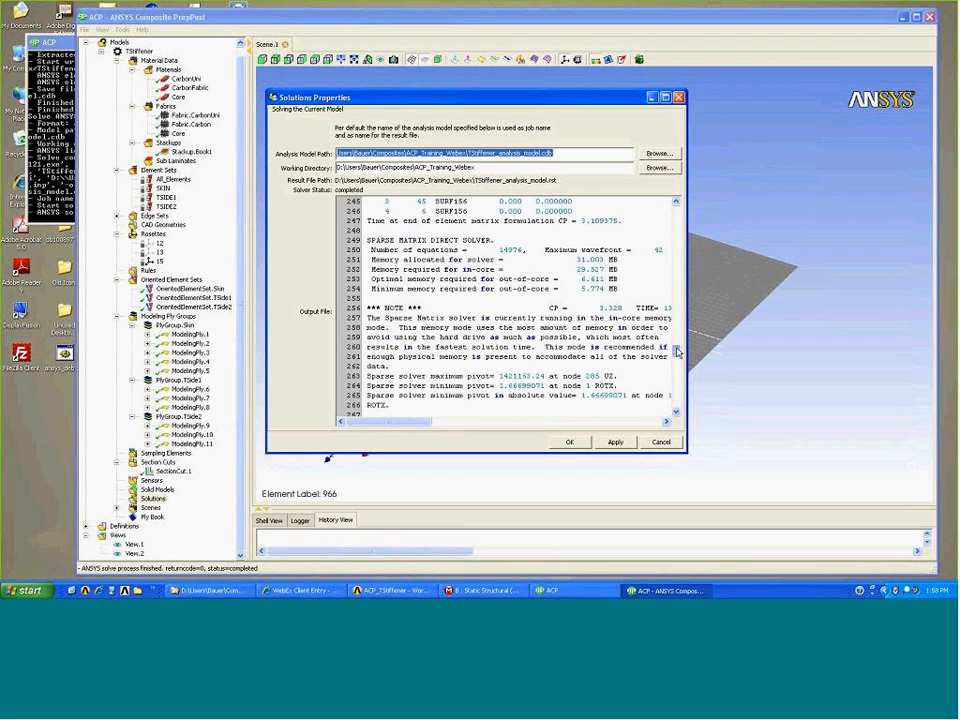
left_click(575, 446)
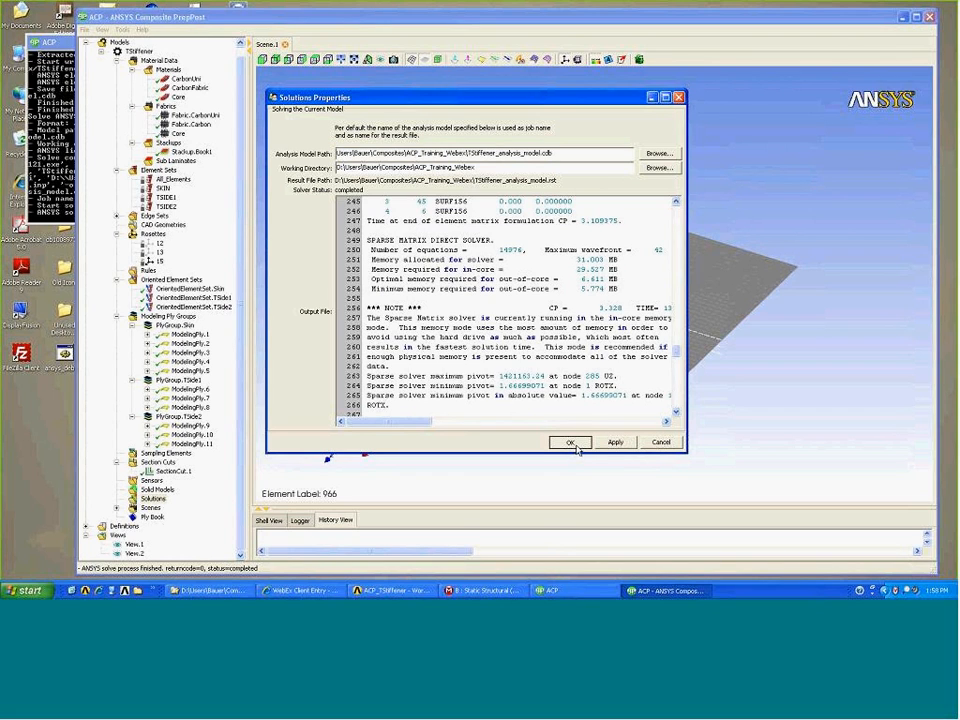
Import the results file TStiffener_analysis_model.rst as a solution named Solution.LimitLoadCase in ansys:rst format.
right_click(150, 498)
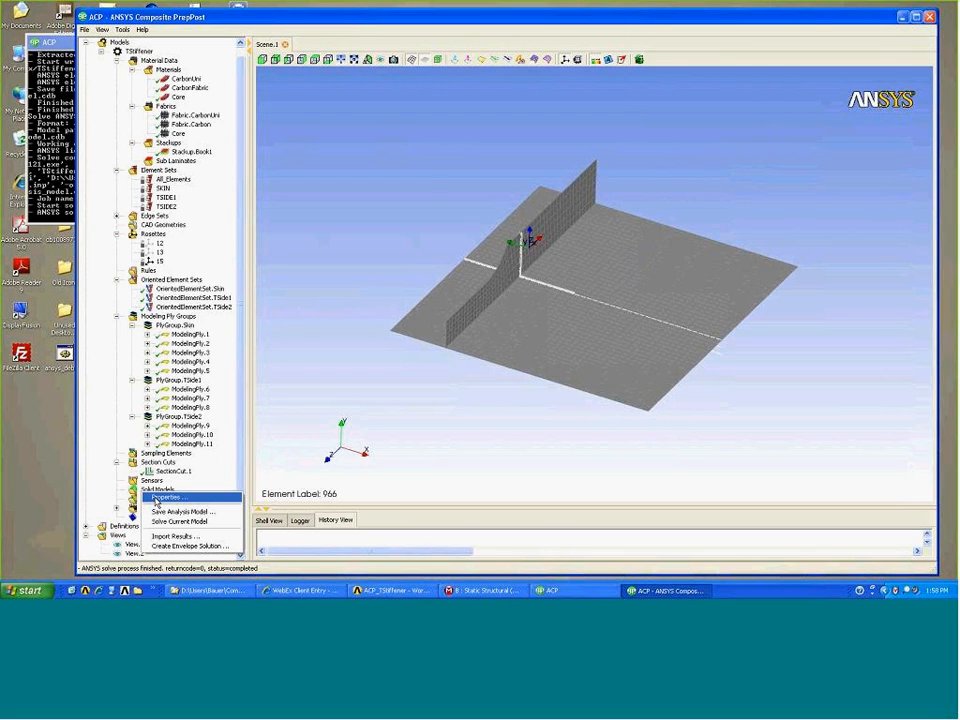
left_click(182, 536)
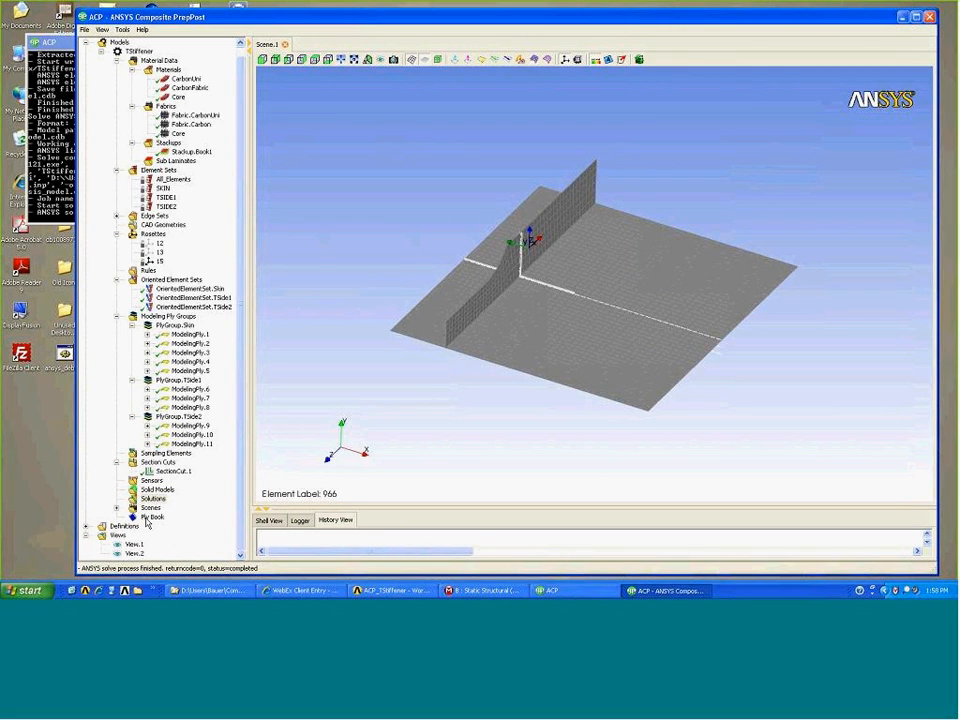
left_click(445, 138)
left_click_drag(442, 138, 452, 139)
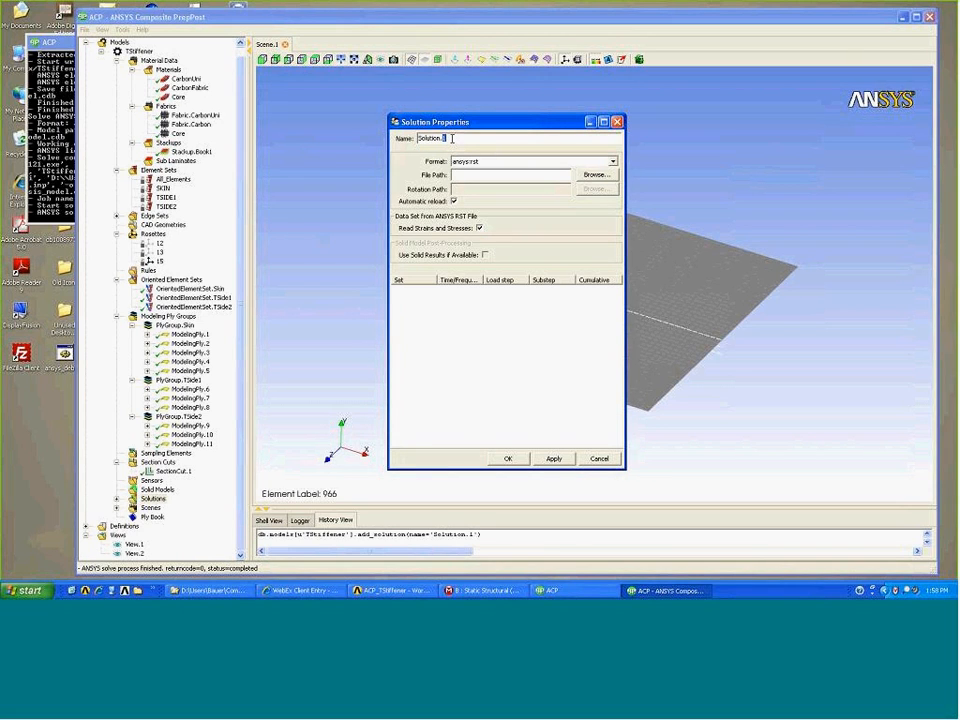
type("LimitLoadCase")
left_click(596, 174)
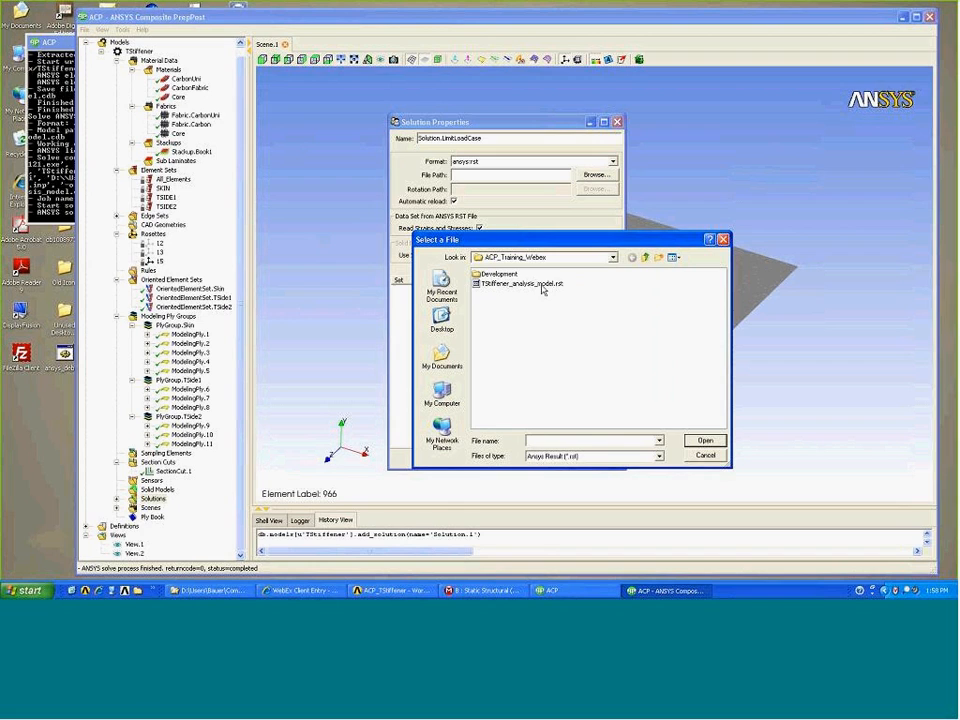
left_click(540, 286)
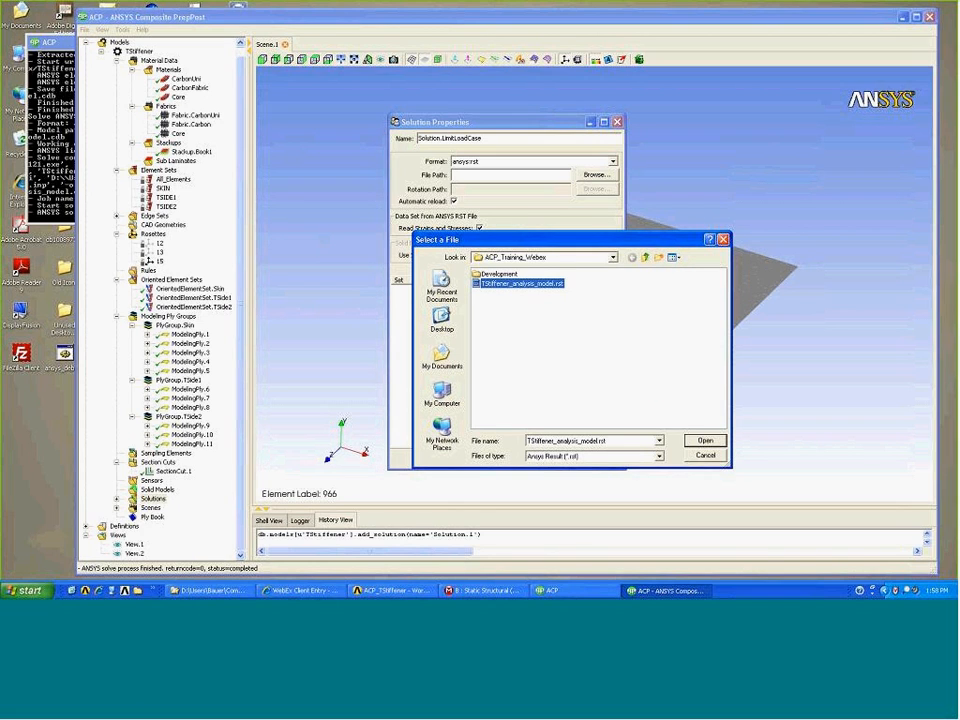
left_click(704, 441)
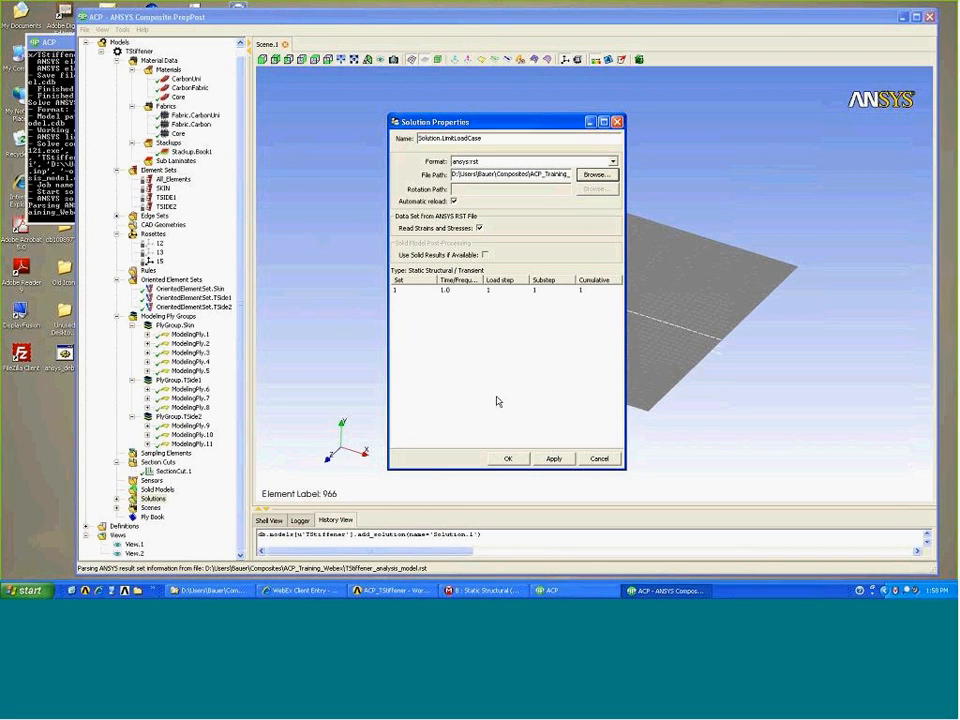
left_click(514, 461)
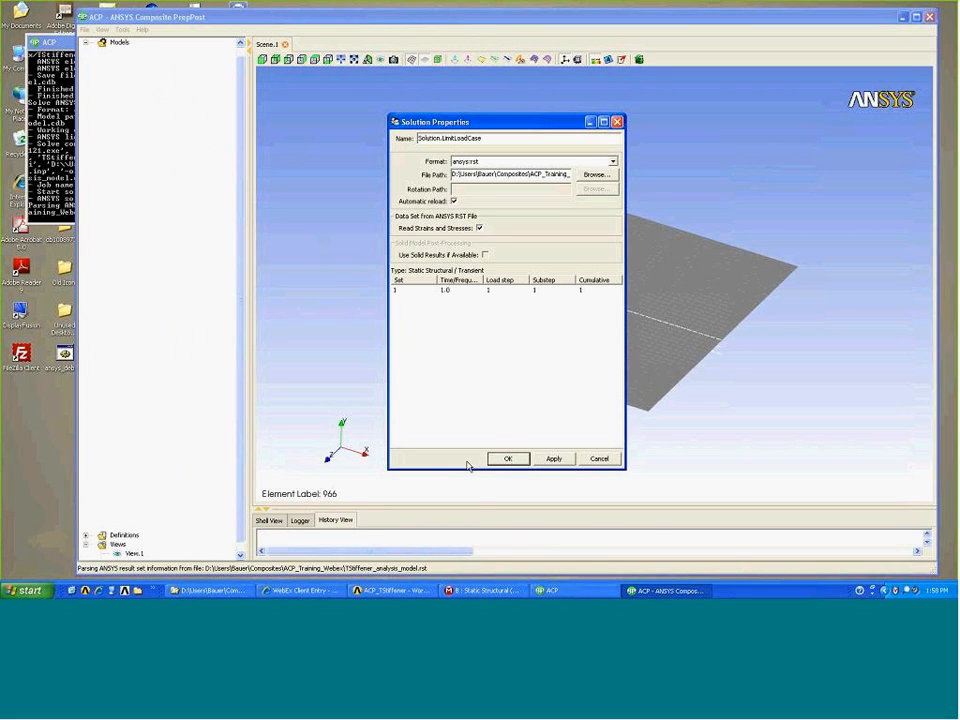
Update Solution.LimitLoadCase to load its results.
left_click(195, 508)
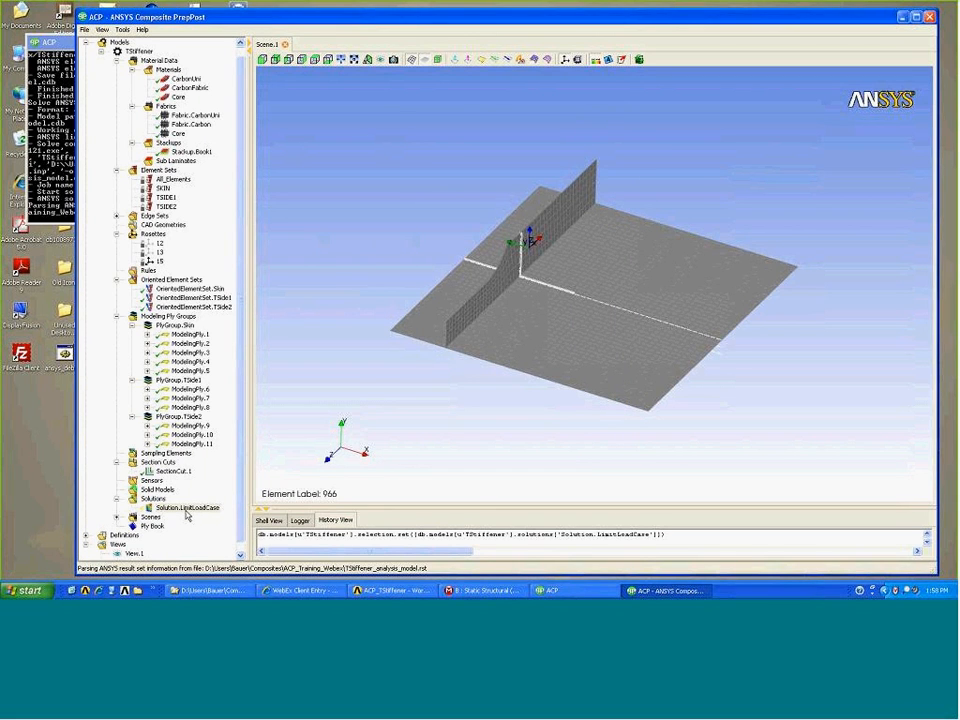
right_click(189, 511)
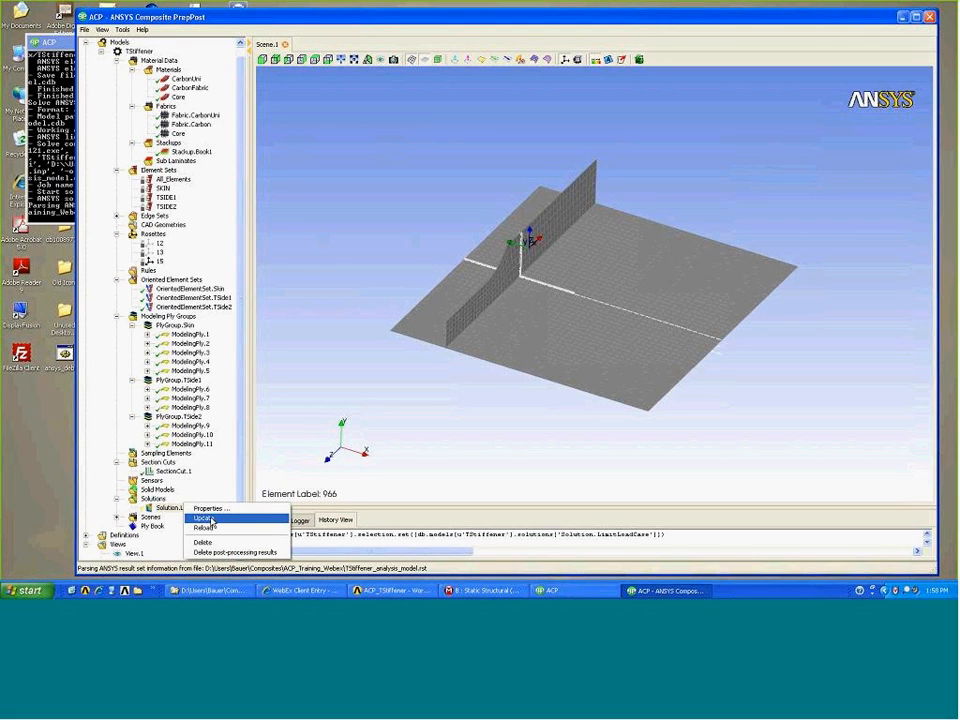
left_click(210, 519)
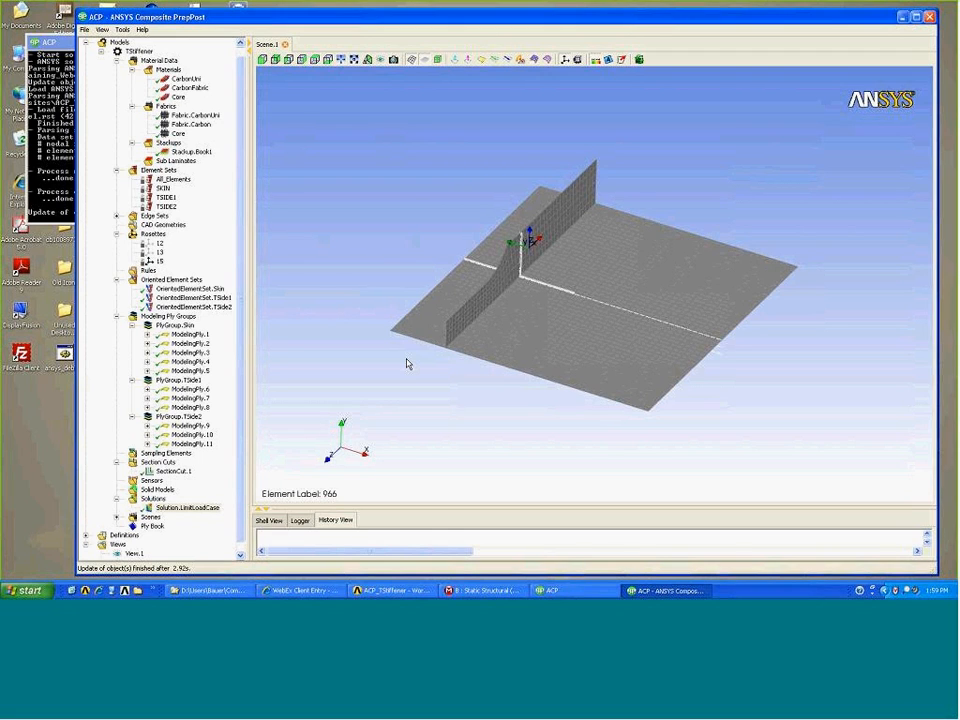
Add a deformation definition and a strain definition to the Definitions, keeping their default names.
left_click(241, 556)
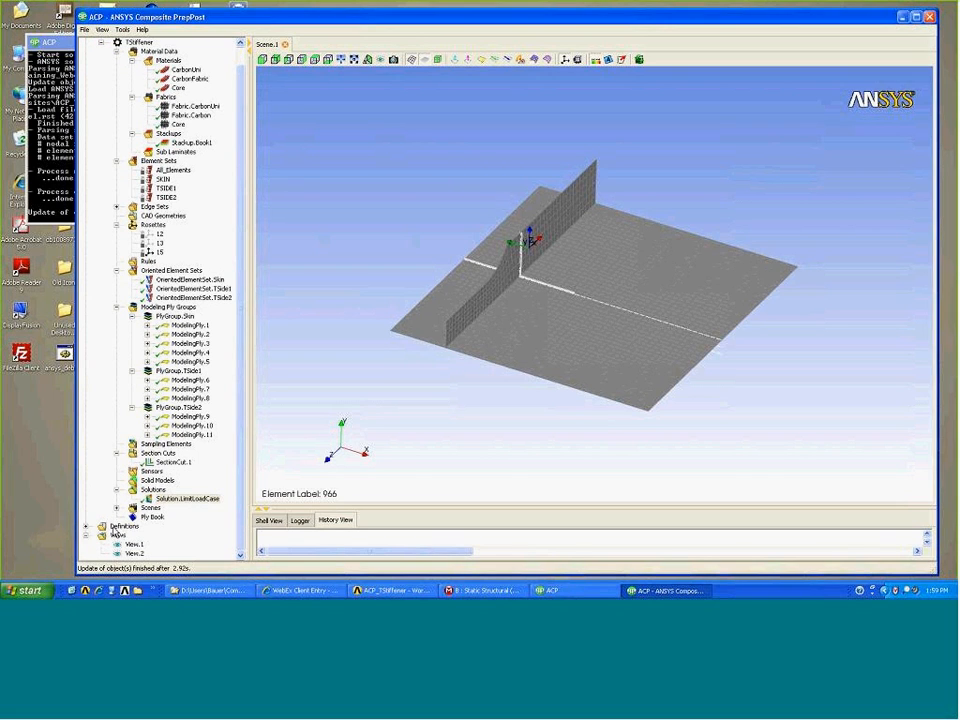
left_click(87, 531)
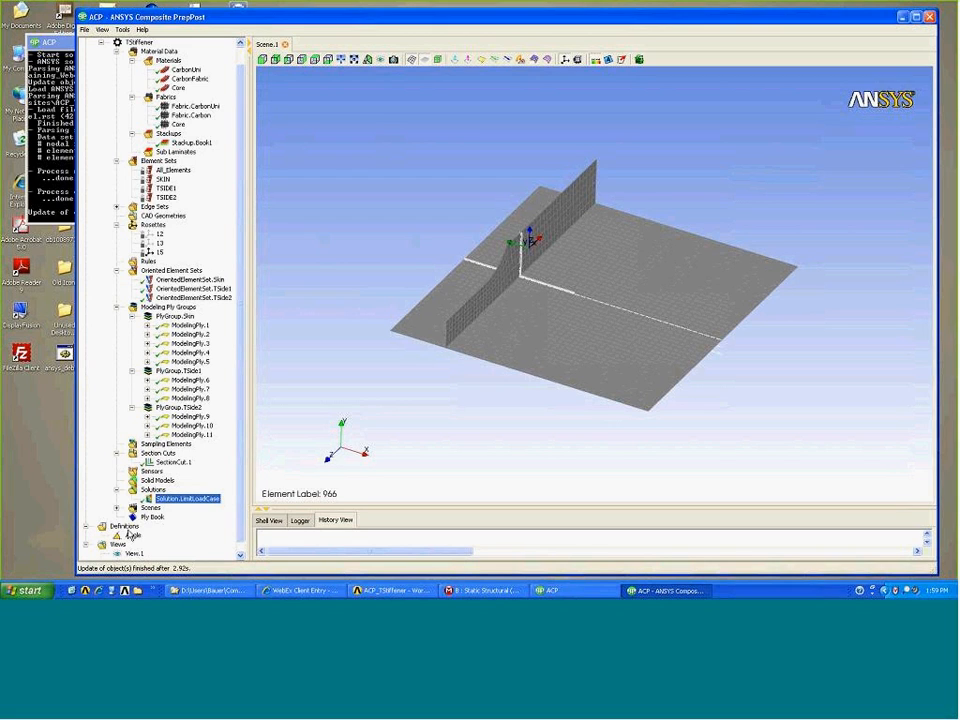
left_click(240, 557)
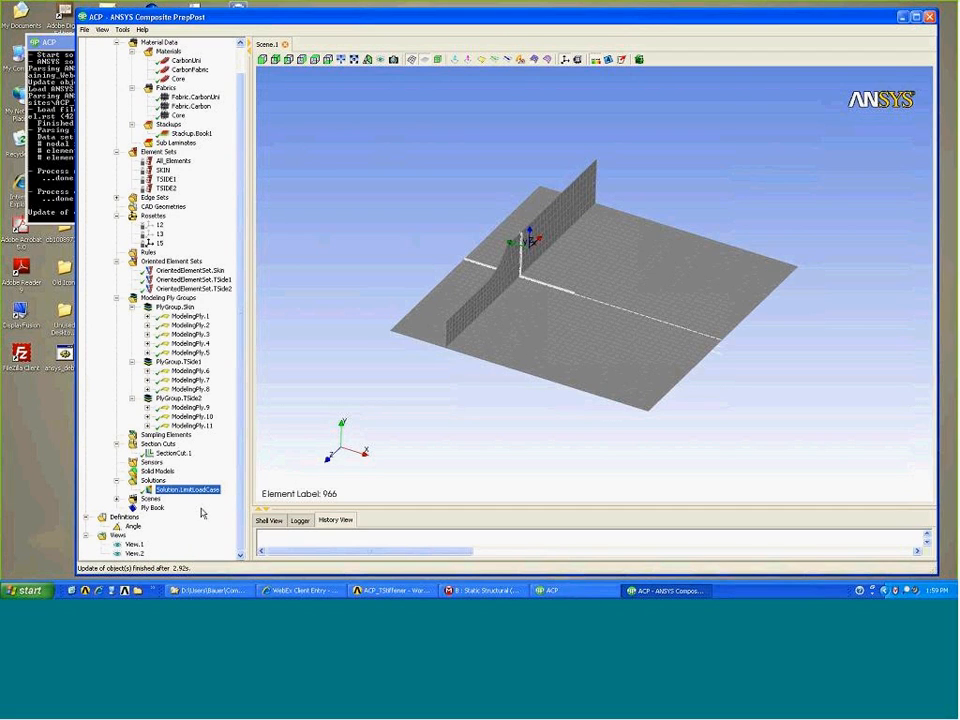
right_click(120, 515)
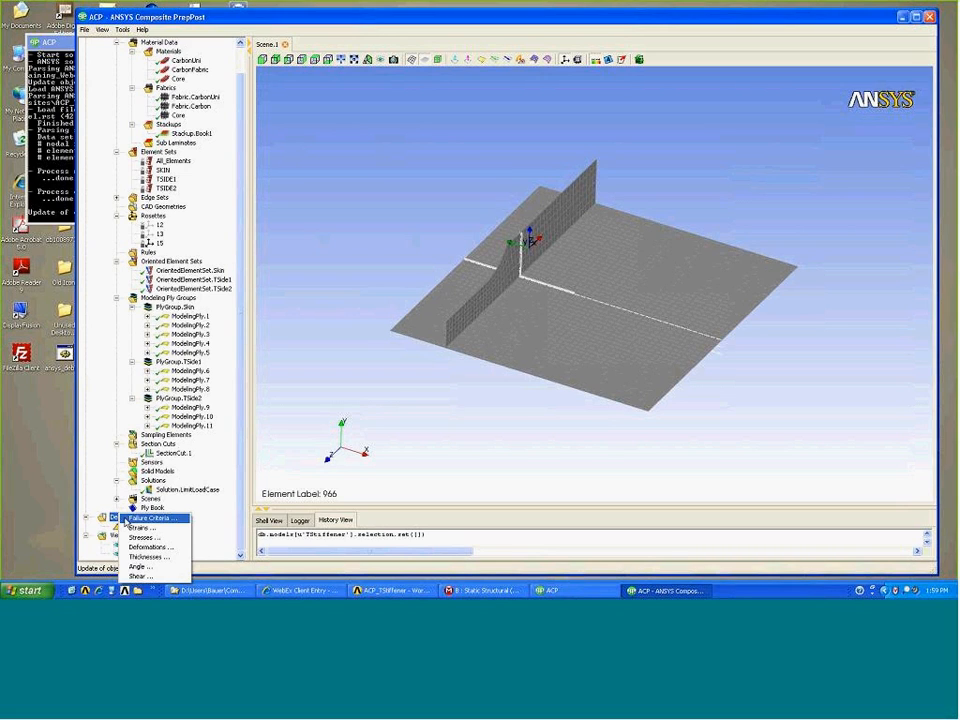
left_click(177, 552)
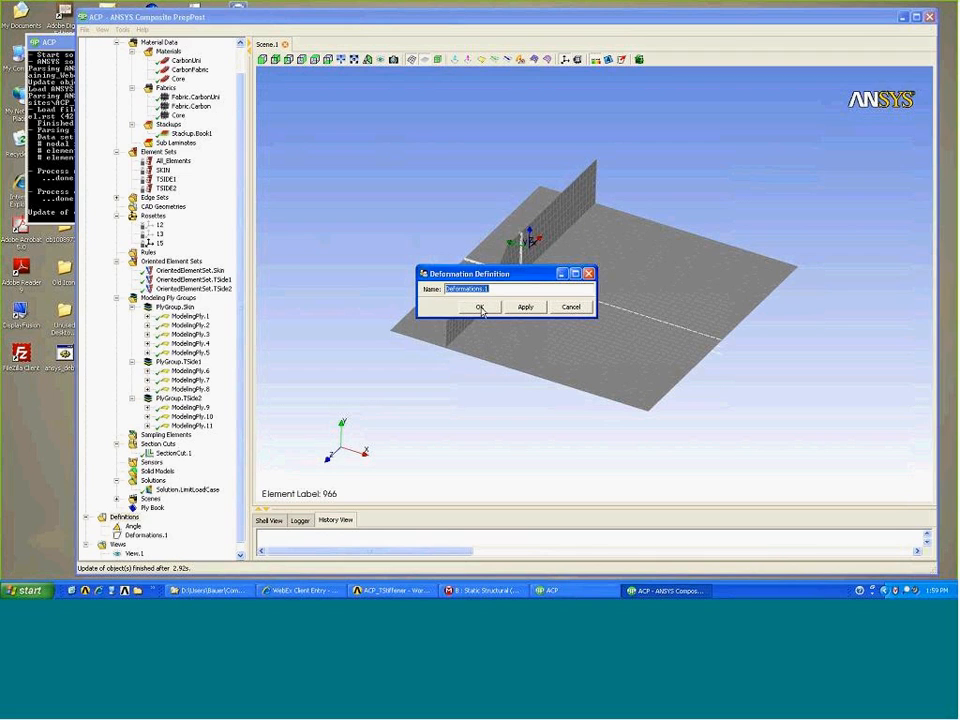
left_click(480, 308)
right_click(125, 516)
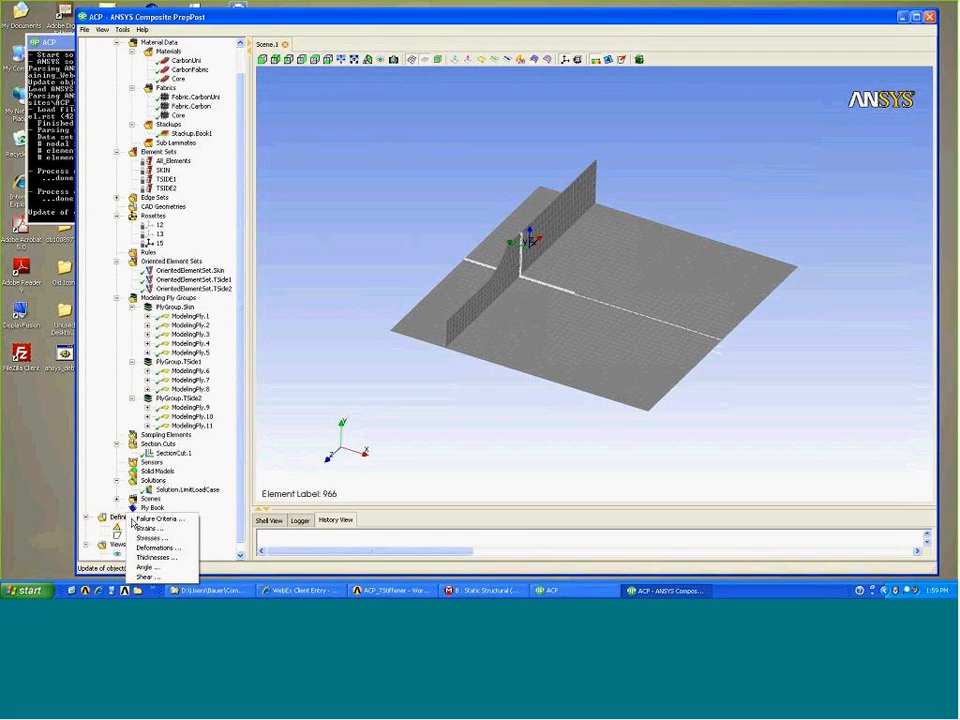
left_click(191, 529)
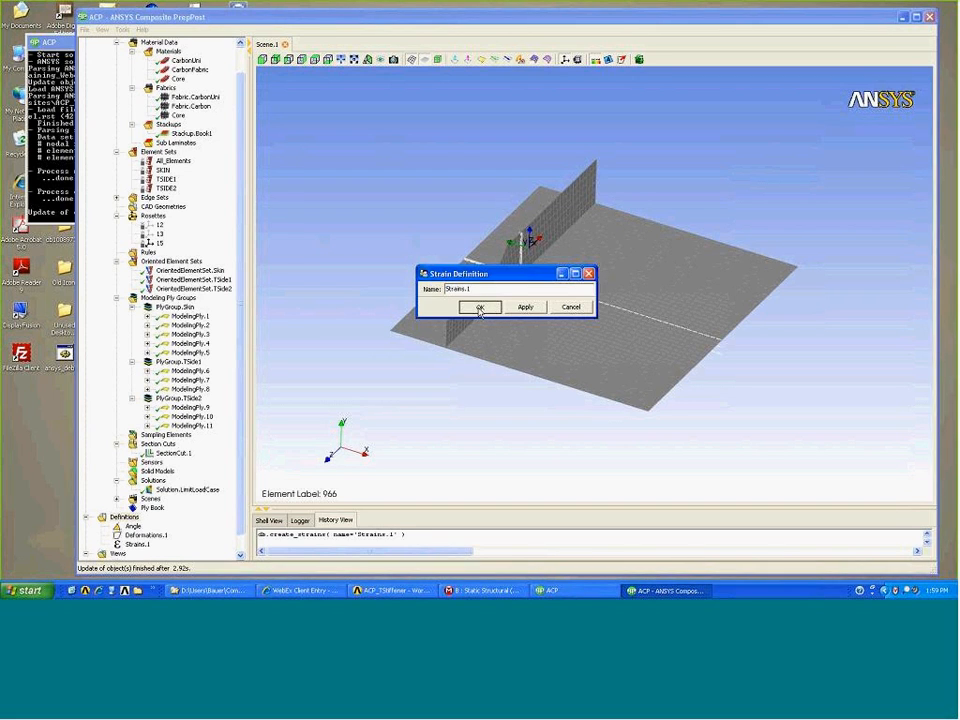
left_click(479, 311)
Add a failure criteria definition named FailureCriteria.MaxStain with the Max Strain criterion enabled, keeping its default configuration.
right_click(130, 516)
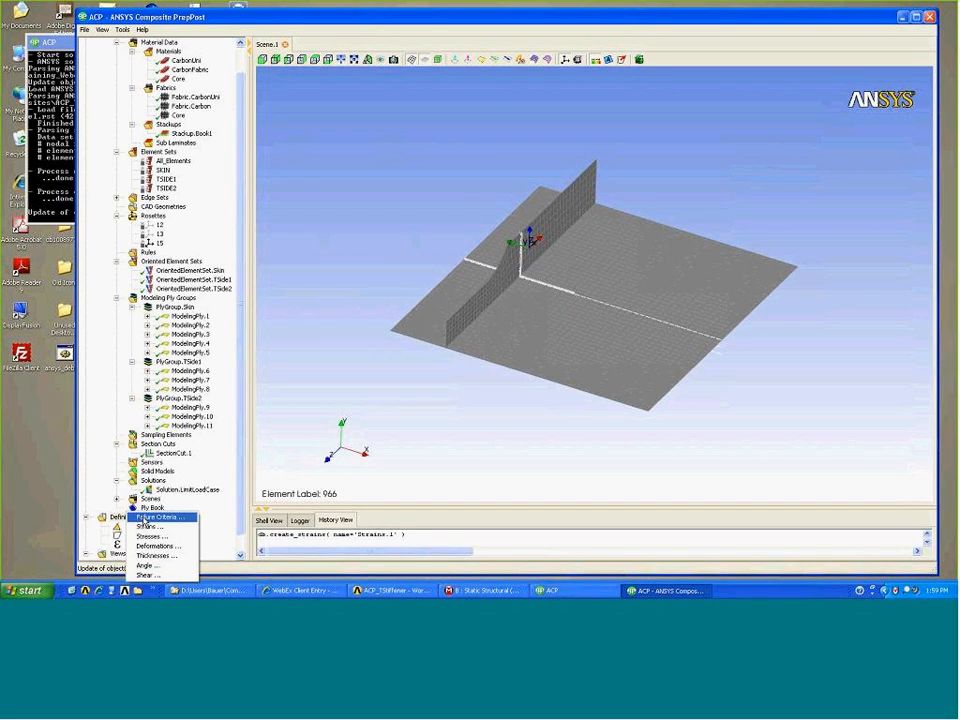
left_click(153, 515)
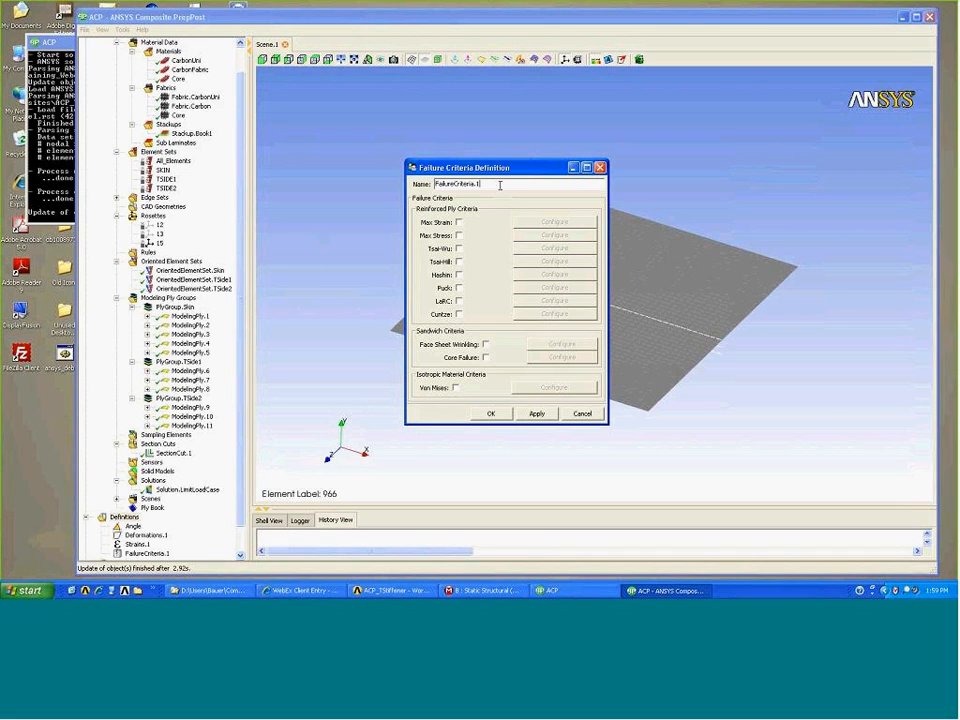
type("R")
key("BackSpace")
left_click(459, 222)
left_click(556, 223)
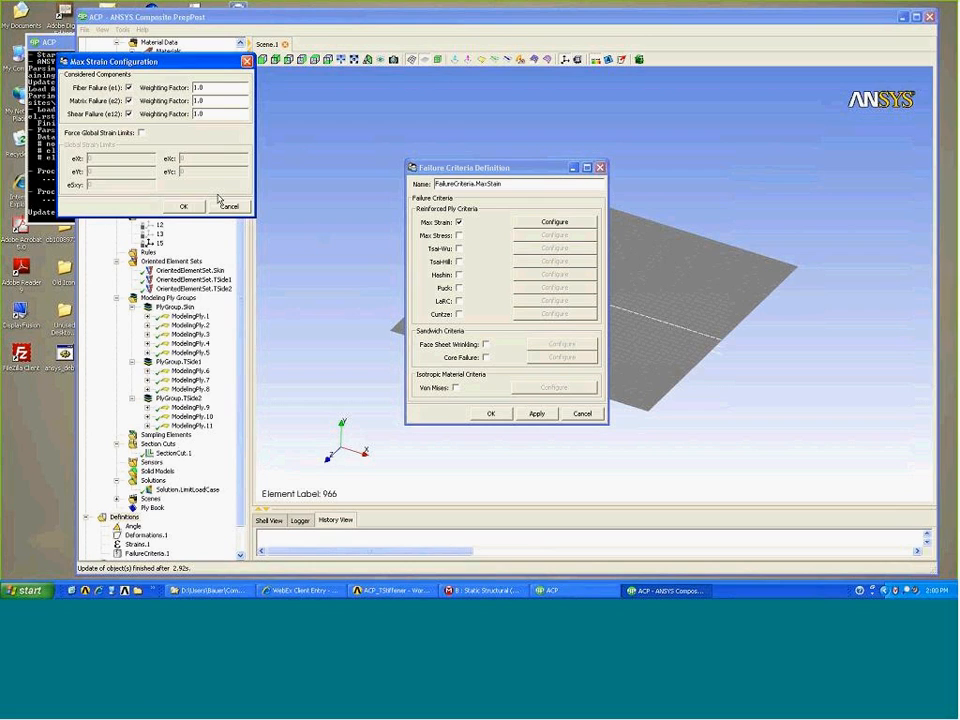
left_click(184, 207)
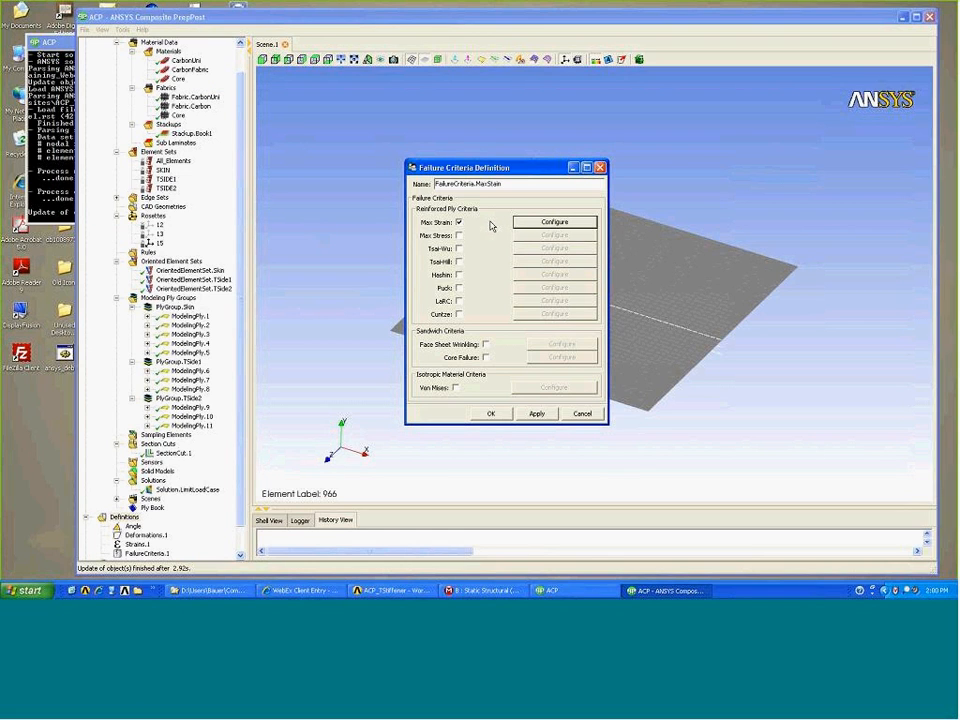
left_click(500, 417)
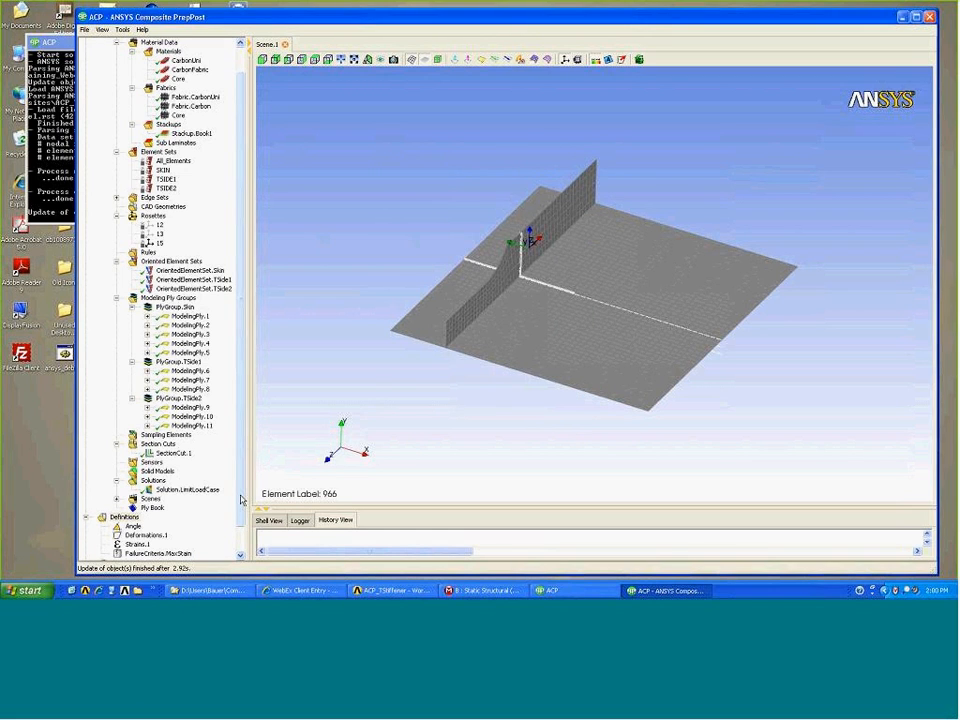
Create a second scene for the T-stiffener with the default scene properties.
scroll(152, 532, "down", 2)
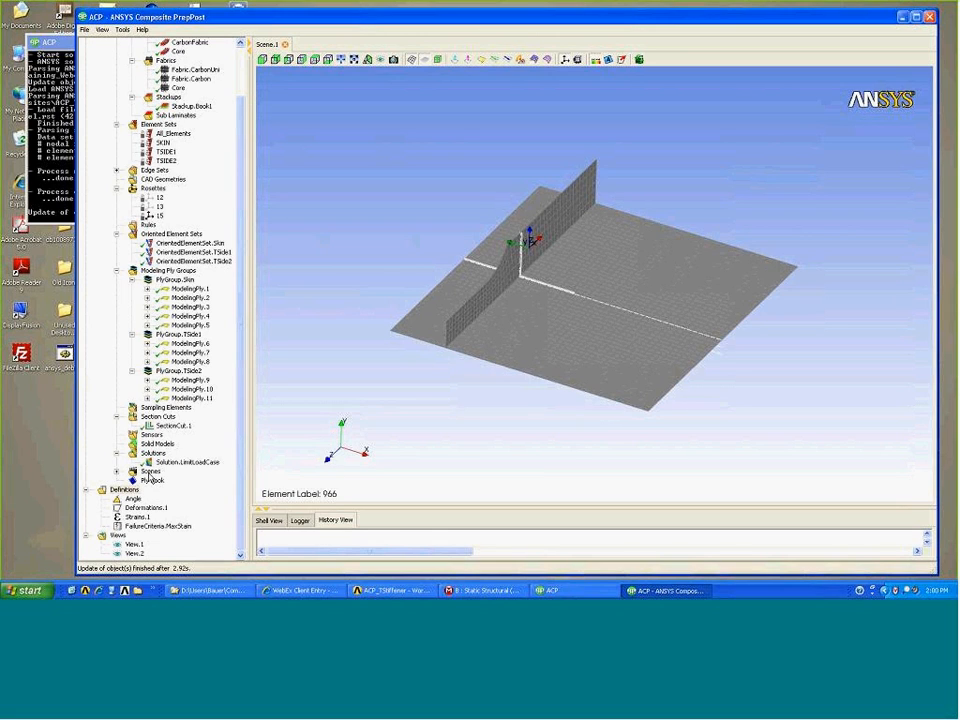
left_click(148, 470)
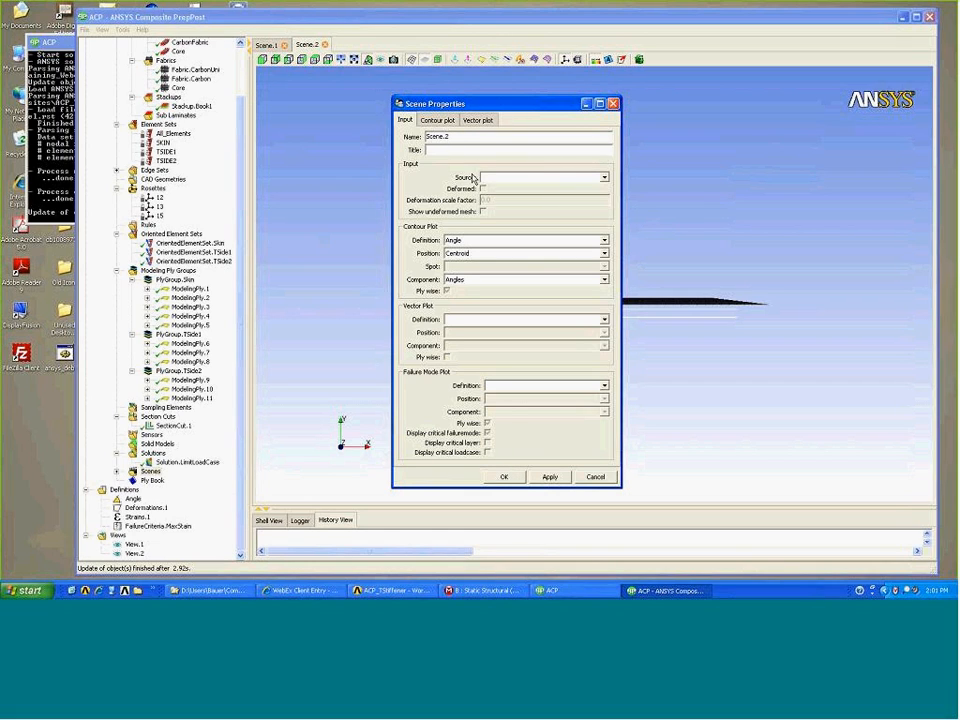
left_click(500, 477)
middle_click_drag(621, 244, 469, 334)
left_click(469, 334)
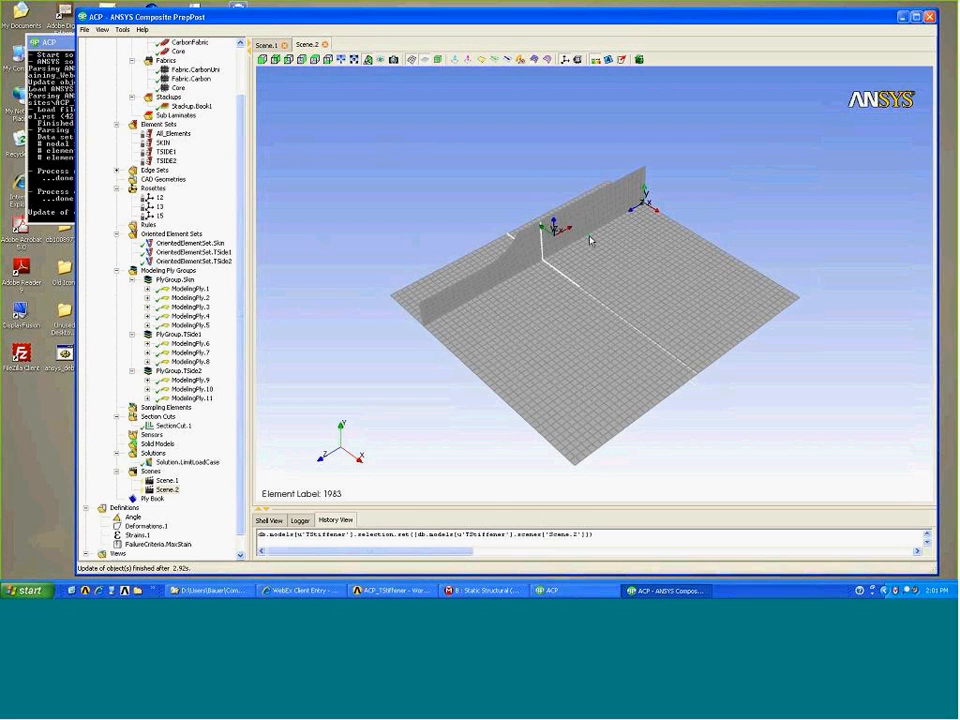
Hide rosettes 12, 13 and 15 and the section cut SectionCut.1 in Scene.2.
mouse_move(607, 256)
middle_mouse_down()
mouse_move(600, 244)
mouse_move(604, 258)
middle_mouse_up()
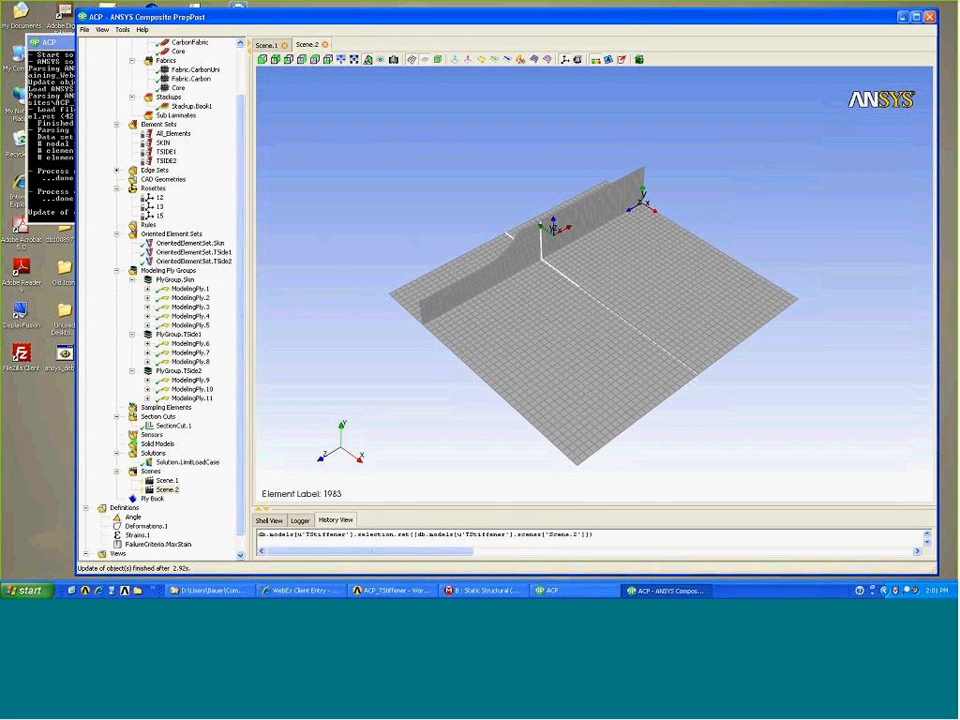
left_click(159, 198)
left_click(159, 216, "shift")
right_click(160, 212)
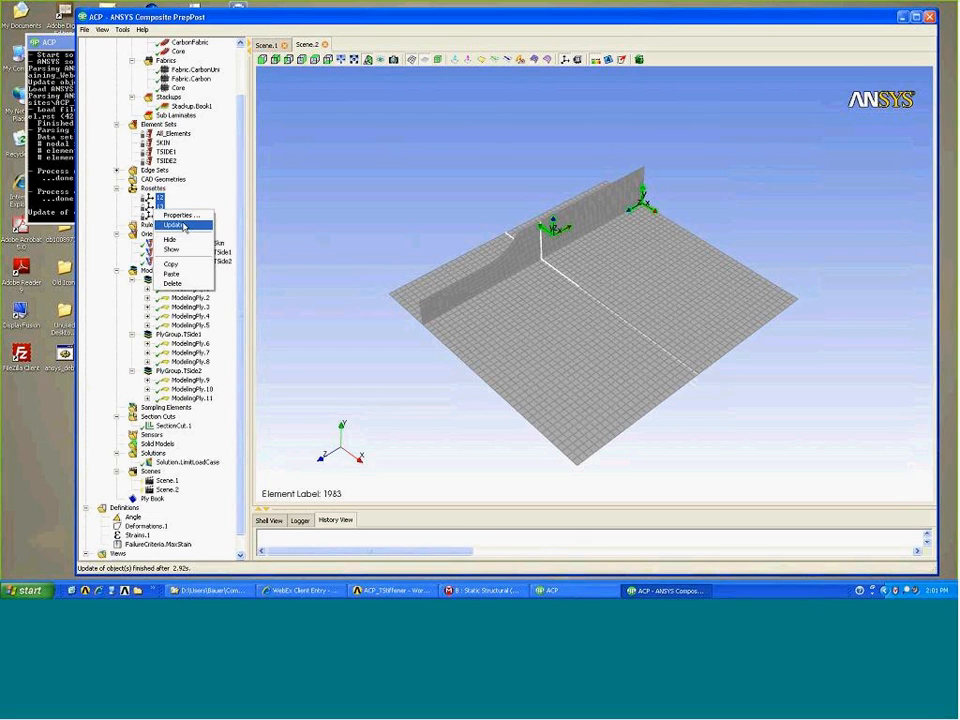
left_click(170, 240)
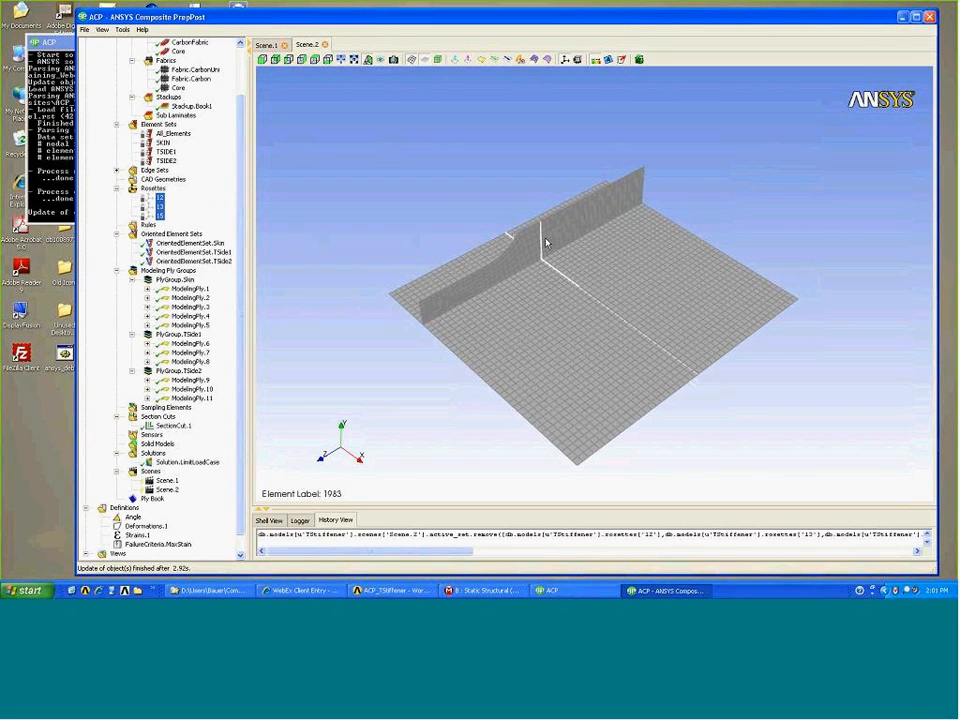
right_click(170, 426)
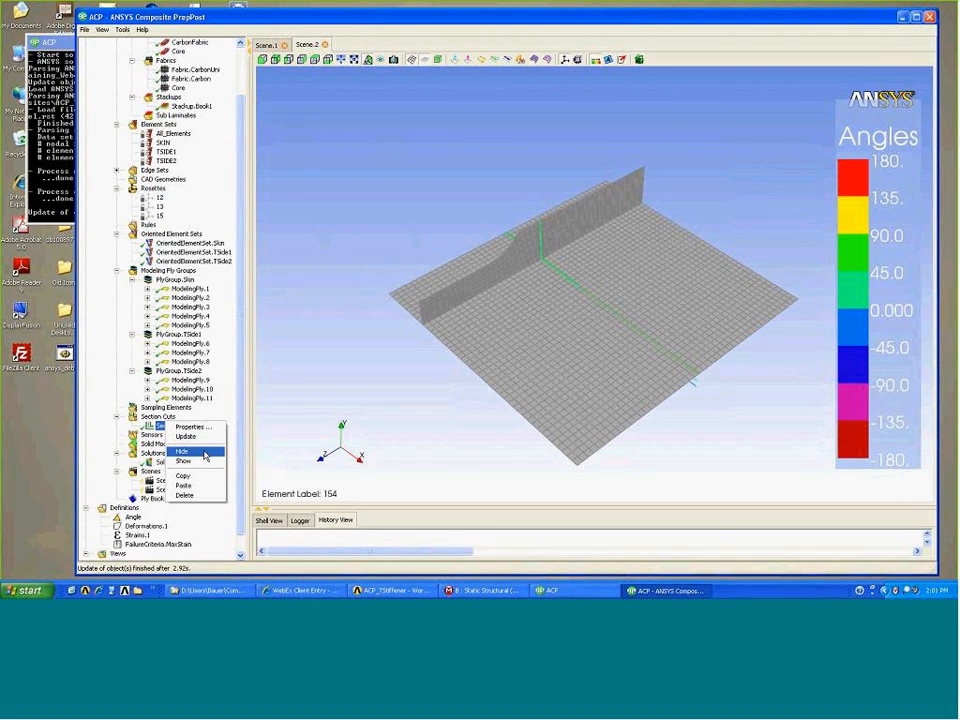
left_click(203, 452)
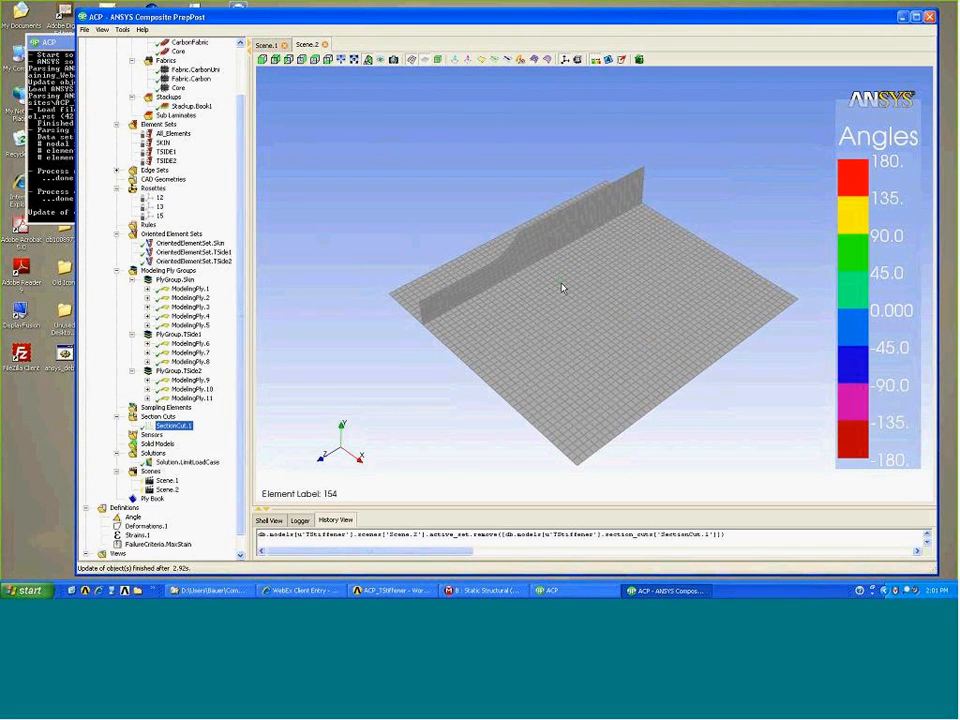
Set Scene.2's source to Solution.LimitLoadCase and apply a deformed display with scale factor 20 and the undeformed mesh shown.
left_click_drag(548, 298, 555, 296)
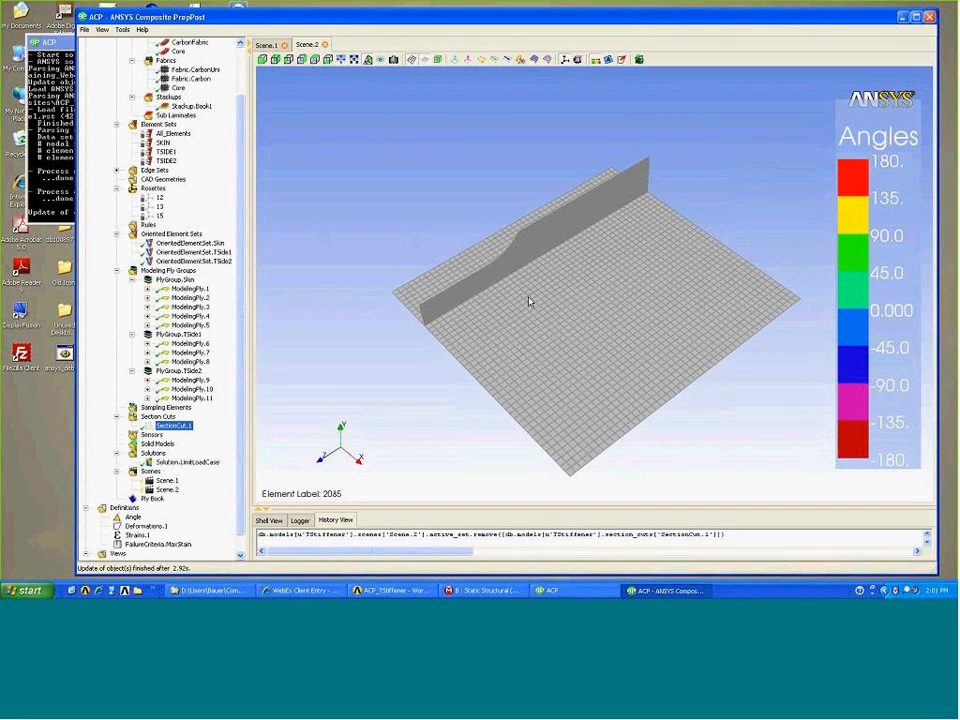
left_click_drag(536, 281, 369, 204)
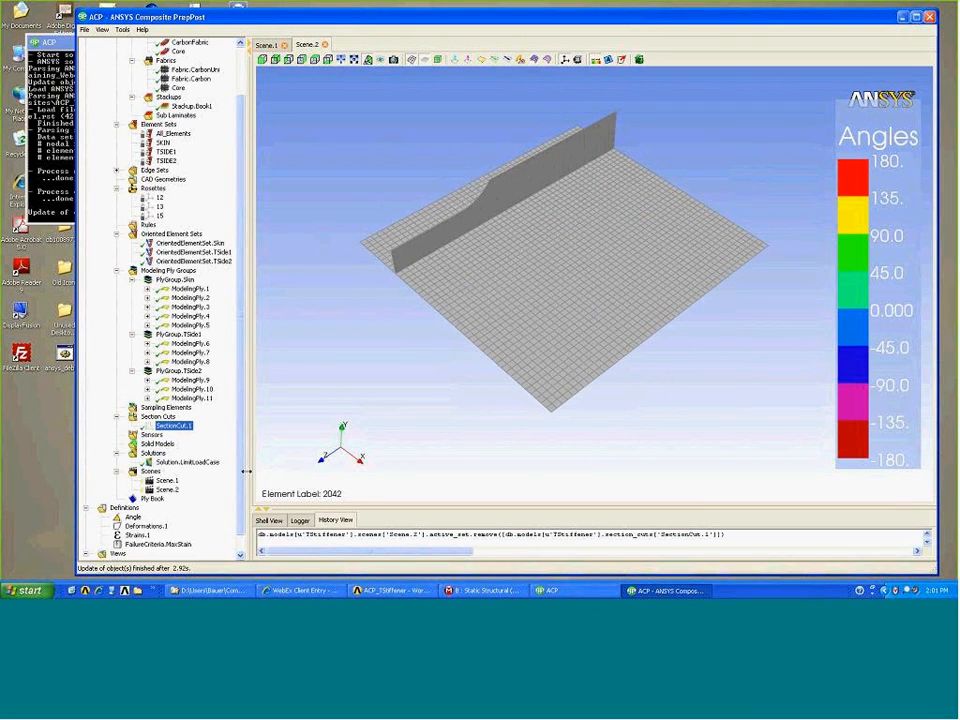
right_click(168, 489)
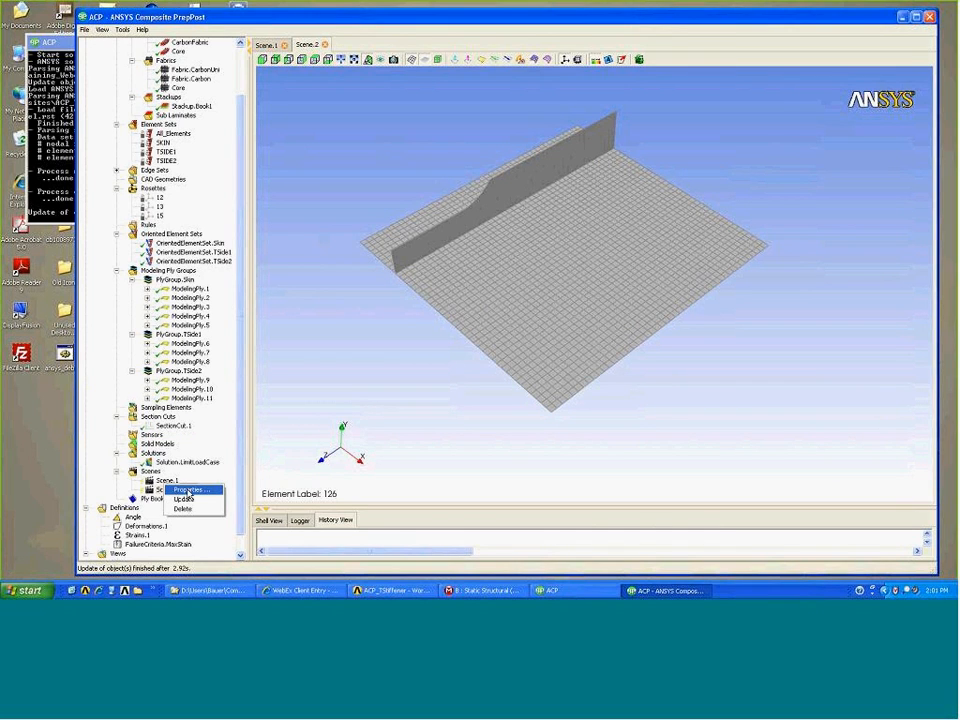
left_click(189, 491)
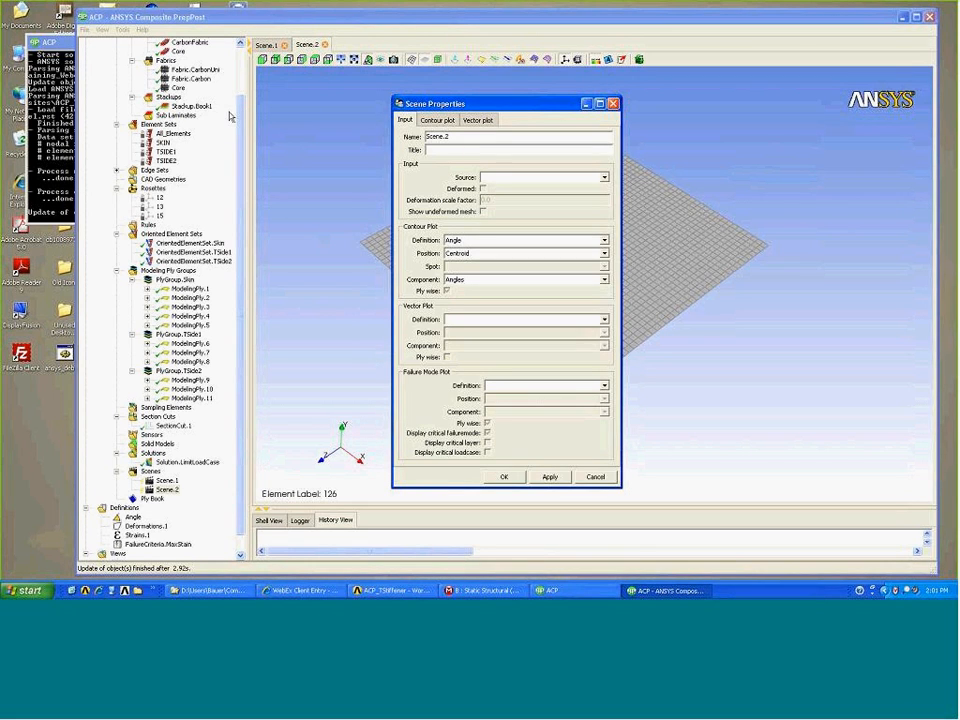
left_click_drag(490, 106, 228, 111)
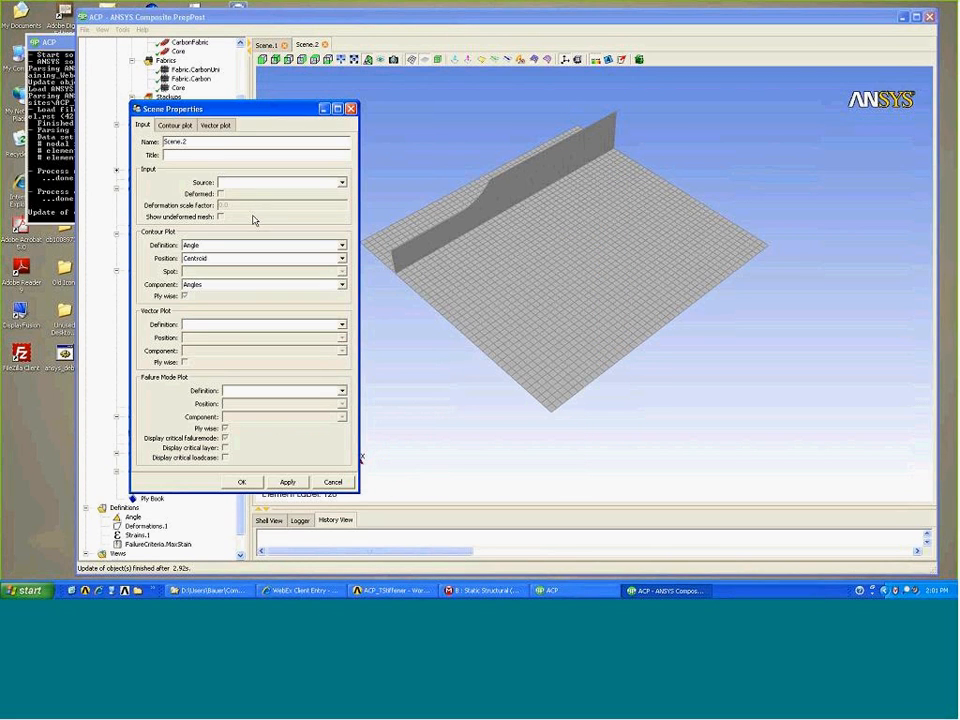
left_click(342, 183)
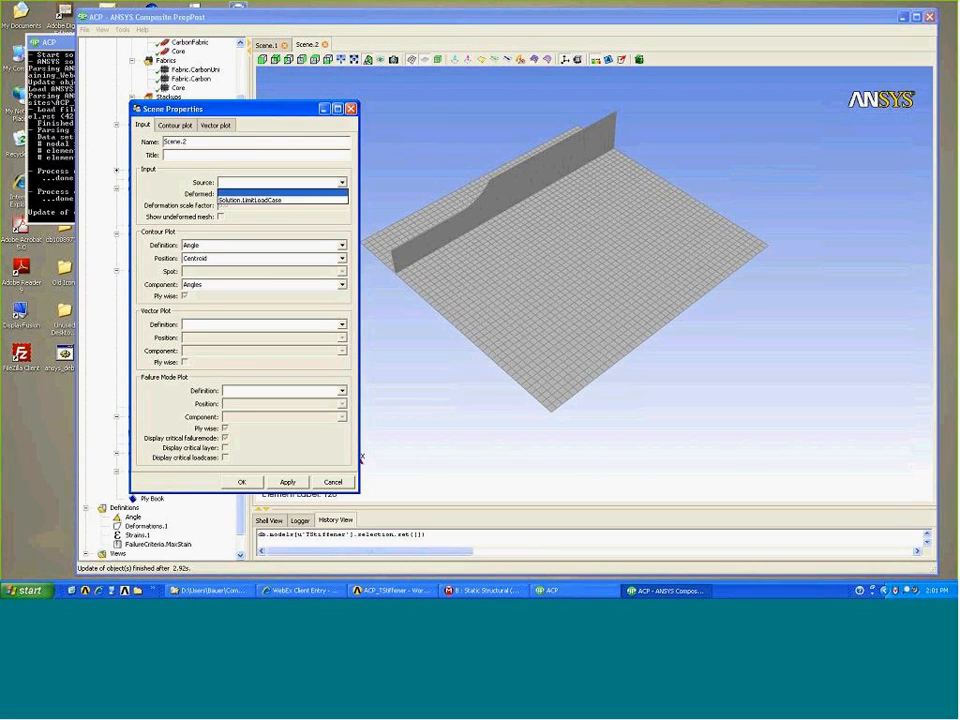
left_click(313, 201)
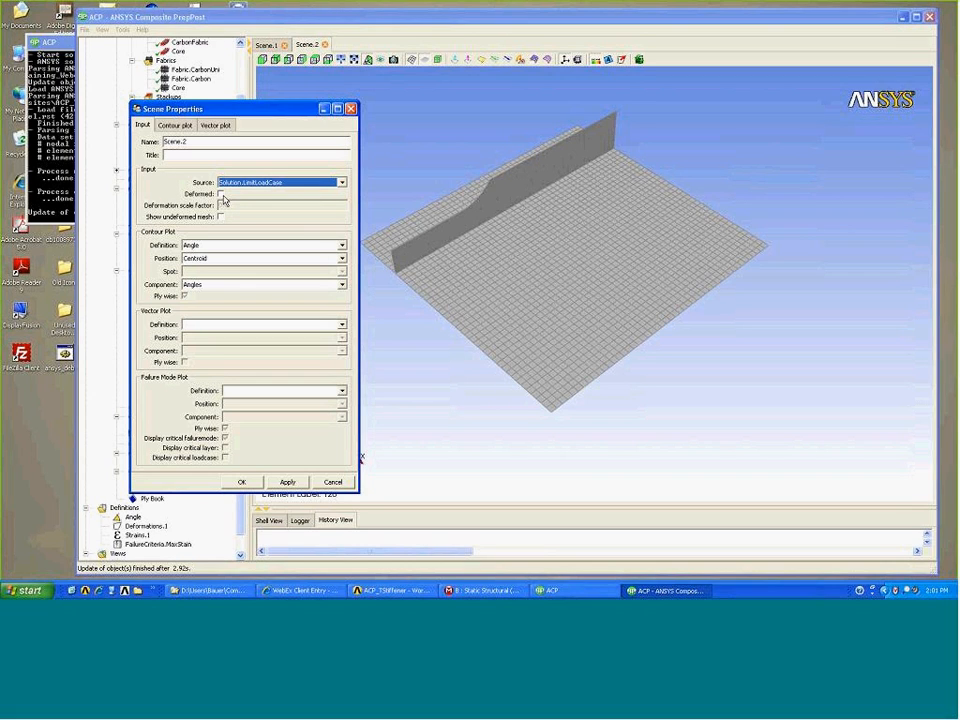
left_click(221, 194)
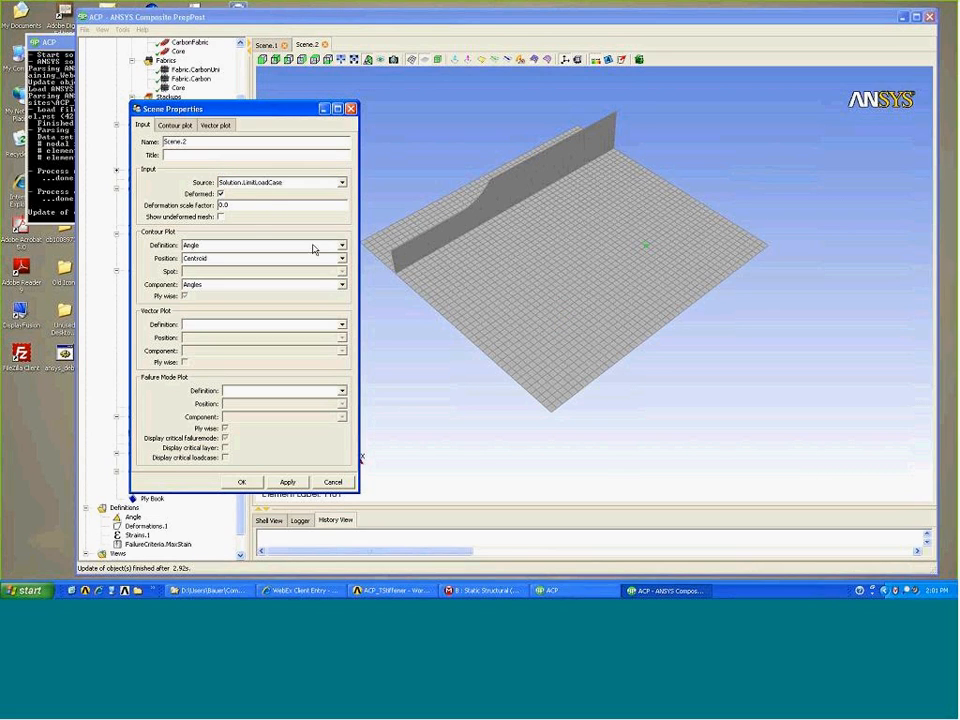
left_click(221, 216)
double_click(220, 205)
type("20")
left_click(290, 483)
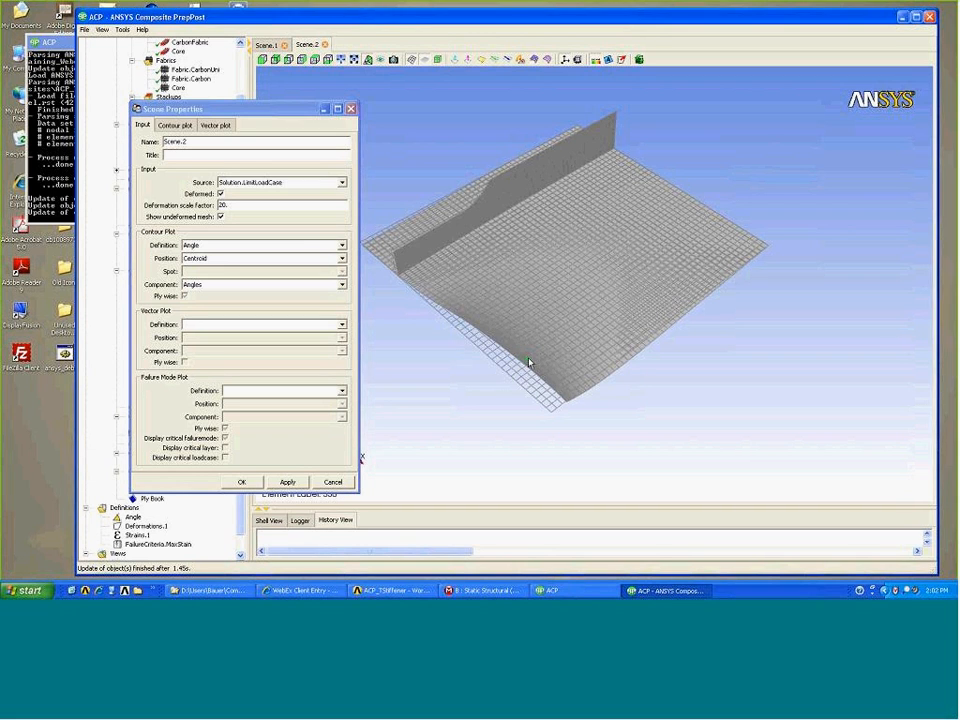
Apply a contour plot of Deformations.1 to Scene.2 with the Usum component.
left_click_drag(529, 363, 435, 326)
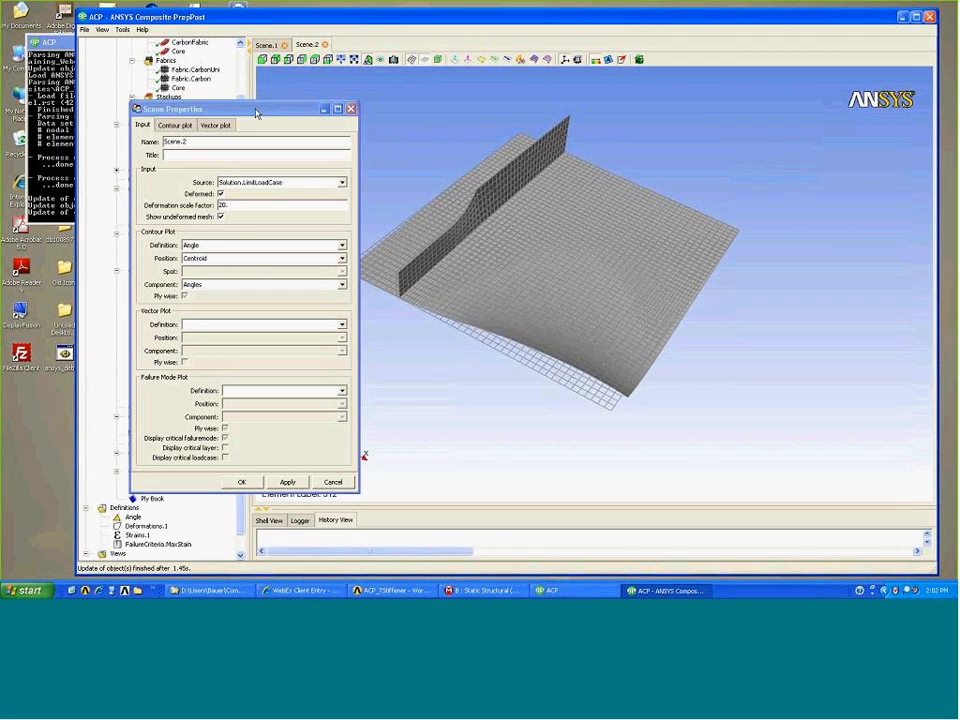
left_click_drag(250, 115, 223, 128)
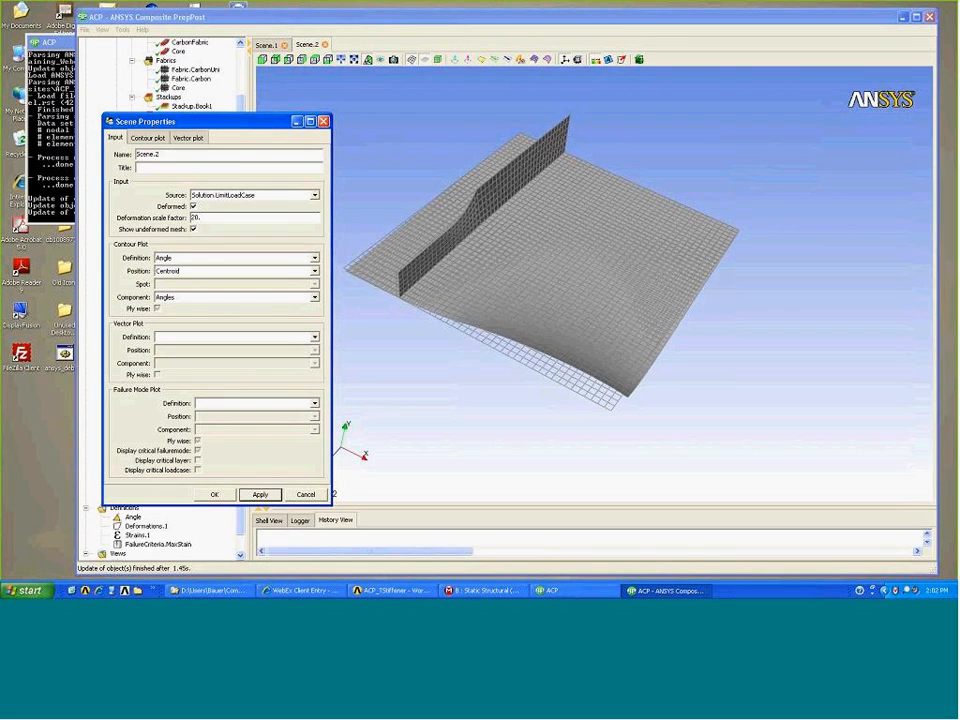
left_click(314, 259)
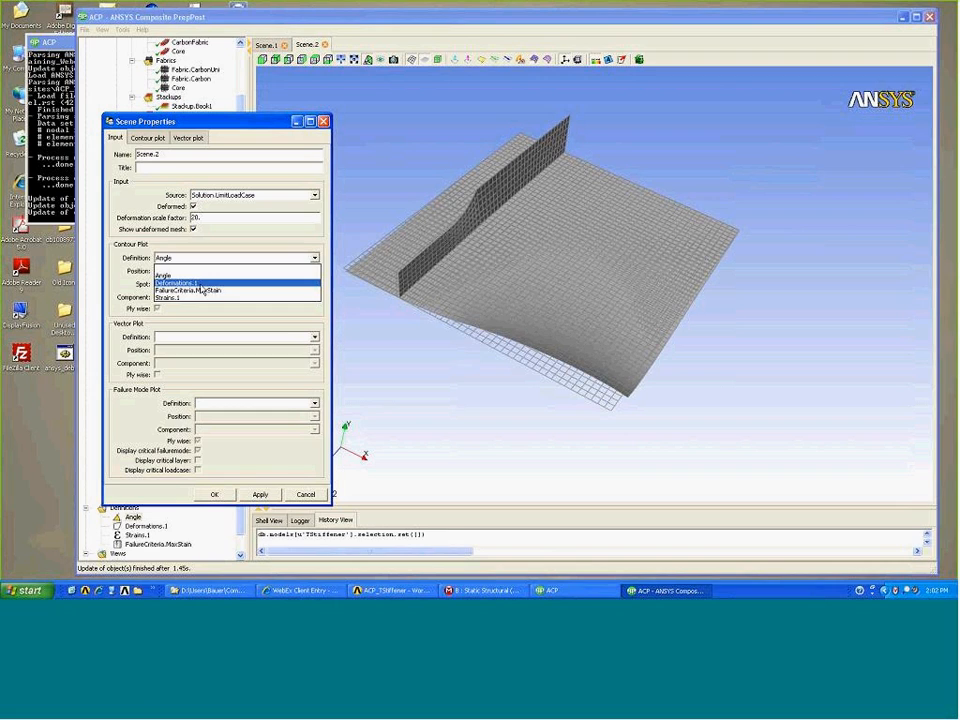
left_click(195, 284)
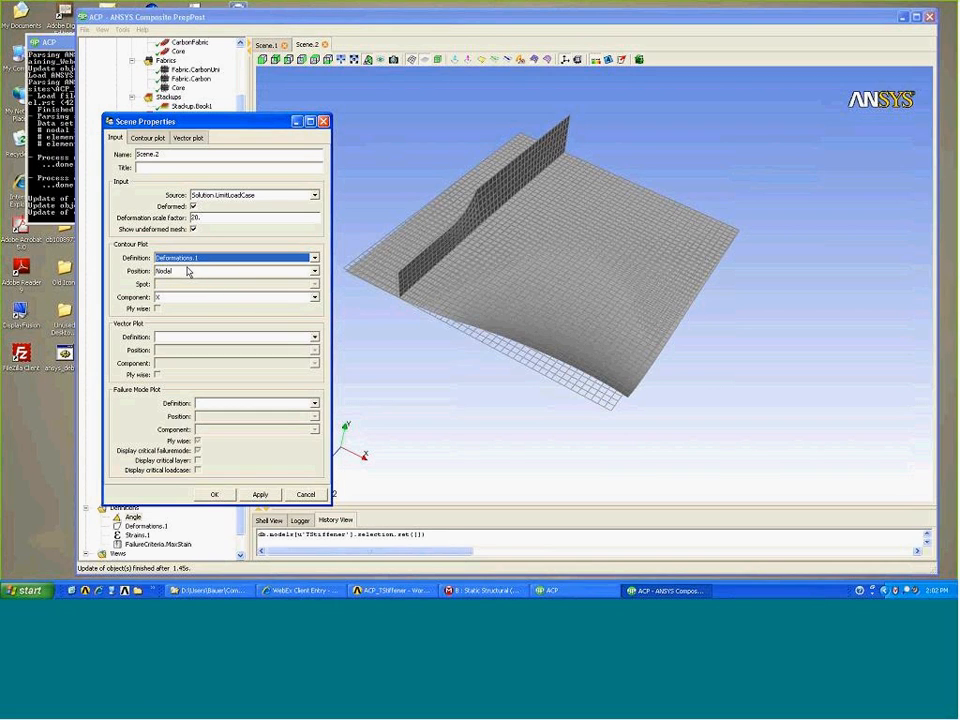
left_click(314, 299)
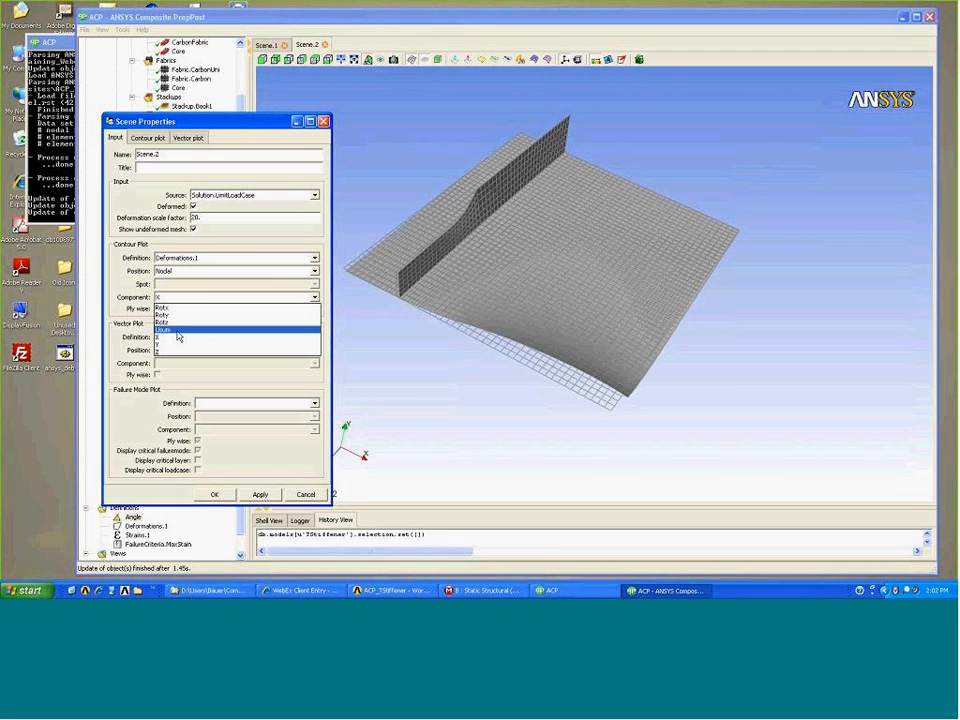
left_click(250, 330)
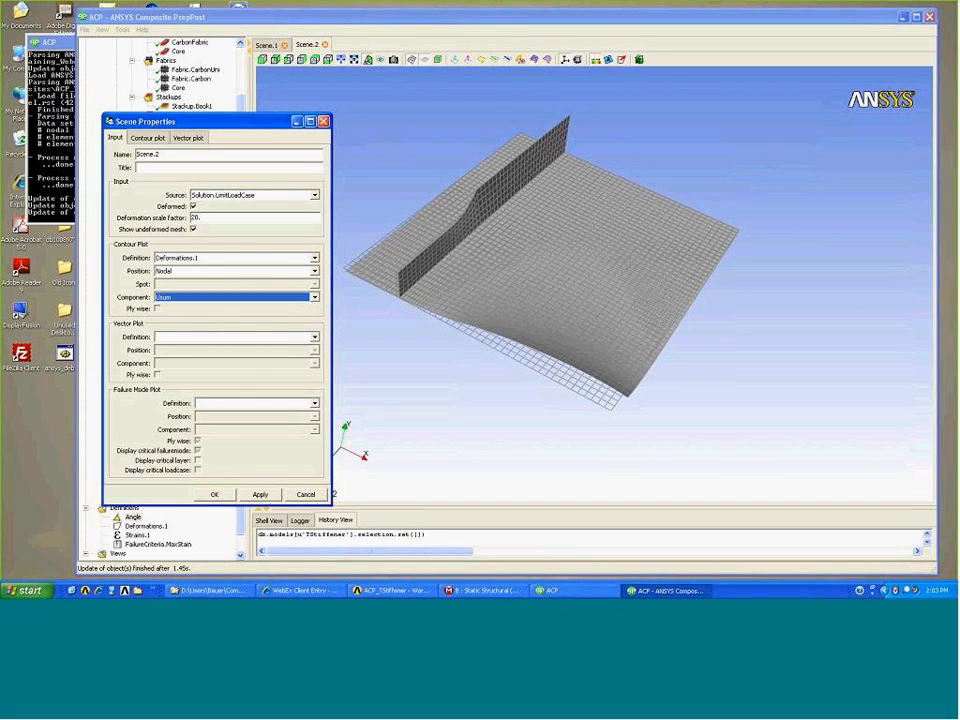
left_click(259, 493)
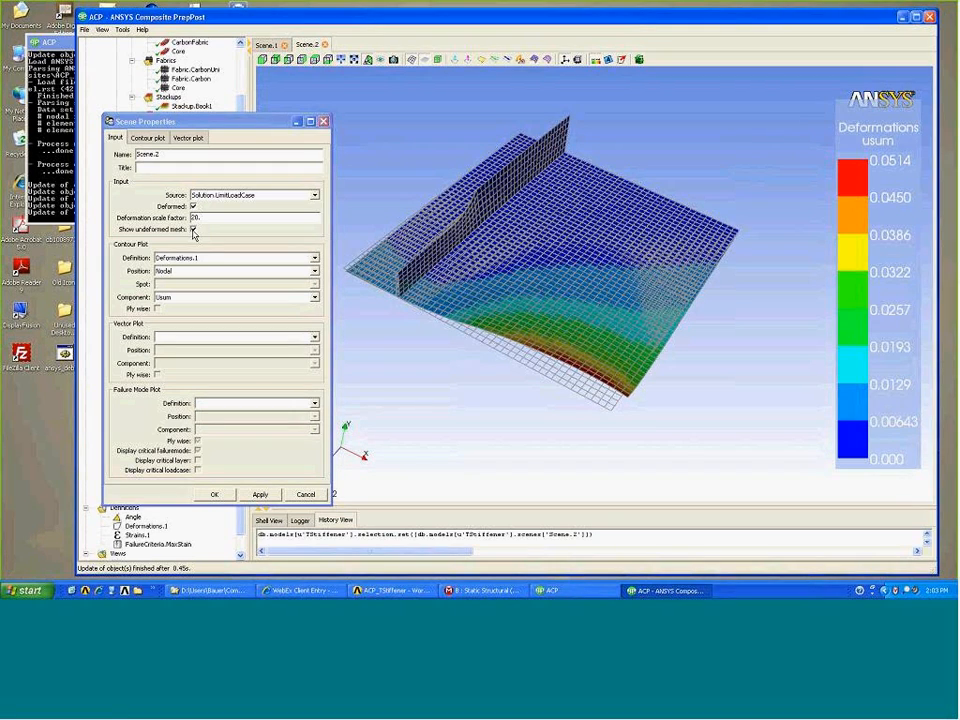
Turn off the undeformed mesh in Scene.2, inspect the deformation contour and accept the scene properties.
left_click(193, 230)
left_click(266, 495)
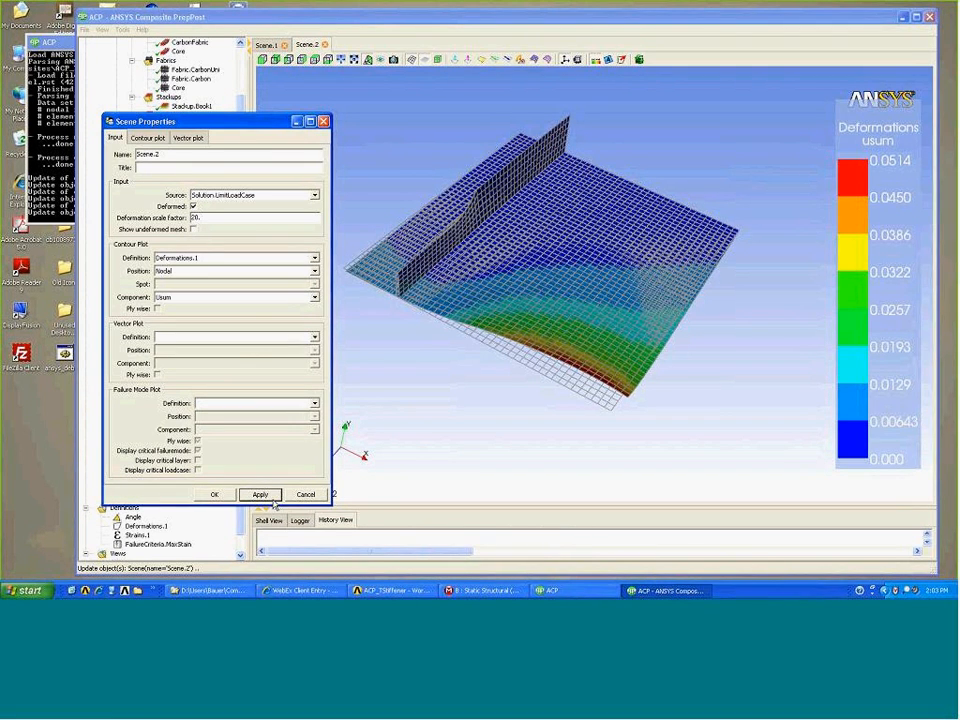
left_click_drag(654, 362, 627, 410)
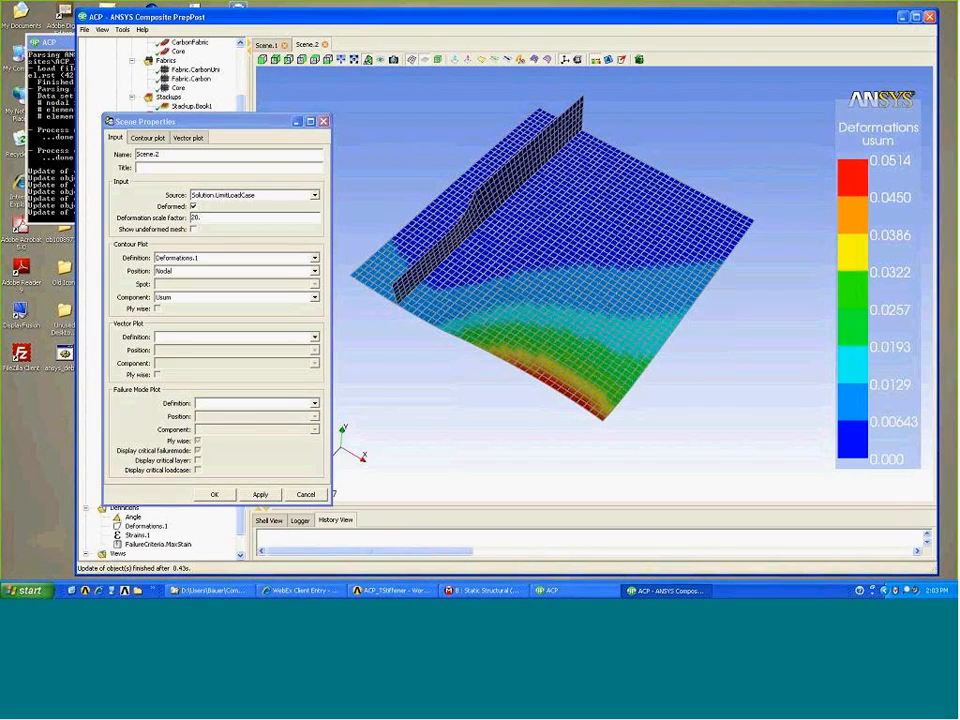
left_click(215, 494)
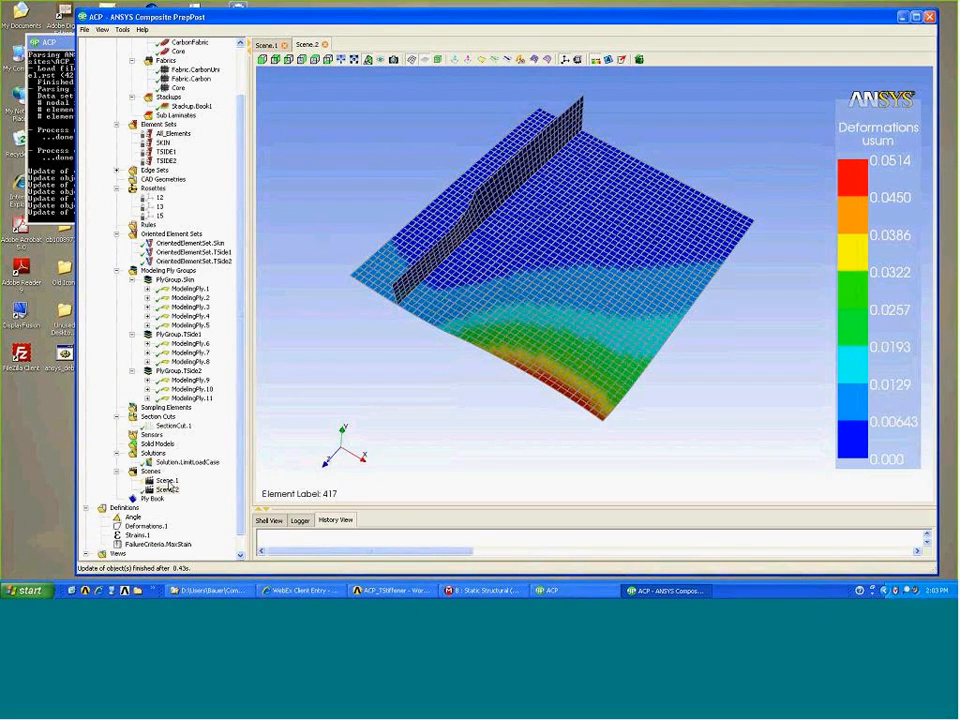
Switch to Scene.1 and update it.
left_click(166, 481)
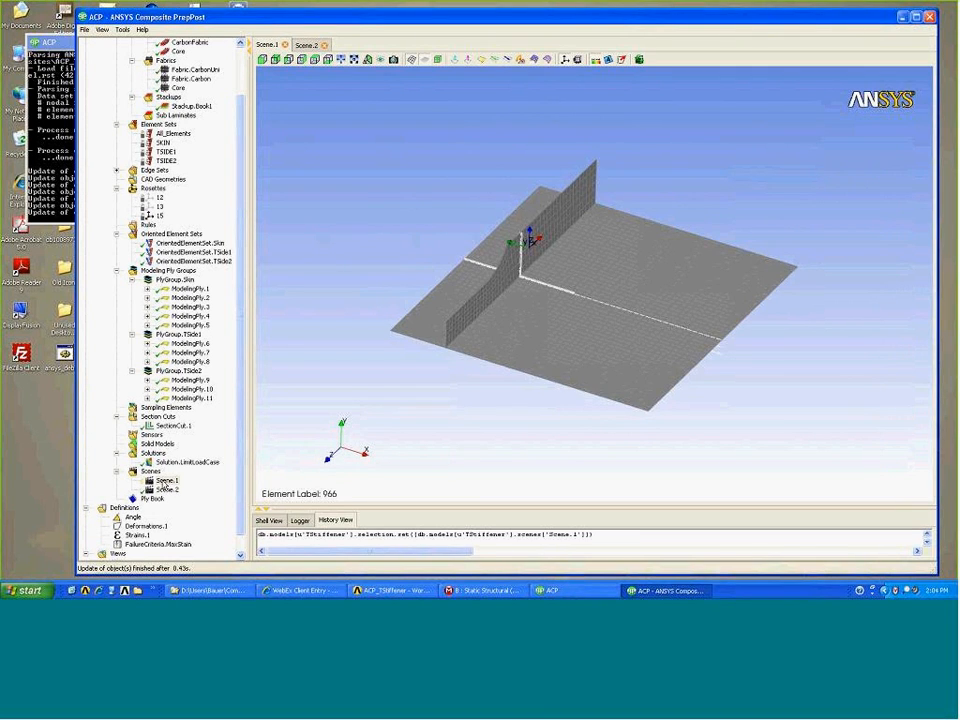
right_click(164, 480)
left_click(182, 490)
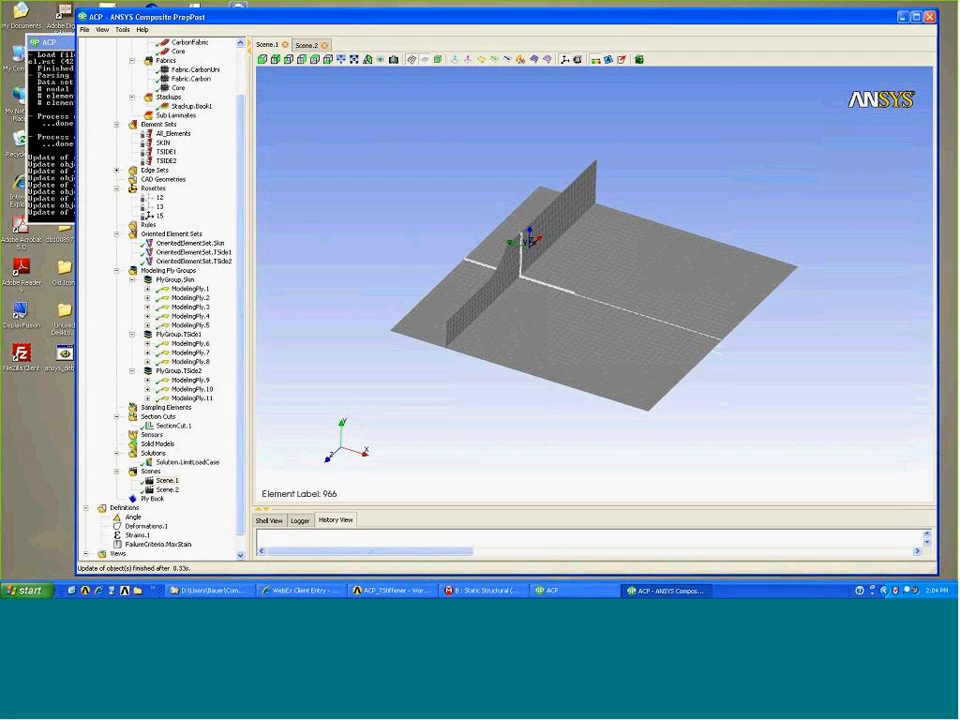
Delete the solution Solution.LimitLoadCase and the scene Scene.2 from the T-stiffener model.
right_click(183, 466)
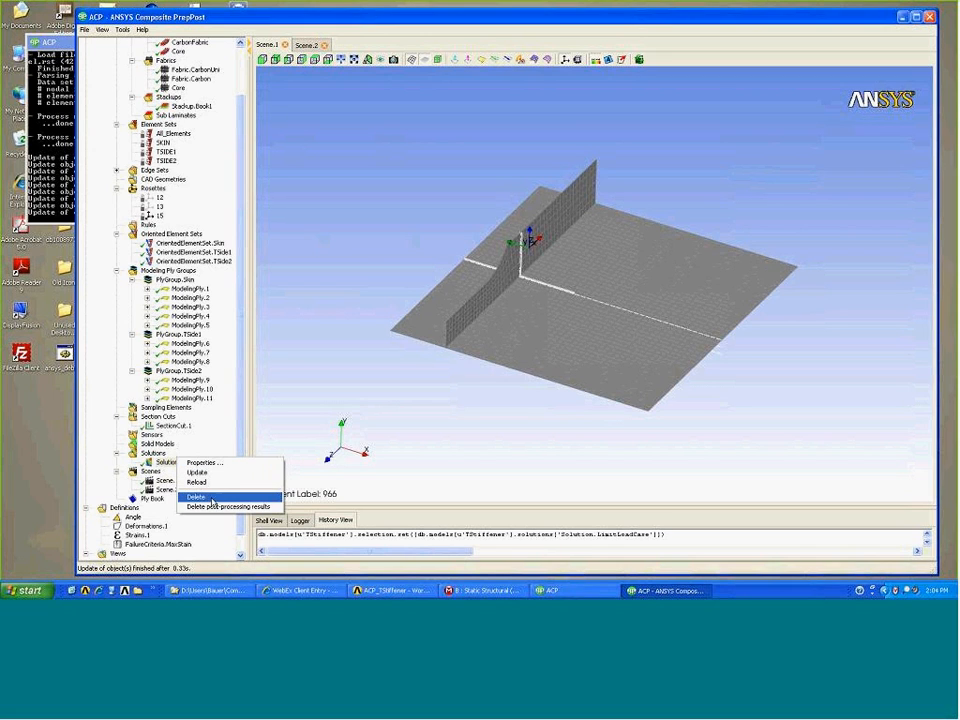
left_click(211, 496)
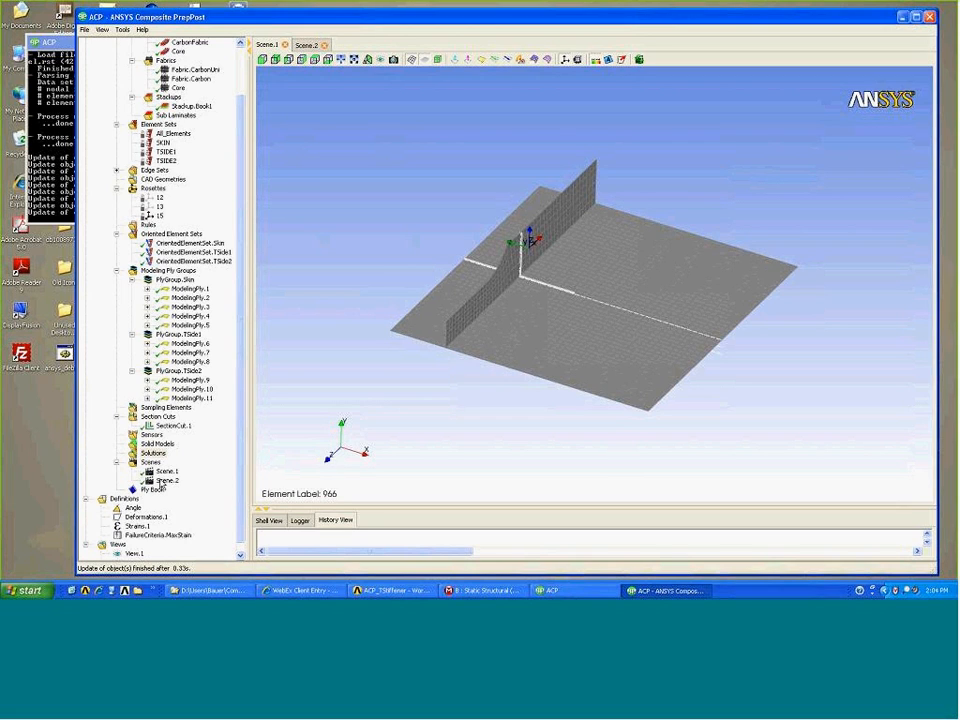
double_click(160, 481)
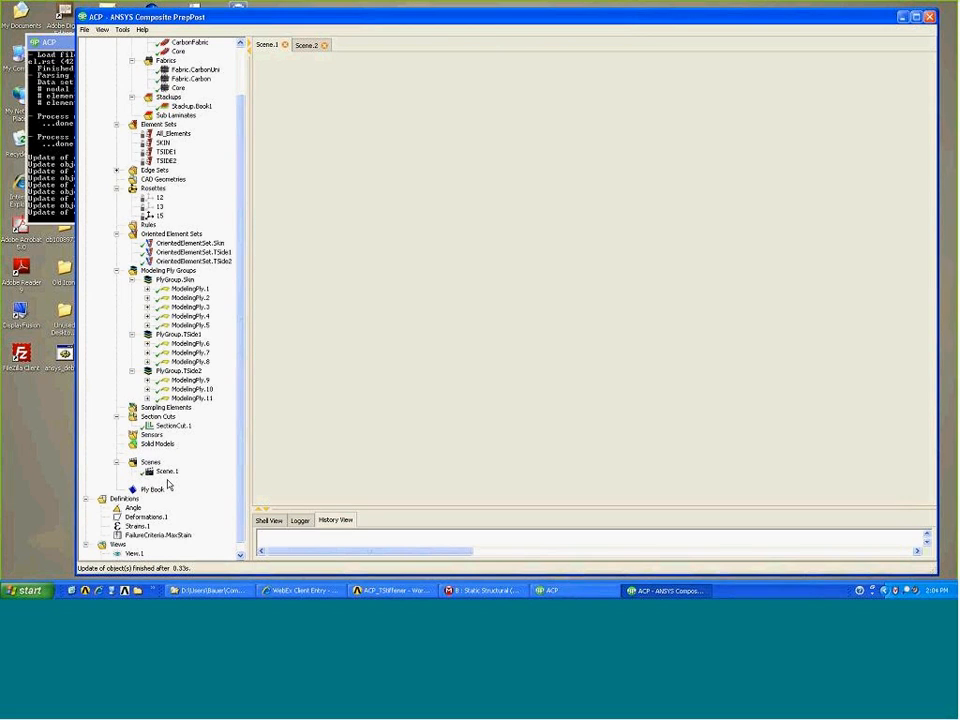
right_click(155, 478)
left_click(170, 500)
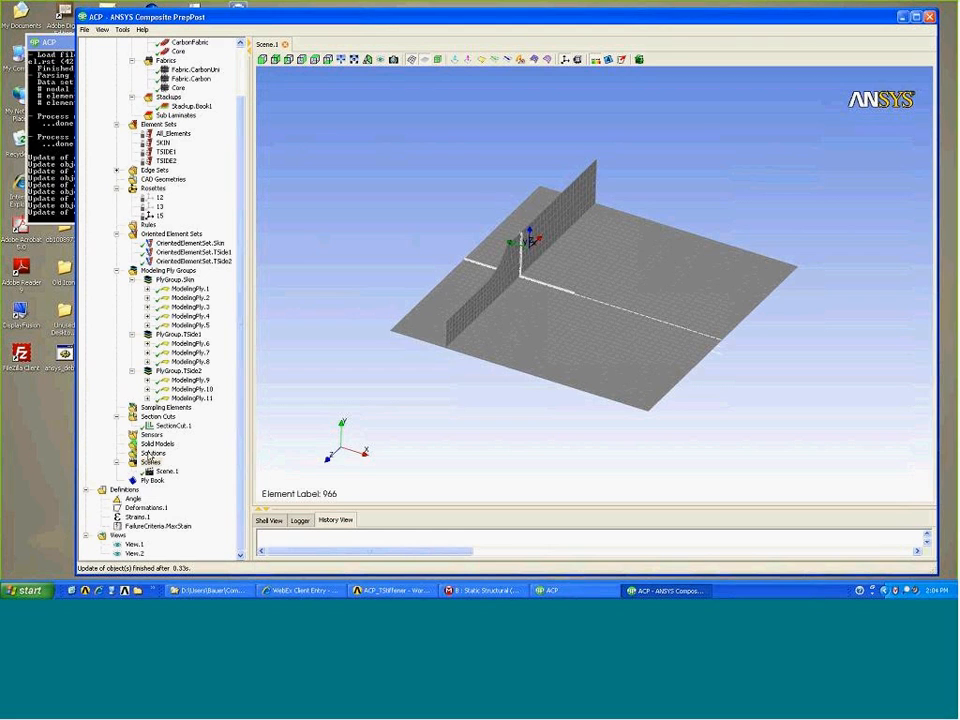
Hide the section cut SectionCut.1 and rosette 15 in Scene.1.
left_click(156, 443)
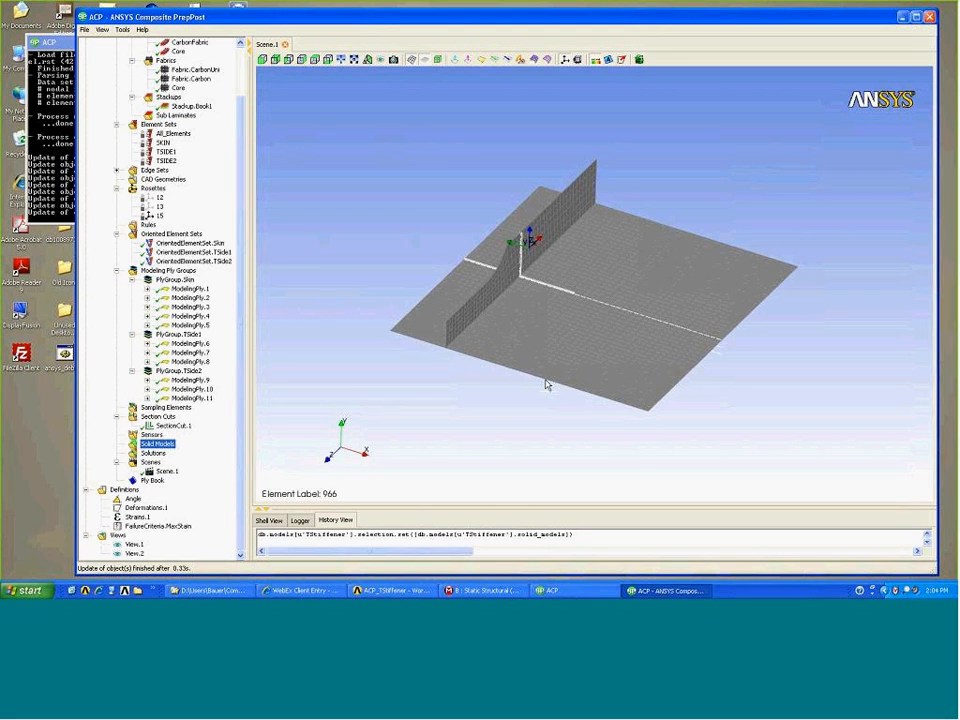
left_click_drag(538, 369, 358, 405)
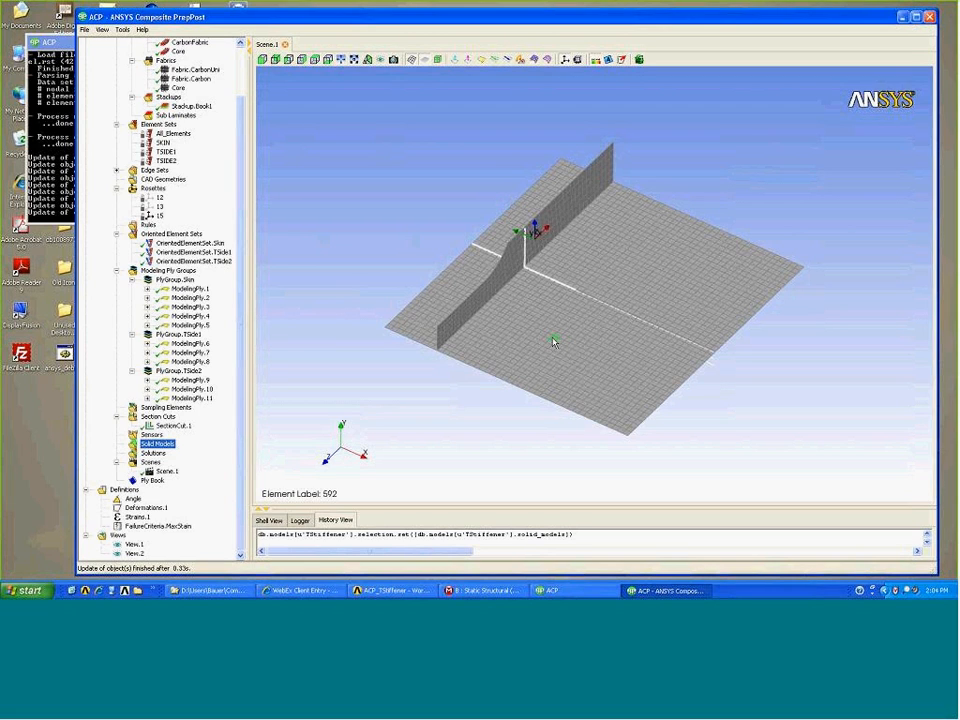
left_click_drag(553, 343, 532, 326)
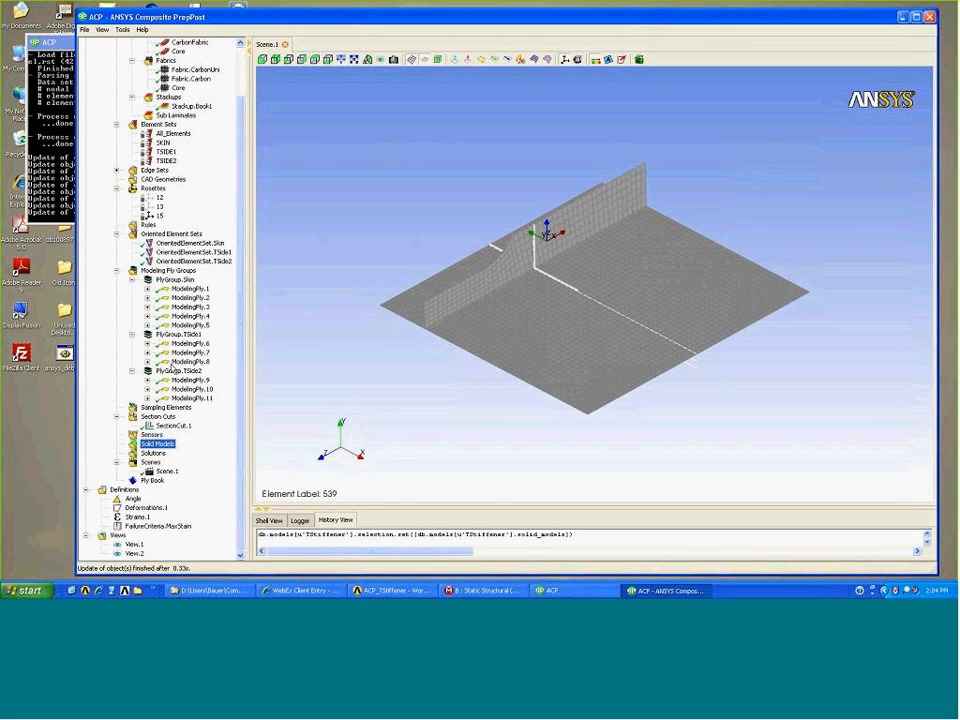
right_click(173, 426)
left_click(206, 451)
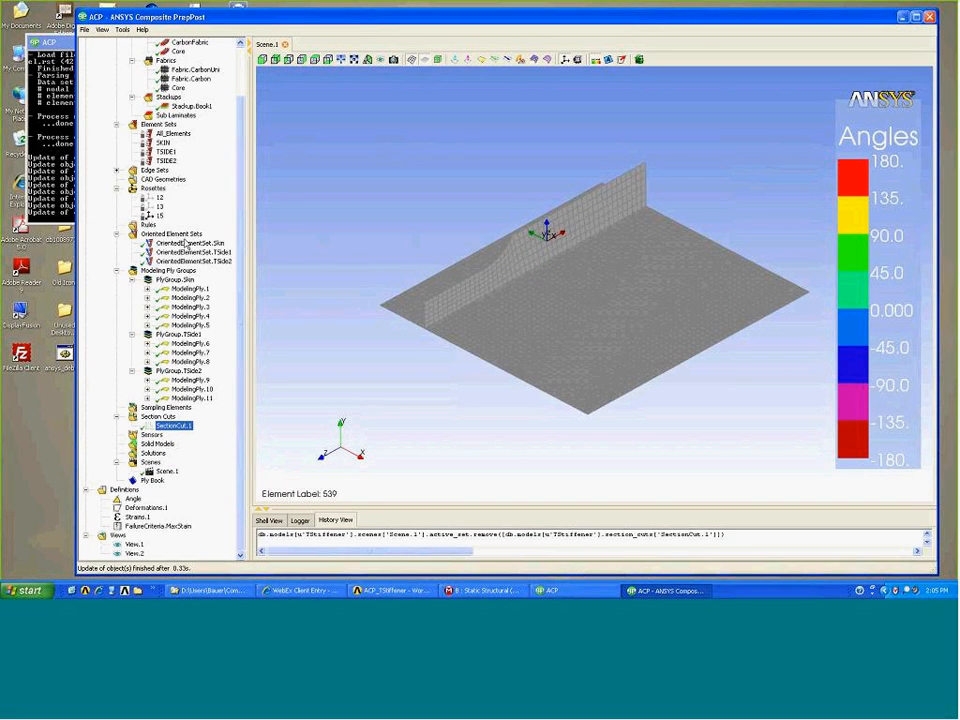
right_click(156, 216)
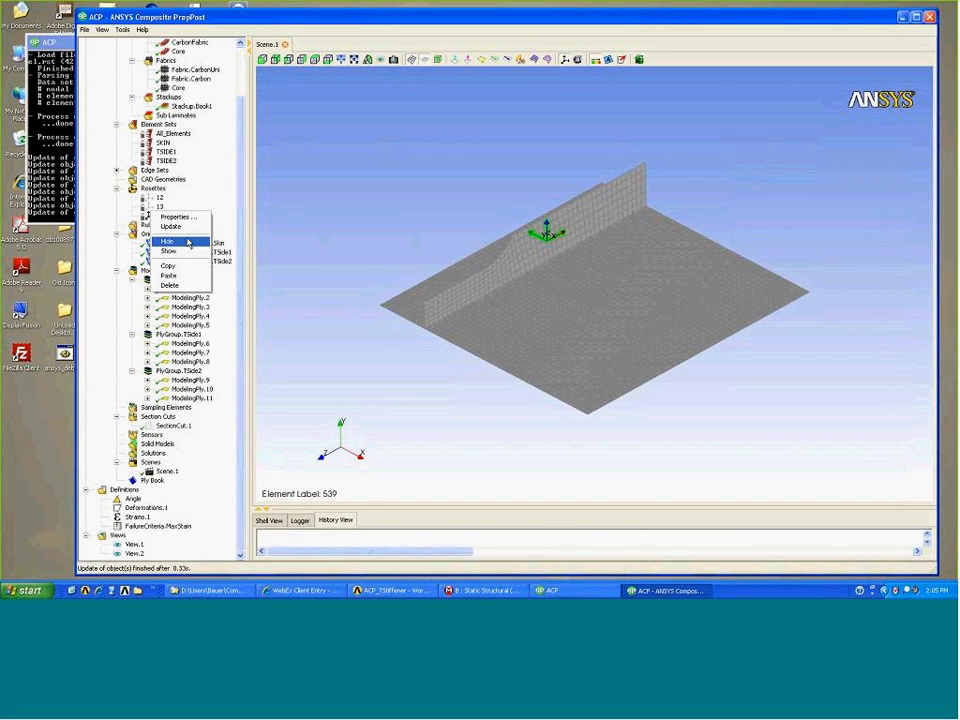
left_click(167, 241)
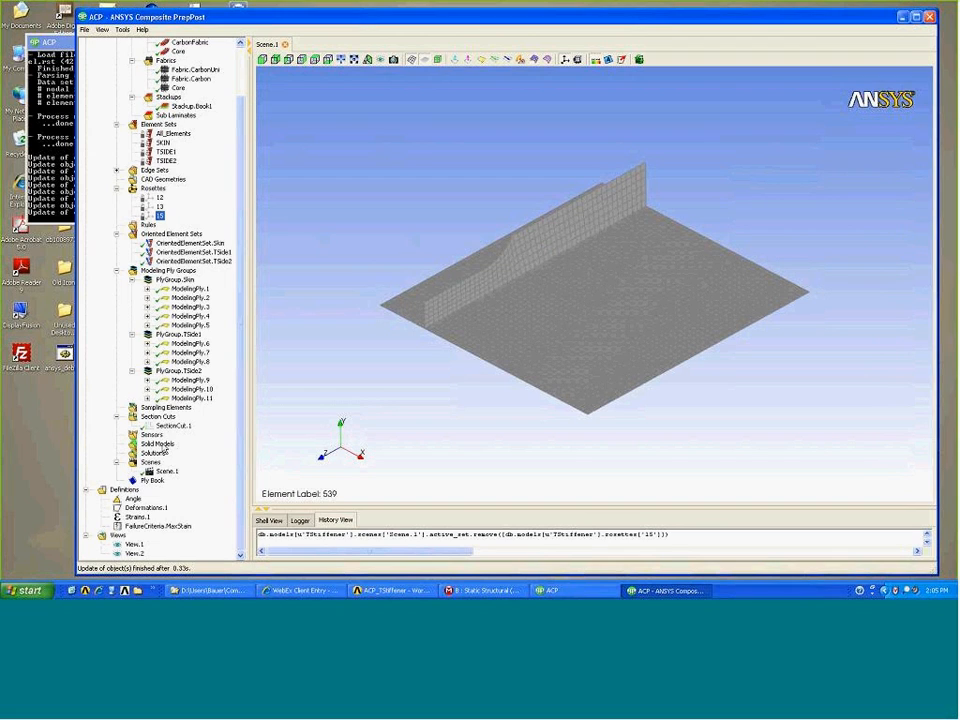
Create a solid model from the All_Elements element set using the Analysis Ply Wise extrusion method.
right_click(160, 443)
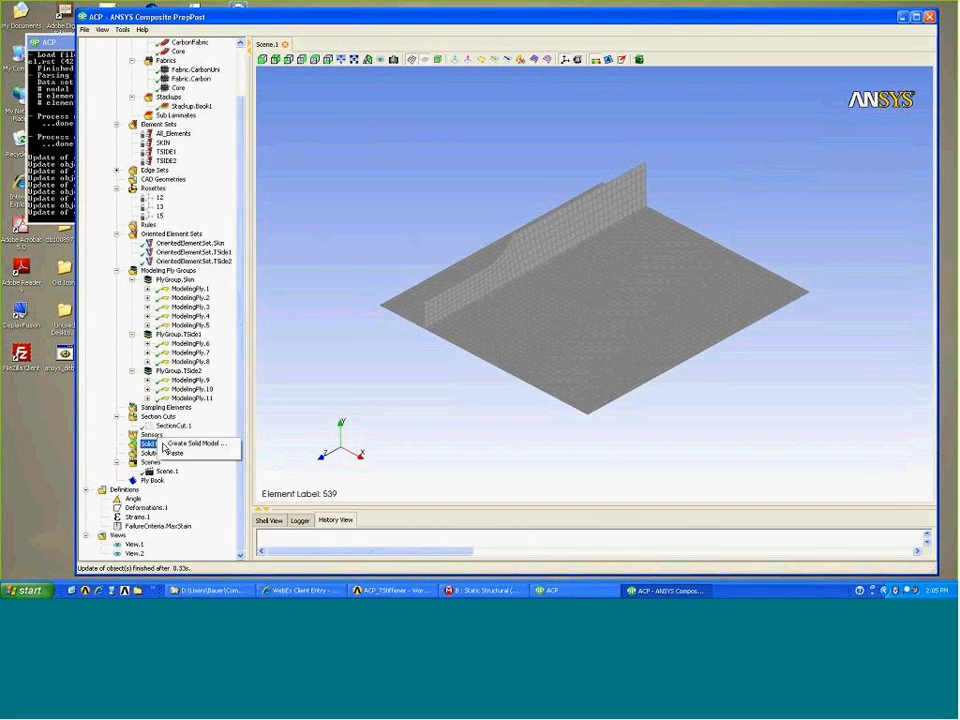
left_click(180, 444)
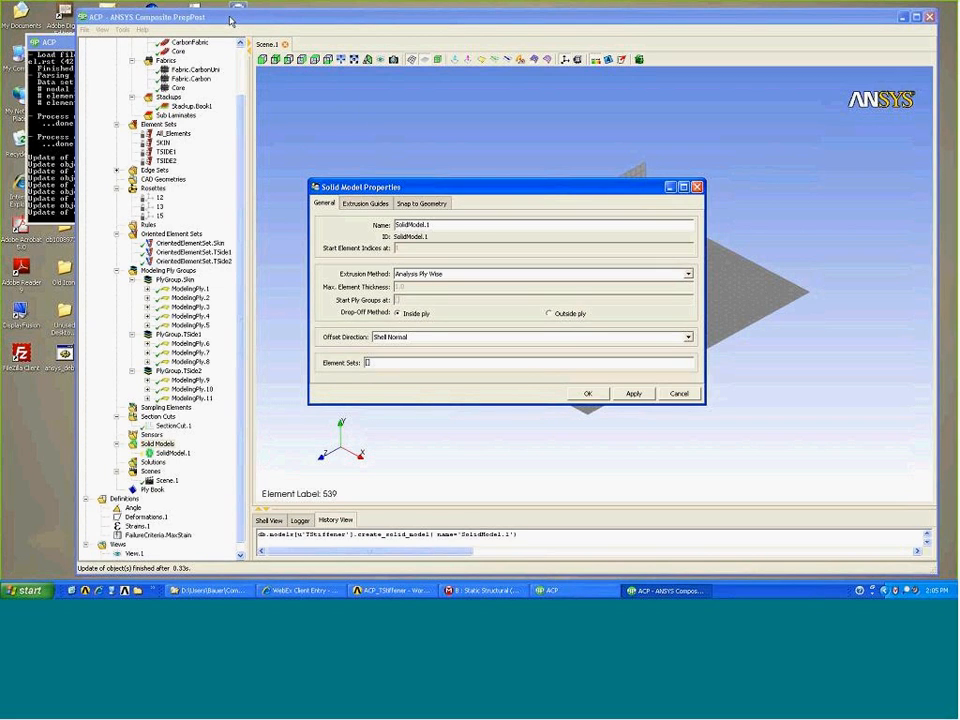
left_click_drag(441, 188, 173, 13)
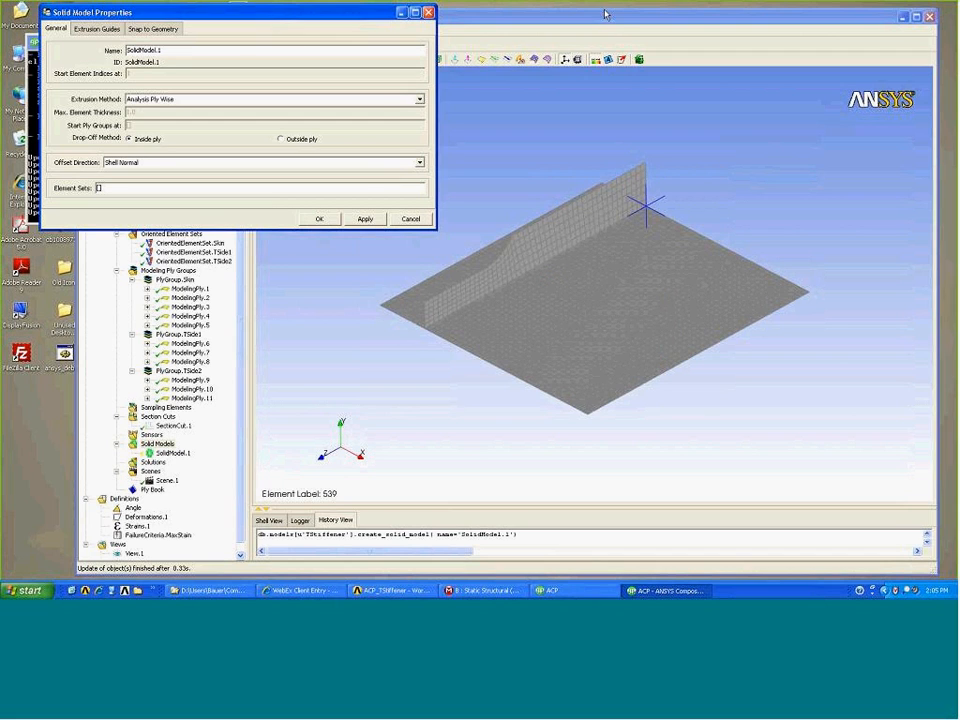
left_click_drag(286, 14, 605, 16)
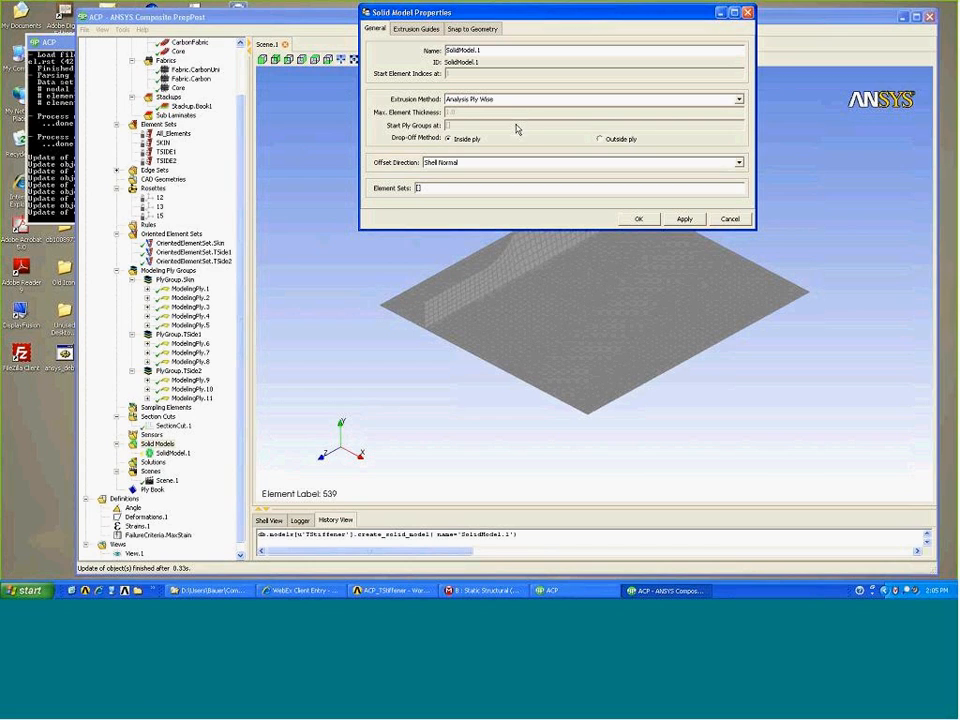
left_click(420, 189)
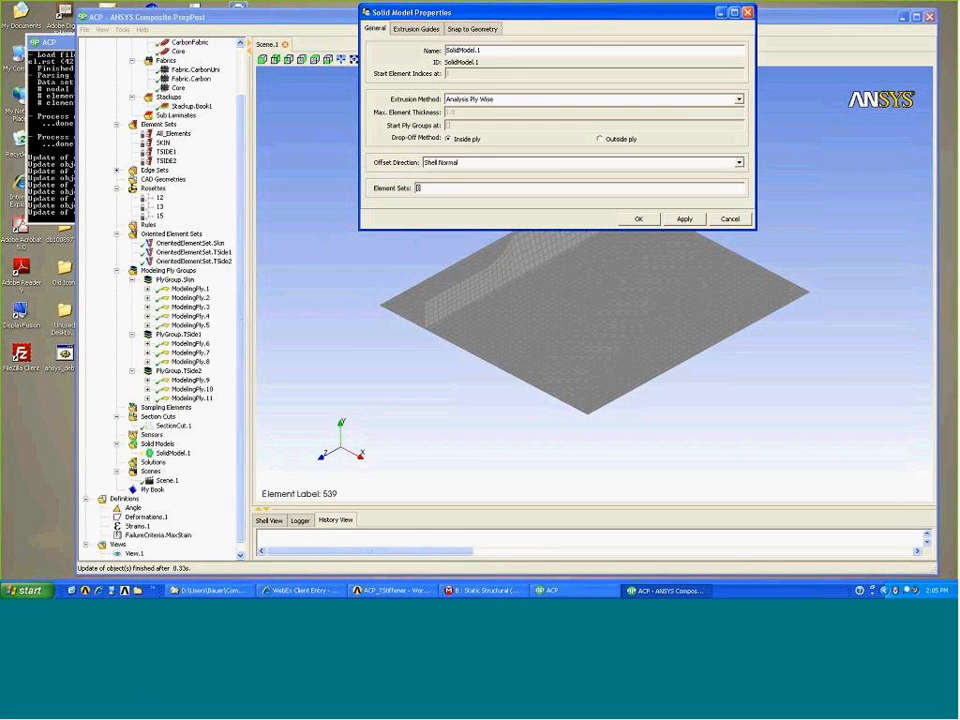
left_click(174, 133)
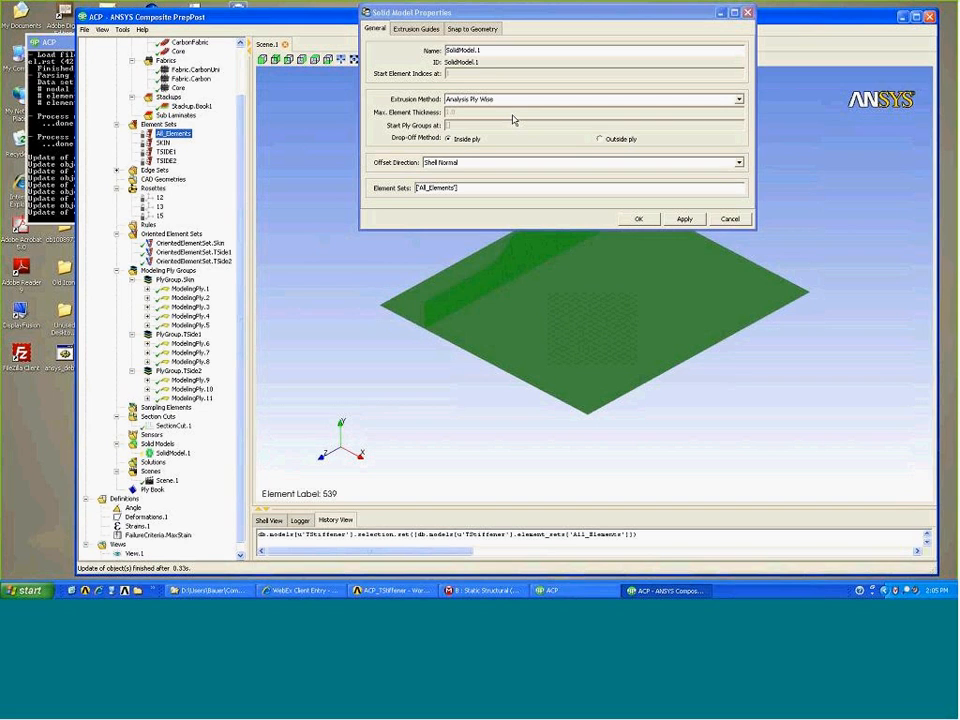
left_click(739, 99)
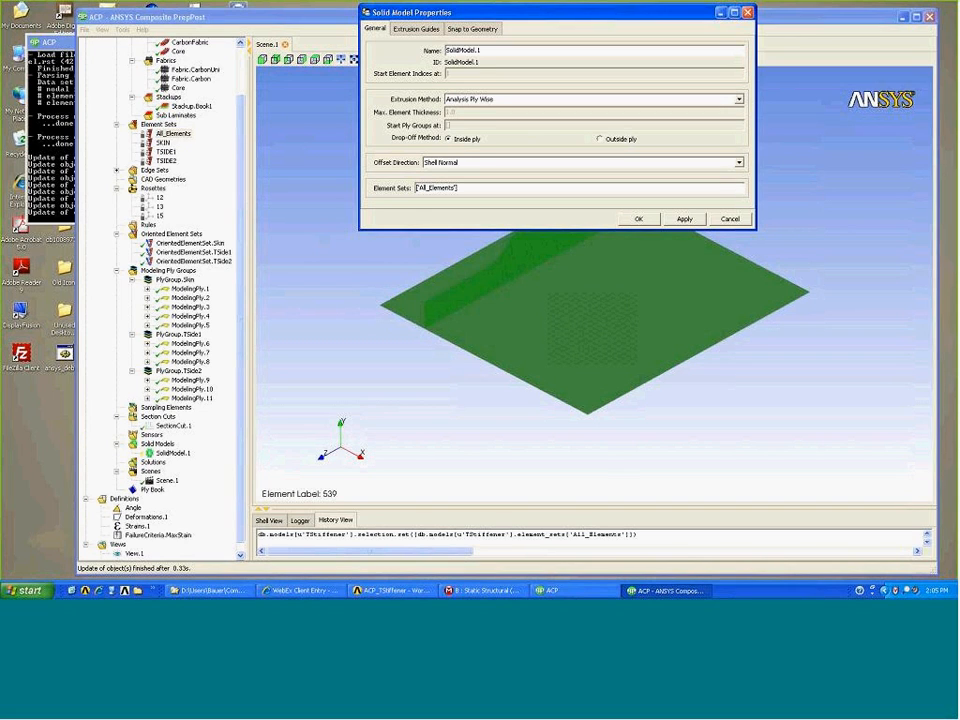
left_click(740, 99)
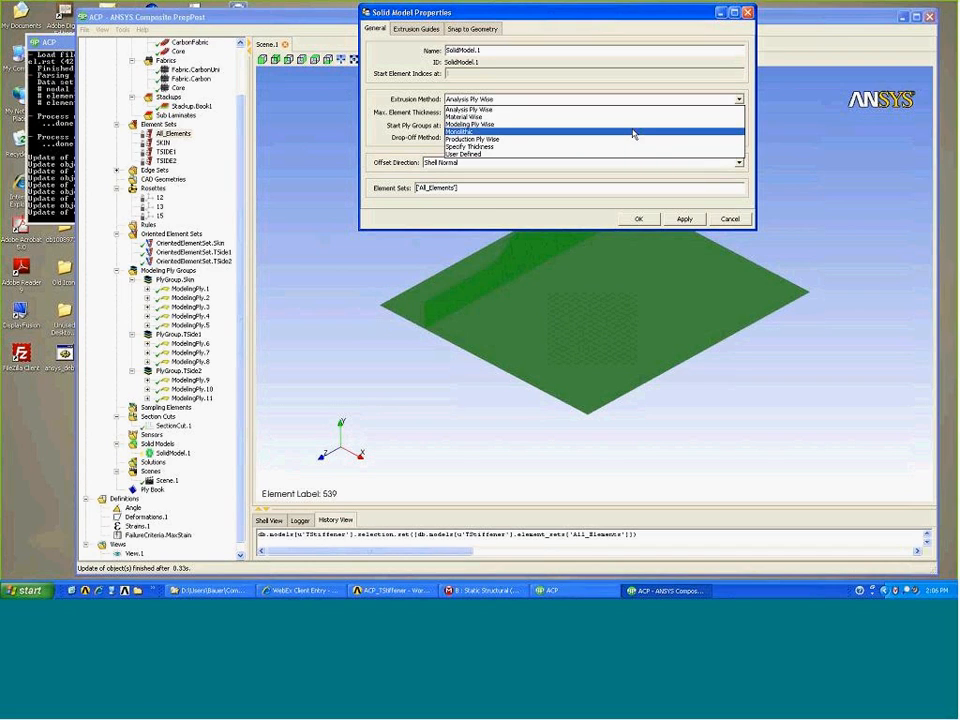
left_click(550, 110)
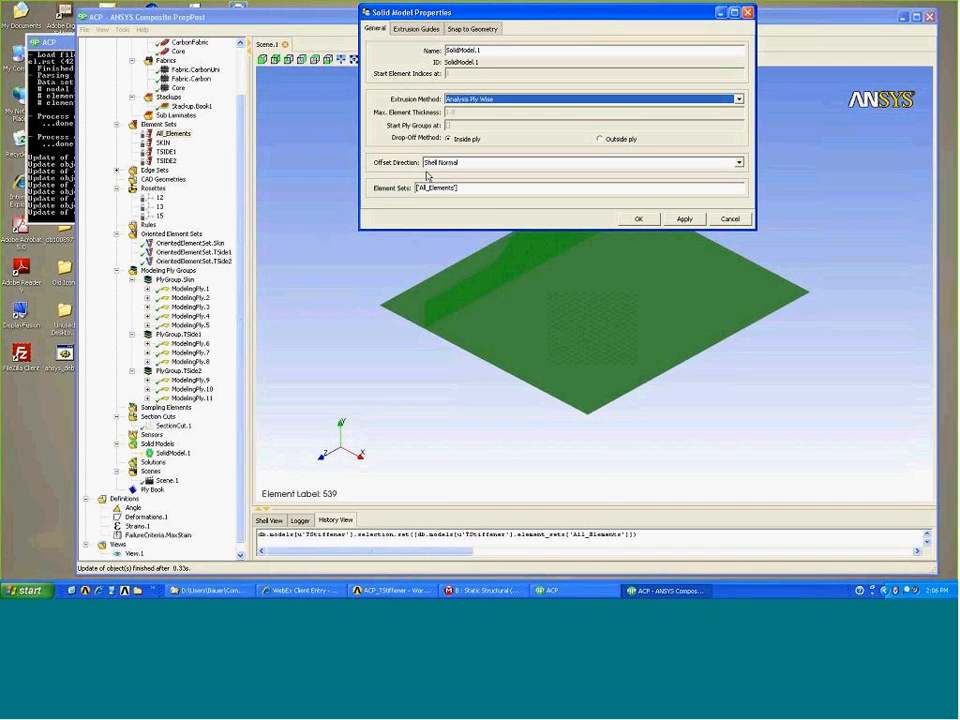
left_click(641, 224)
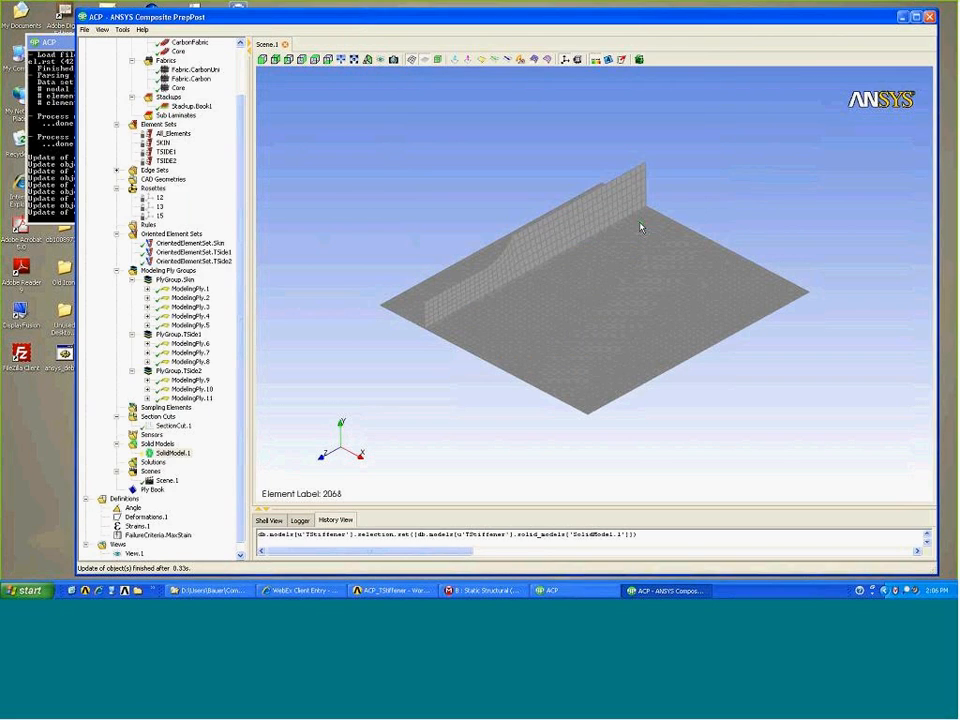
Update SolidModel.1 and inspect its extruded ply layers at the T-joint and along the skin's front edge.
right_click(178, 450)
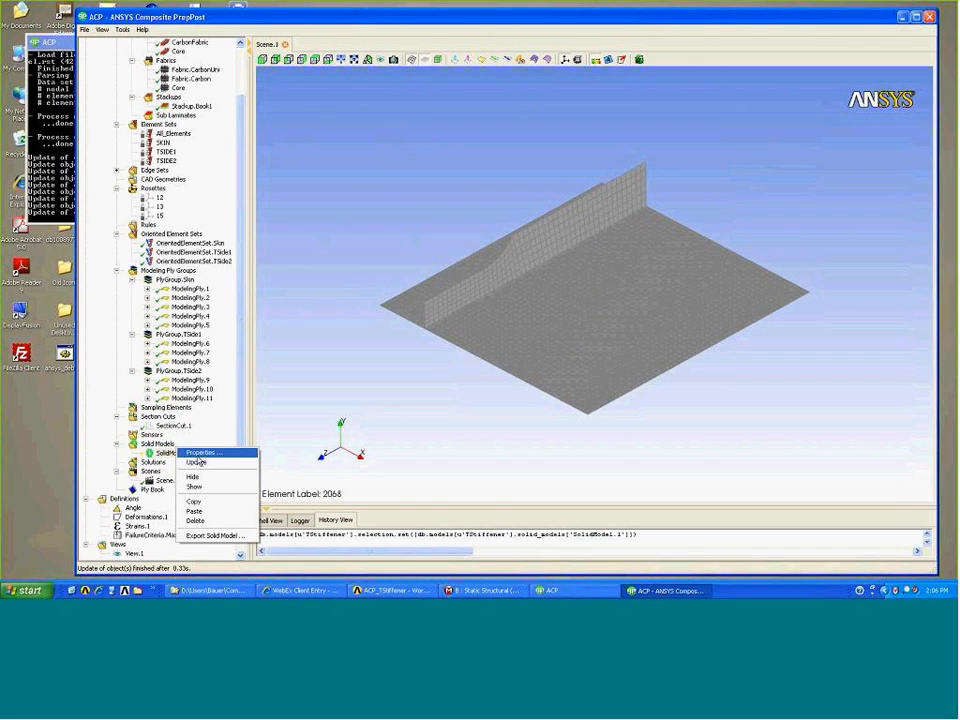
left_click(199, 461)
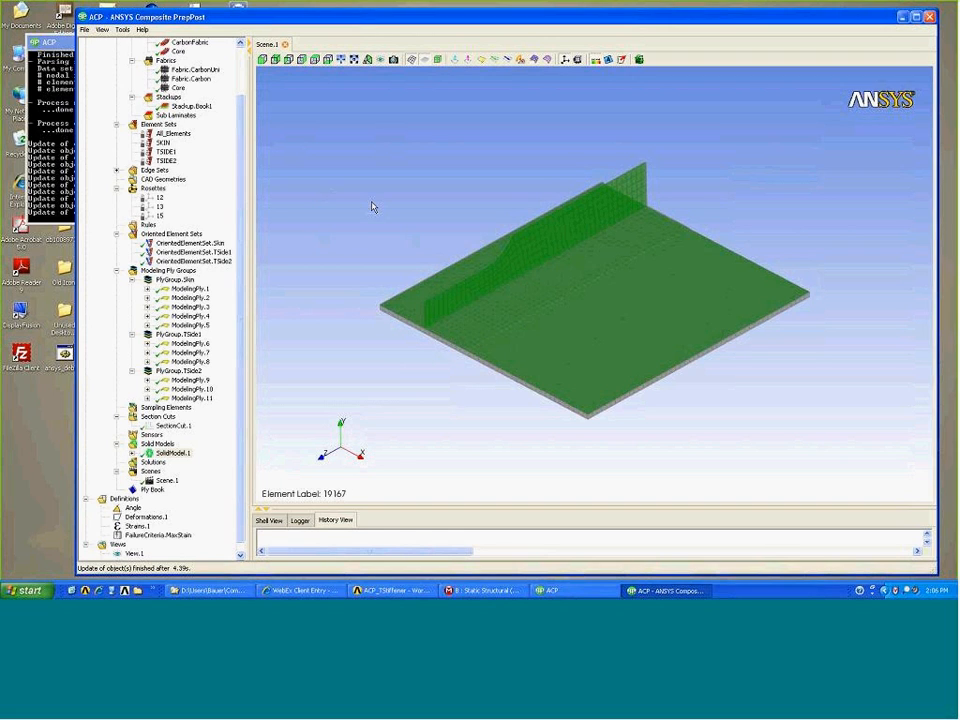
left_click(435, 221)
middle_click_drag(431, 216, 467, 217)
left_click_drag(422, 326, 450, 346)
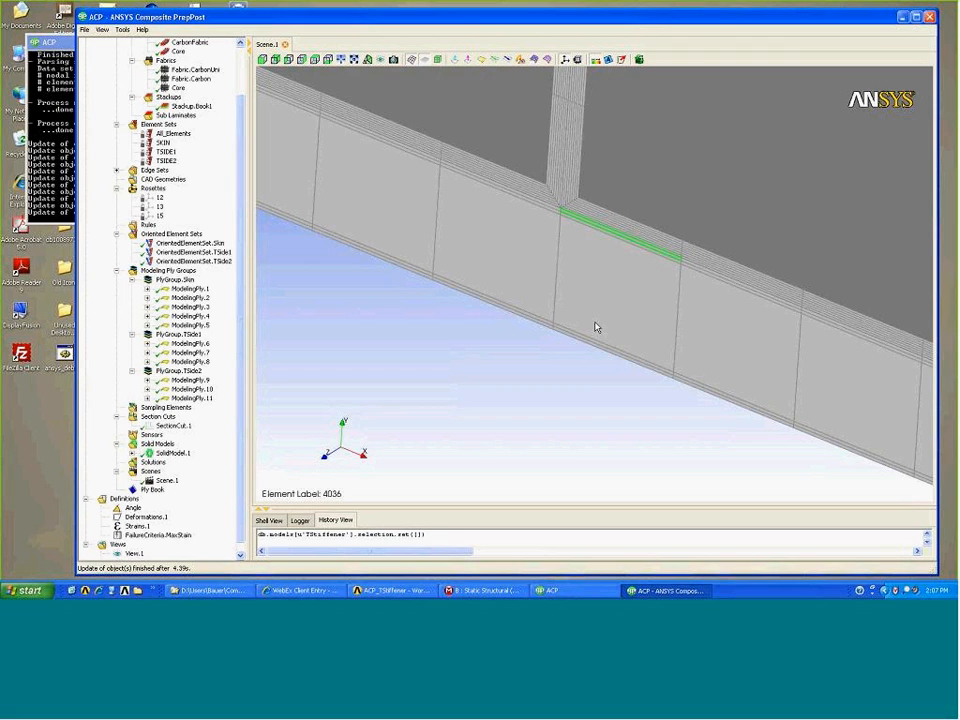
left_click(572, 216)
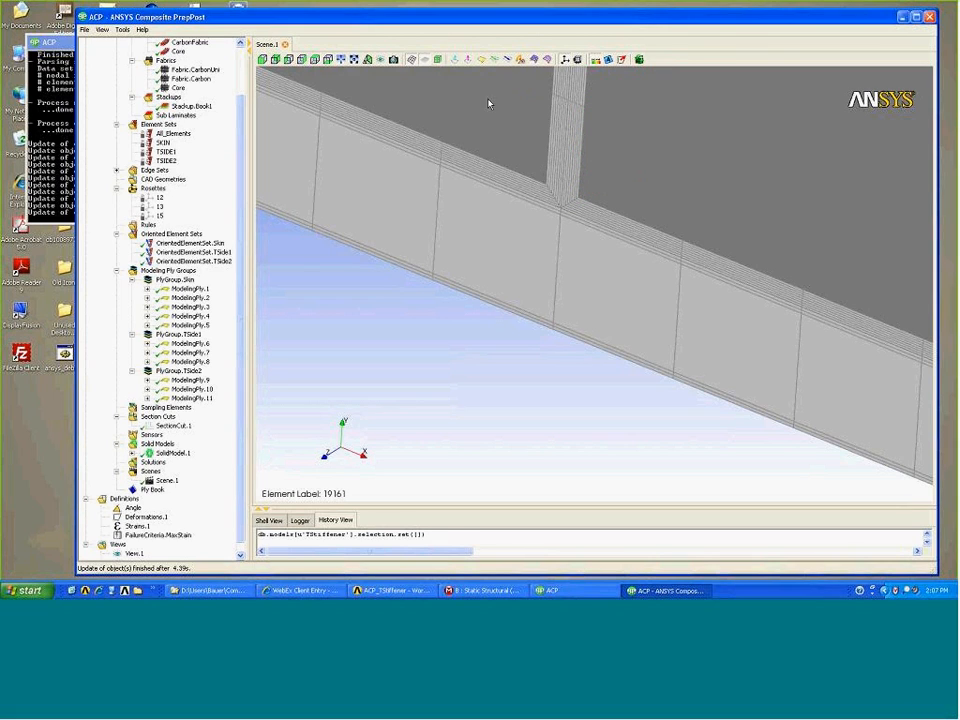
left_click(342, 60)
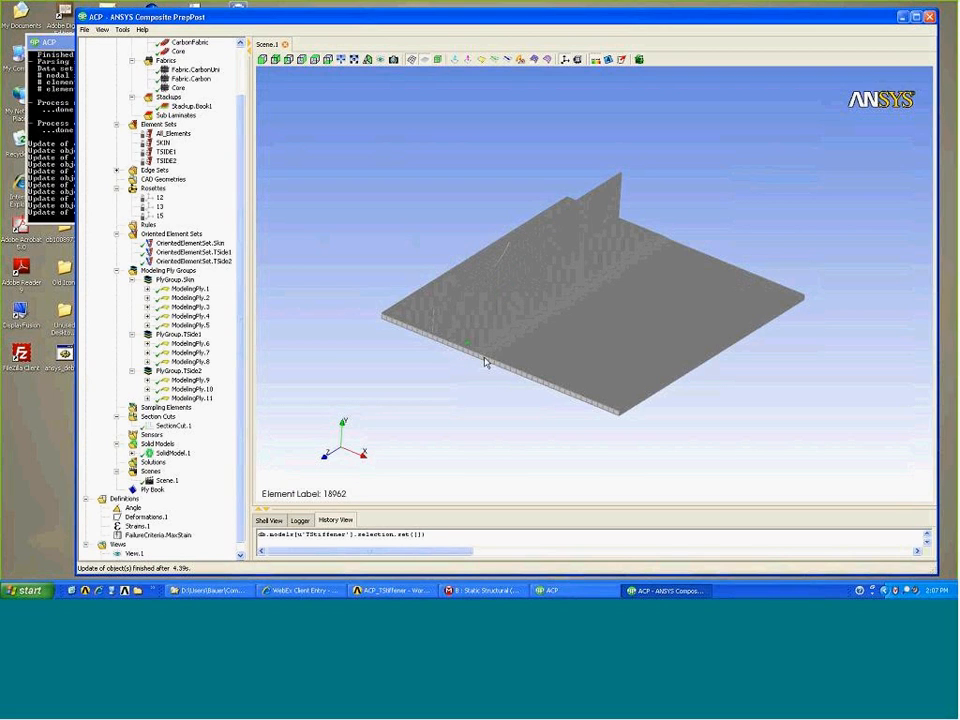
left_click_drag(507, 379, 508, 381)
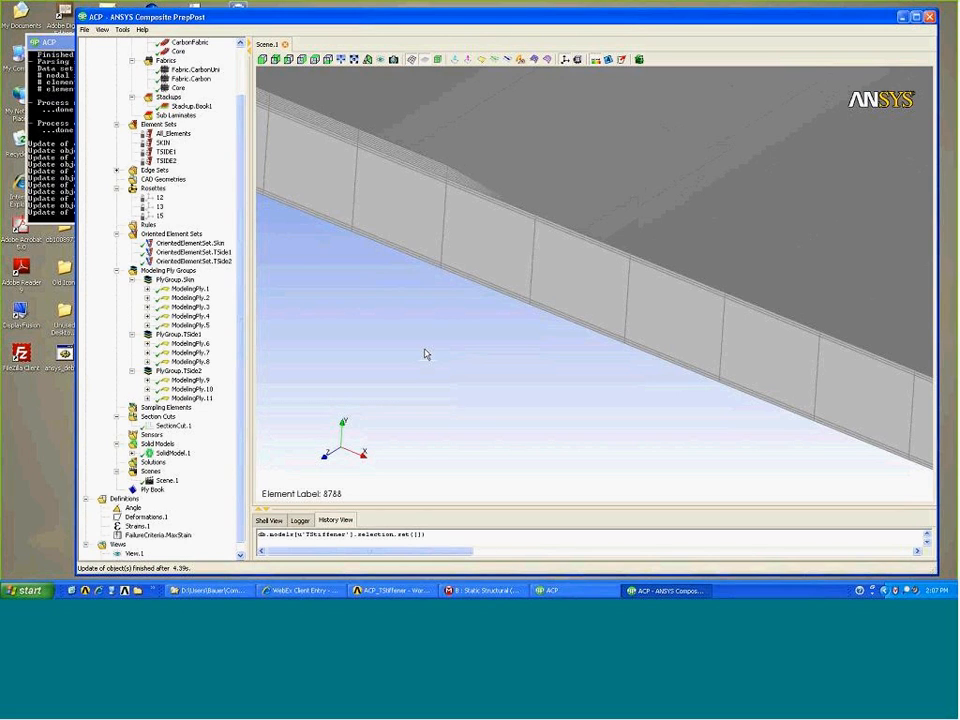
Hide SolidModel.1 in the scene and fit the whole shell model in view.
right_click(176, 452)
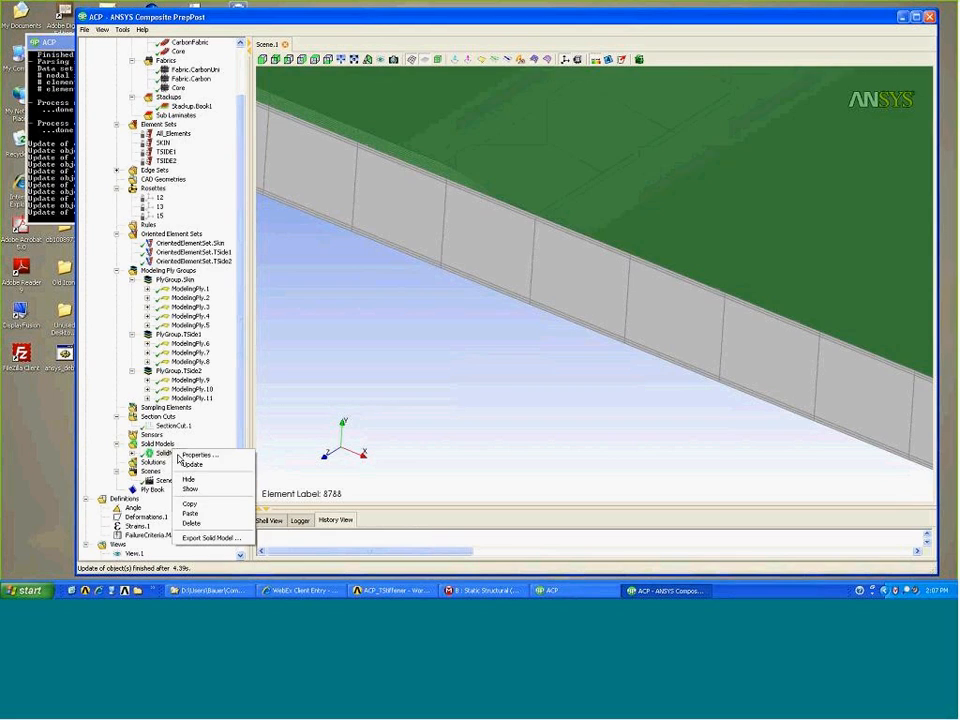
left_click(219, 481)
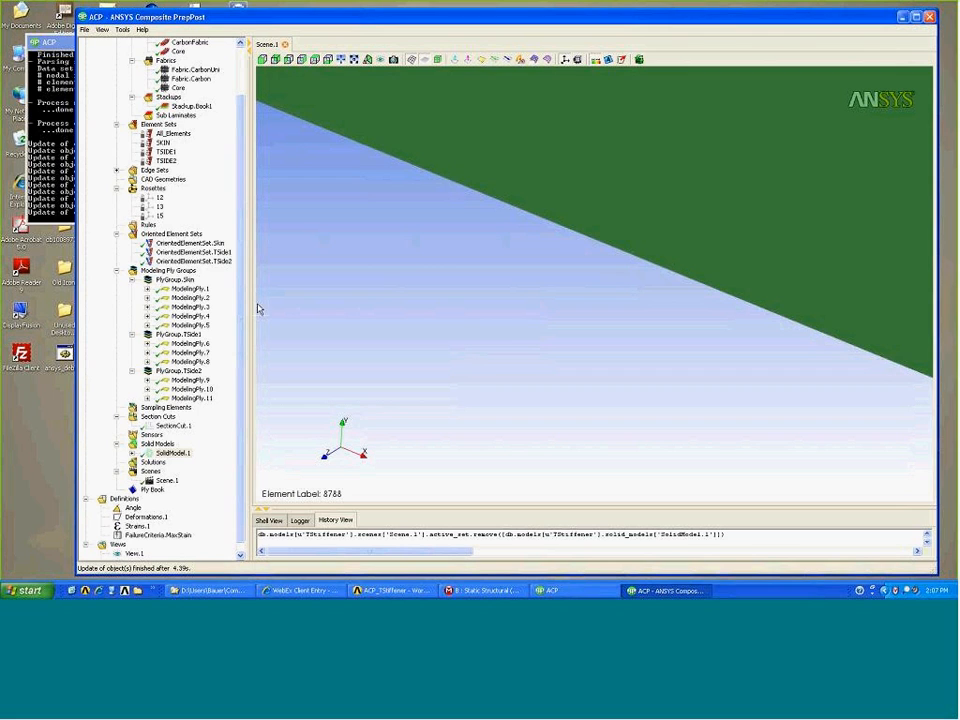
left_click(341, 61)
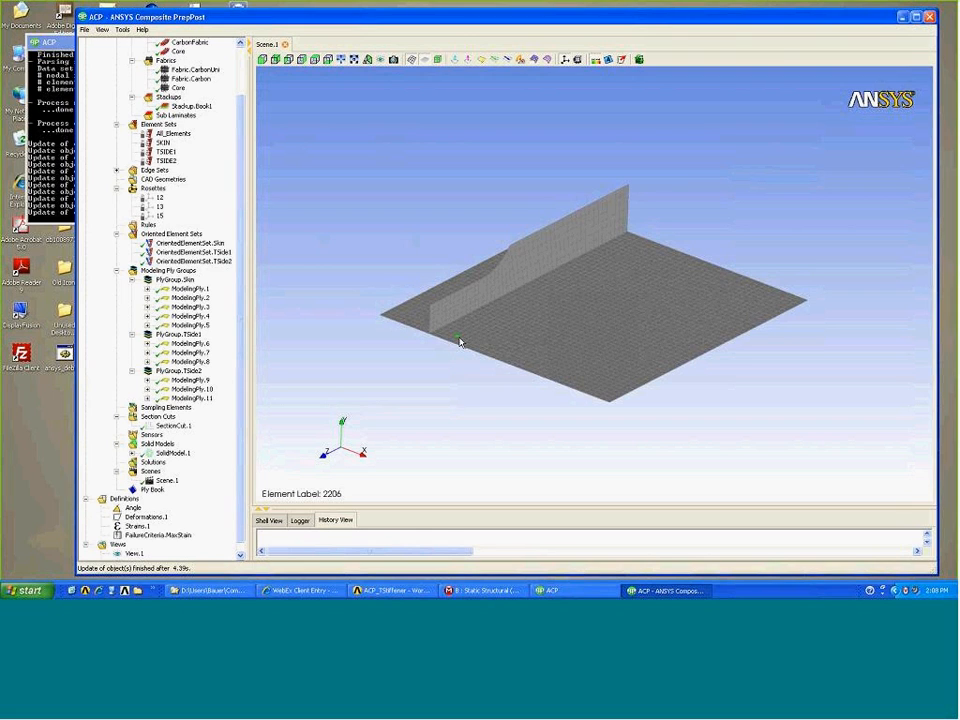
left_click(189, 362)
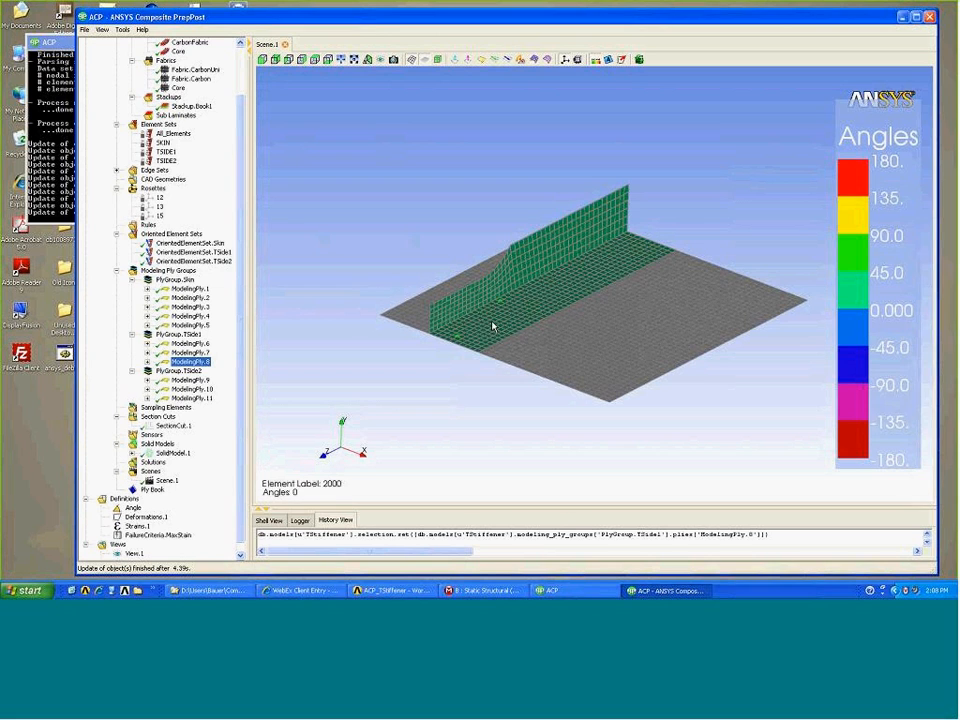
right_click(198, 360)
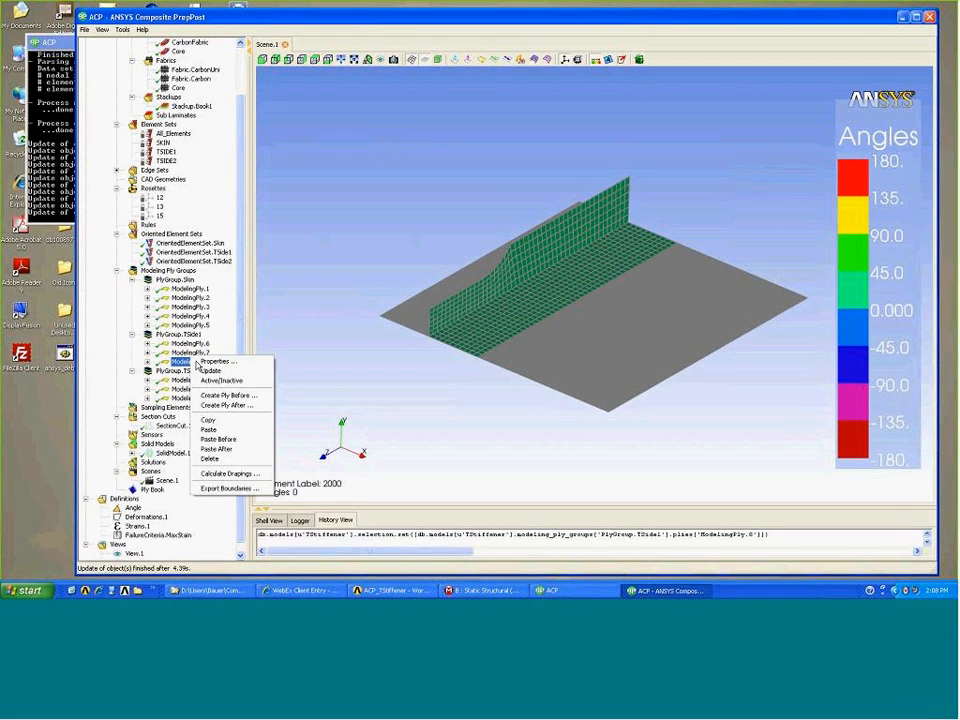
left_click(222, 364)
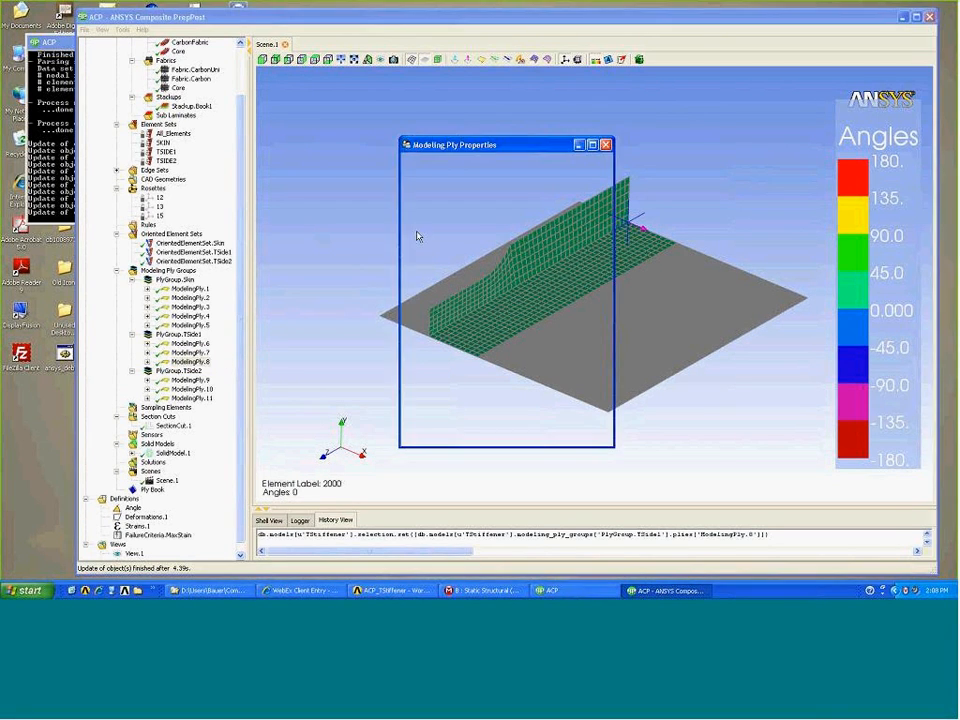
left_click_drag(433, 144, 183, 45)
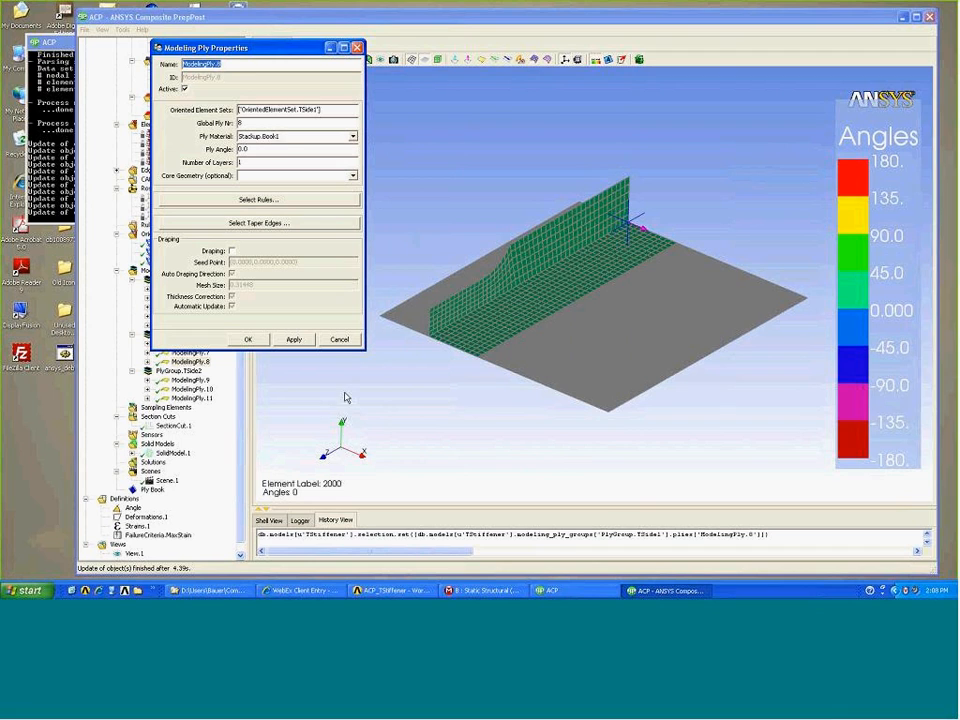
left_click(342, 340)
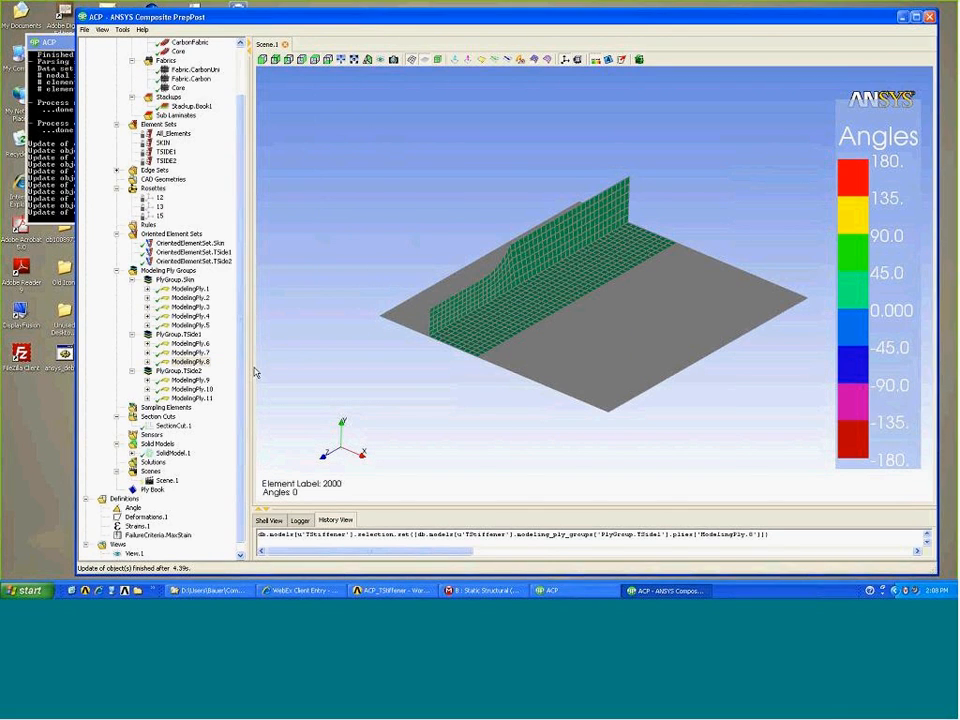
Enable draping for ModelingPly.7 without auto draping direction and pick seed point (2.8500,0.0000,14.8438) at the front outer corner of the stiffener flange.
left_click(147, 352)
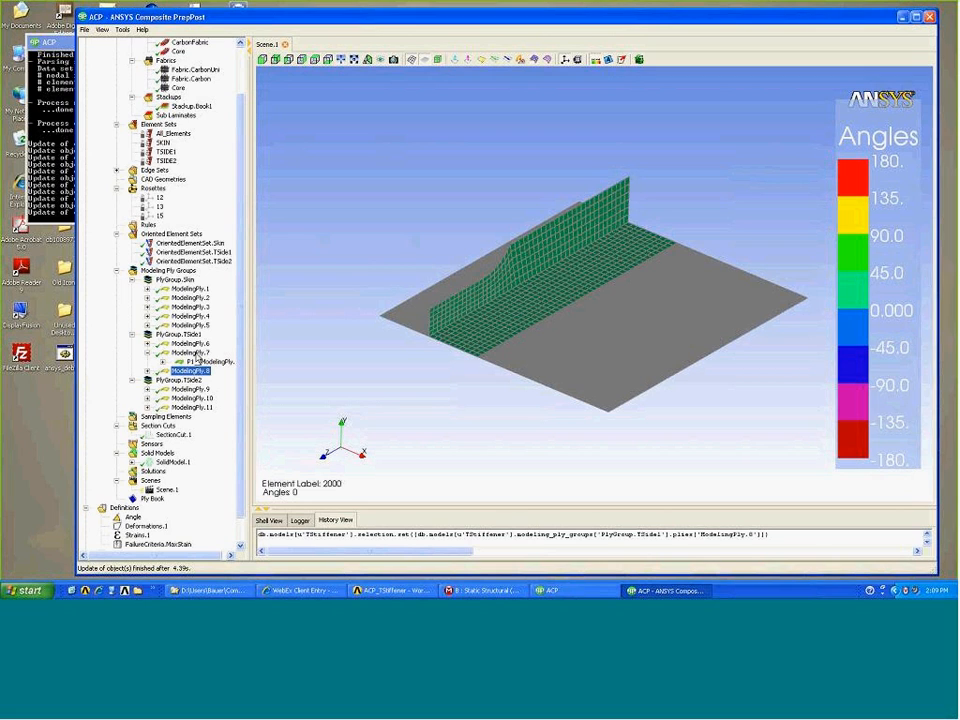
right_click(197, 353)
left_click(213, 358)
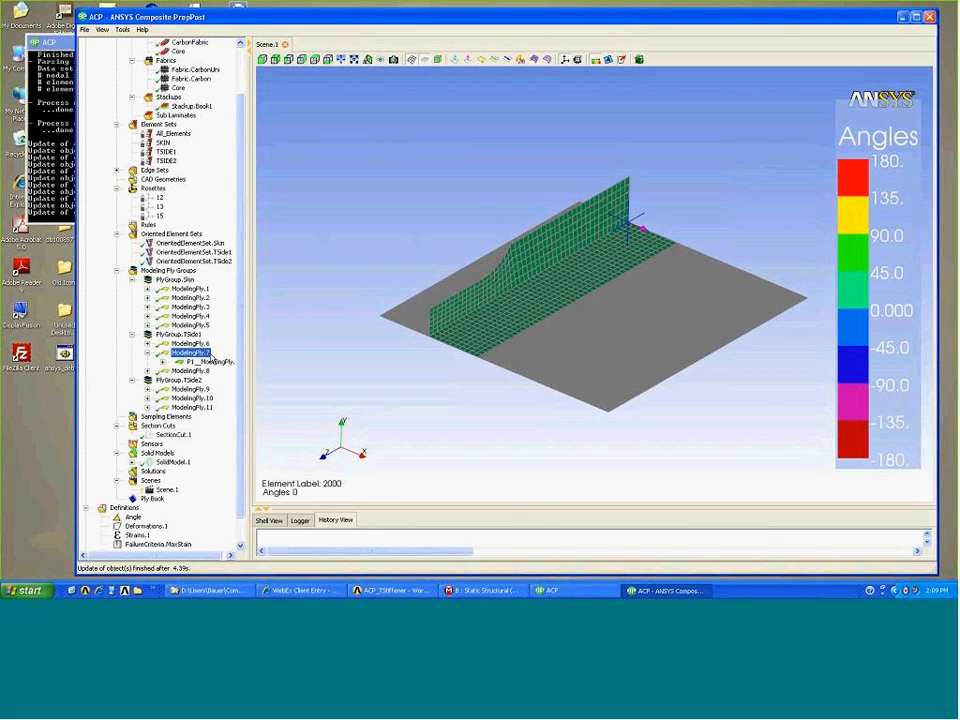
left_click_drag(512, 148, 256, 49)
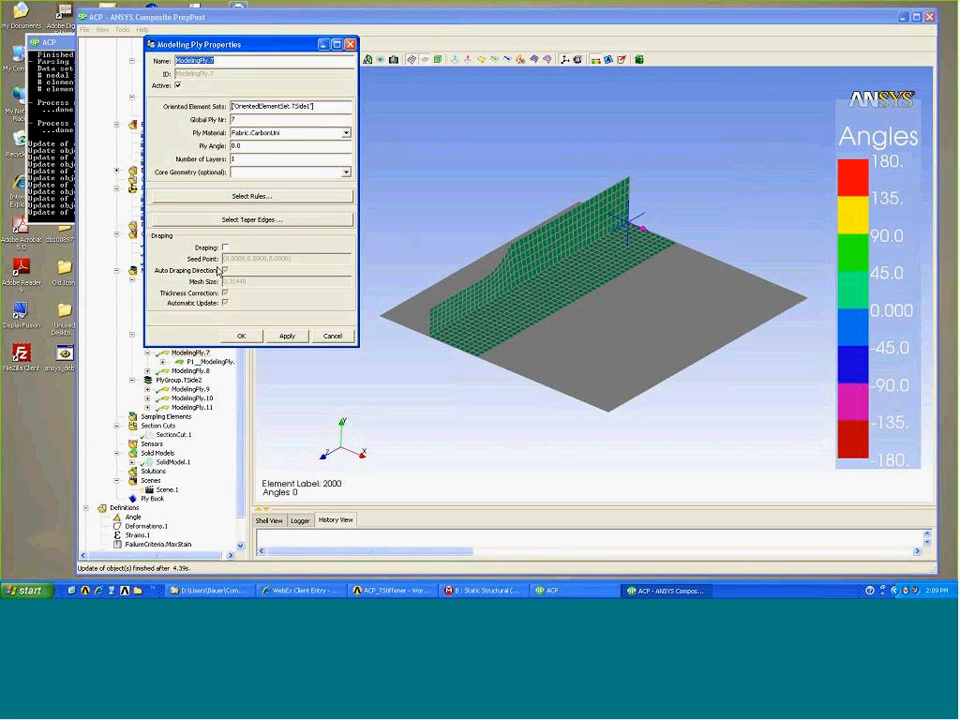
left_click(225, 248)
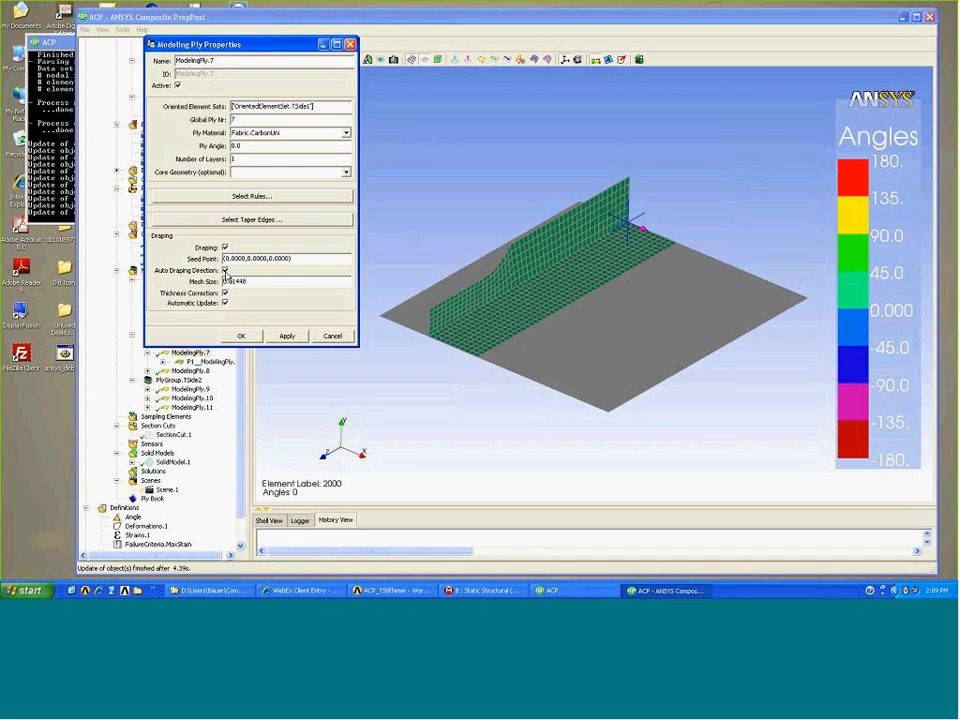
left_click(225, 270)
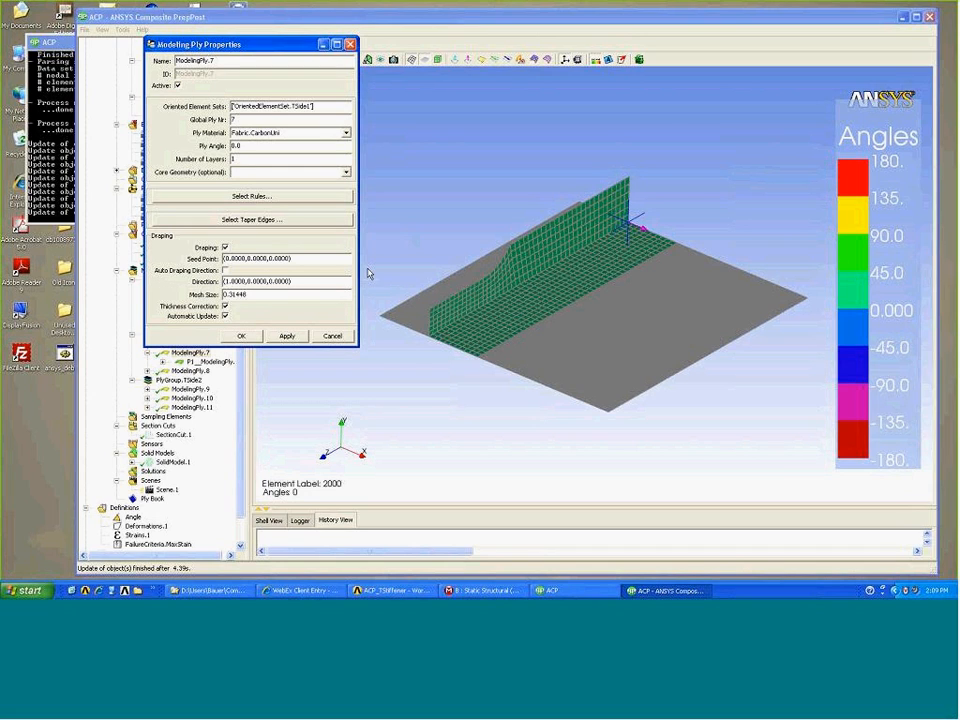
left_click(291, 258)
left_click_drag(457, 328, 508, 367)
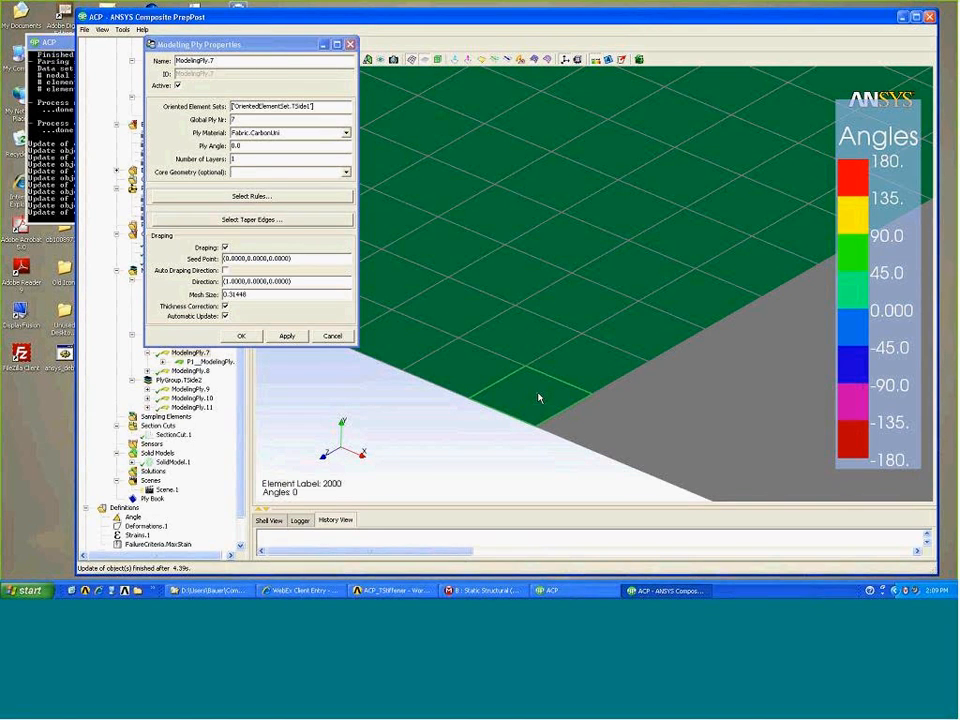
left_click(538, 398)
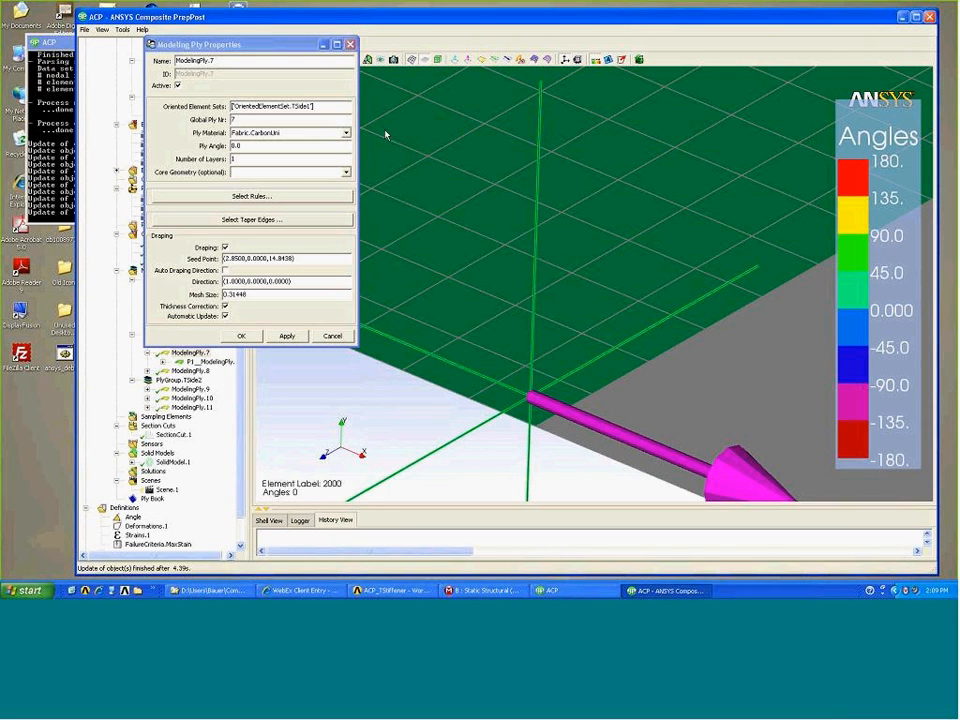
Set ModelingPly.7's draping direction to (-1.0000,0.0000,-1.0000) and update the ply.
left_click_drag(205, 42, 188, 83)
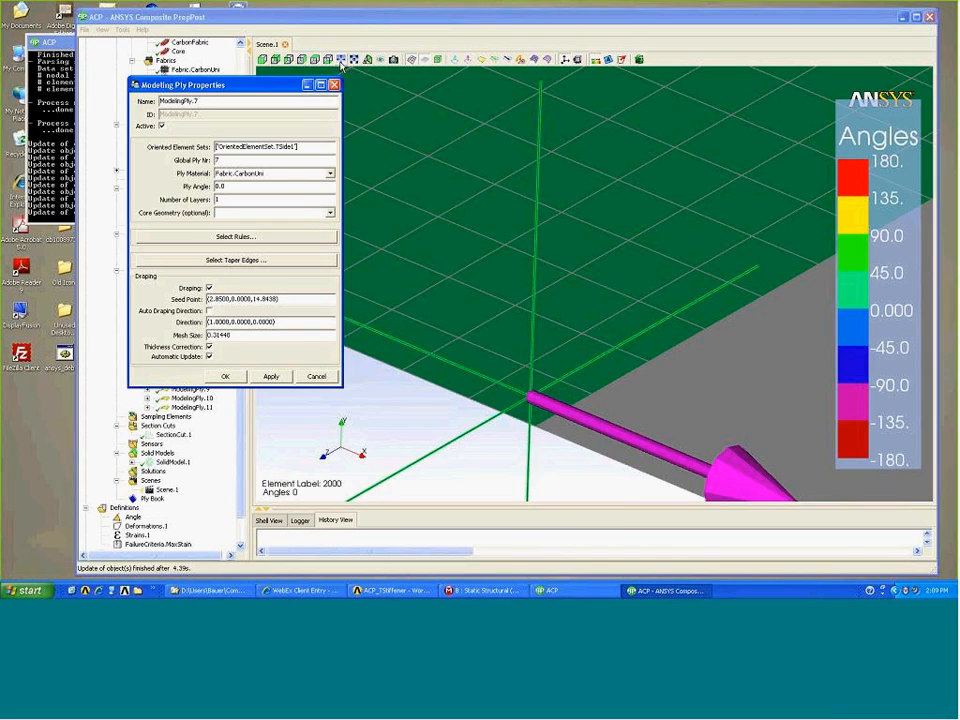
left_click(341, 62)
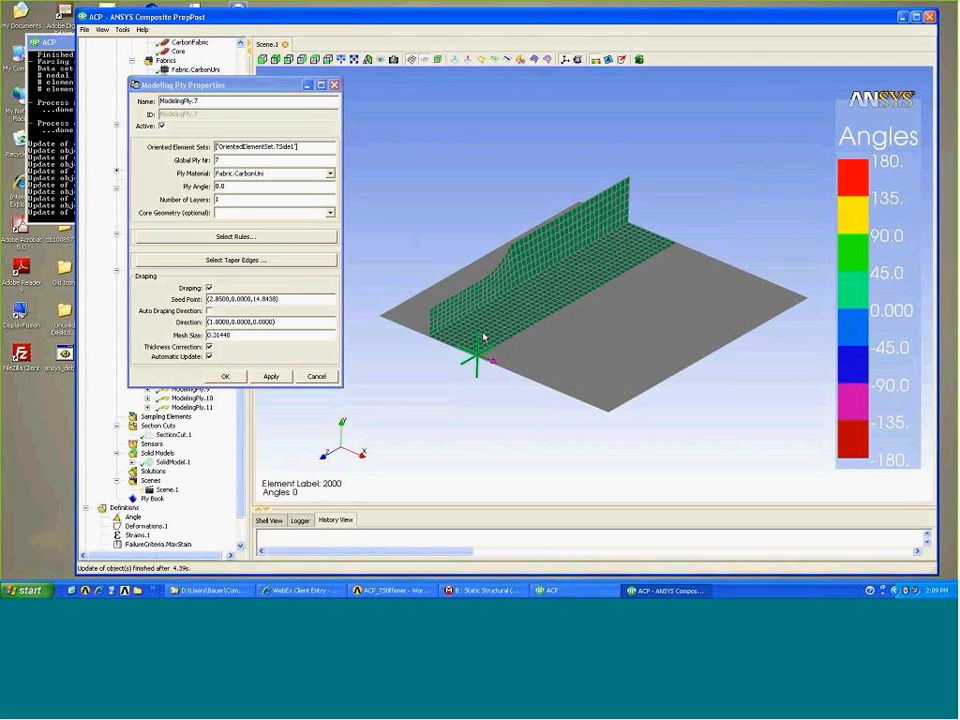
left_click(208, 322)
type("-1")
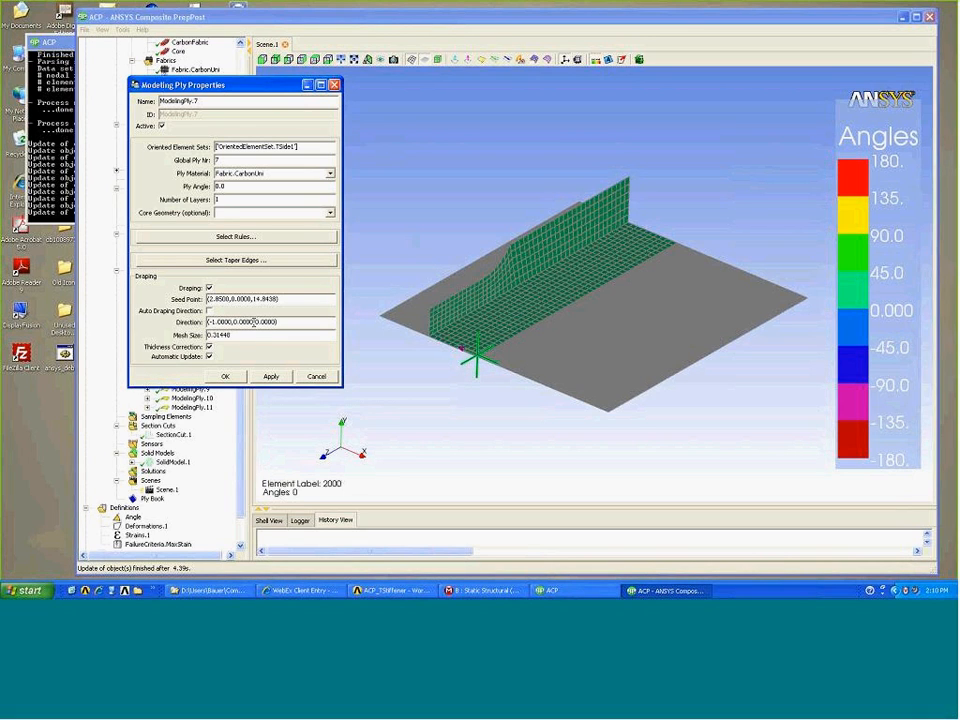
type("-1")
left_click(233, 379)
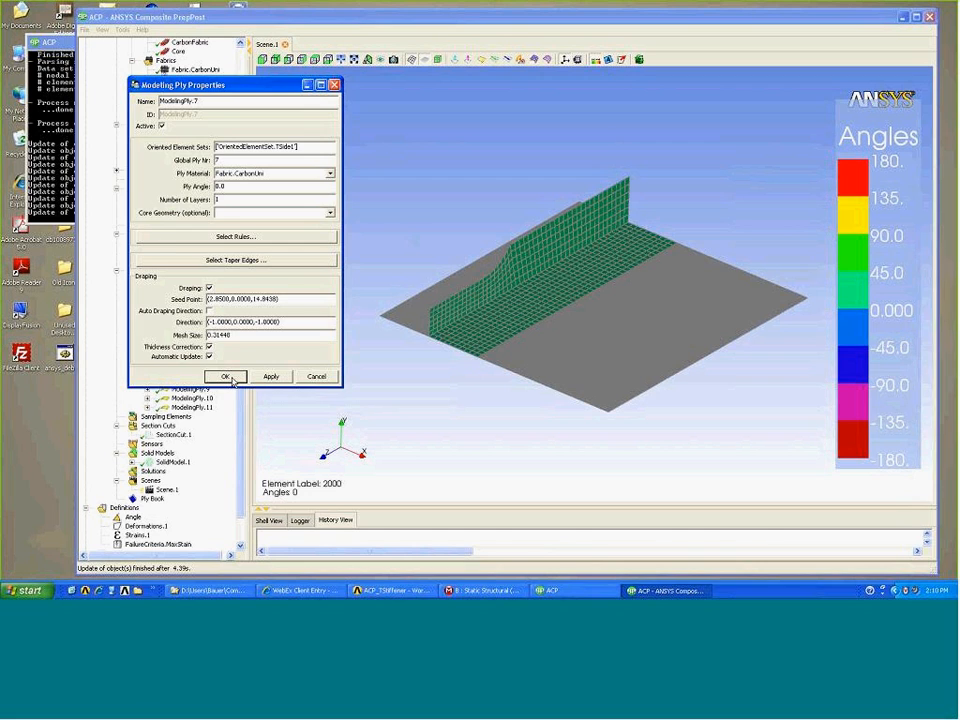
right_click(195, 352)
left_click(212, 366)
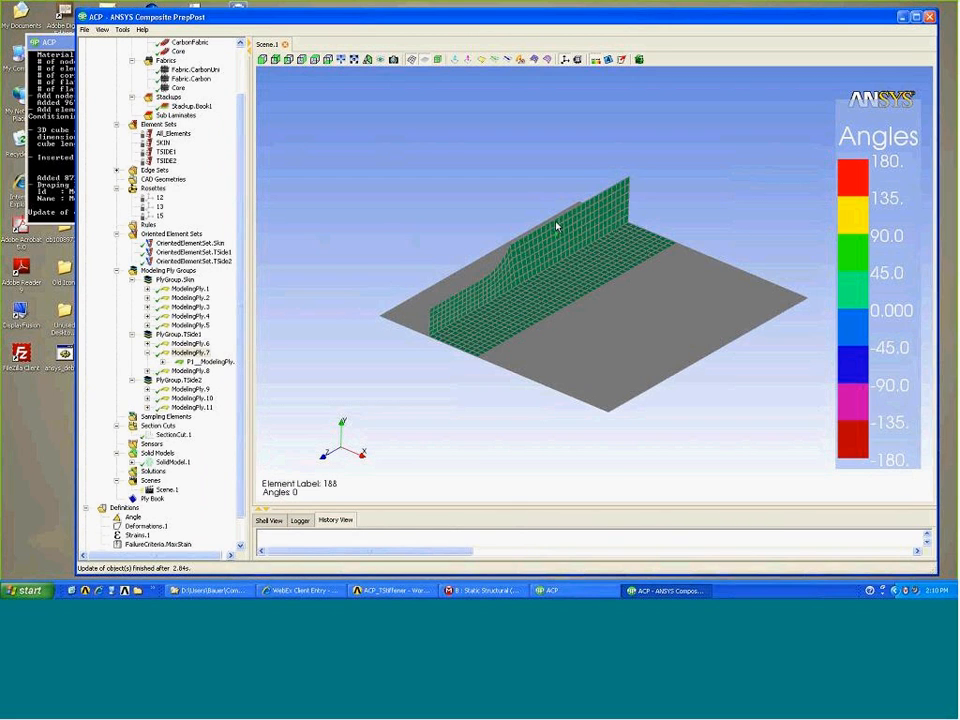
Show the draped fiber directions of ModelingPly.7 and examine them along the stiffener flange and web.
mouse_move(570, 315)
left_mouse_down()
mouse_move(542, 321)
mouse_move(557, 339)
mouse_move(553, 311)
left_mouse_up()
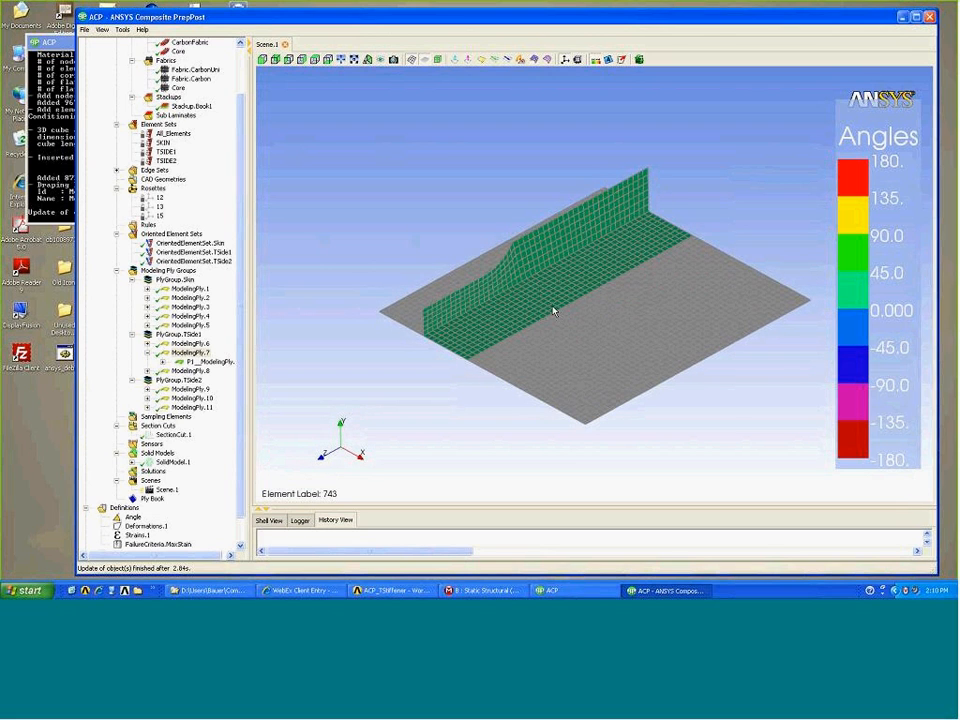
left_click(509, 60)
left_click_drag(420, 231, 623, 386)
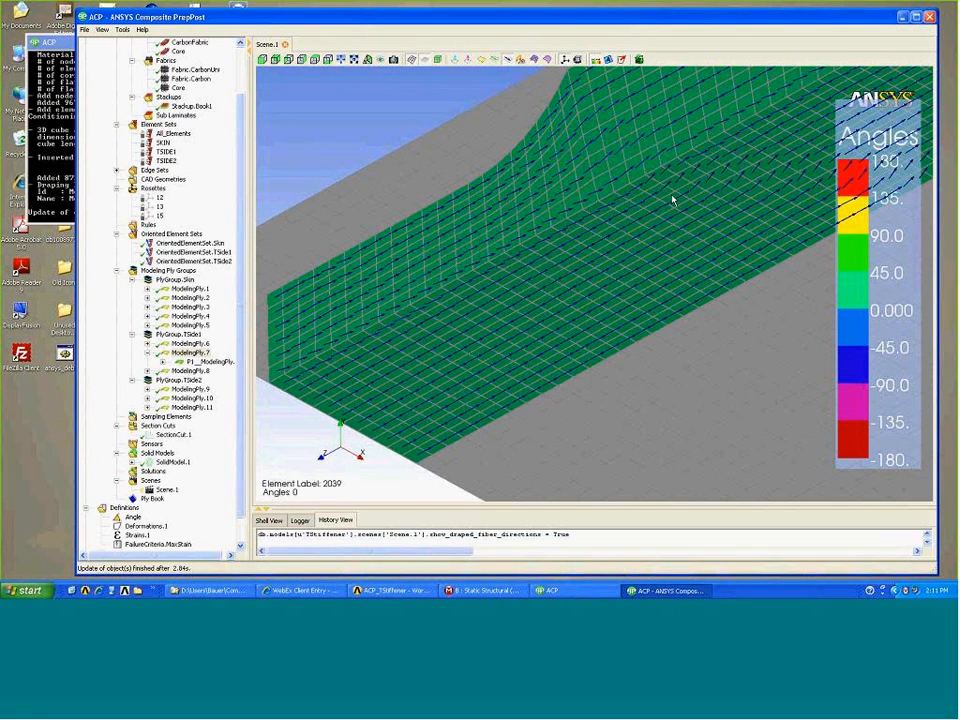
left_click_drag(672, 200, 692, 186)
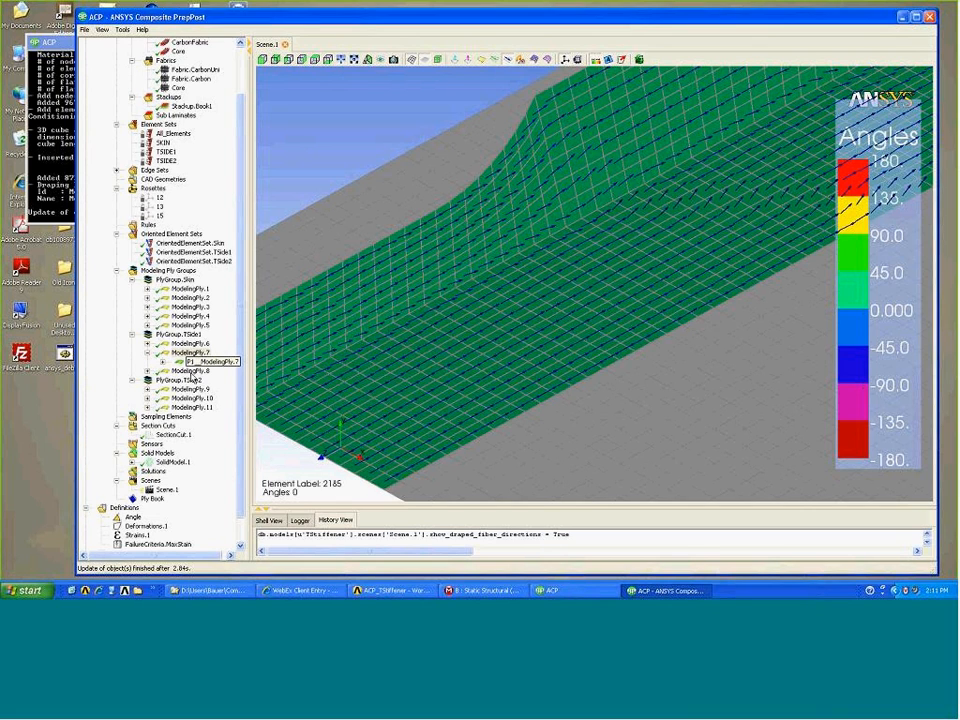
Change ModelingPly.7's draping direction to (0.0000,0.0000,-1.0000) and update the ply.
right_click(186, 353)
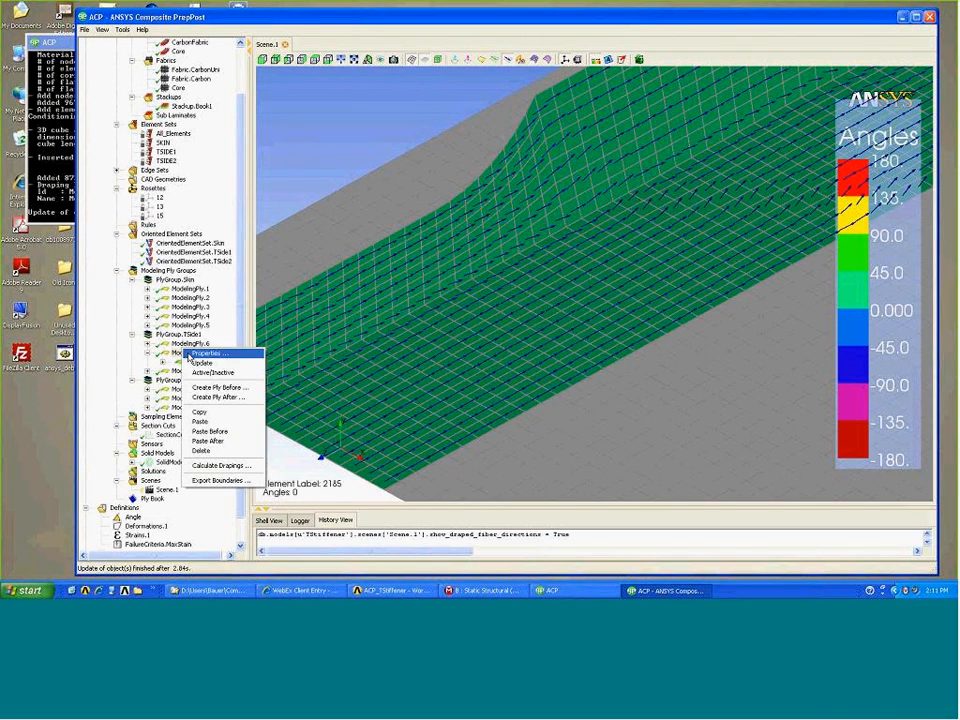
left_click(226, 355)
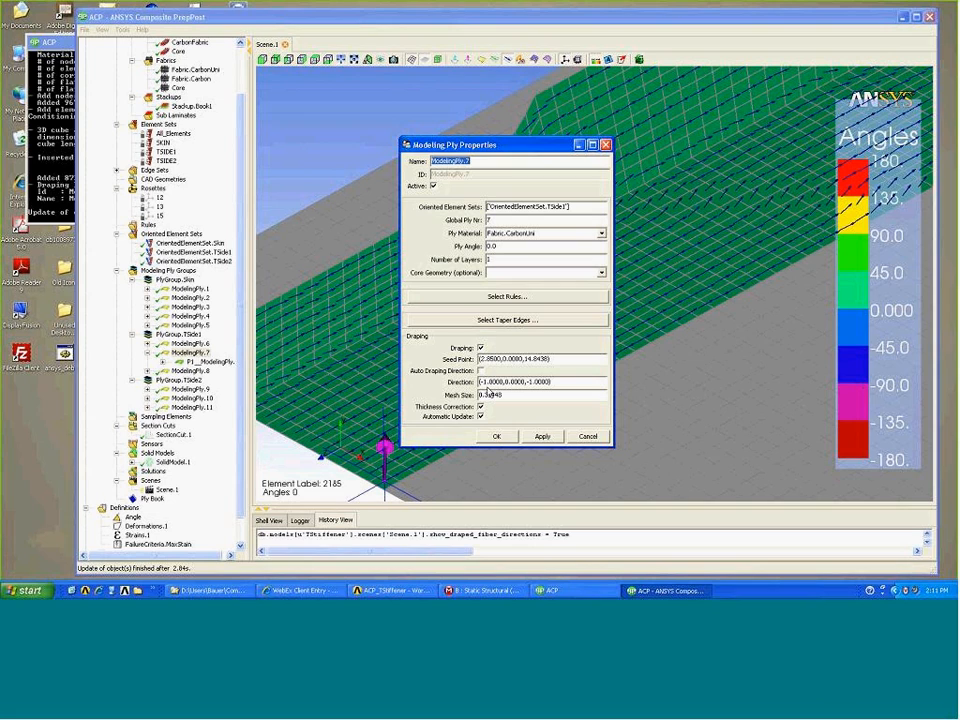
left_click_drag(488, 382, 480, 382)
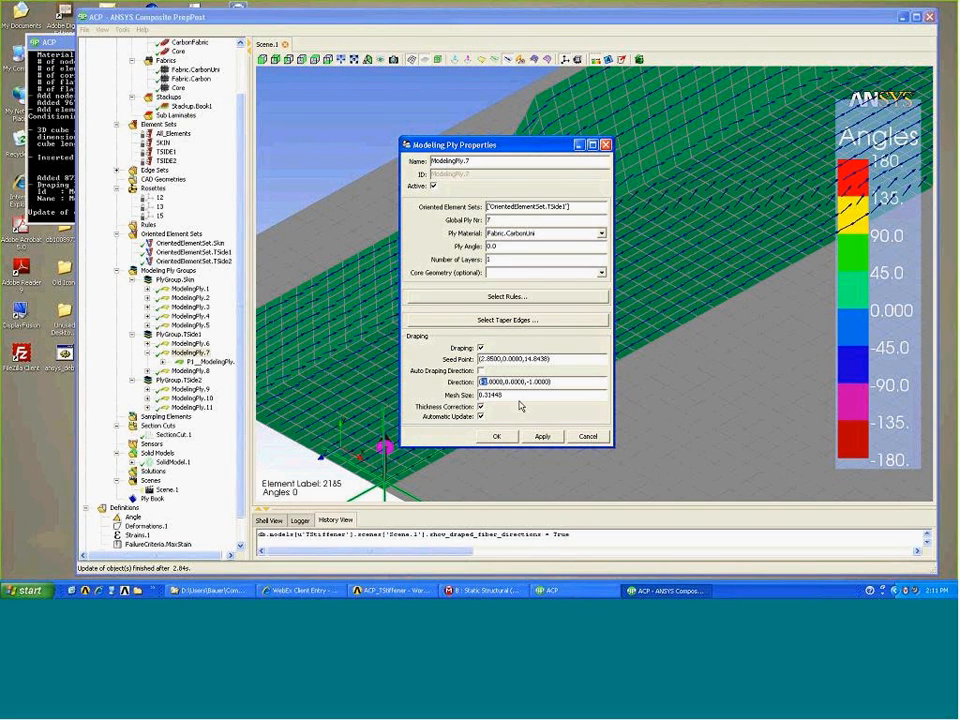
type("0")
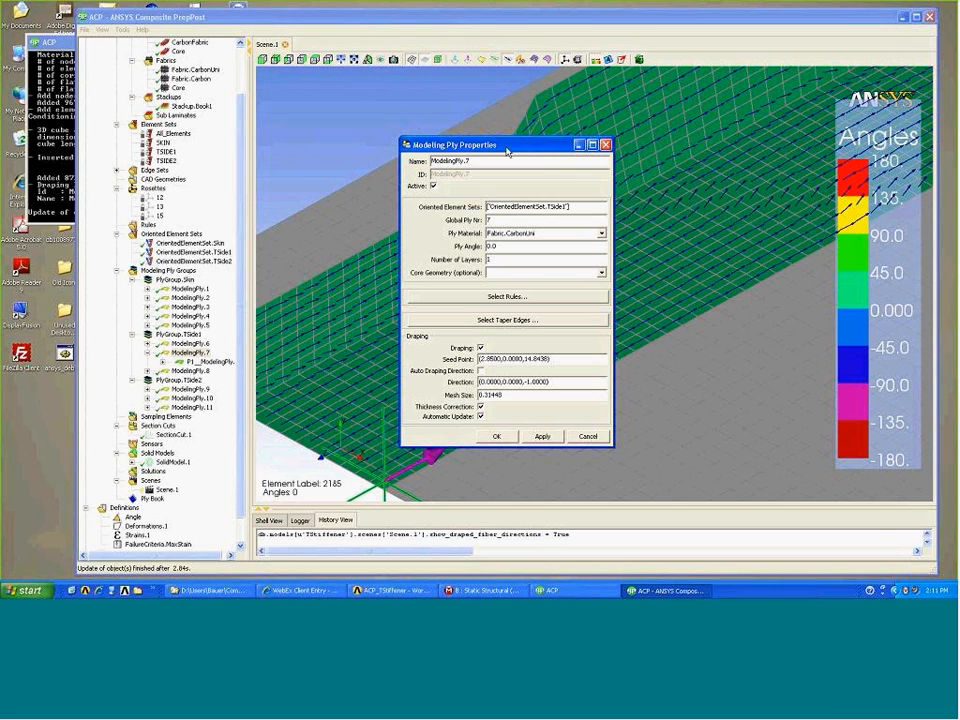
left_click_drag(450, 145, 357, 115)
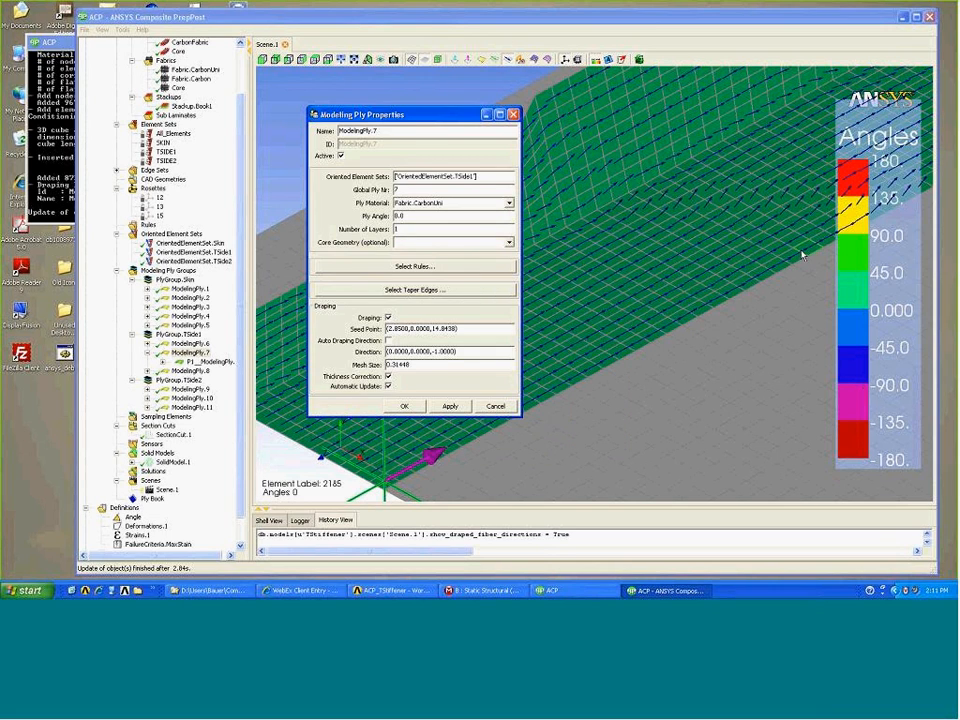
left_click(415, 408)
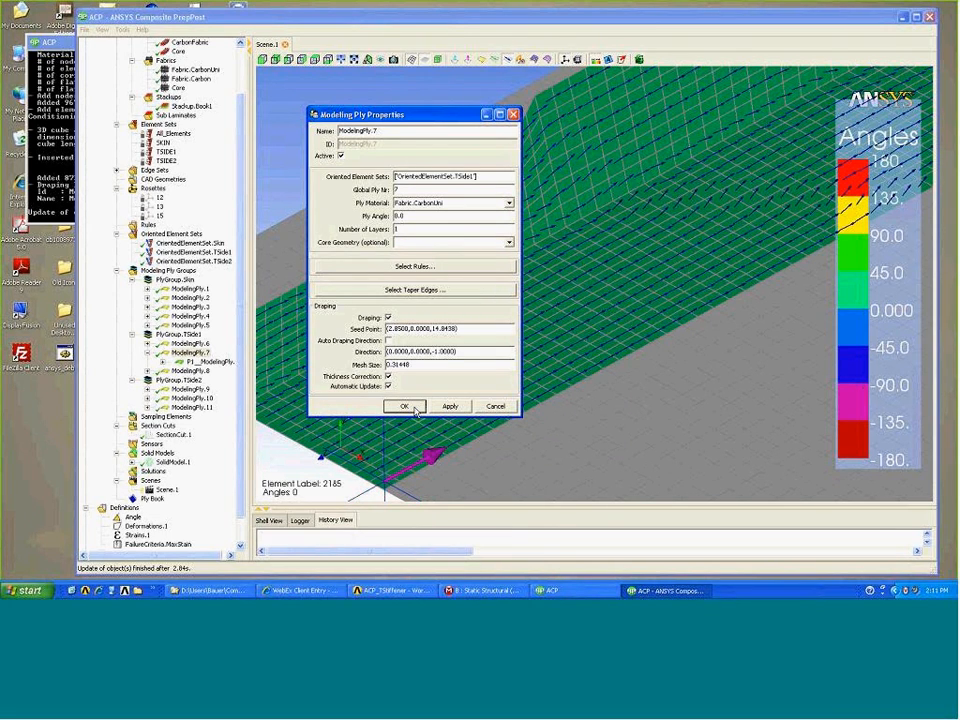
right_click(195, 353)
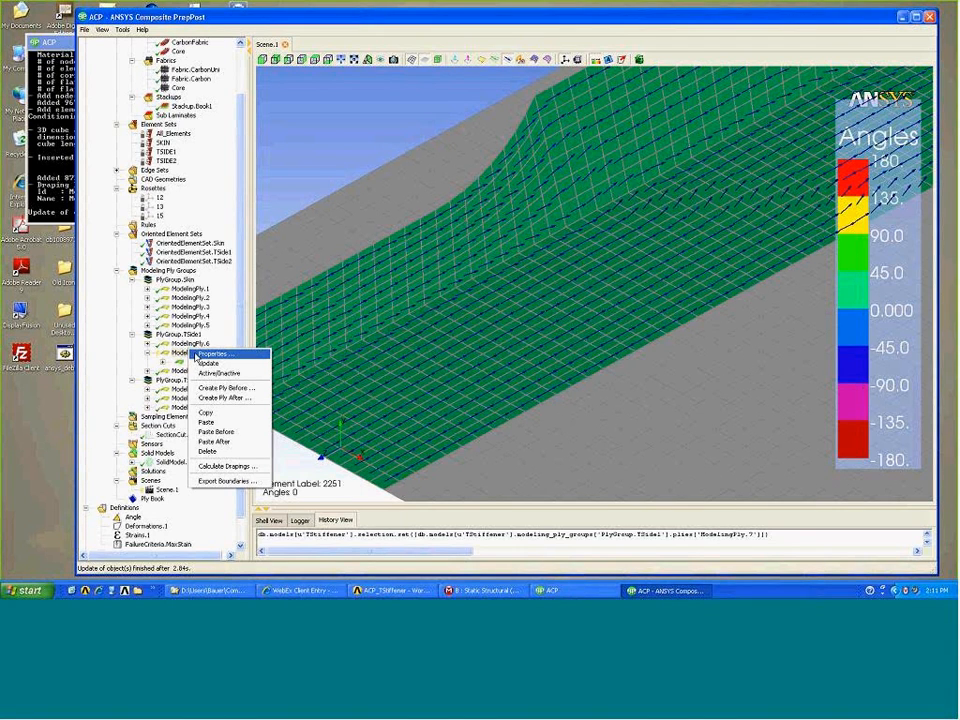
left_click(208, 363)
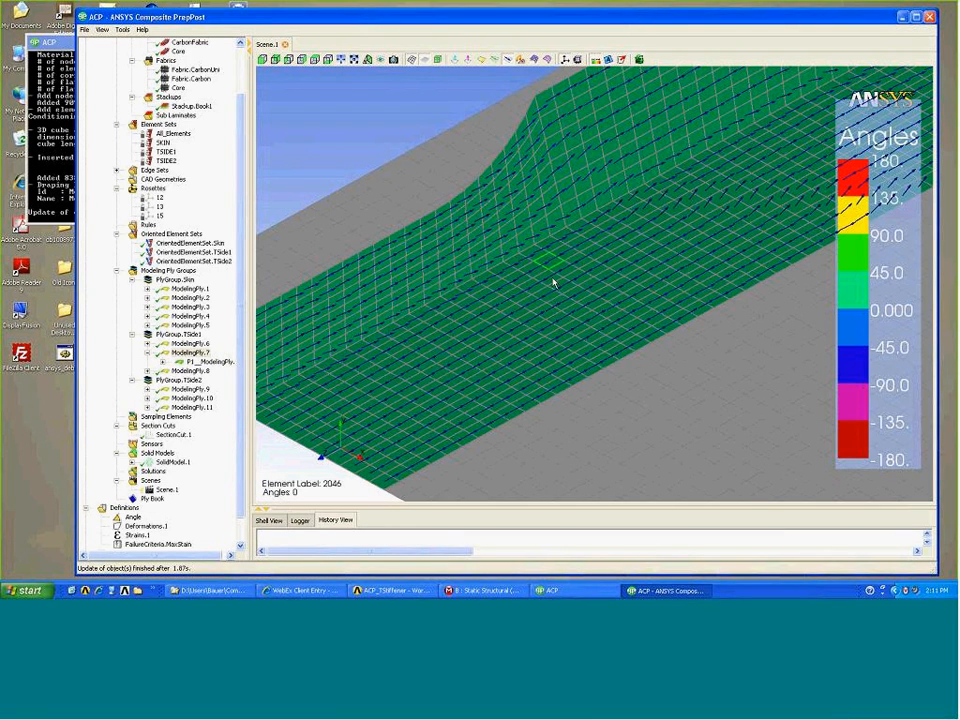
Compare ModelingPly.7's undraped fiber directions with its draped fiber directions around the curved part of the web.
left_click_drag(553, 283, 507, 65)
left_click(497, 62)
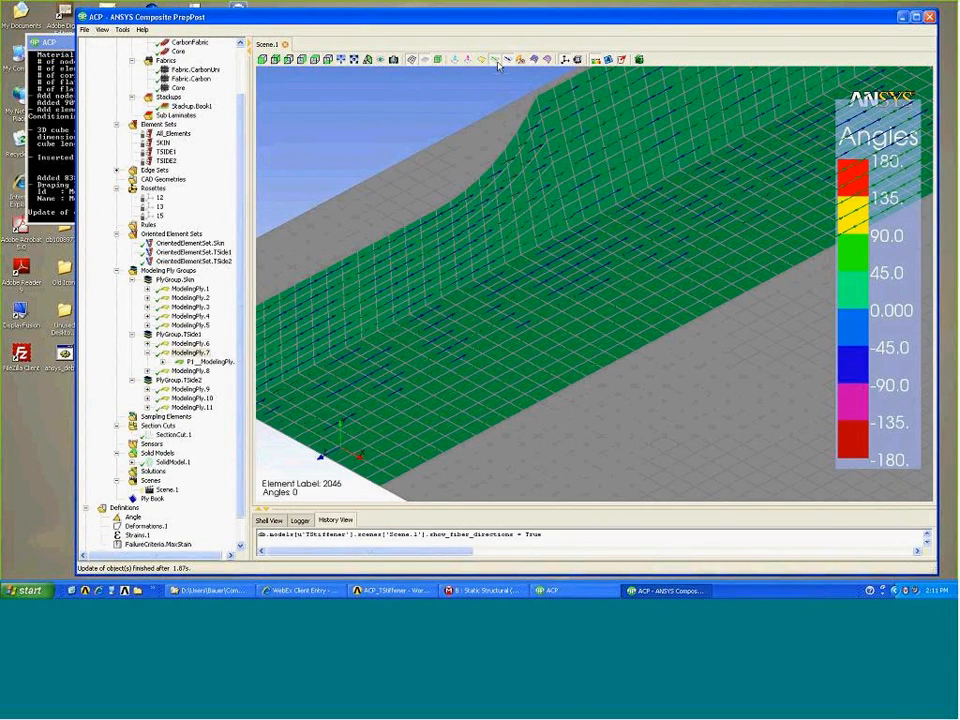
left_click(497, 62)
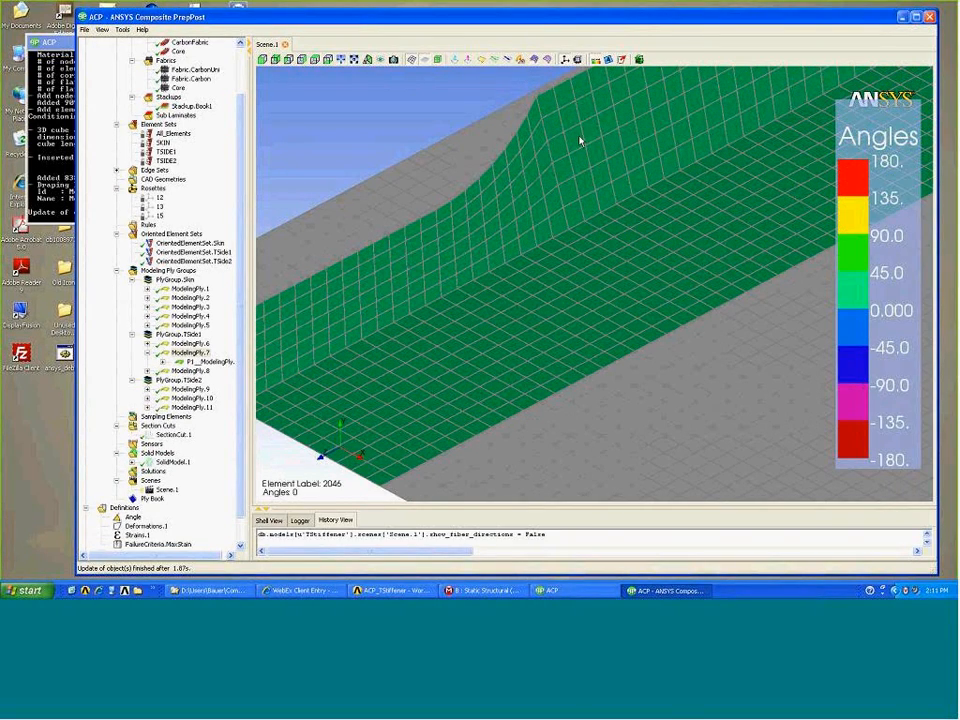
middle_click_drag(624, 195, 654, 214)
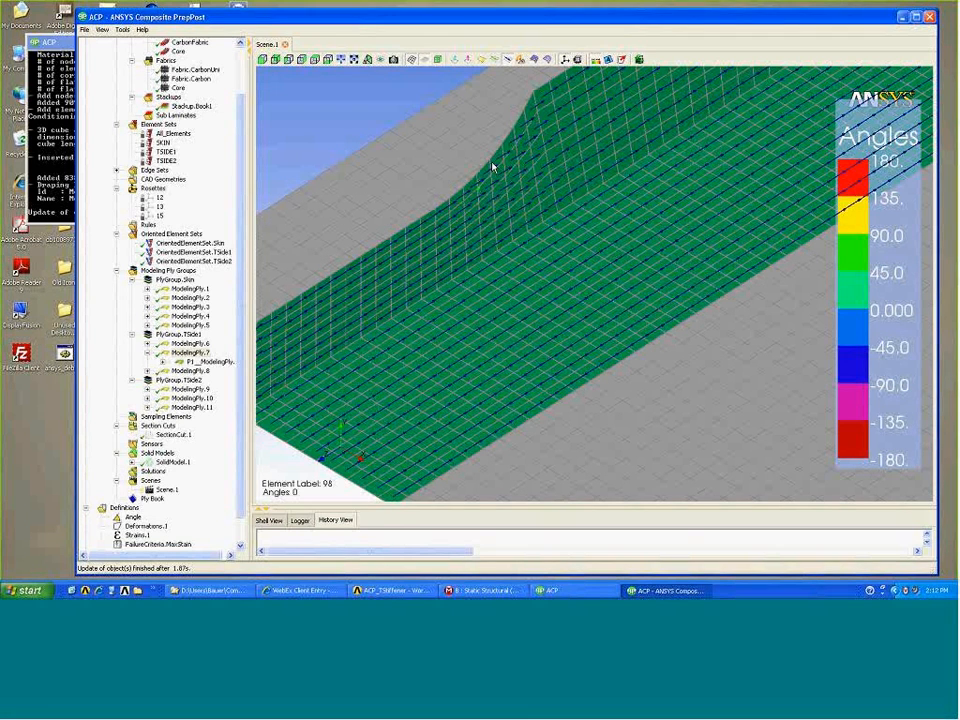
Save the model and hide the draped fiber directions in Scene.1.
key("ctrl+s")
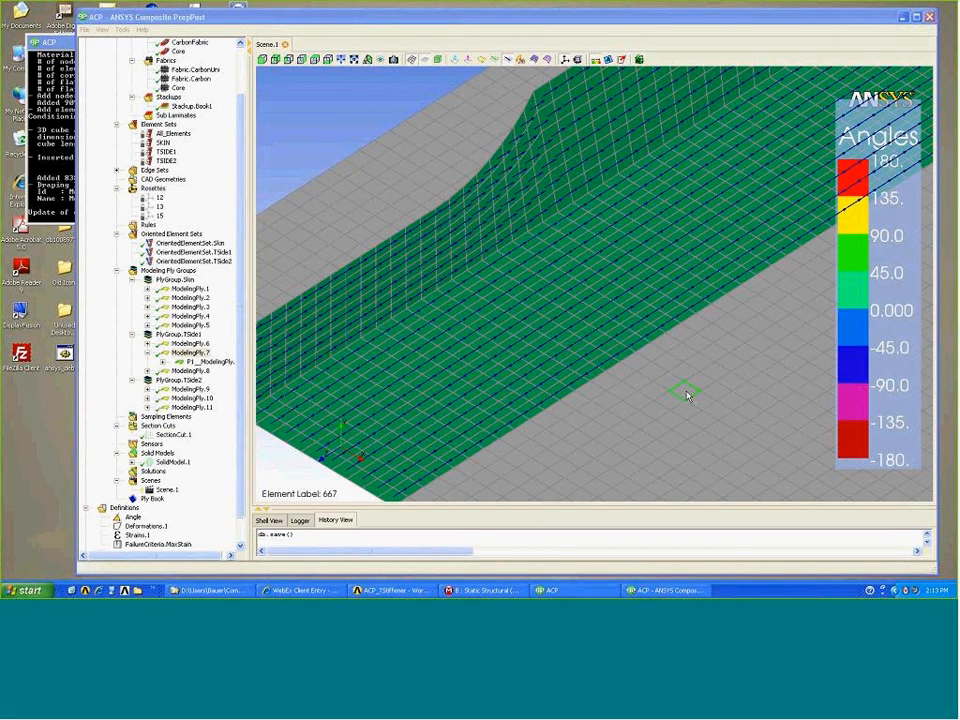
left_click(508, 59)
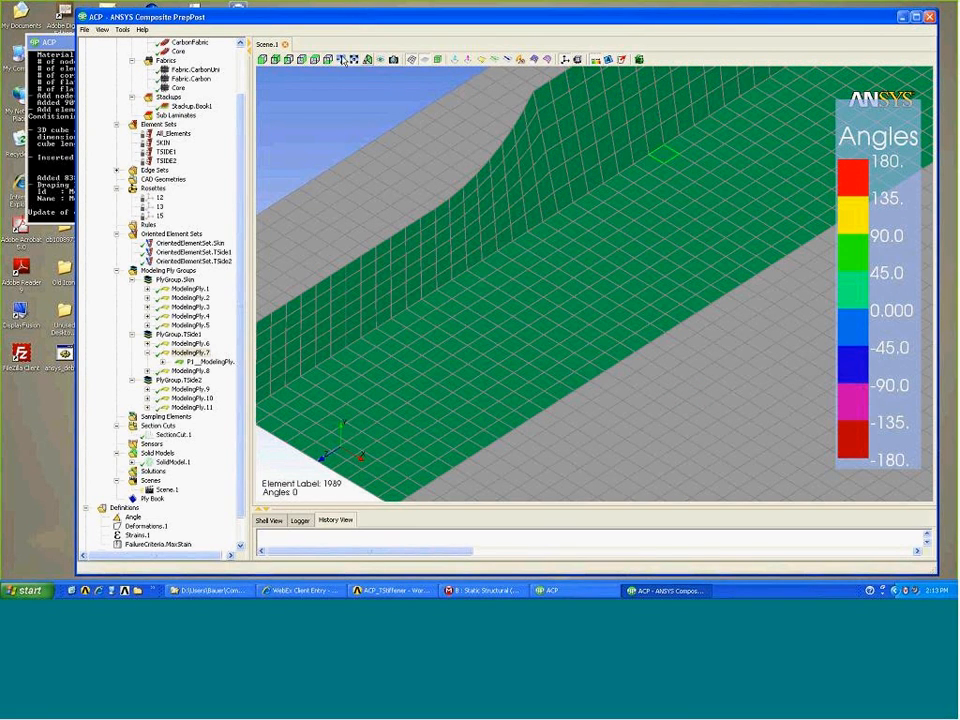
left_click(341, 60)
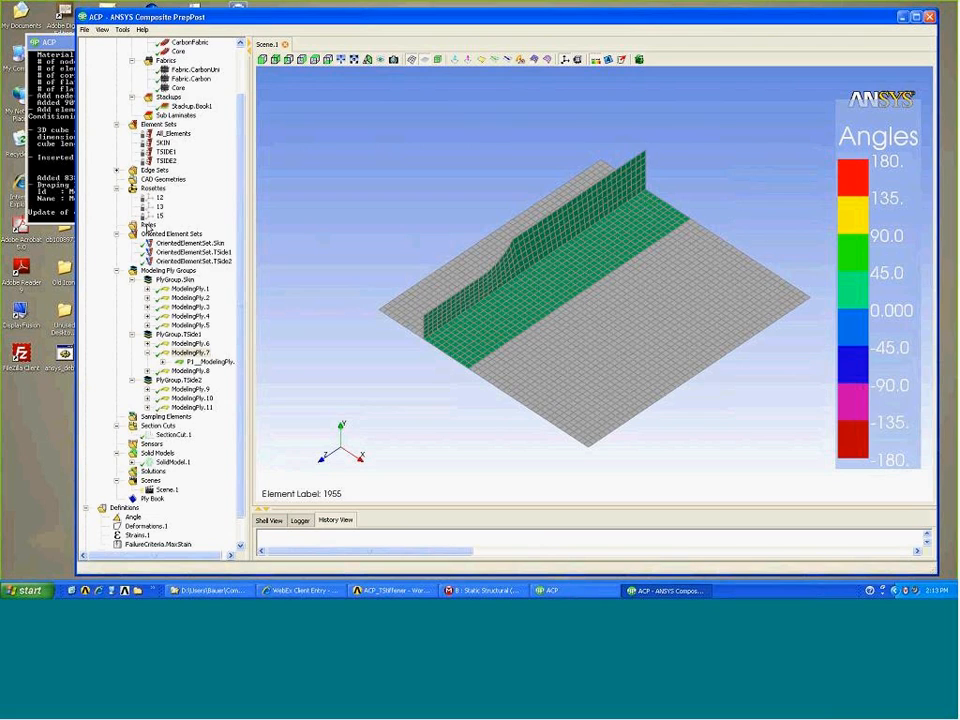
Create a parallel rule with origin (0,0,0), direction (1,0,0), lower limit -5 and upper limit 5.
right_click(148, 226)
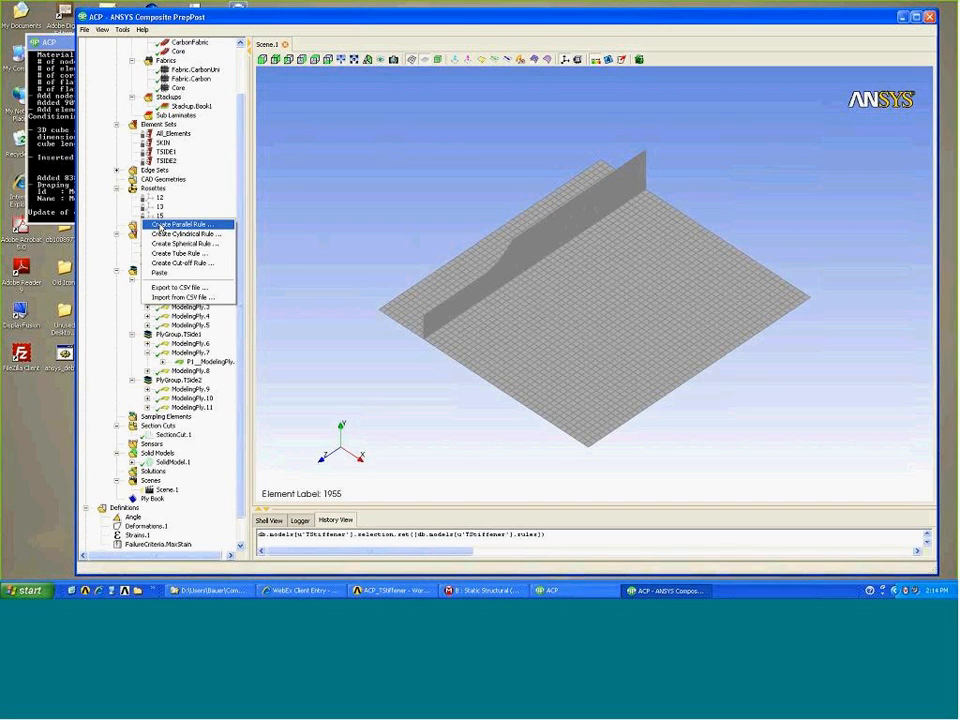
left_click(161, 225)
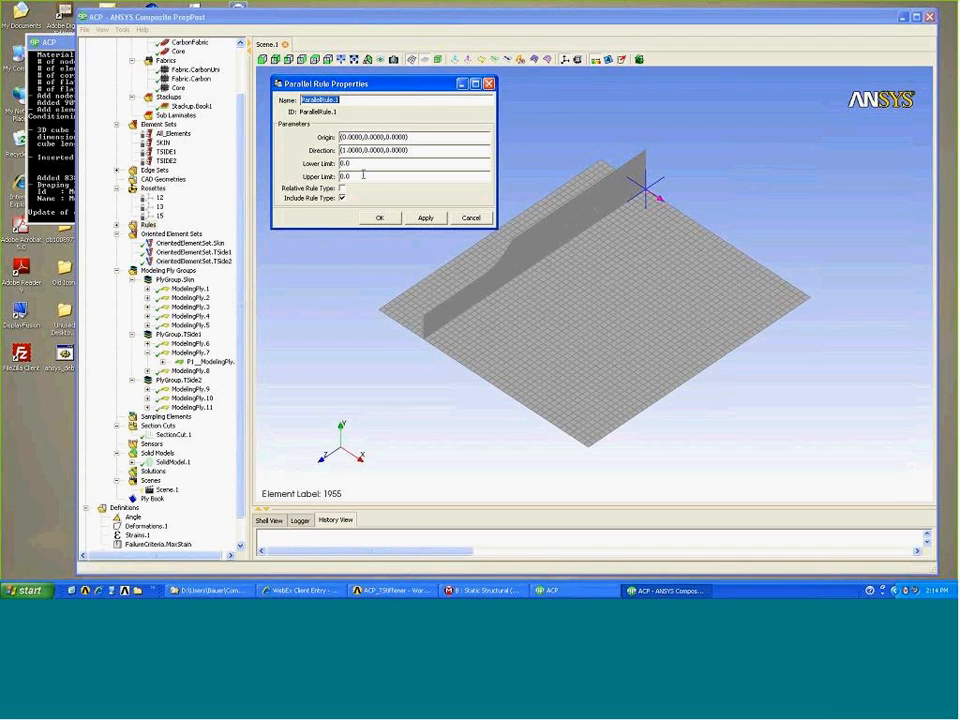
double_click(341, 164)
type("-5.")
double_click(343, 176)
type("5.")
left_click(418, 221)
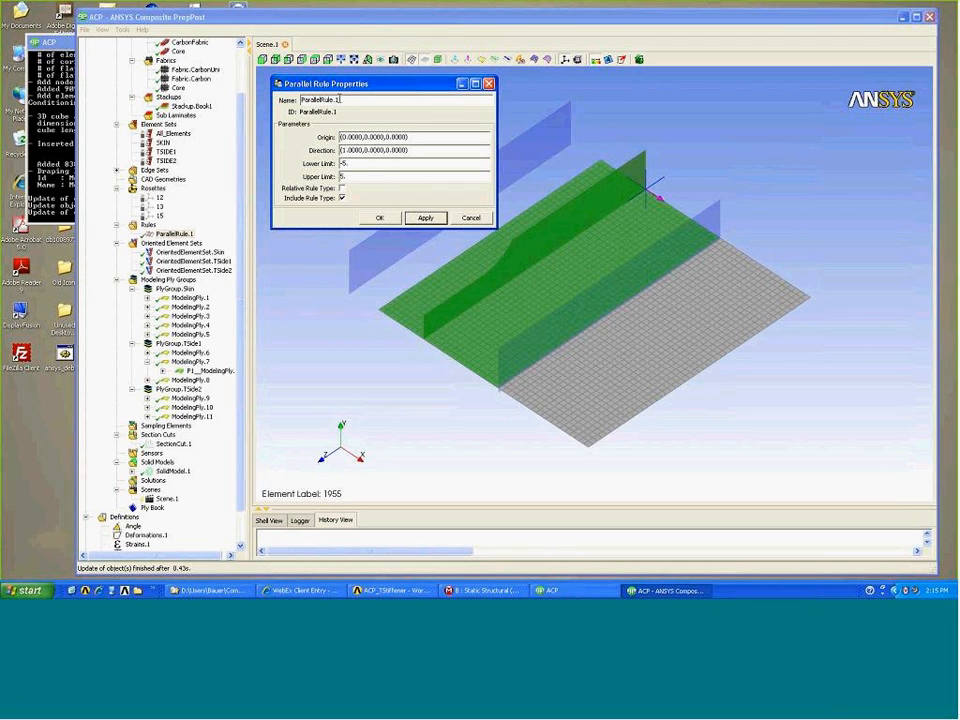
Rename the parallel rule as ParallelRule.Skin1.
left_click_drag(336, 100, 362, 101)
type("Skin1")
left_click(384, 219)
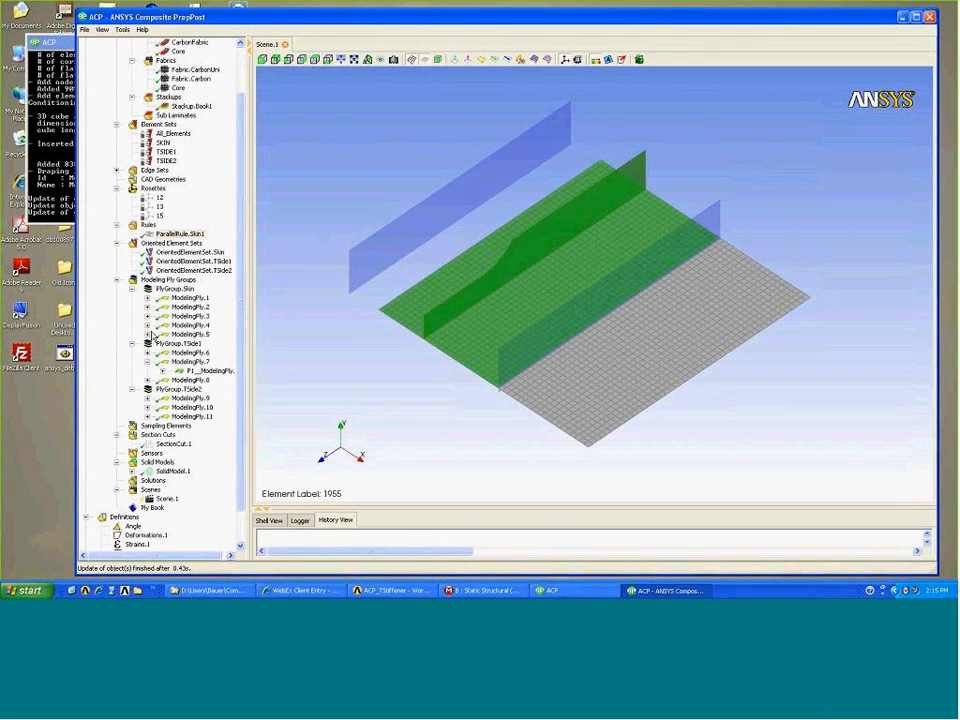
Assign the rule ParallelRule.Skin1 to ModelingPly.5 with template off and apply the ply properties.
left_click(192, 334)
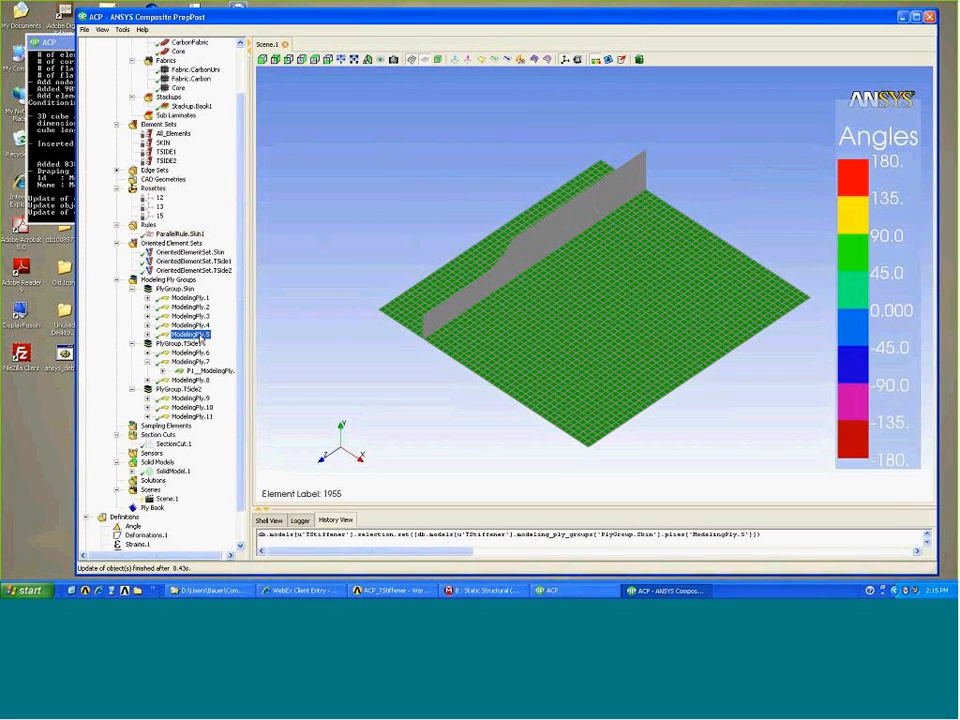
right_click(199, 337)
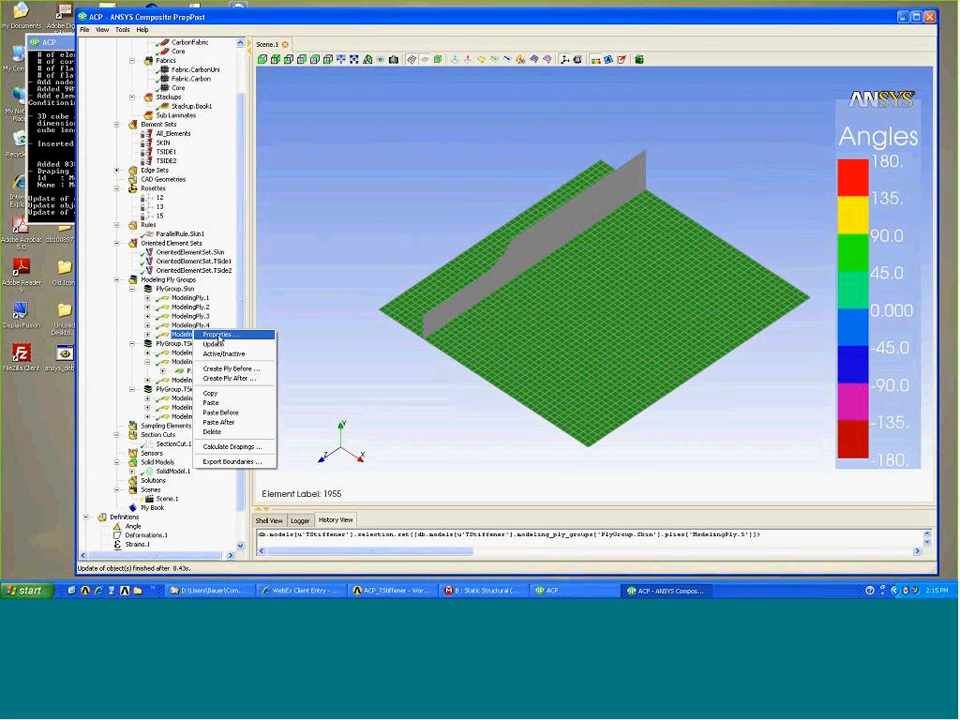
left_click(219, 336)
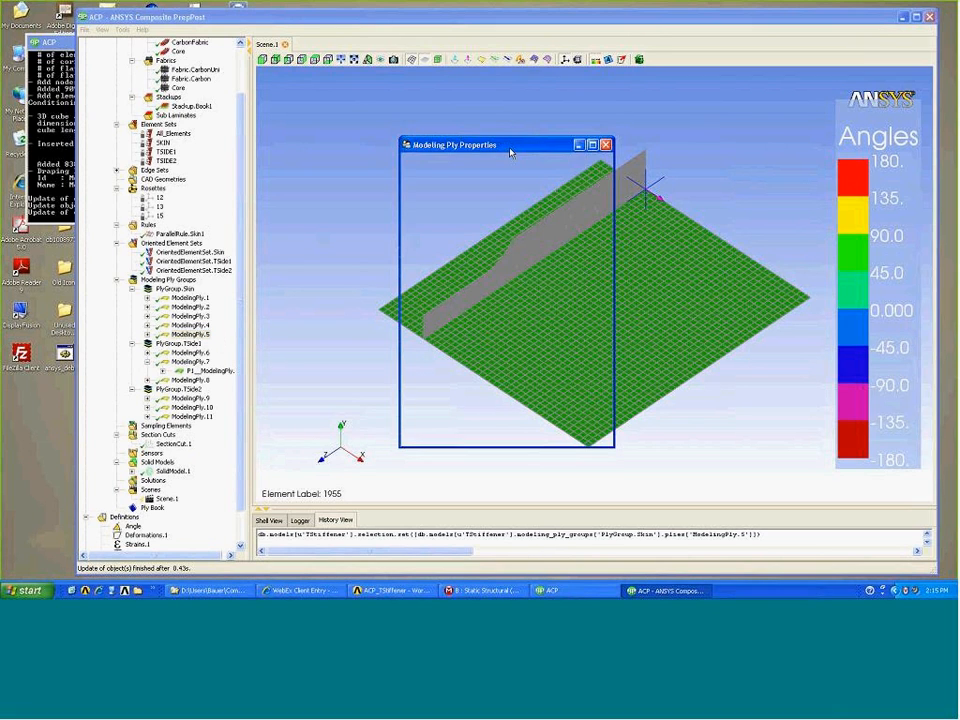
left_click_drag(507, 150, 357, 21)
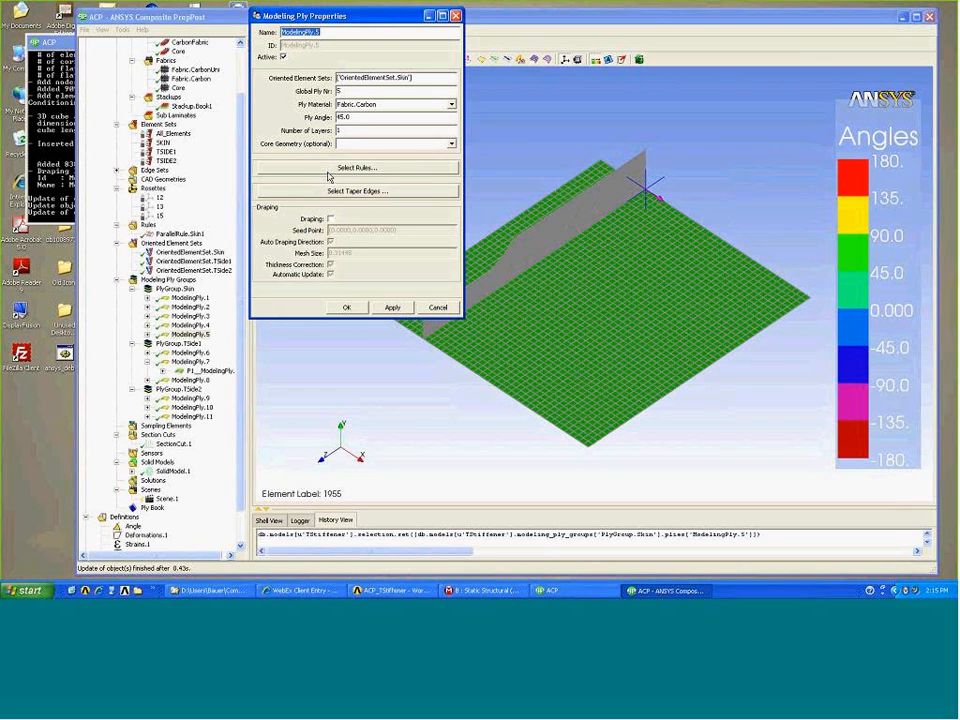
left_click(342, 170)
left_click(300, 237)
left_click(303, 239)
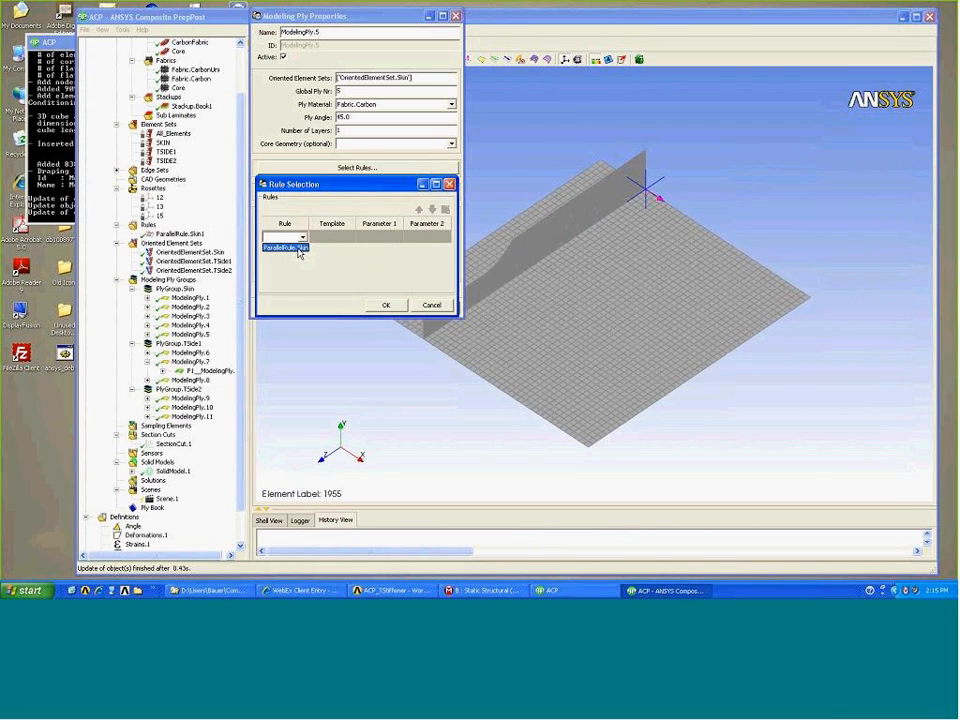
left_click(299, 250)
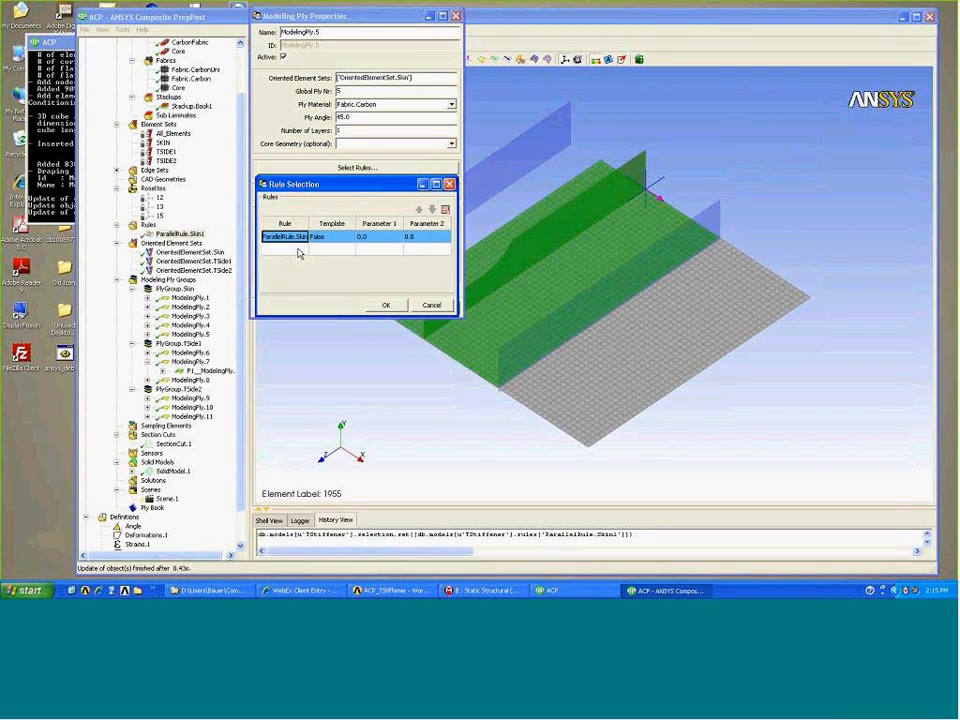
left_click(385, 305)
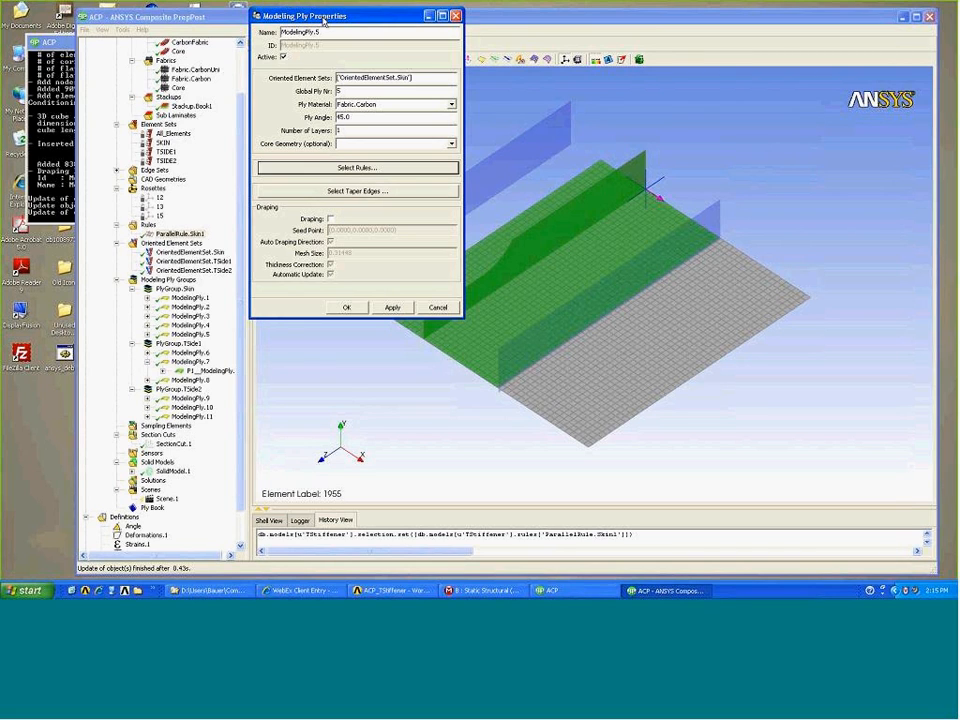
left_click(346, 308)
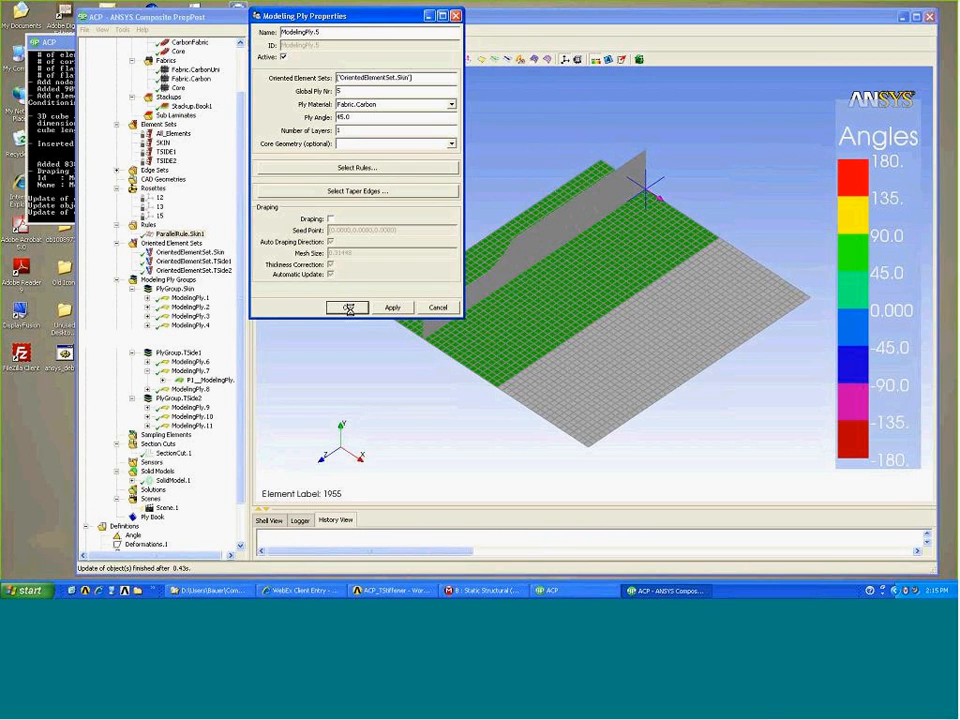
Update ModelingPly.5 and compare its covered skin area with that of ModelingPly.4.
right_click(199, 336)
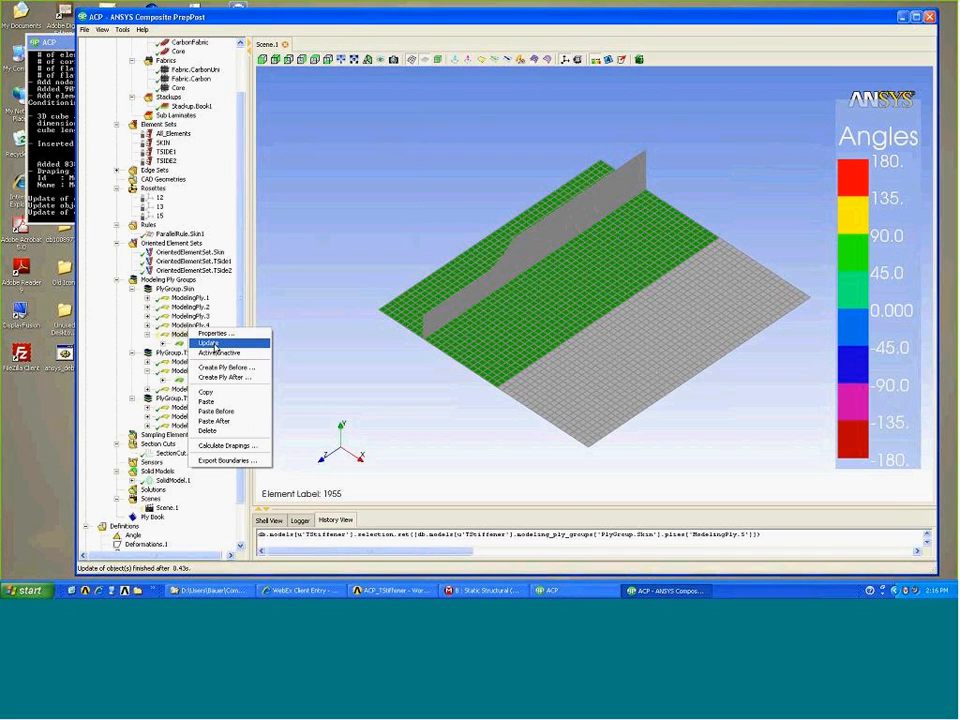
left_click(212, 344)
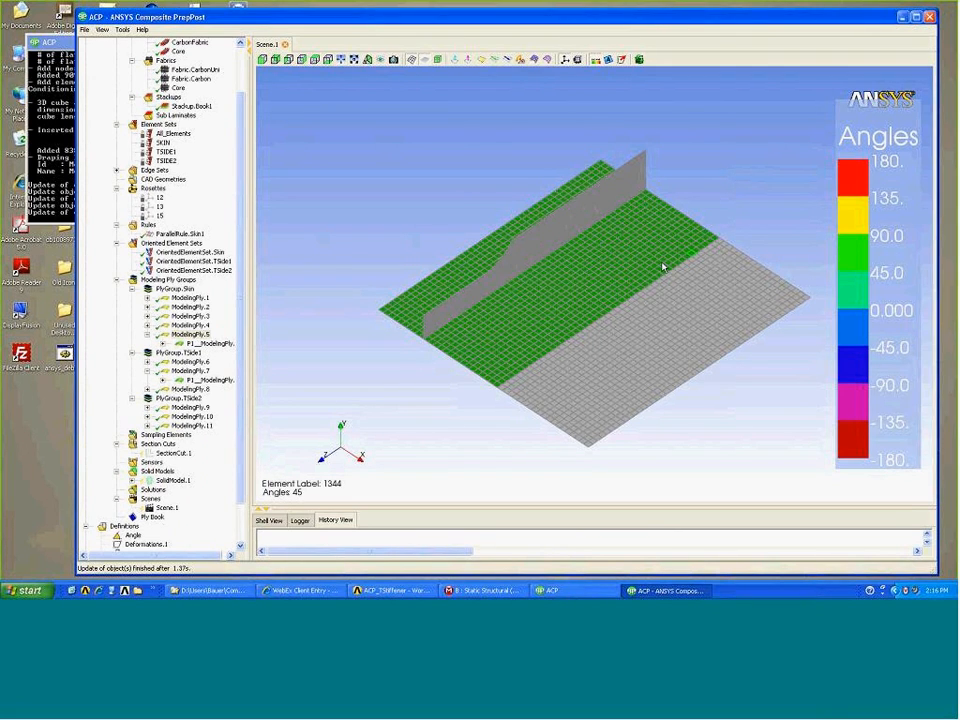
left_click(190, 325)
left_click(194, 336)
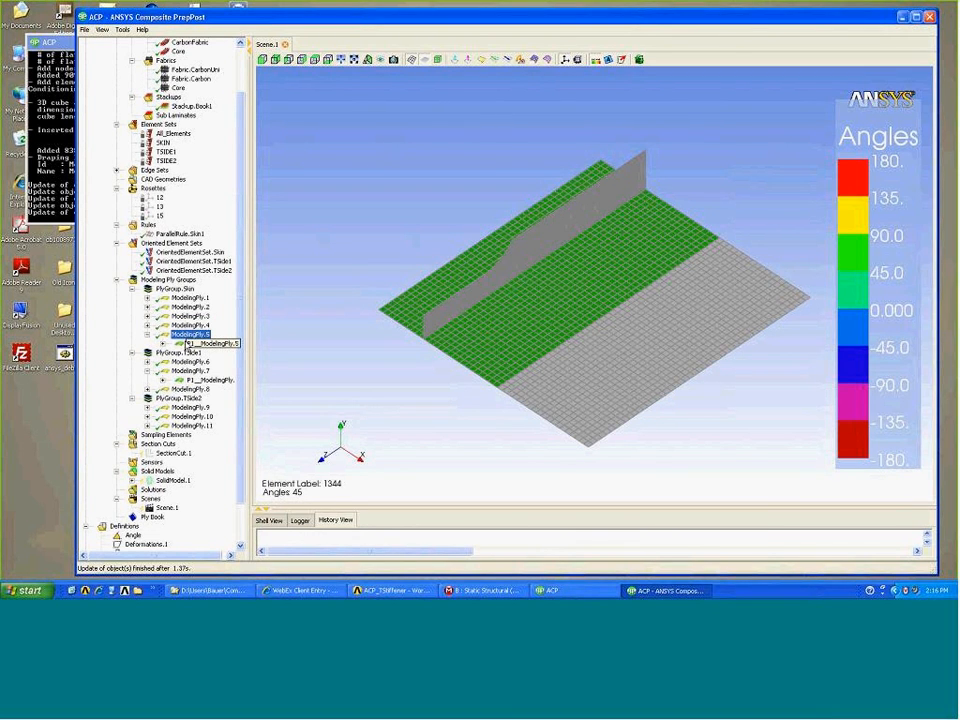
Update SectionCut.1, hide the shell mesh and examine where the trimmed skin ply ends in the section.
right_click(174, 455)
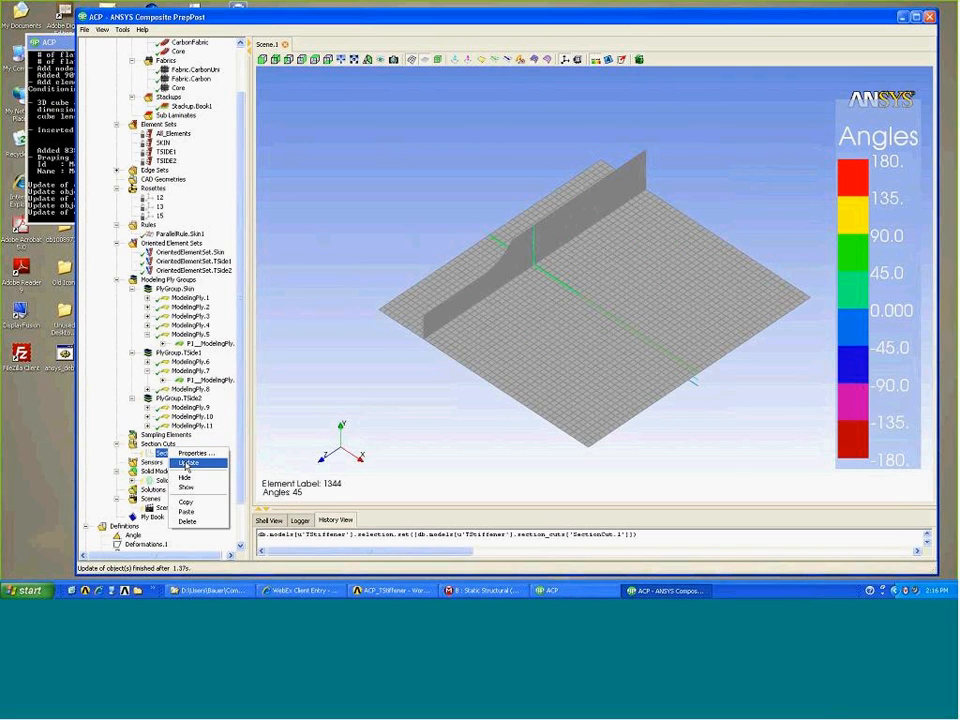
left_click(186, 464)
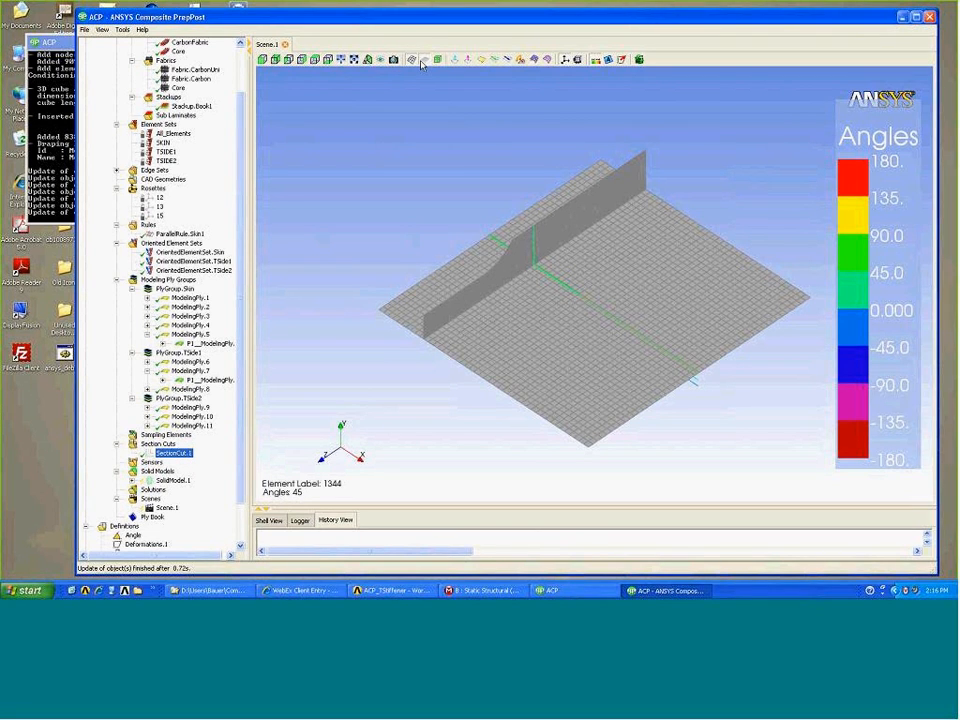
left_click(423, 63)
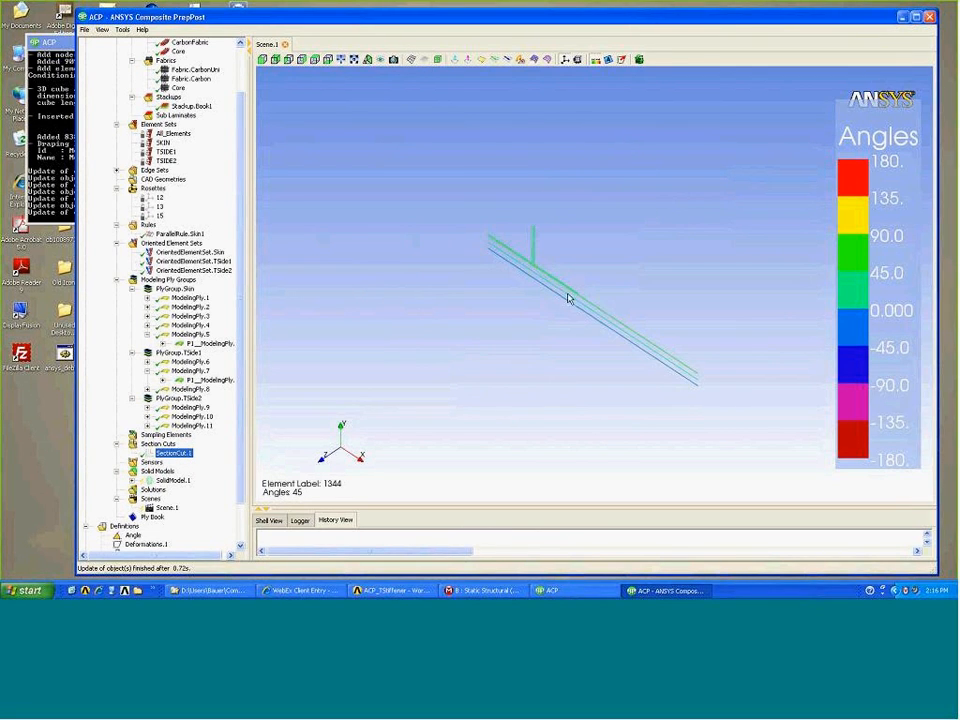
left_click_drag(615, 335, 640, 350)
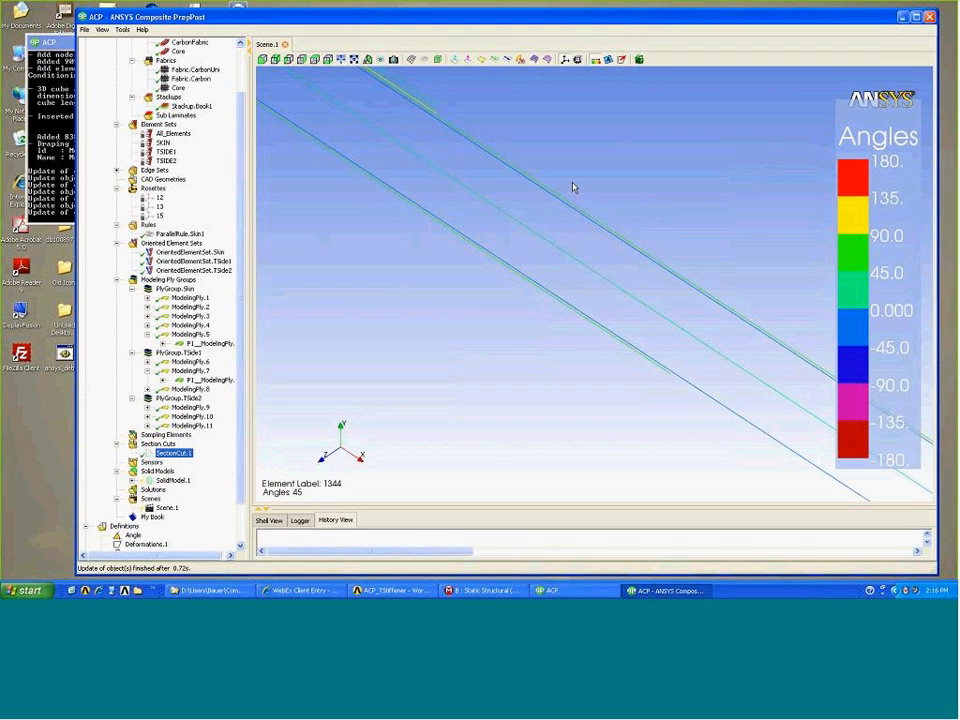
middle_click_drag(558, 182, 526, 156)
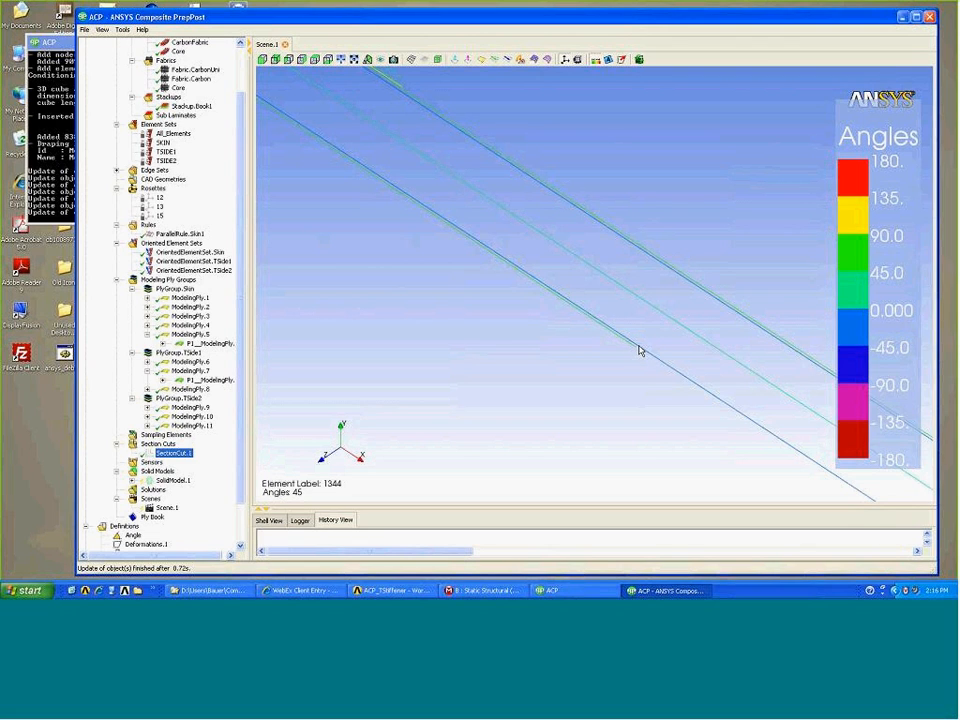
mouse_move(417, 128)
left_mouse_down()
mouse_move(423, 135)
mouse_move(415, 96)
mouse_move(405, 99)
mouse_move(409, 139)
left_mouse_up()
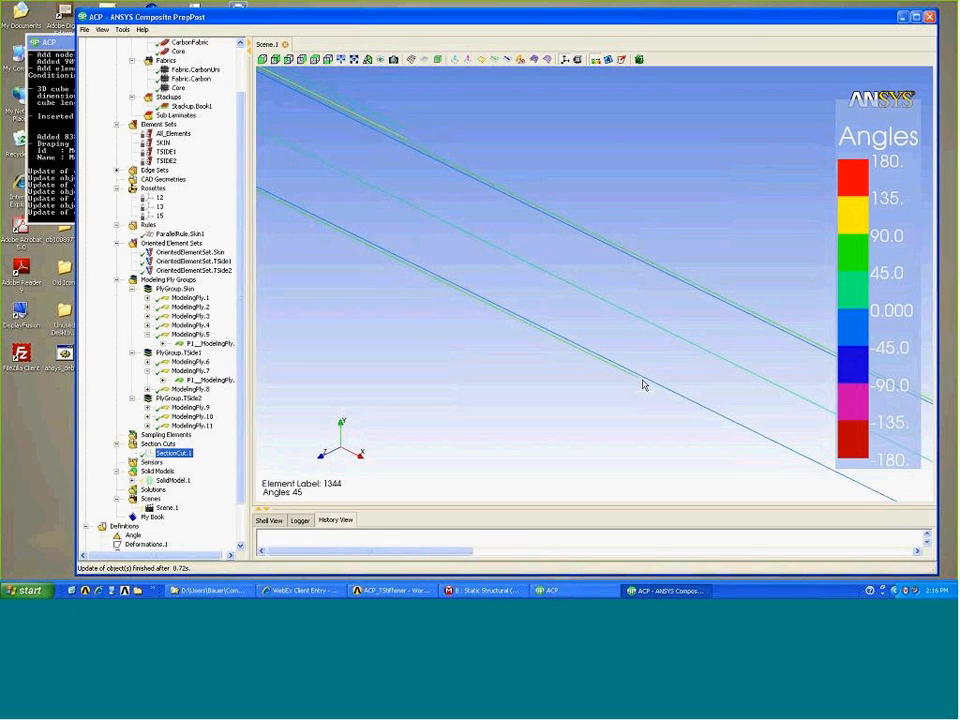
Update SolidModel.1 and display the shell mesh of the whole T-stiffener again.
right_click(170, 481)
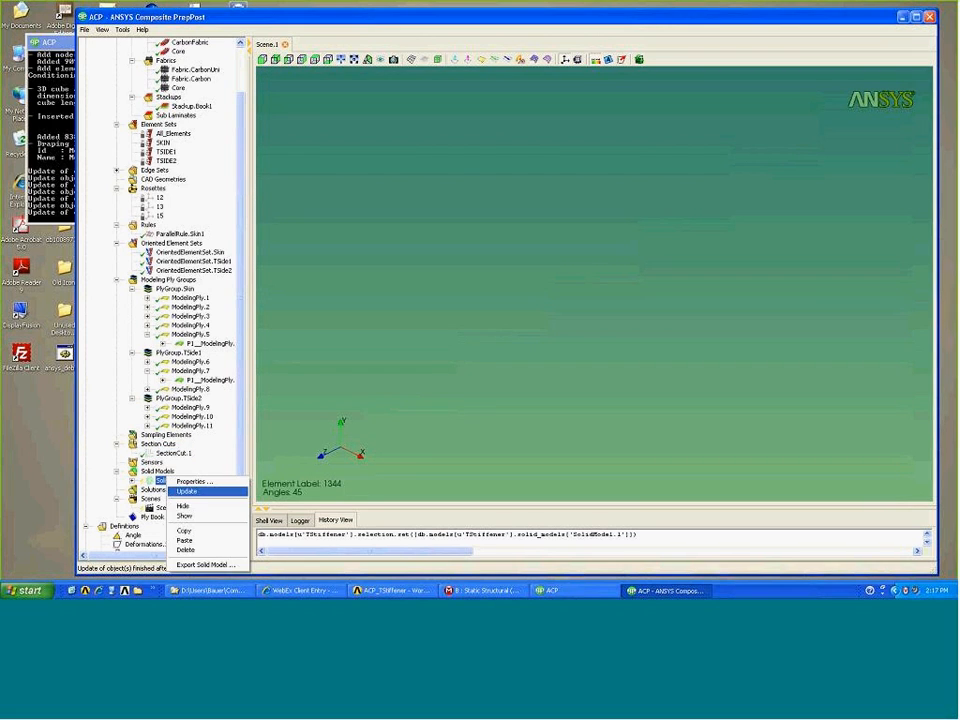
left_click(184, 490)
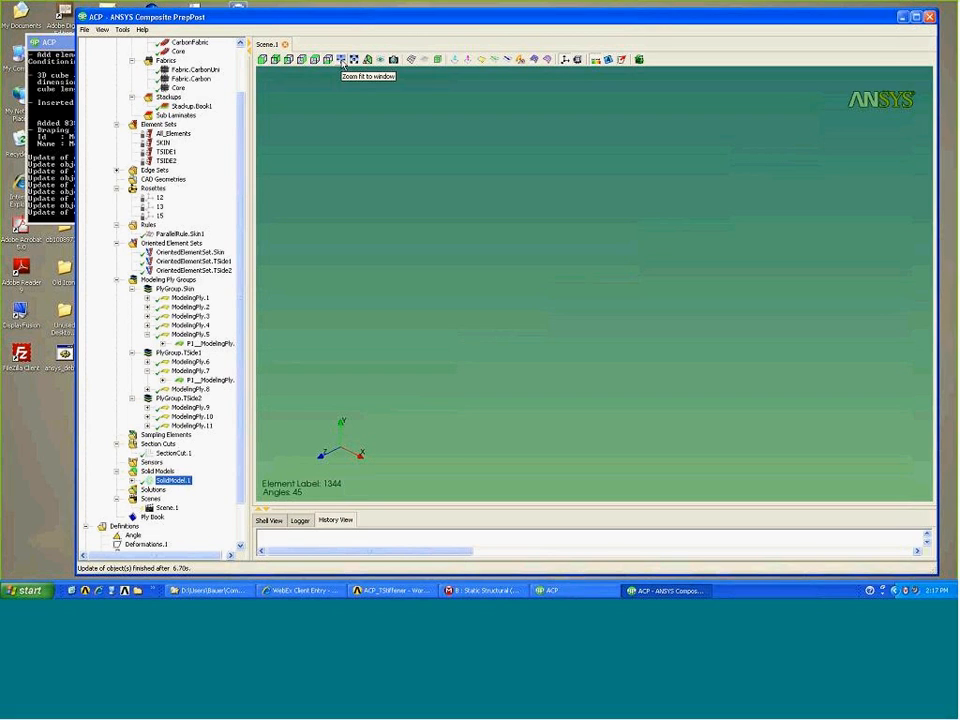
left_click(341, 61)
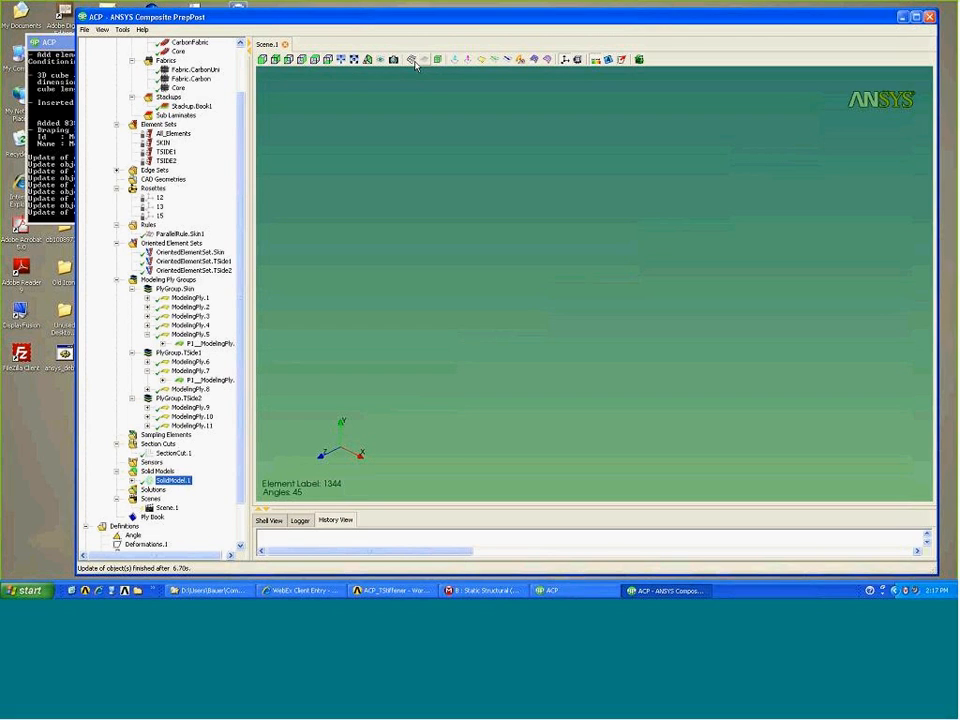
left_click(412, 61)
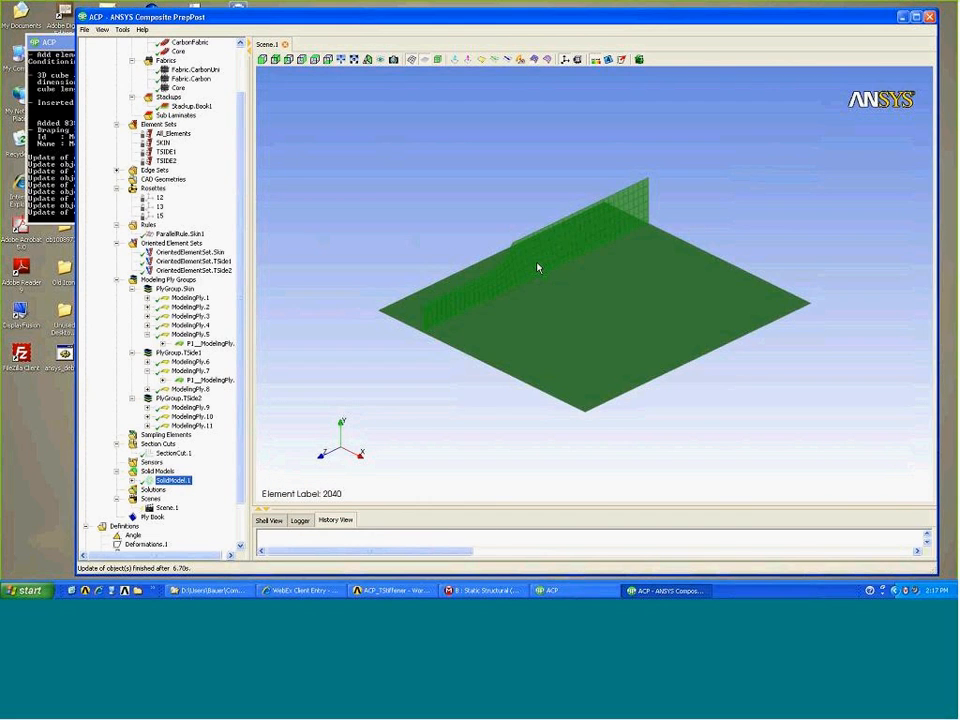
left_click(386, 256)
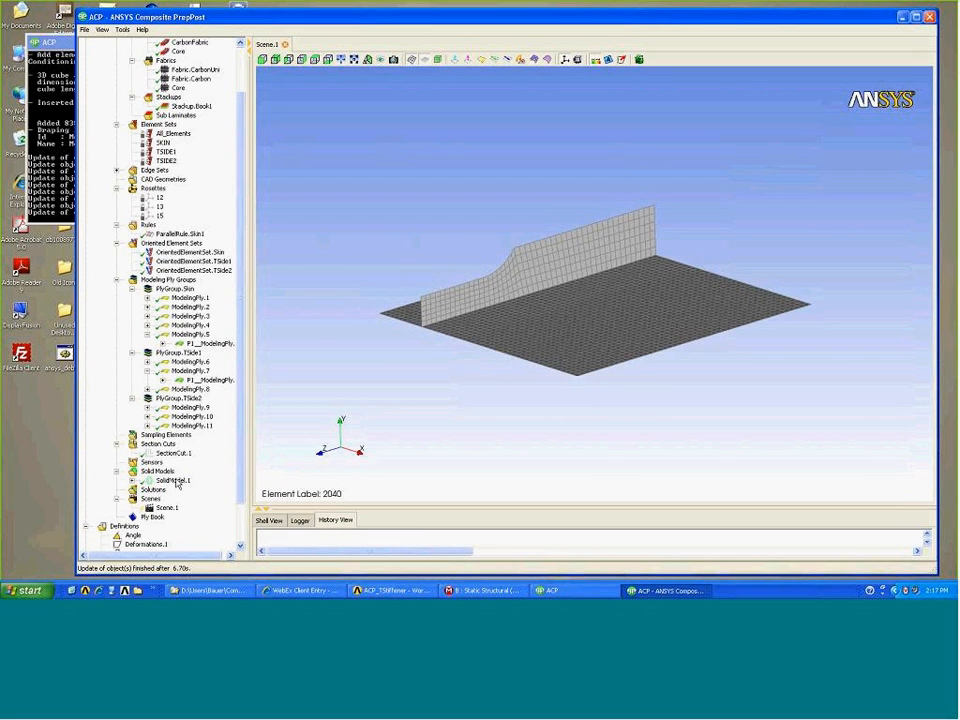
Show SolidModel.1 and examine its layer elements along the skin edge where the trimmed ply ends.
right_click(176, 480)
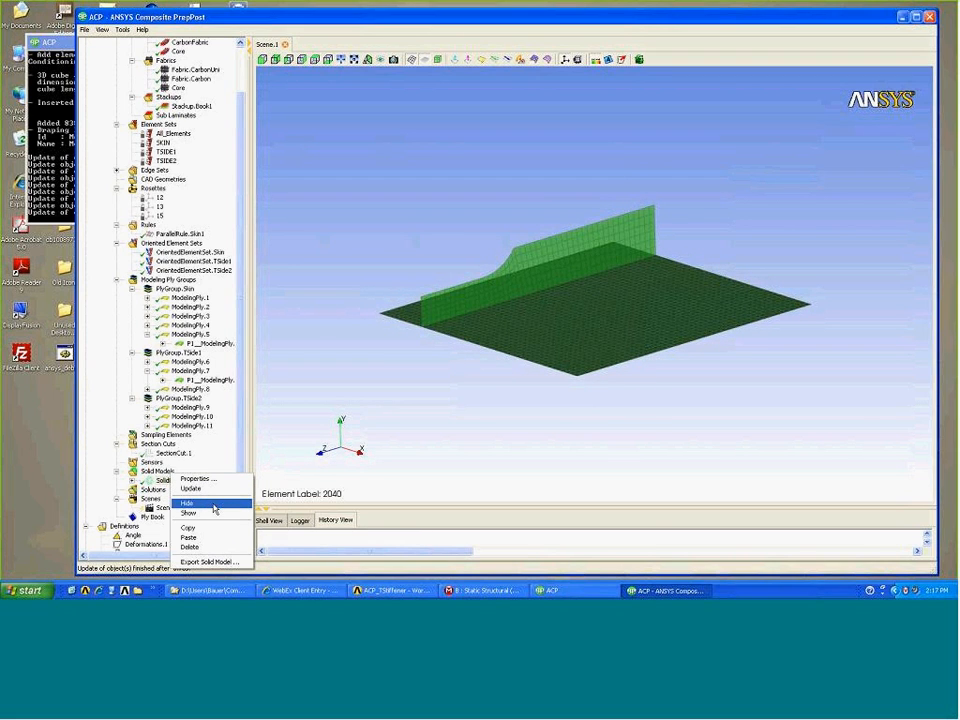
left_click(214, 514)
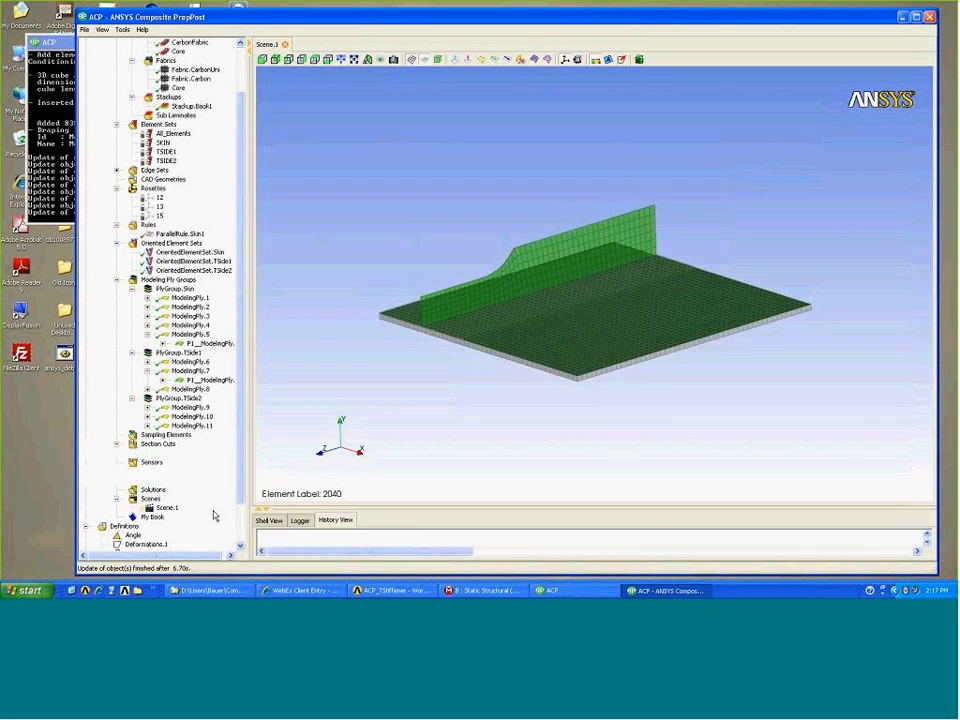
left_click(399, 347)
middle_click_drag(412, 352, 462, 377)
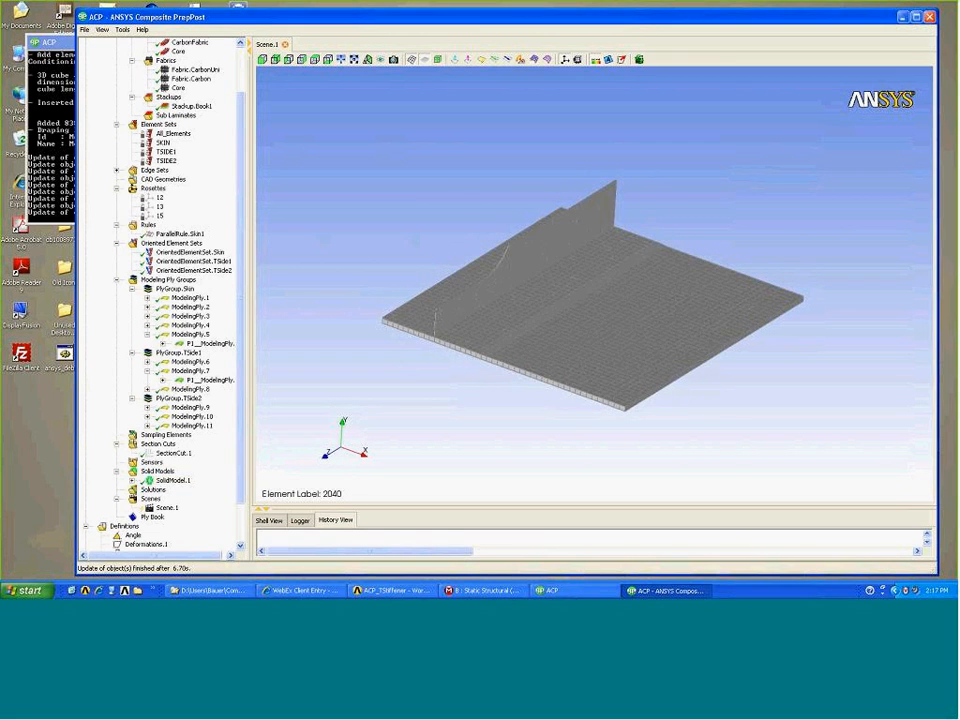
left_click_drag(468, 350, 544, 397)
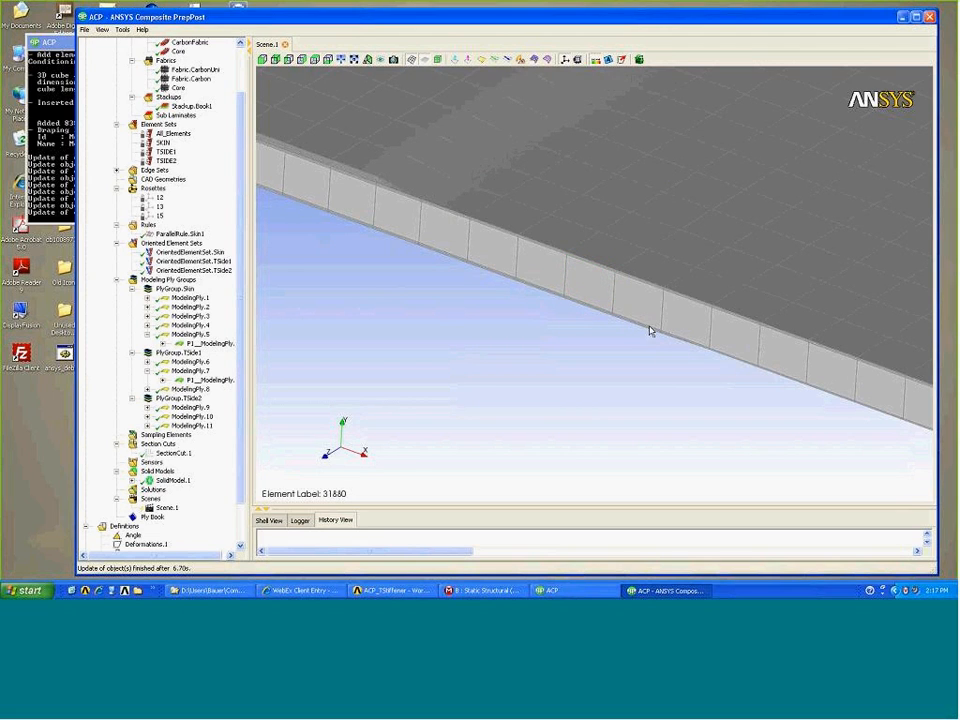
left_click_drag(579, 291, 731, 370)
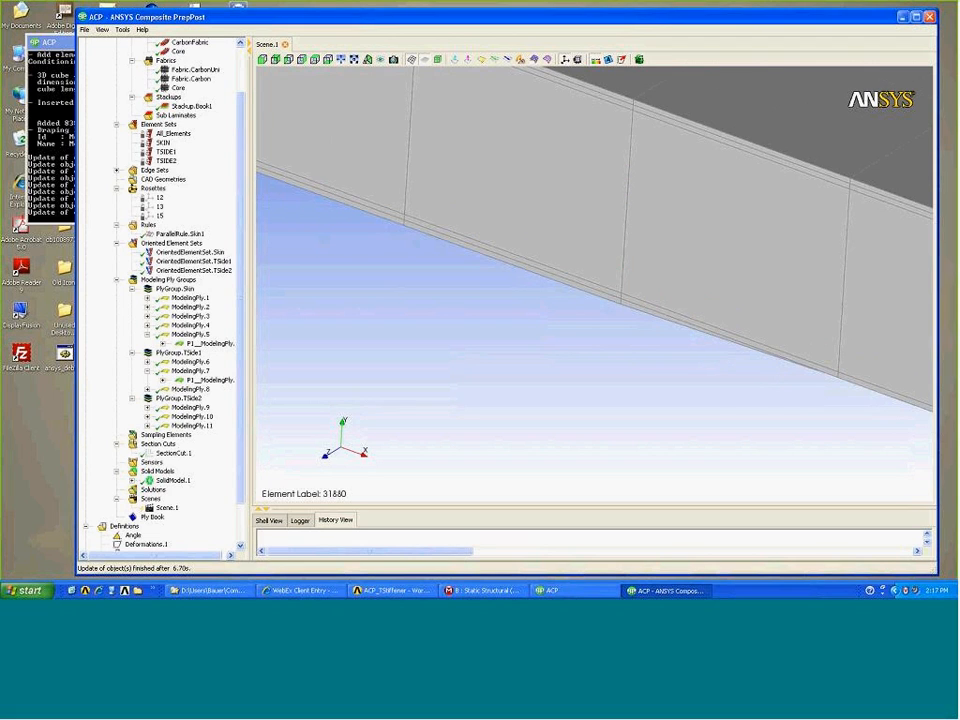